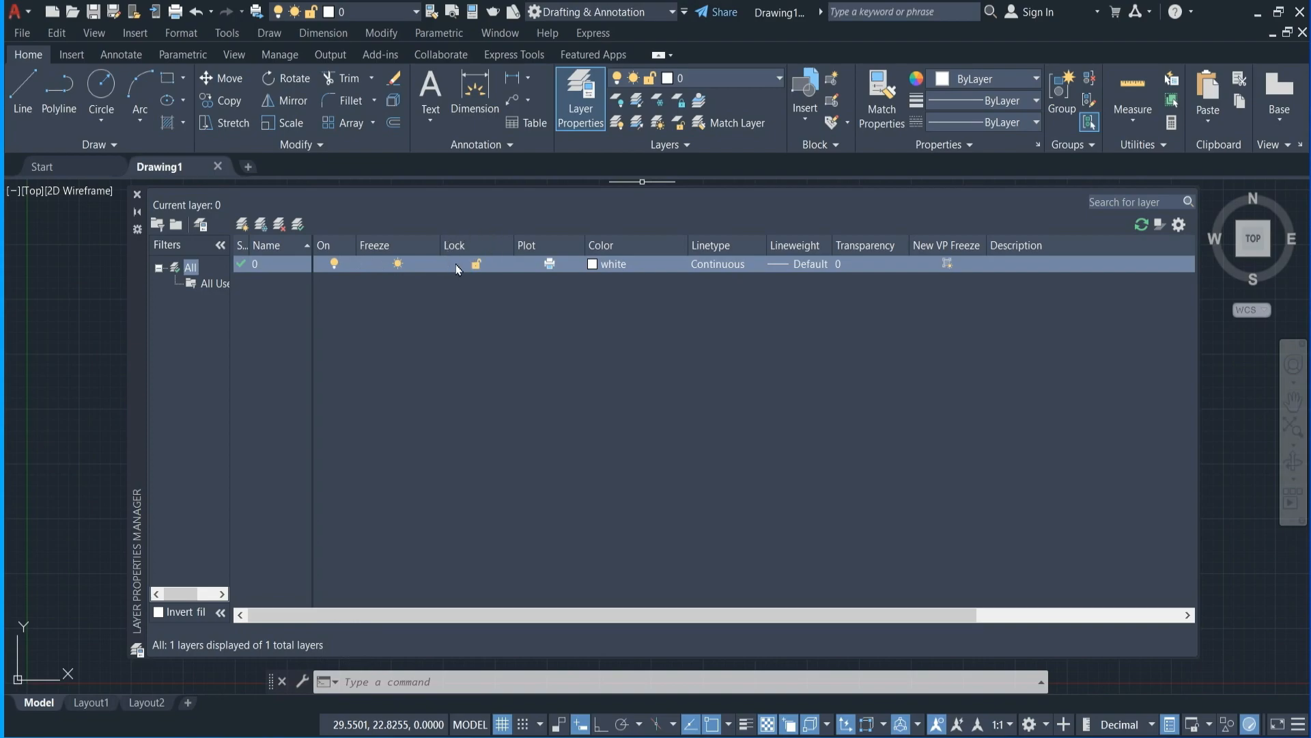
# - Close the layer manager and configure the drawing units with length precision 0 and an insertion scale in millimeters
pyautogui.click(137, 195)
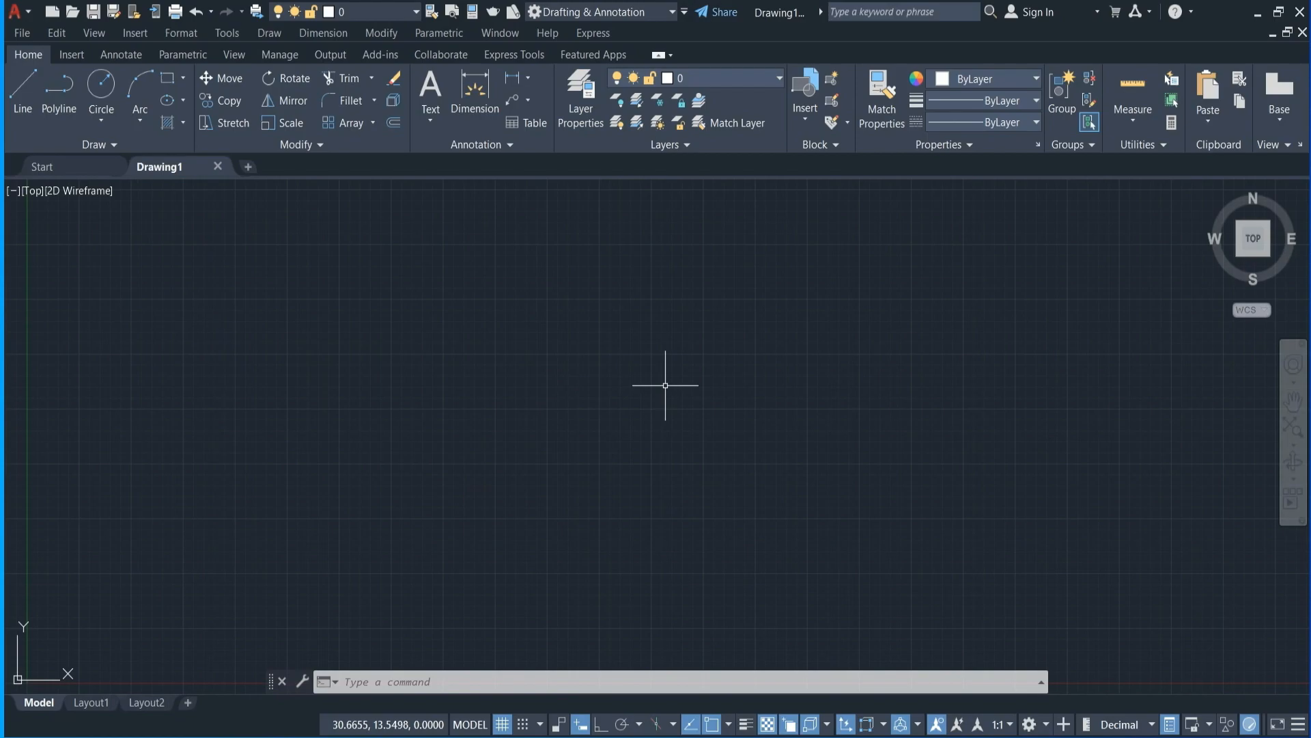
pyautogui.write('un')
pyautogui.press('Return')
pyautogui.click(632, 288)
pyautogui.click(631, 289)
pyautogui.click(620, 375)
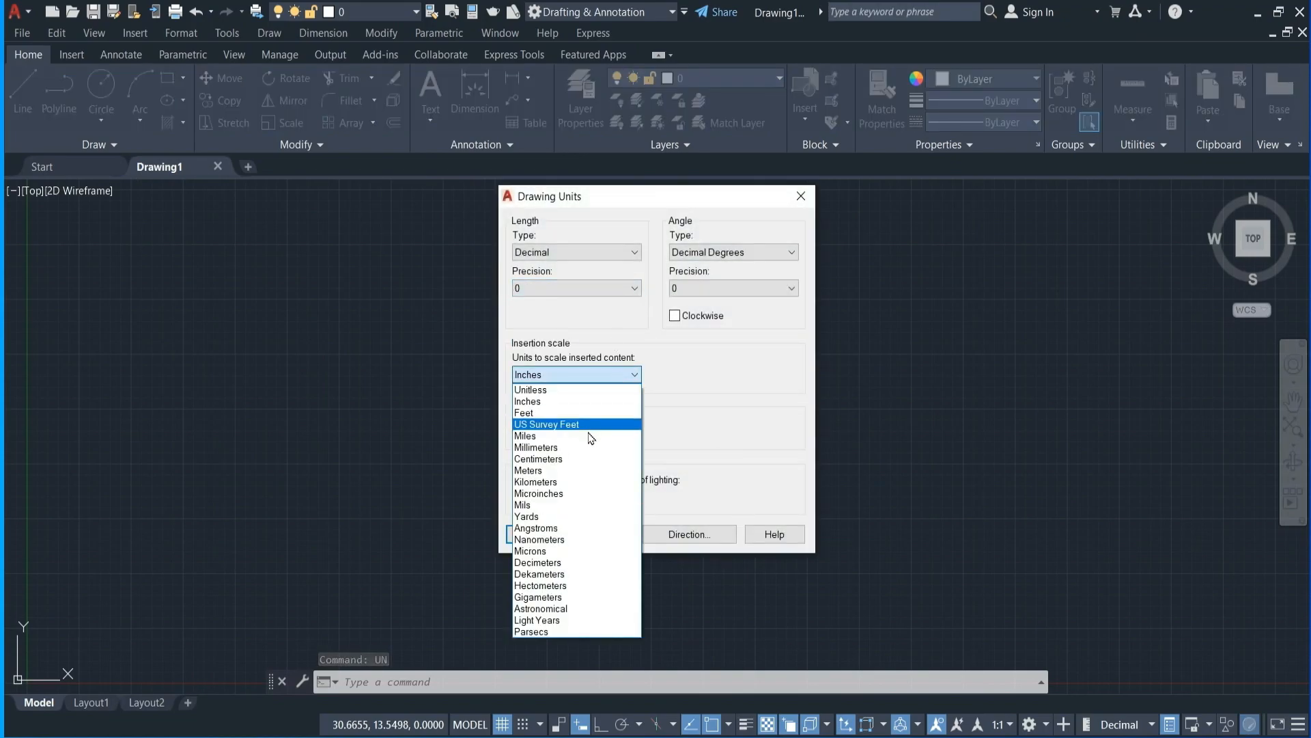
pyautogui.click(589, 449)
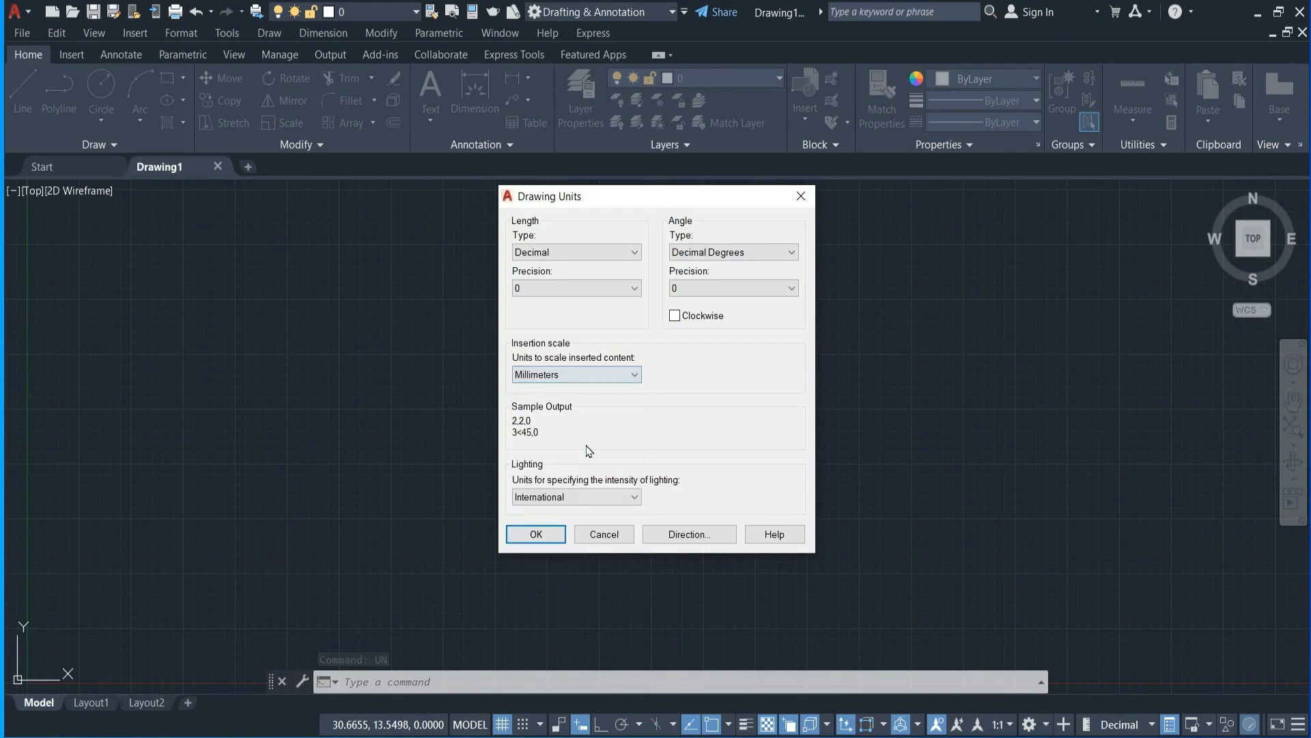
pyautogui.click(535, 534)
# - Set the model space limits from lower left corner 0,0 to upper right corner 420,297
pyautogui.write('lim')
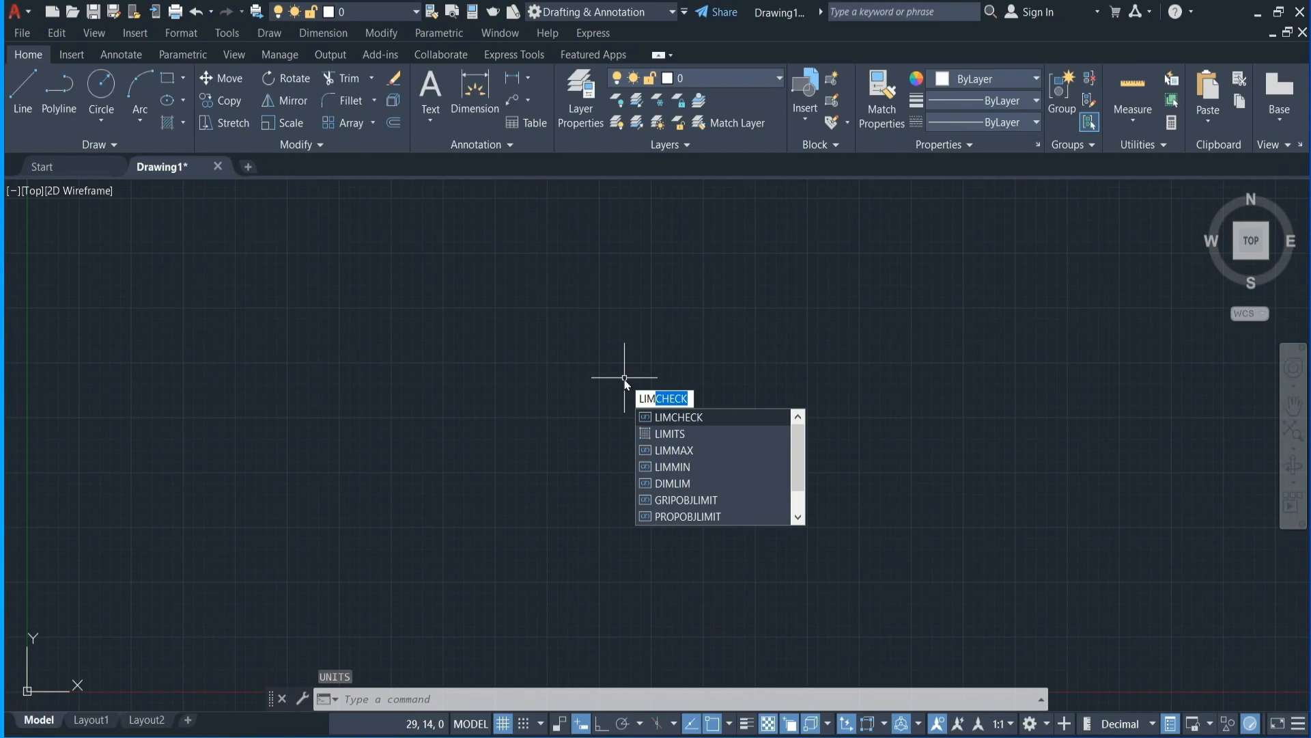
pyautogui.click(669, 435)
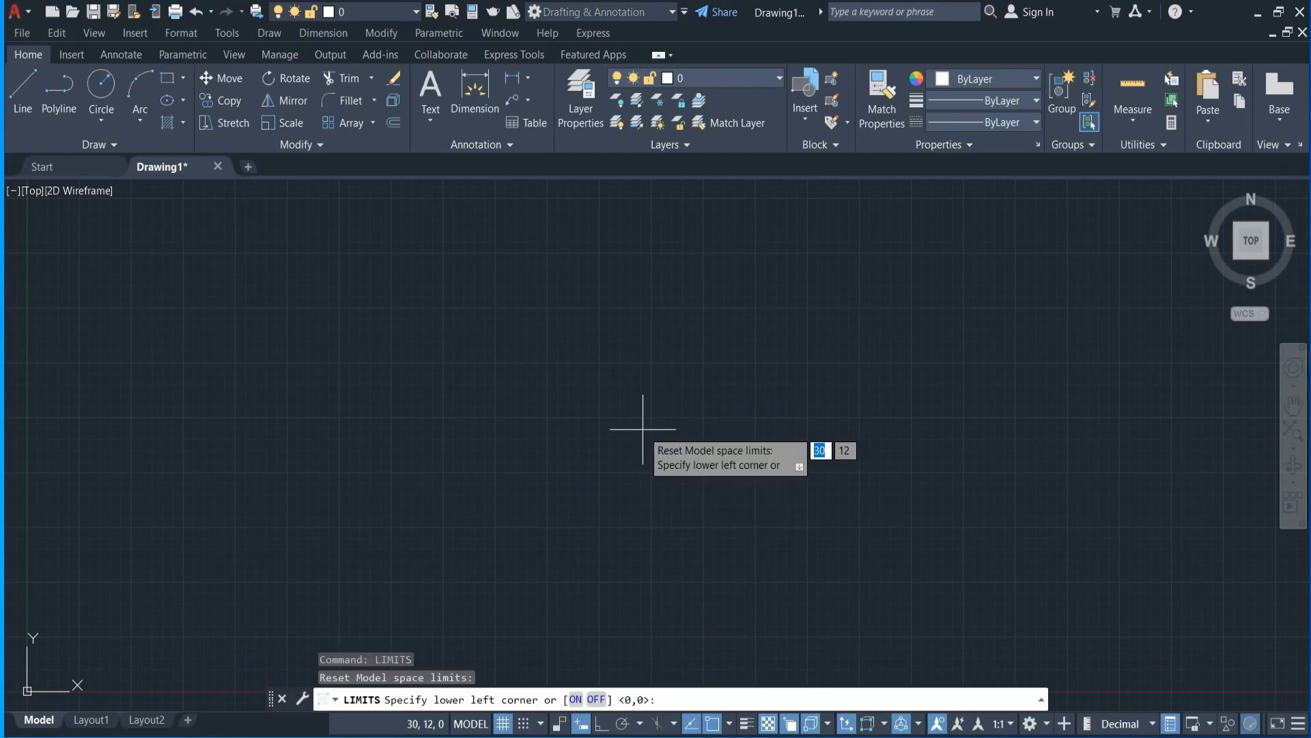
pyautogui.write('0')
pyautogui.press('Tab')
pyautogui.write('0')
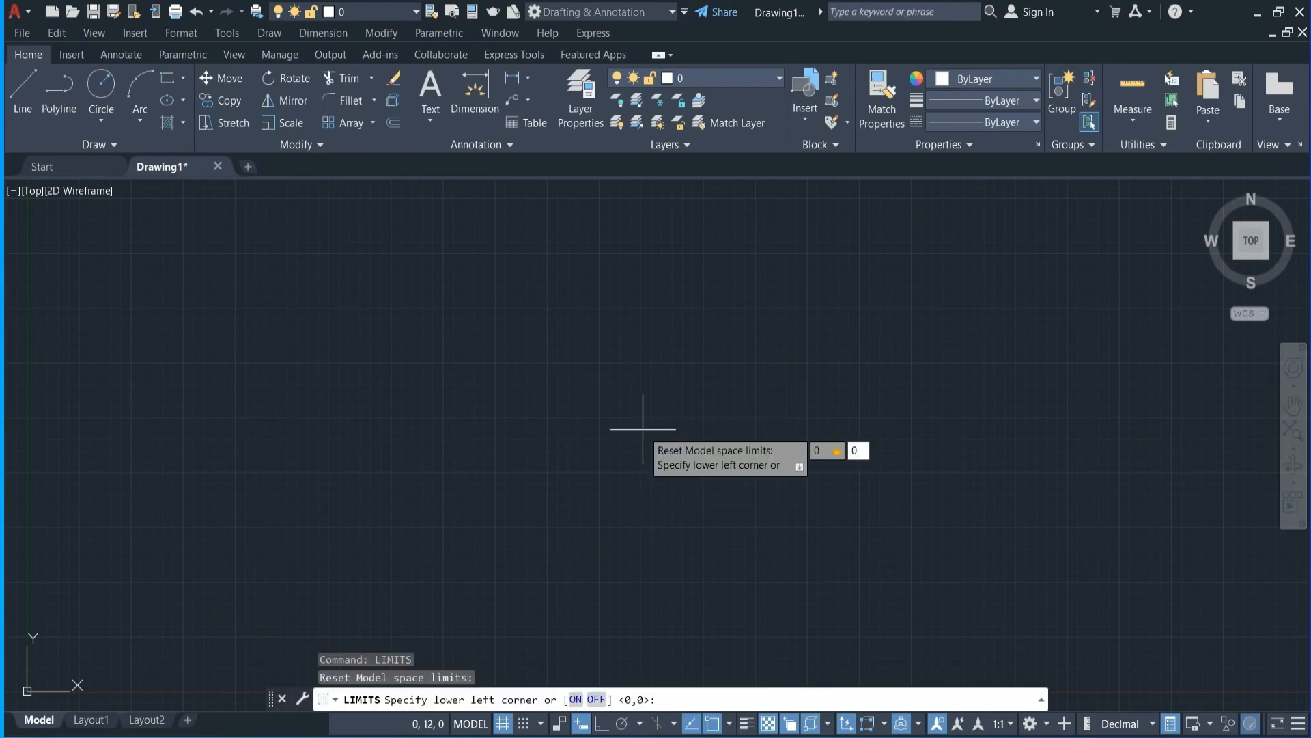
pyautogui.press('Return')
pyautogui.write('420')
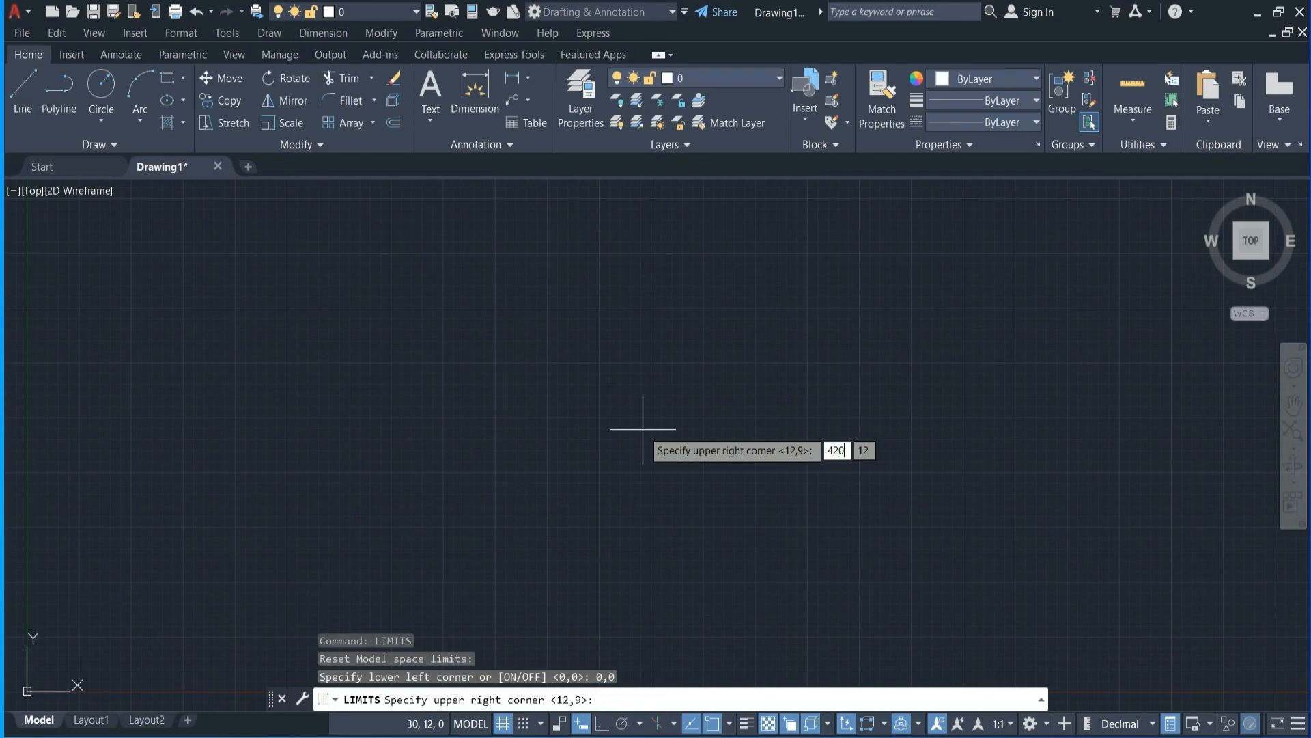
pyautogui.press('Tab')
pyautogui.write('297')
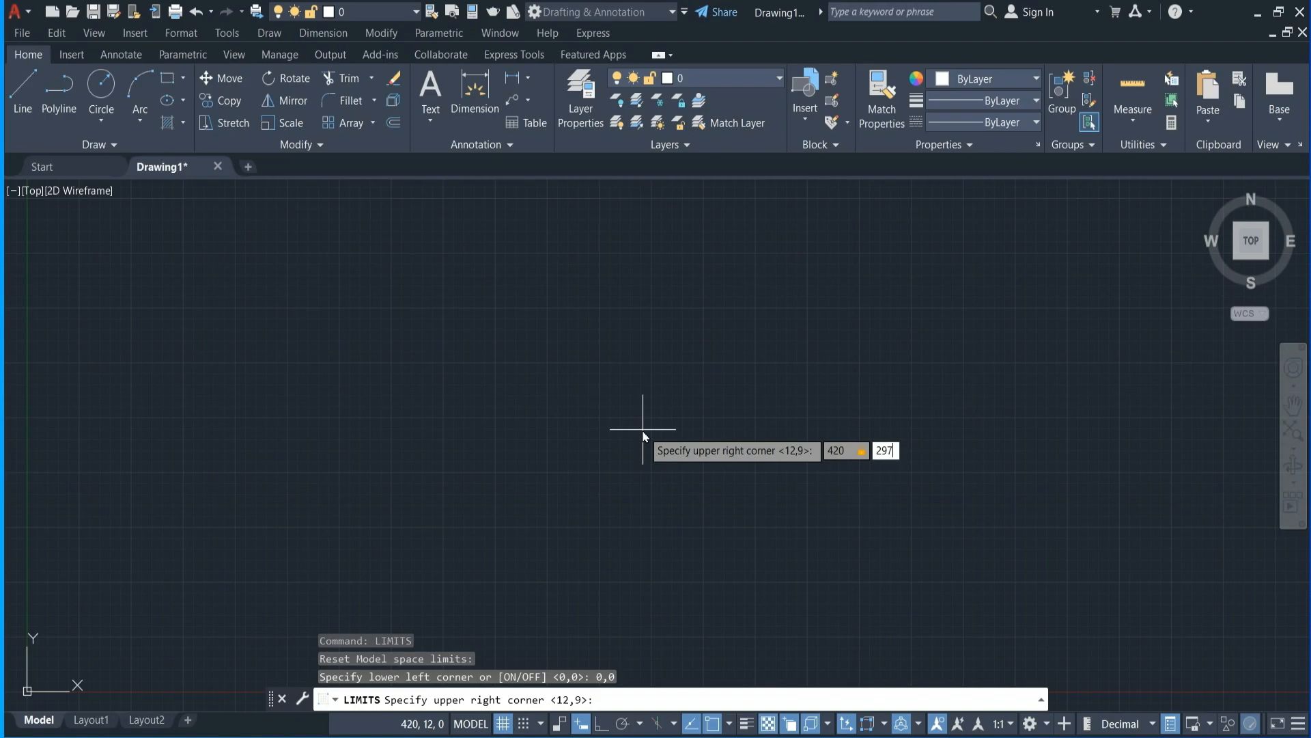
pyautogui.press('Return')
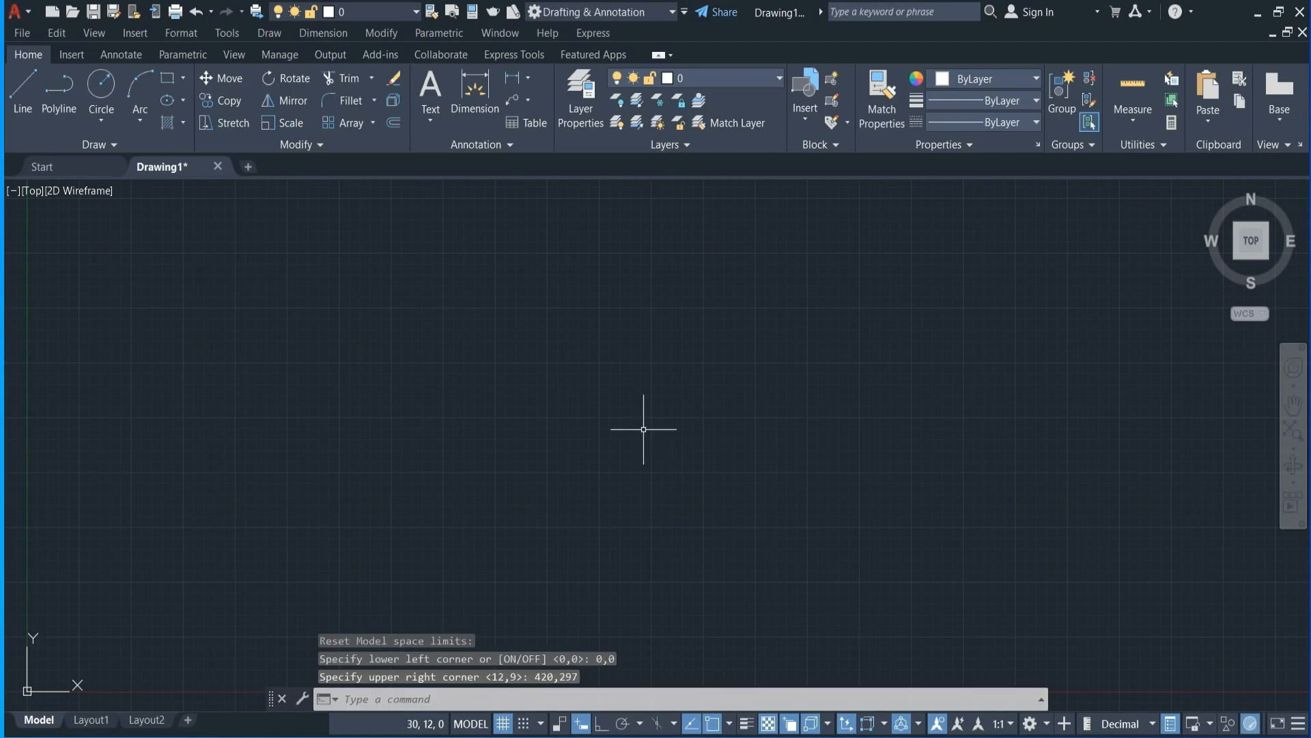
# - Turn off the grid display beyond the limits and set the grid snap type to Isometric snap
pyautogui.click(541, 724)
pyautogui.click(546, 712)
pyautogui.click(679, 485)
pyautogui.click(502, 470)
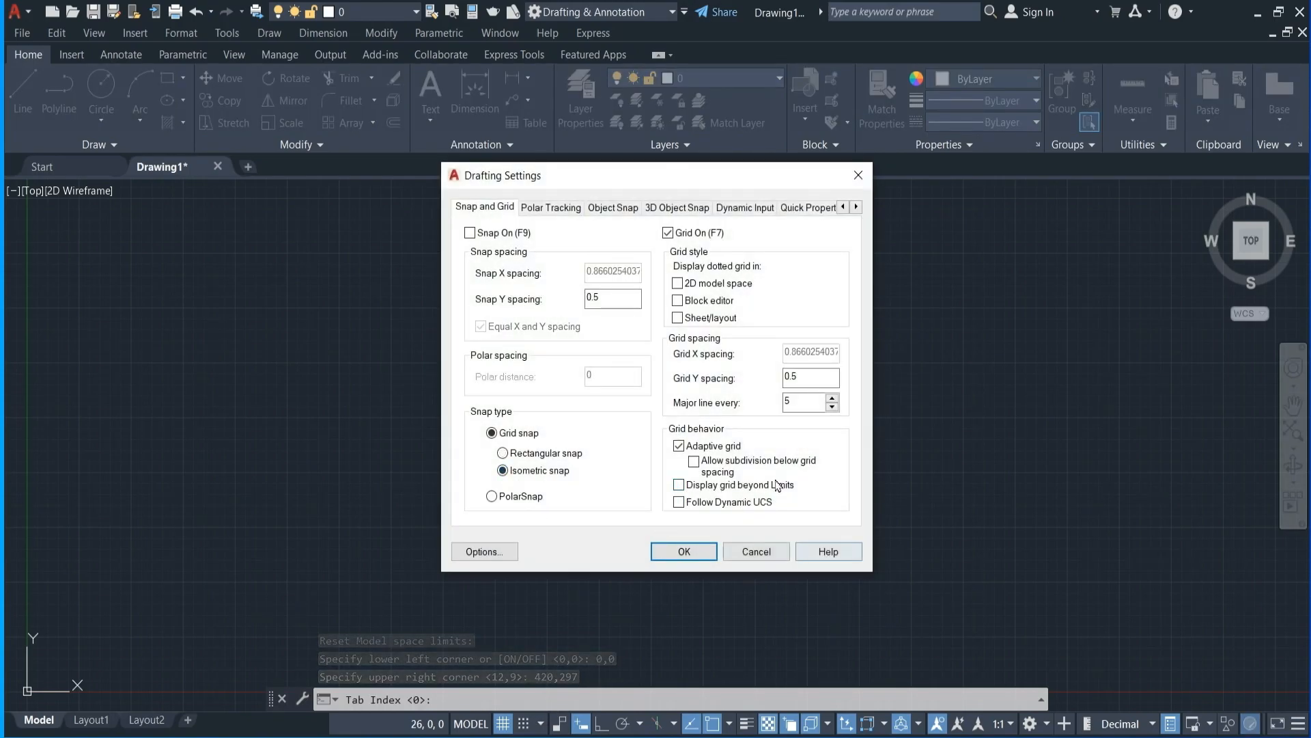
pyautogui.click(683, 553)
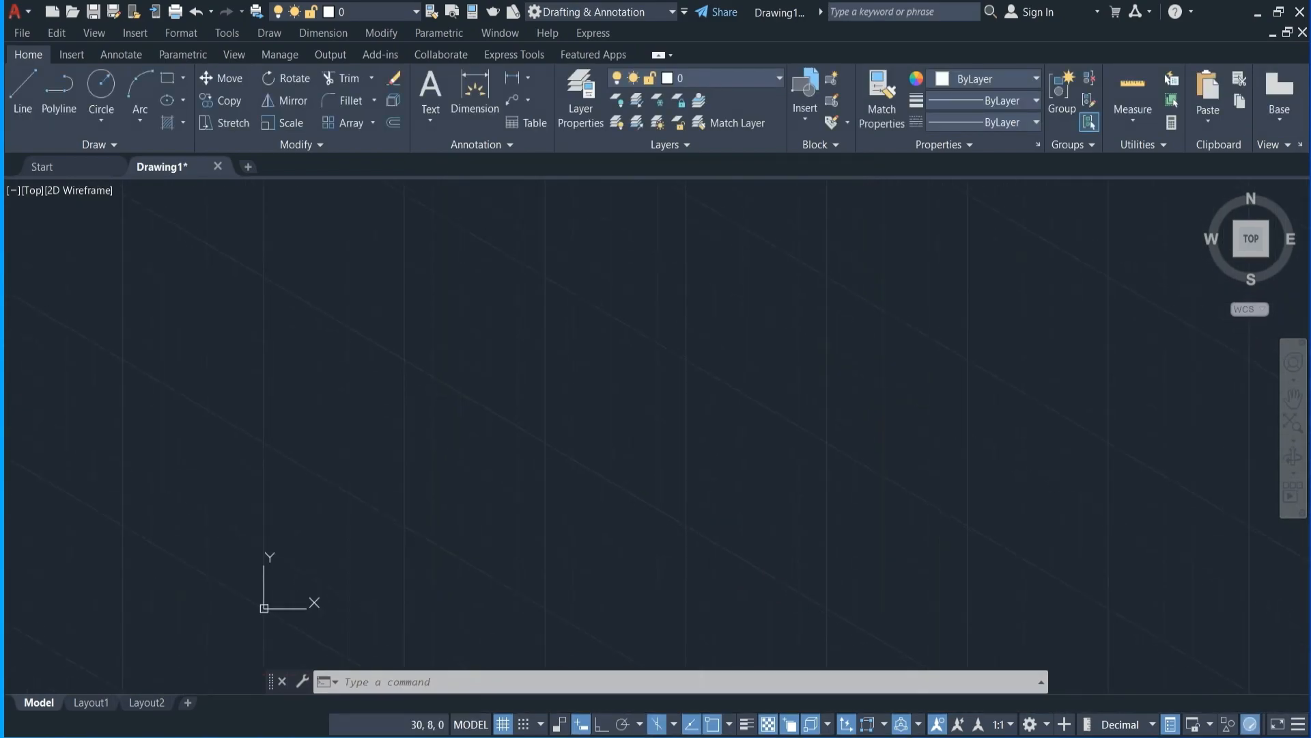
# - Zoom the drawing with the All option
pyautogui.write('z')
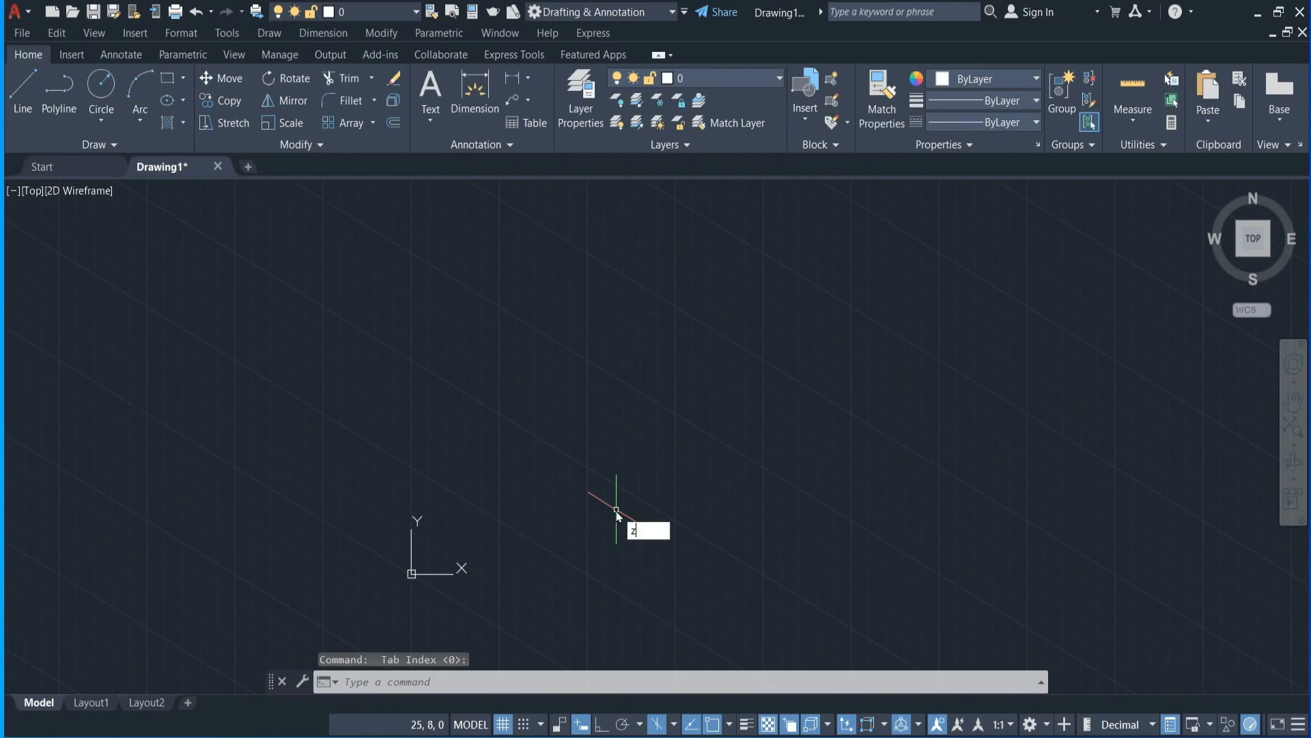
pyautogui.press('Return')
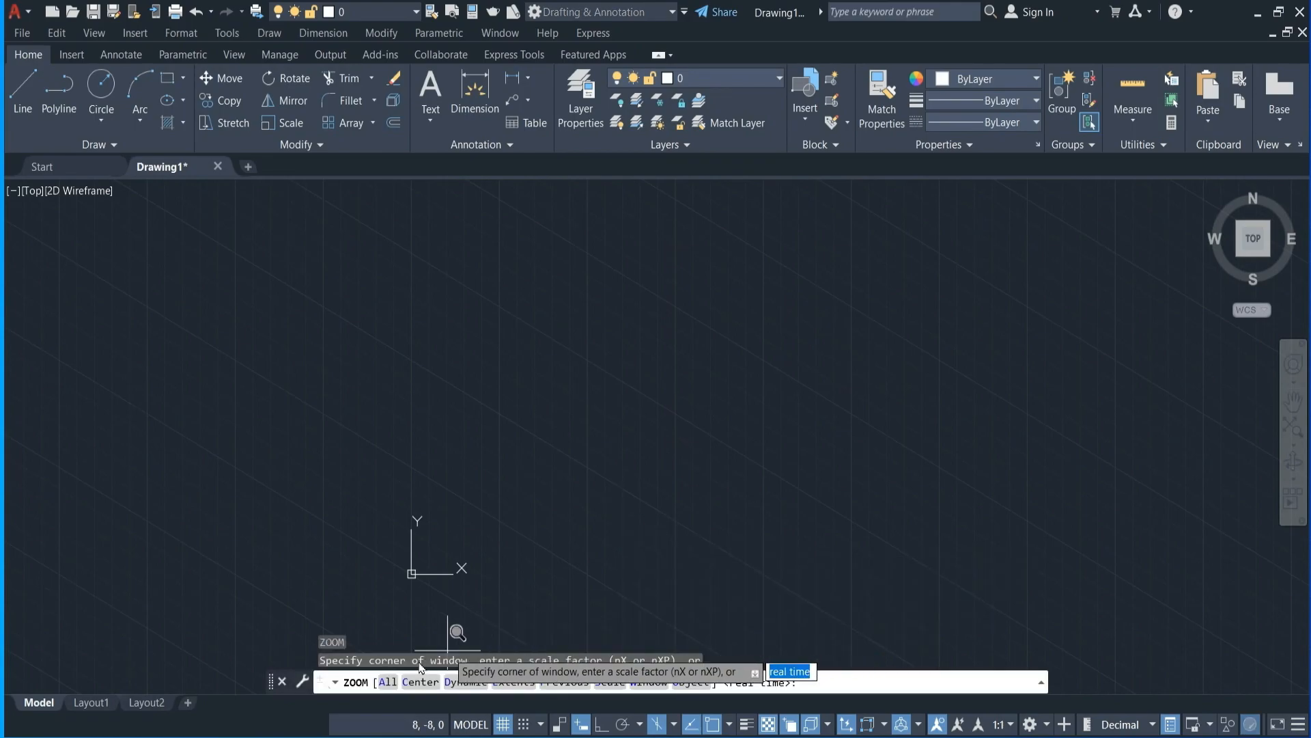
pyautogui.click(388, 682)
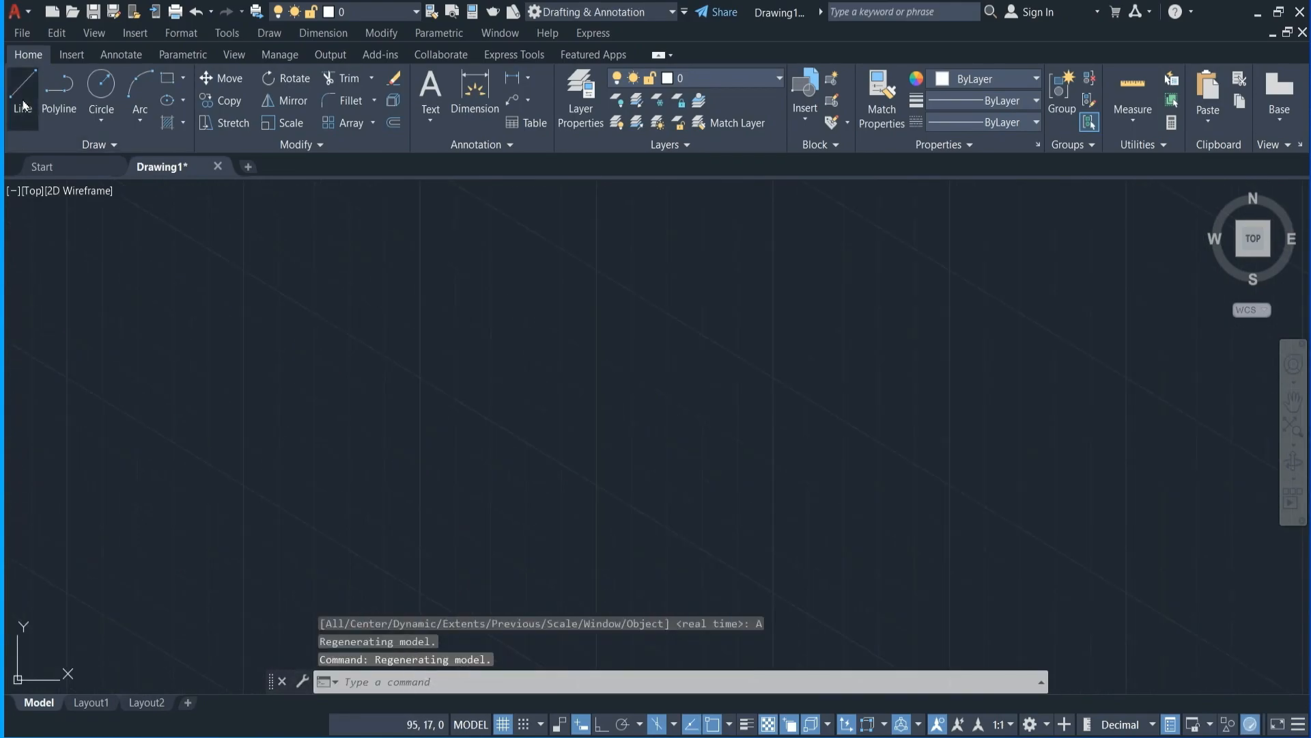
# - Start the left face with Ortho on, drawing lines 30 mm long at 150° and 24 mm straight up
pyautogui.click(22, 103)
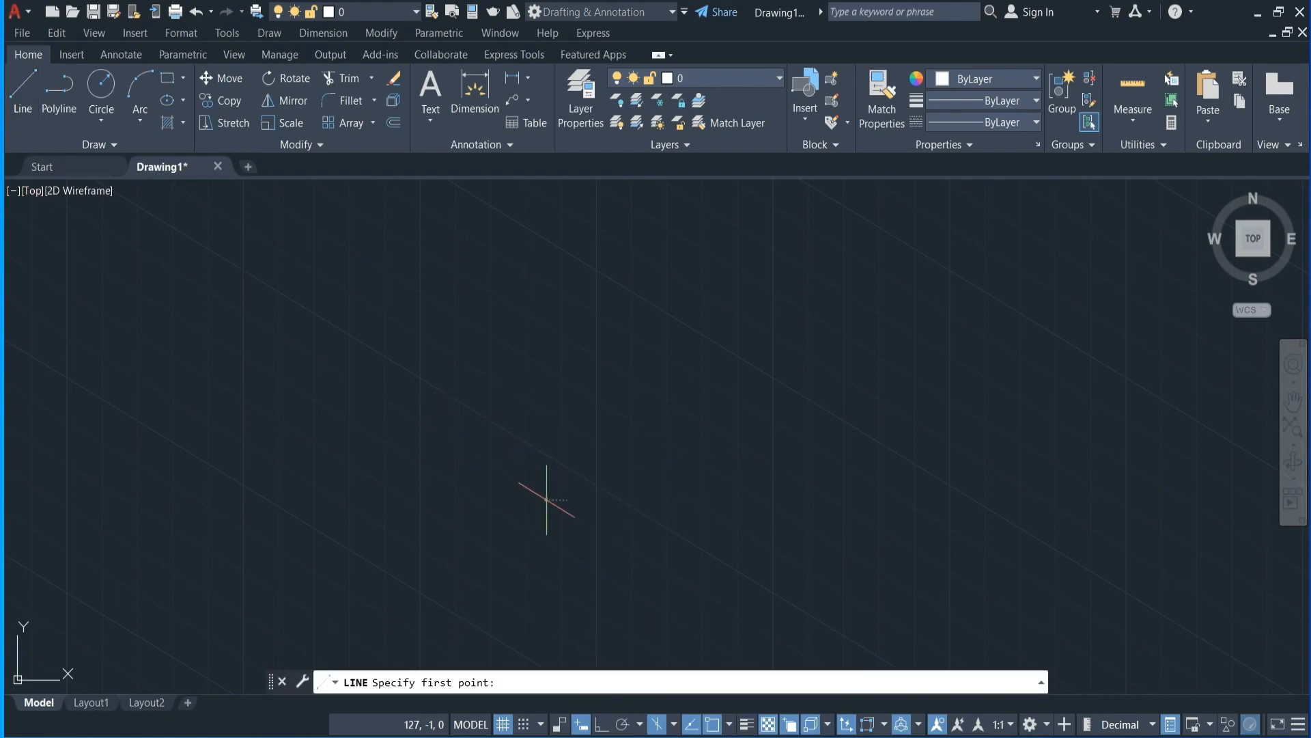
pyautogui.click(547, 499)
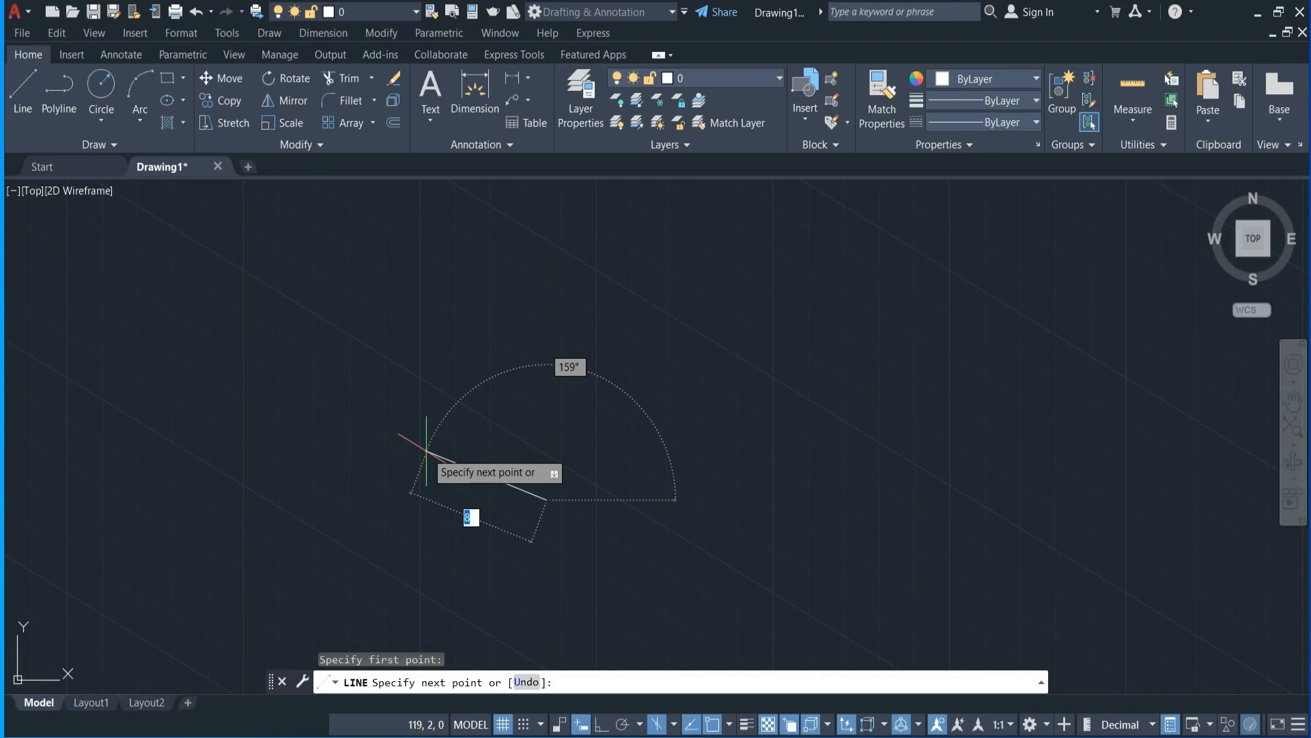
pyautogui.press('F8')
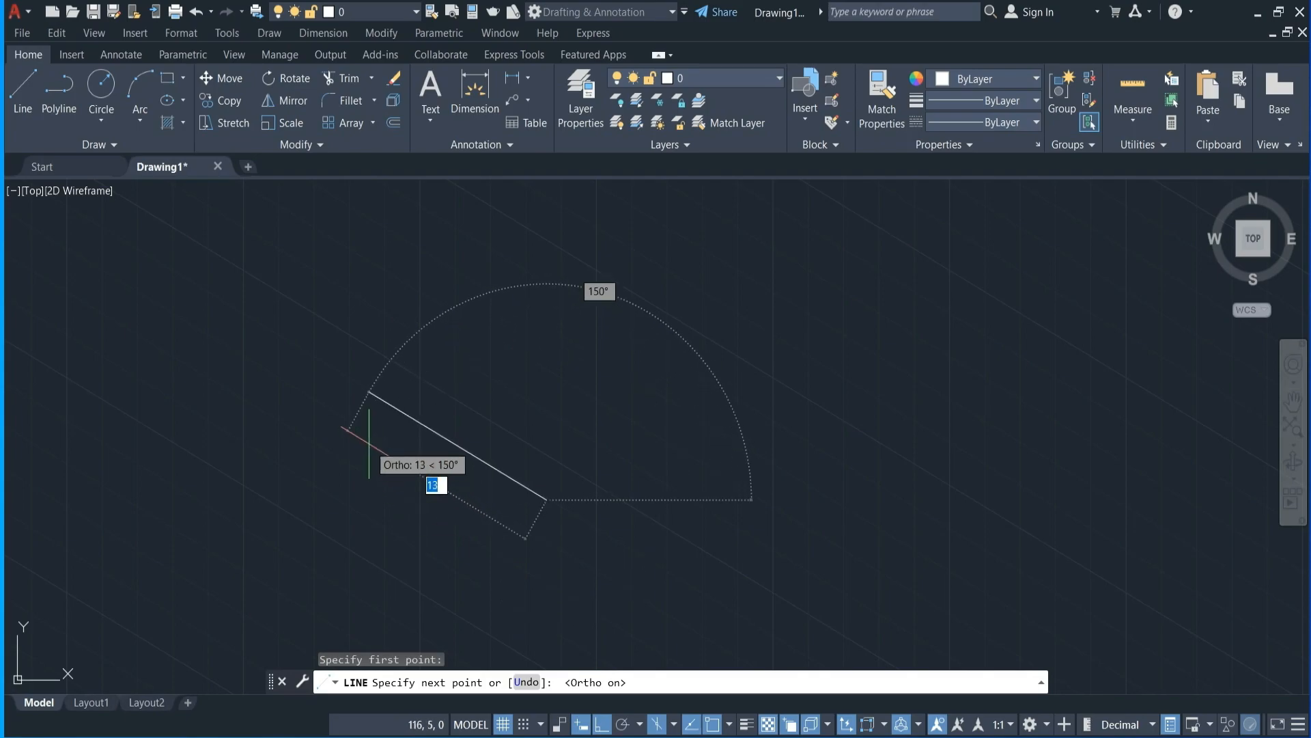
pyautogui.write('30')
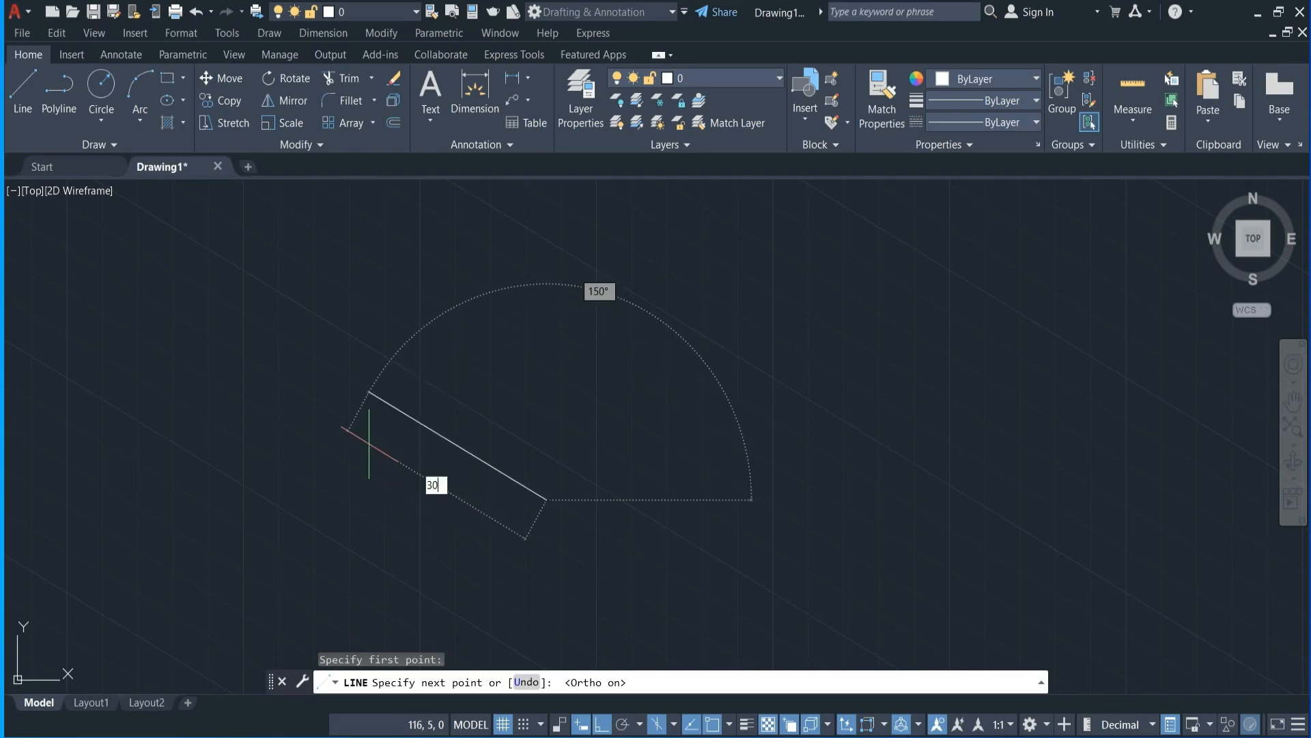
pyautogui.press('Return')
pyautogui.scroll(-5, 444, 512)
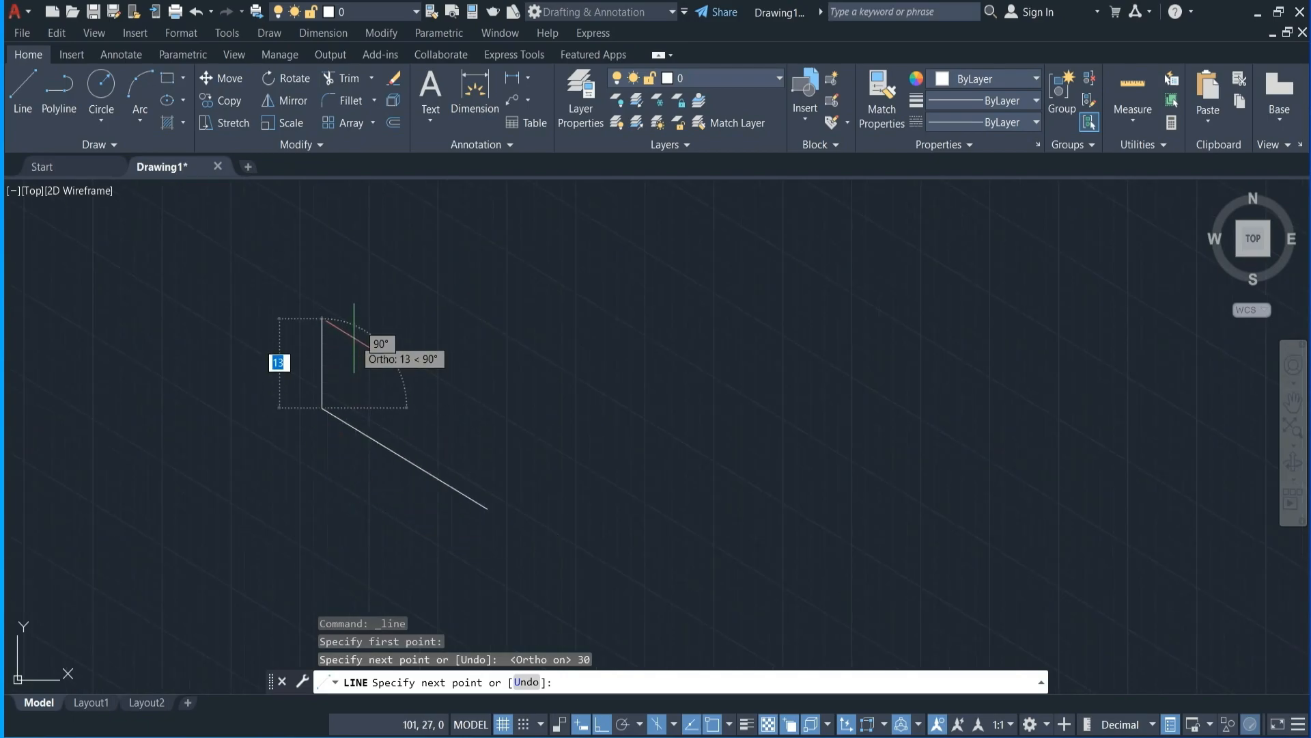
pyautogui.write('24')
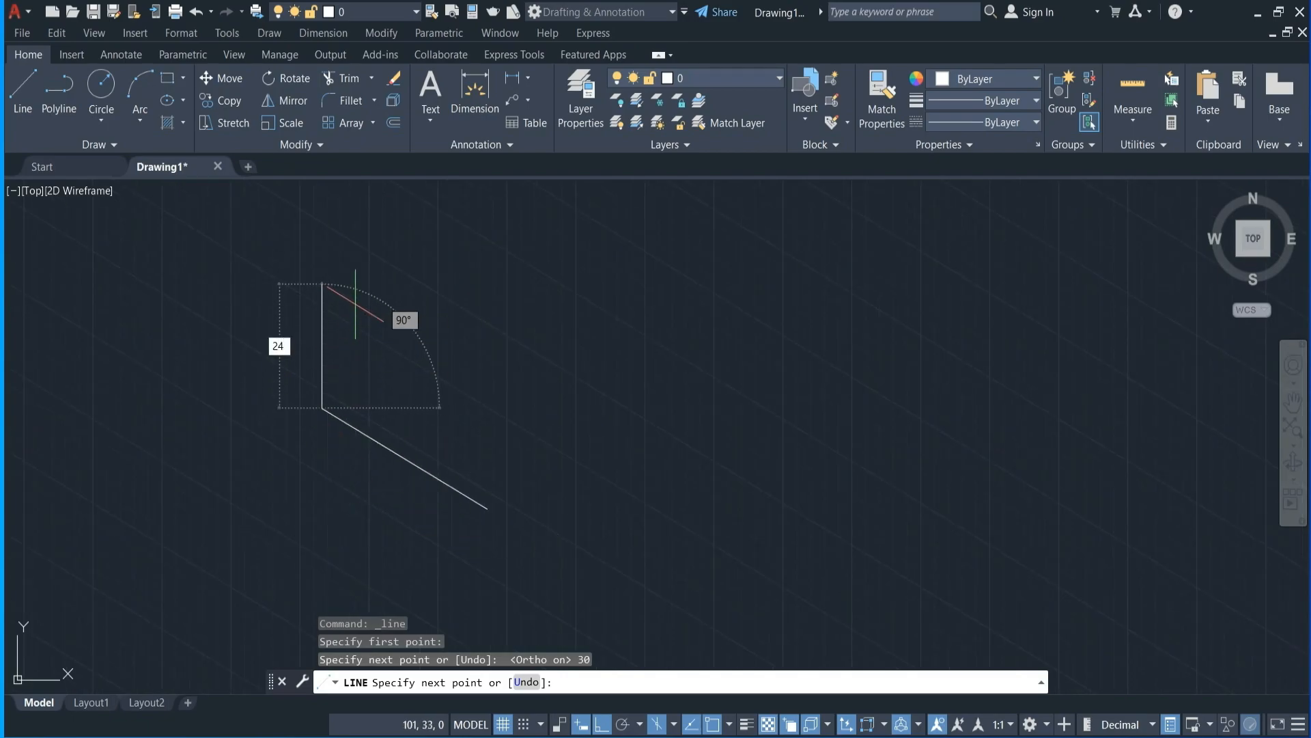
pyautogui.press('Return')
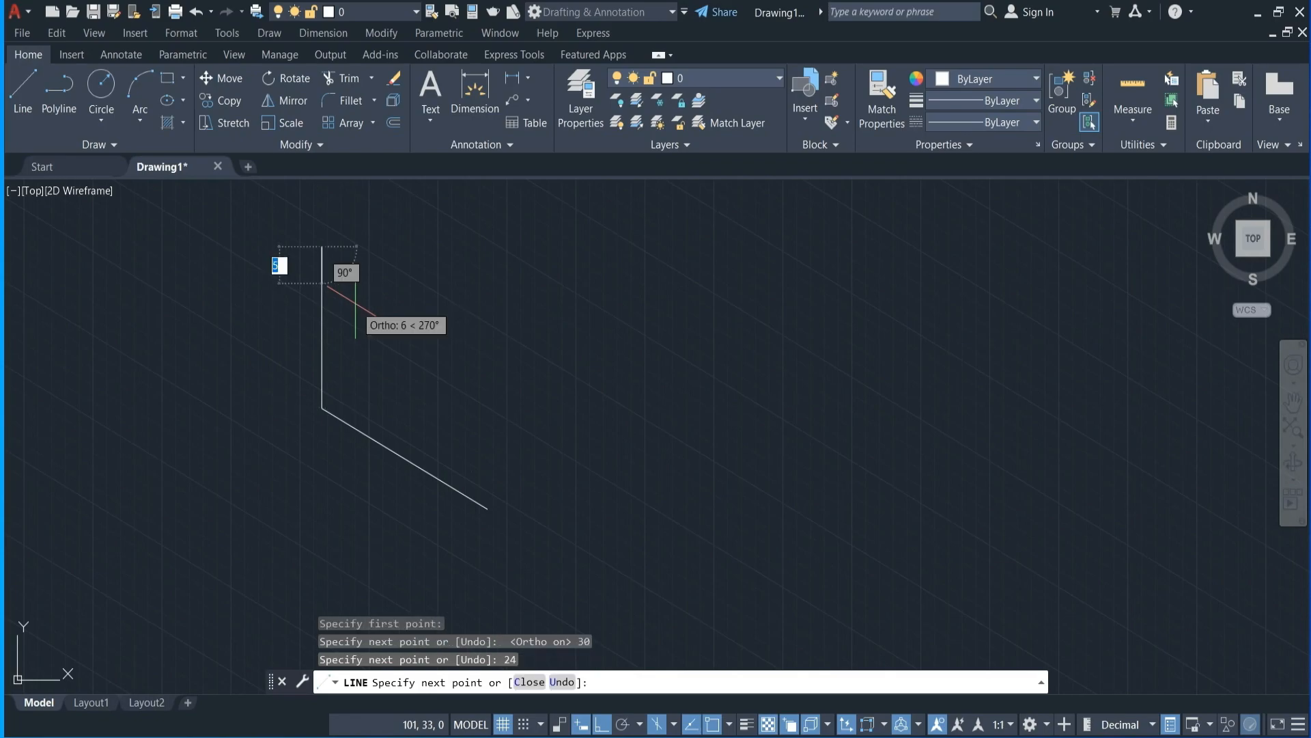
# - Complete the L-shaped left face with lines of 8 mm at 330°, 16 mm down, 22 mm at 330° and 8 mm down
pyautogui.write('8')
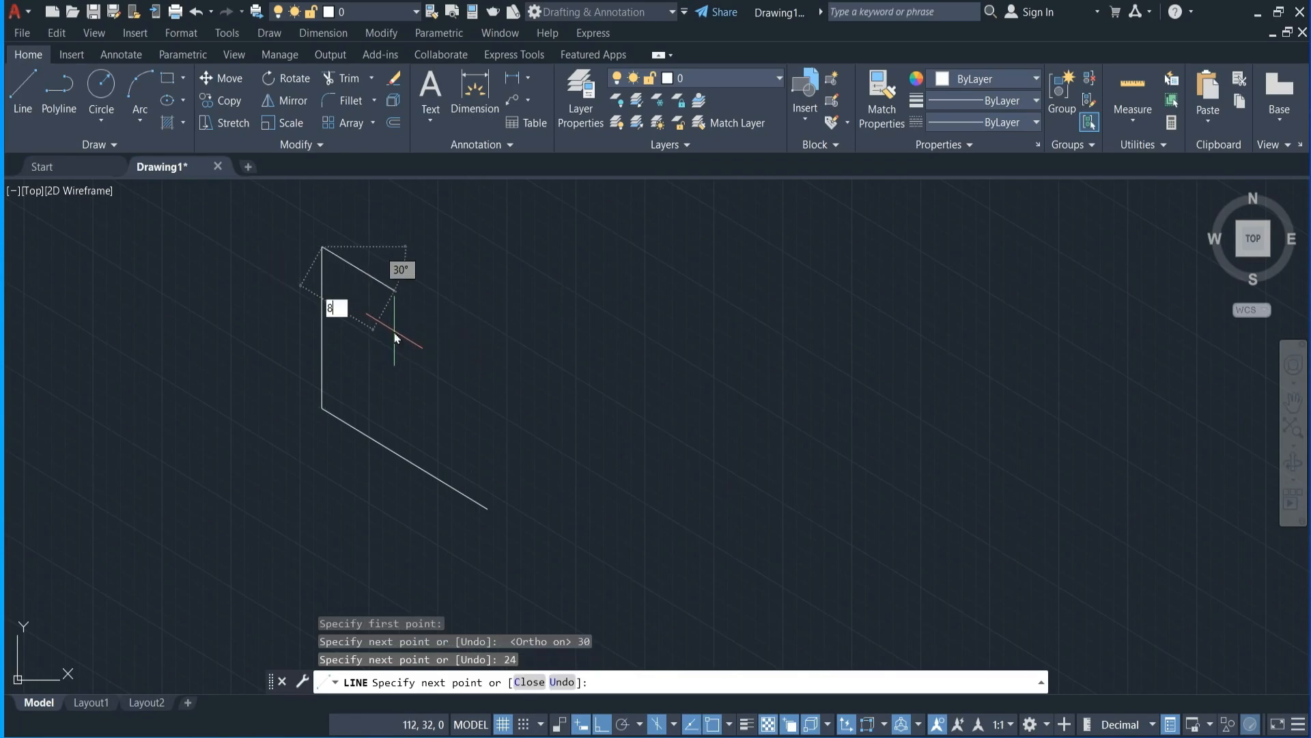
pyautogui.press('Return')
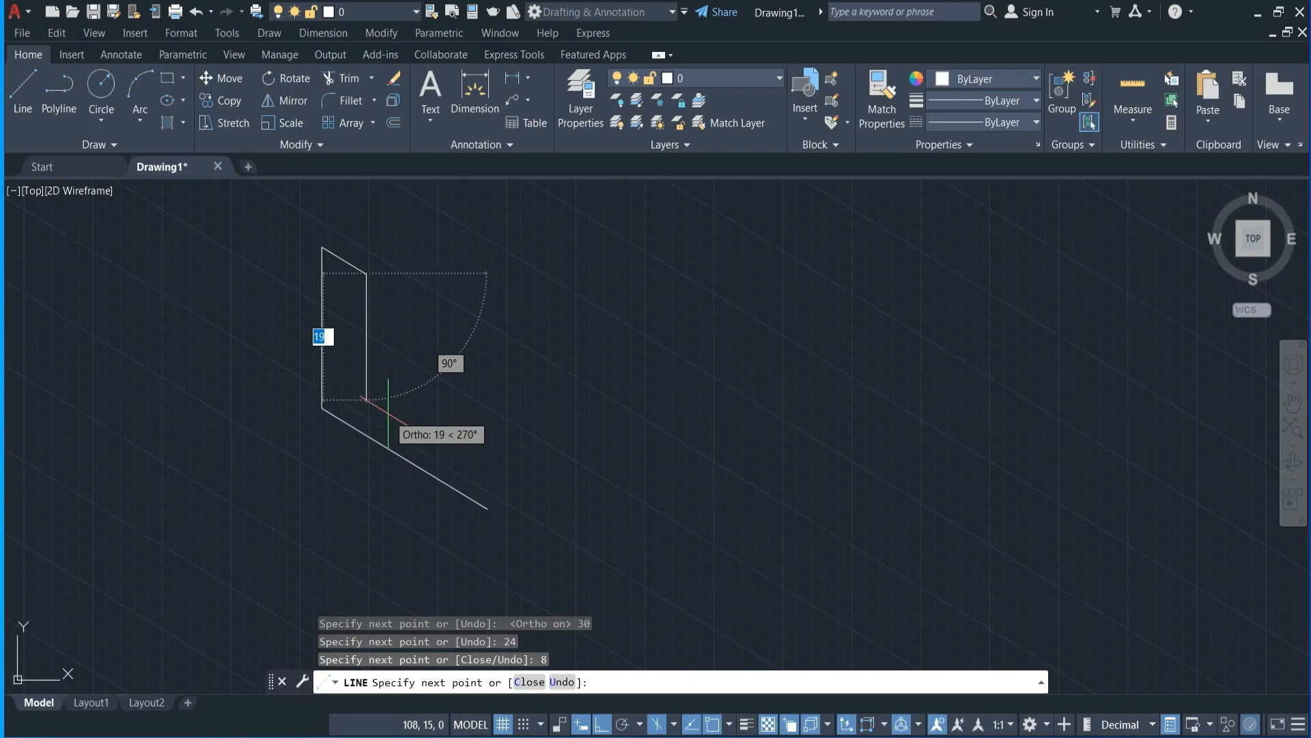
pyautogui.write('16')
pyautogui.press('Return')
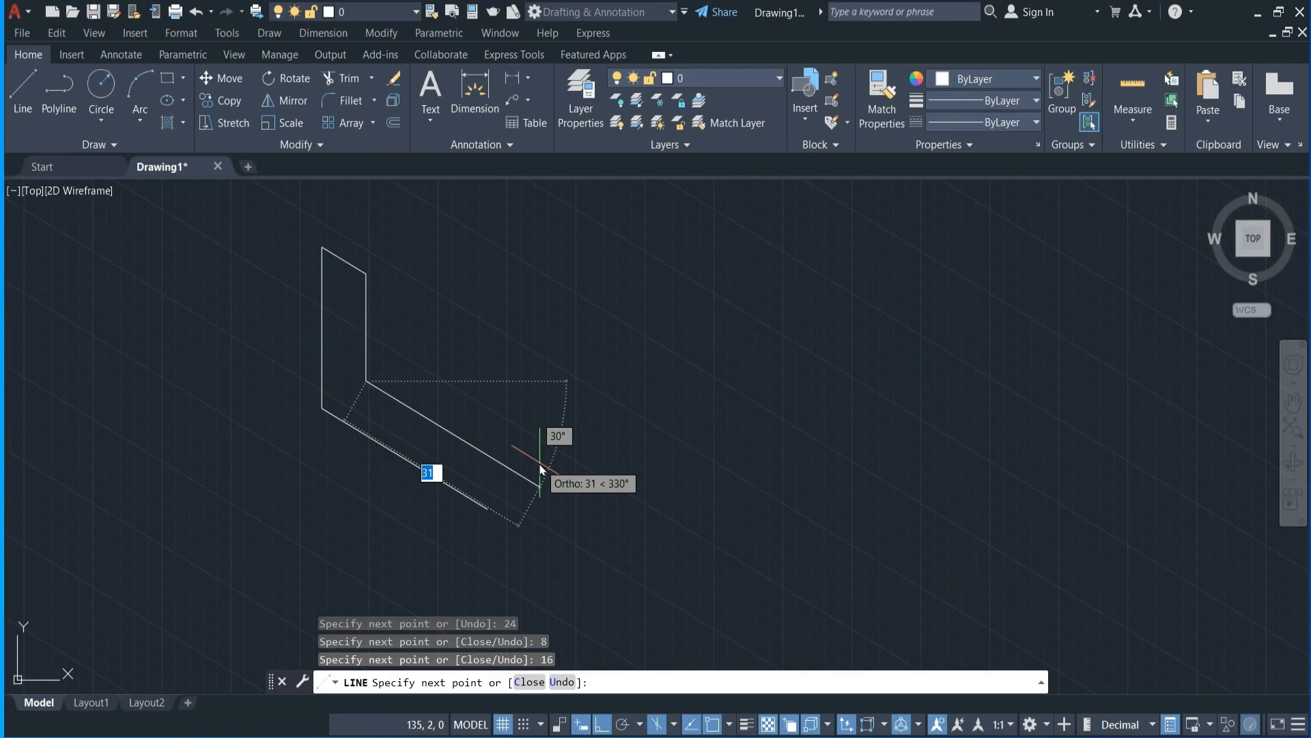
pyautogui.write('22')
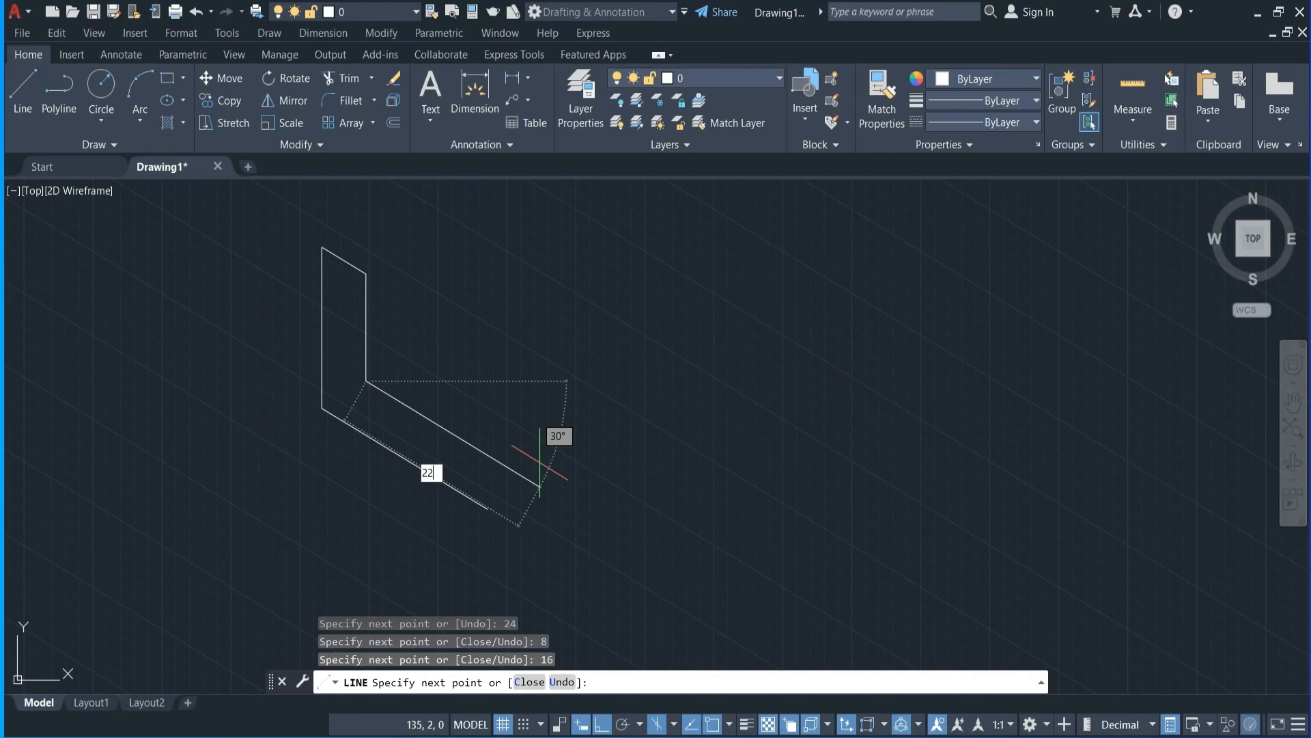
pyautogui.press('Return')
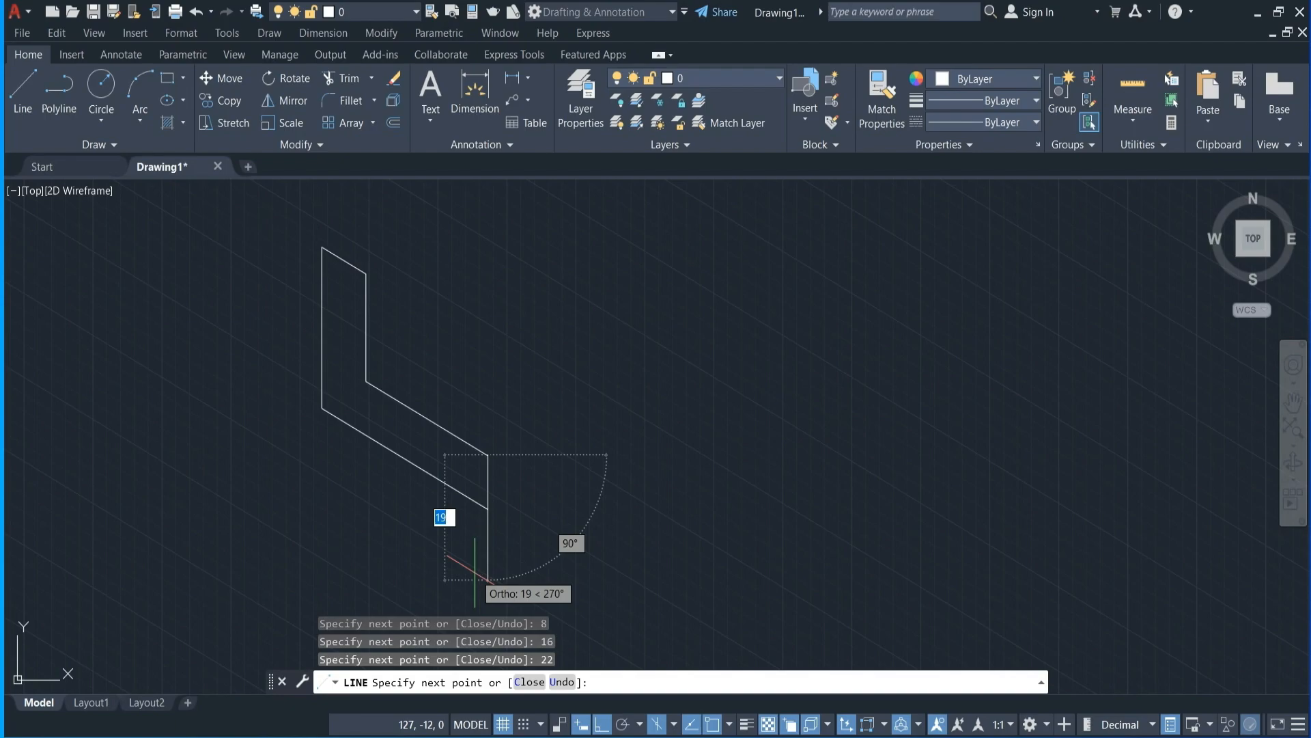
pyautogui.write('8')
pyautogui.press('Return')
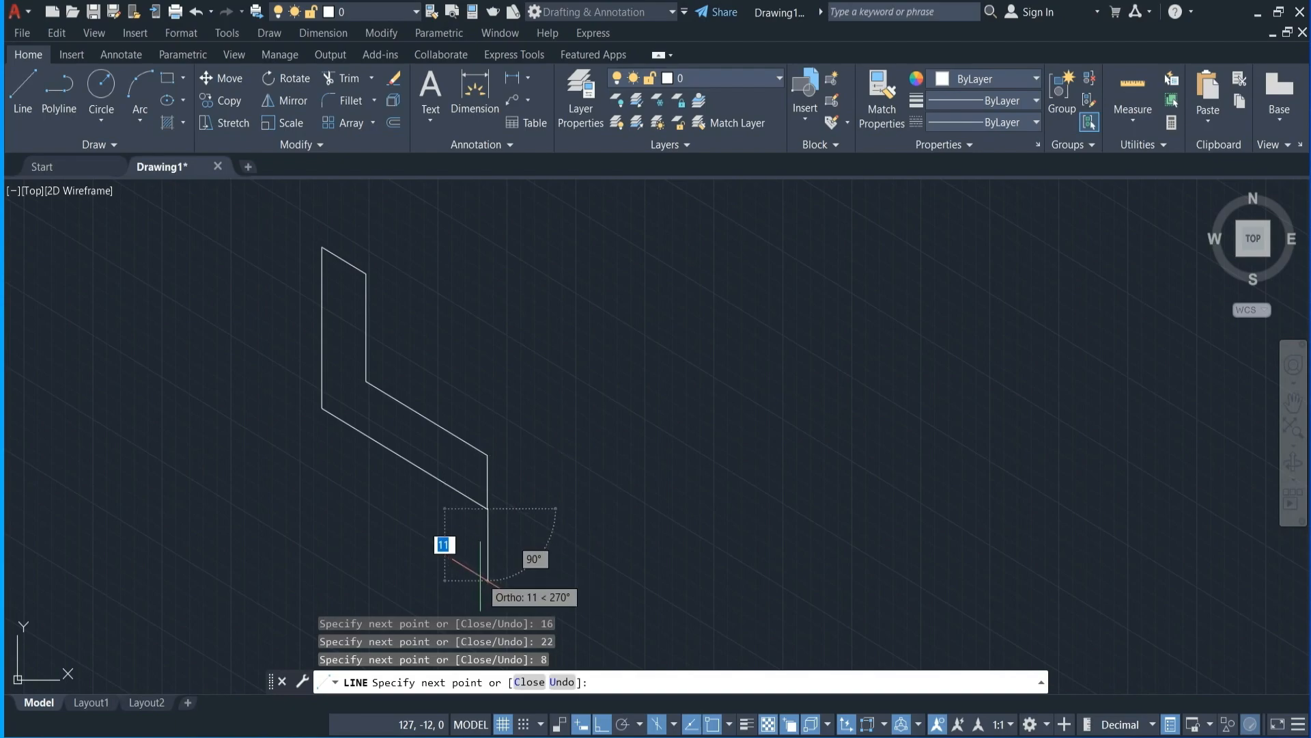
# - Continue from the front bottom corner with a 24 mm line at 30° on the top isoplane and a 24 mm upward line on the right isoplane
pyautogui.press('F5')
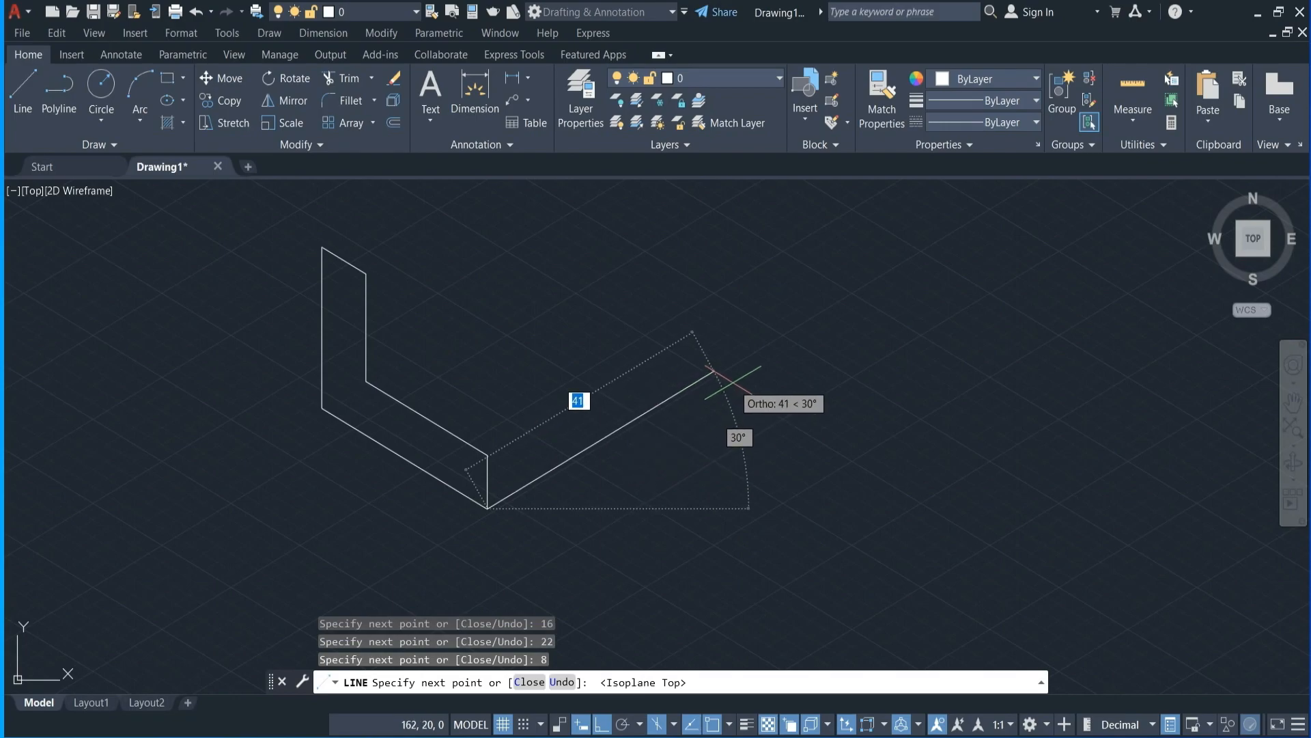
pyautogui.write('24')
pyautogui.press('Return')
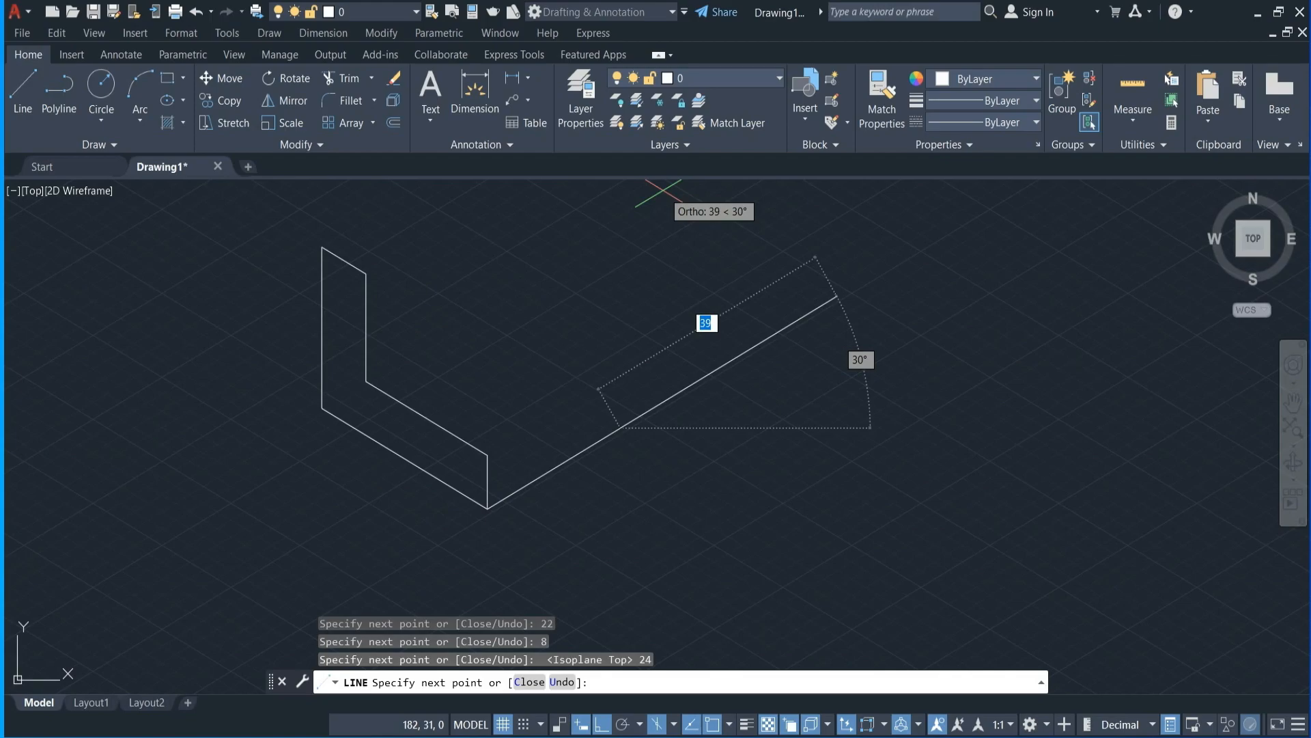
pyautogui.press('F5')
pyautogui.write('24')
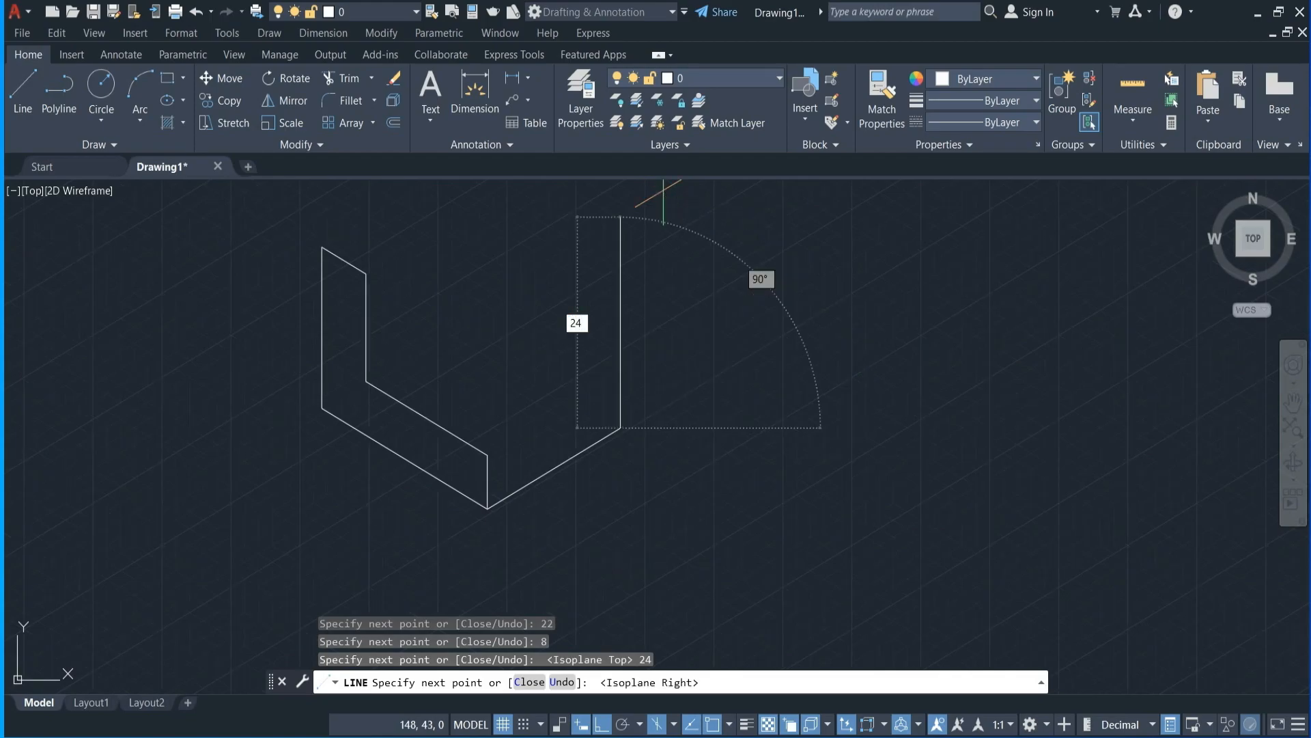
pyautogui.press('Return')
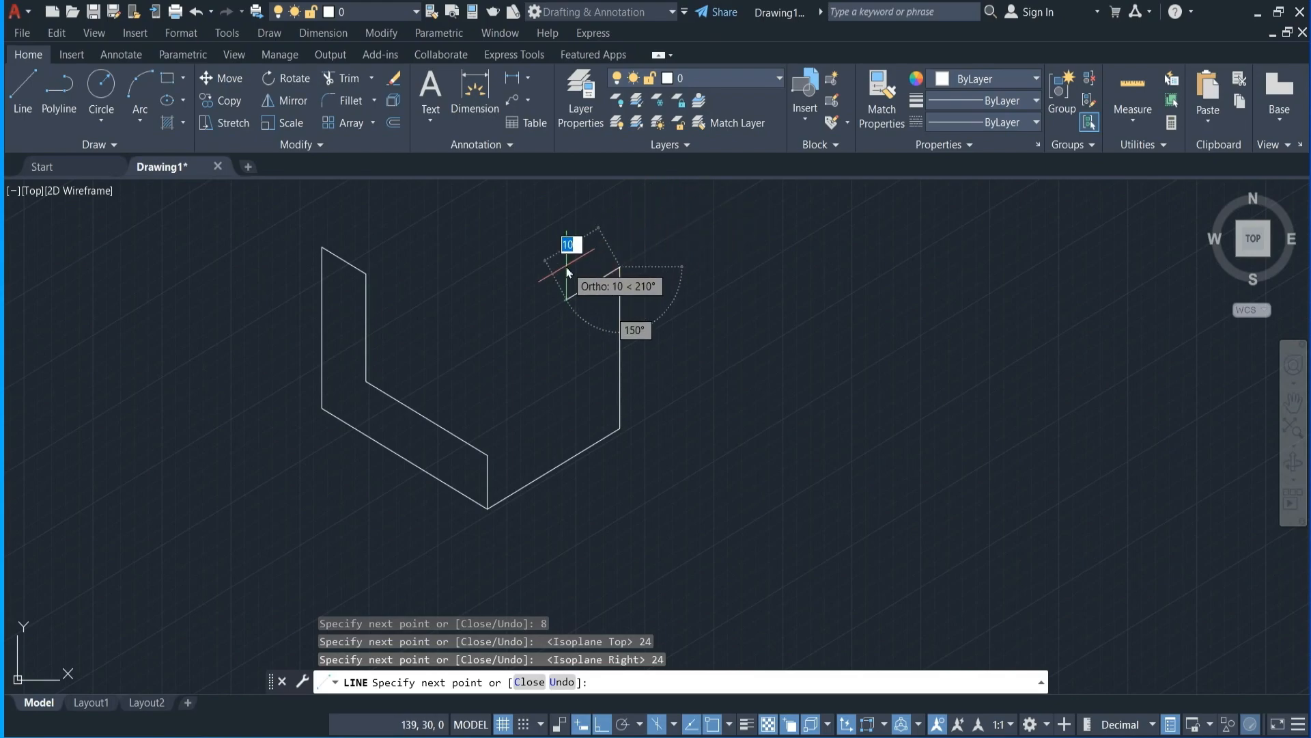
# - Complete the L-shaped right face with lines of 8 mm at 210°, 16 mm down and 16 mm at 210°
pyautogui.write('8')
pyautogui.press('Return')
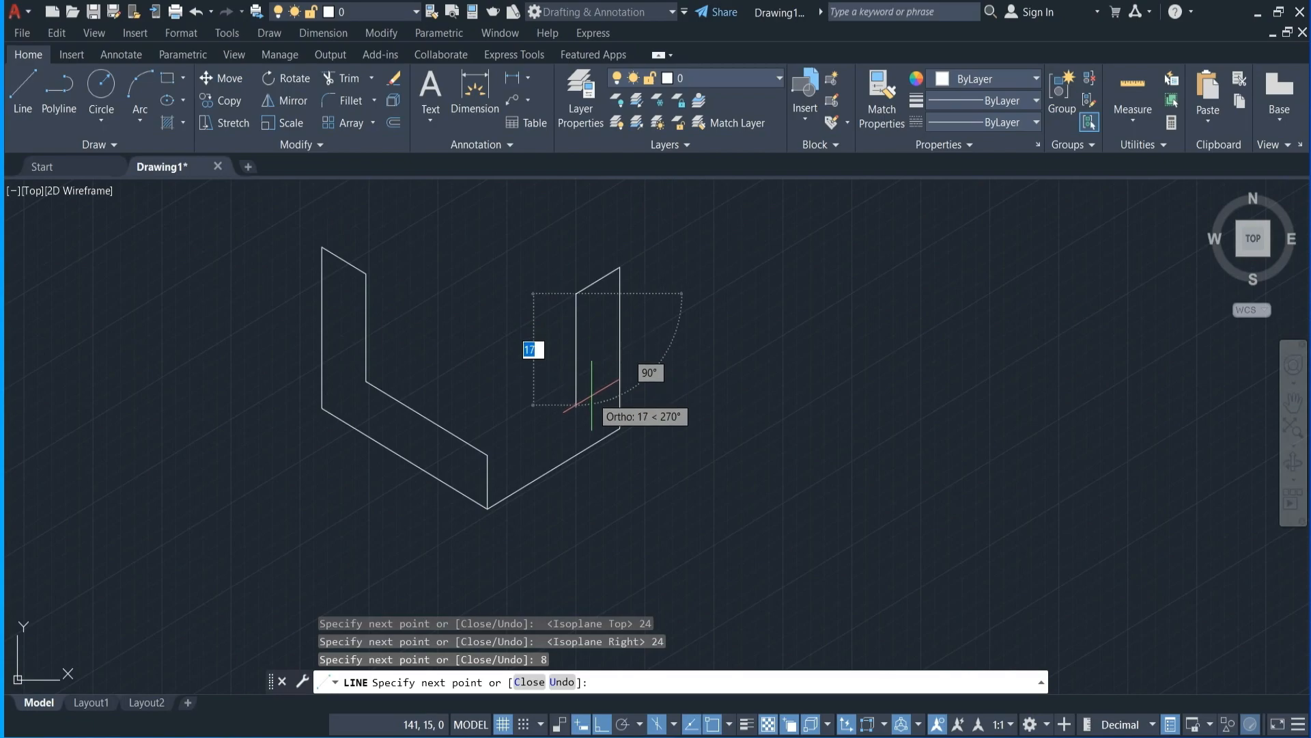
pyautogui.write('1')
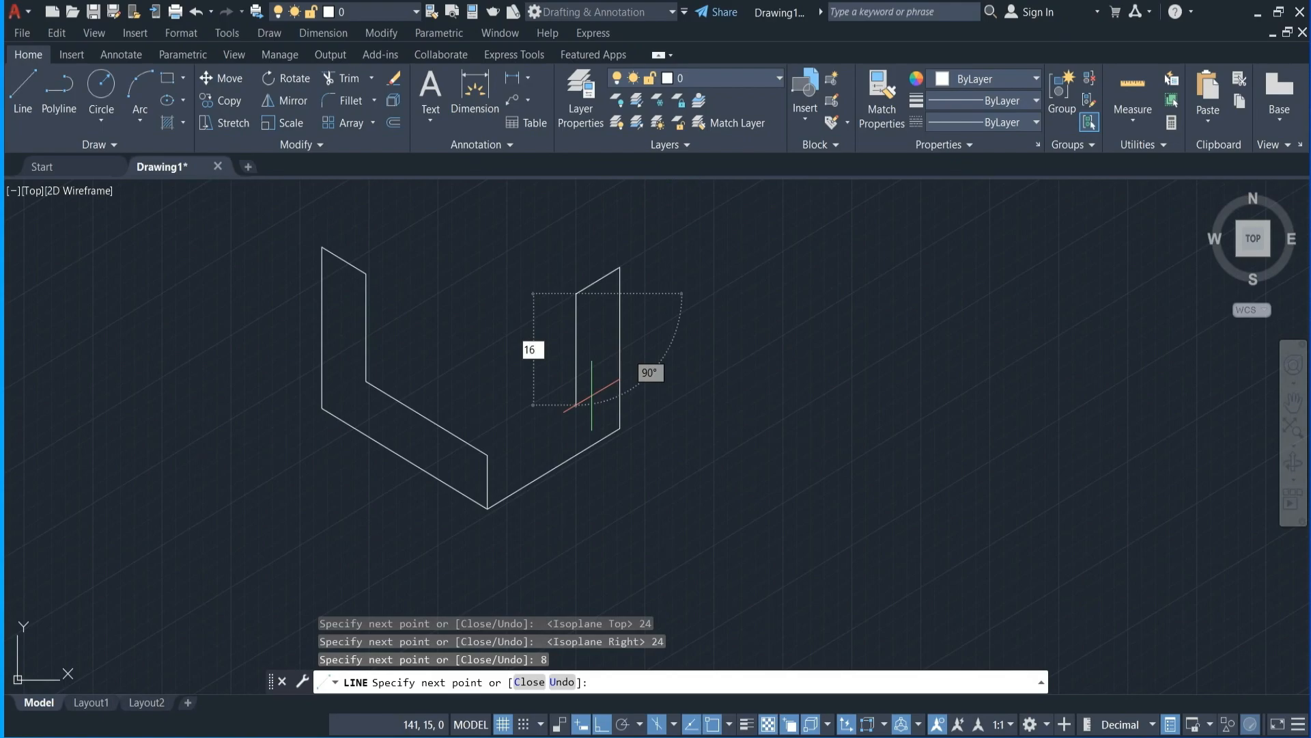
pyautogui.write('6')
pyautogui.press('Return')
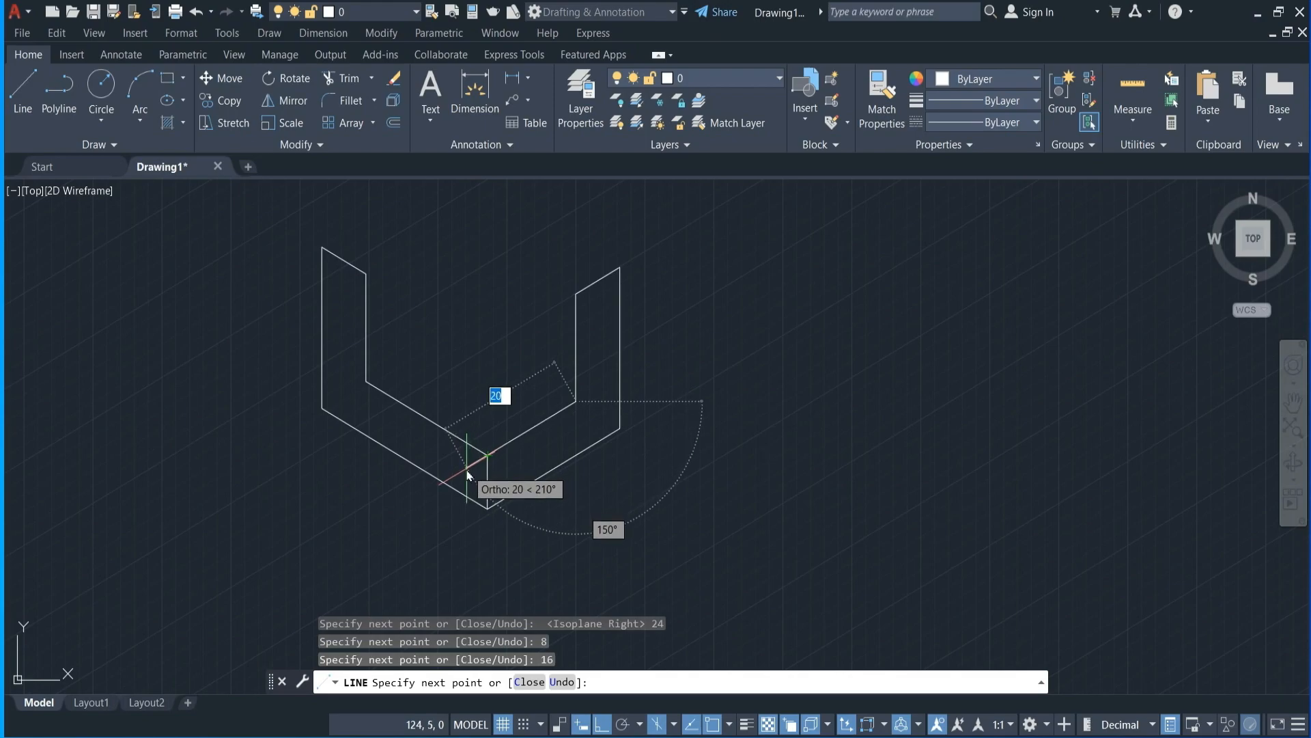
pyautogui.write('16')
pyautogui.press('Return')
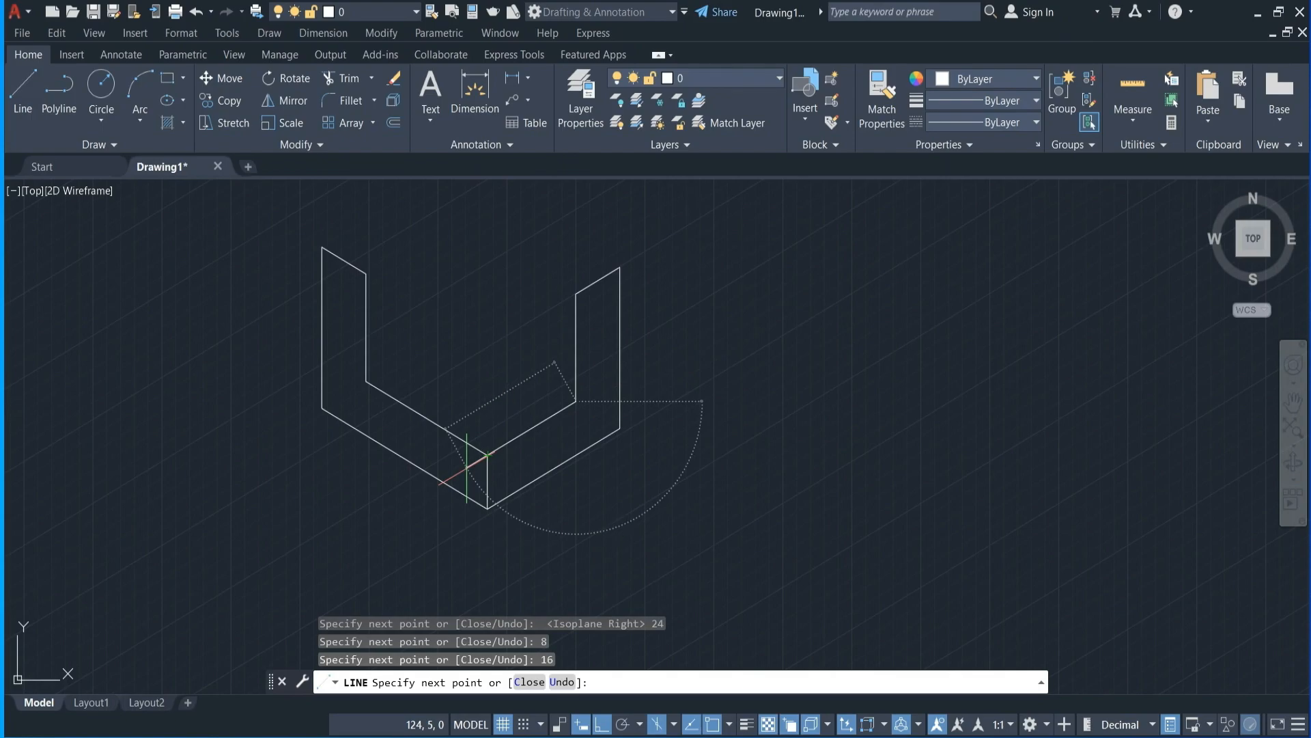
# - Draw the upper rear edges from the left face's top outer corner: 24 mm at 30°, and 30 mm at 330° on the left isoplane
pyautogui.press('Return')
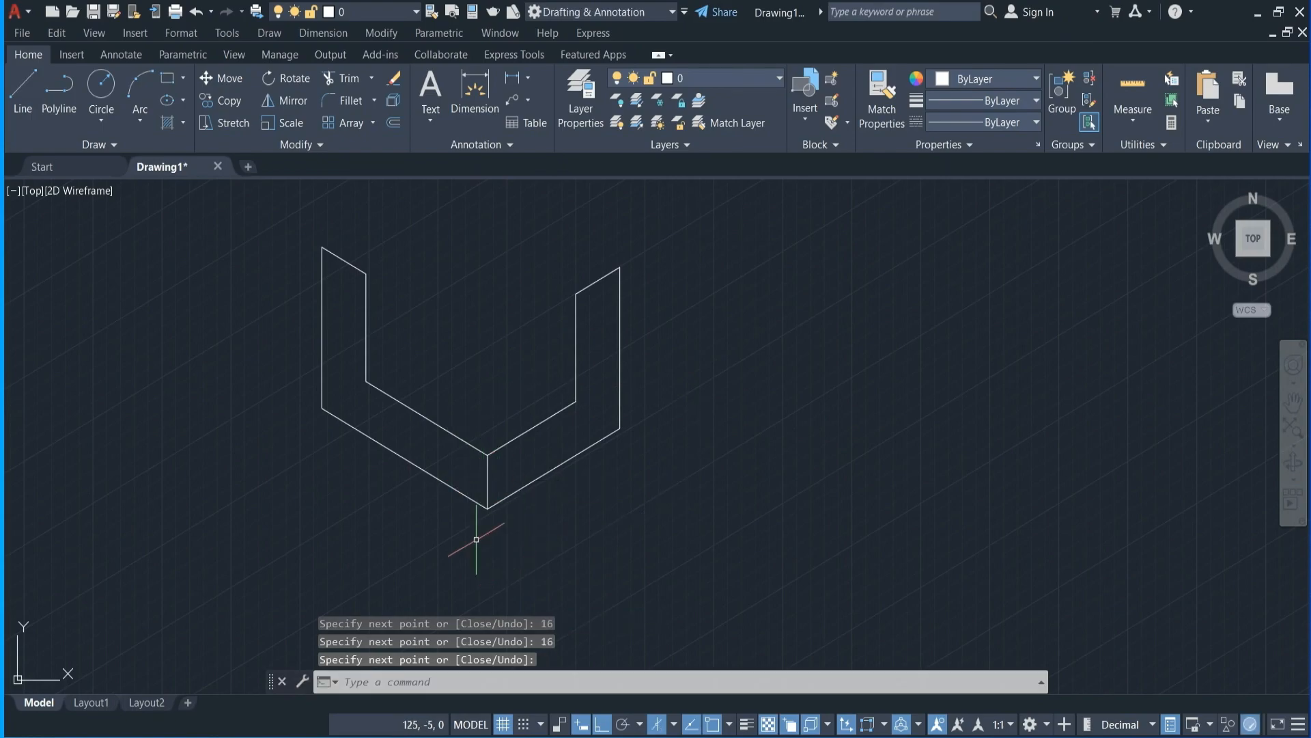
pyautogui.click(19, 93)
pyautogui.scroll(-4, 344, 456)
pyautogui.scroll(2, 343, 396)
pyautogui.scroll(2, 341, 392)
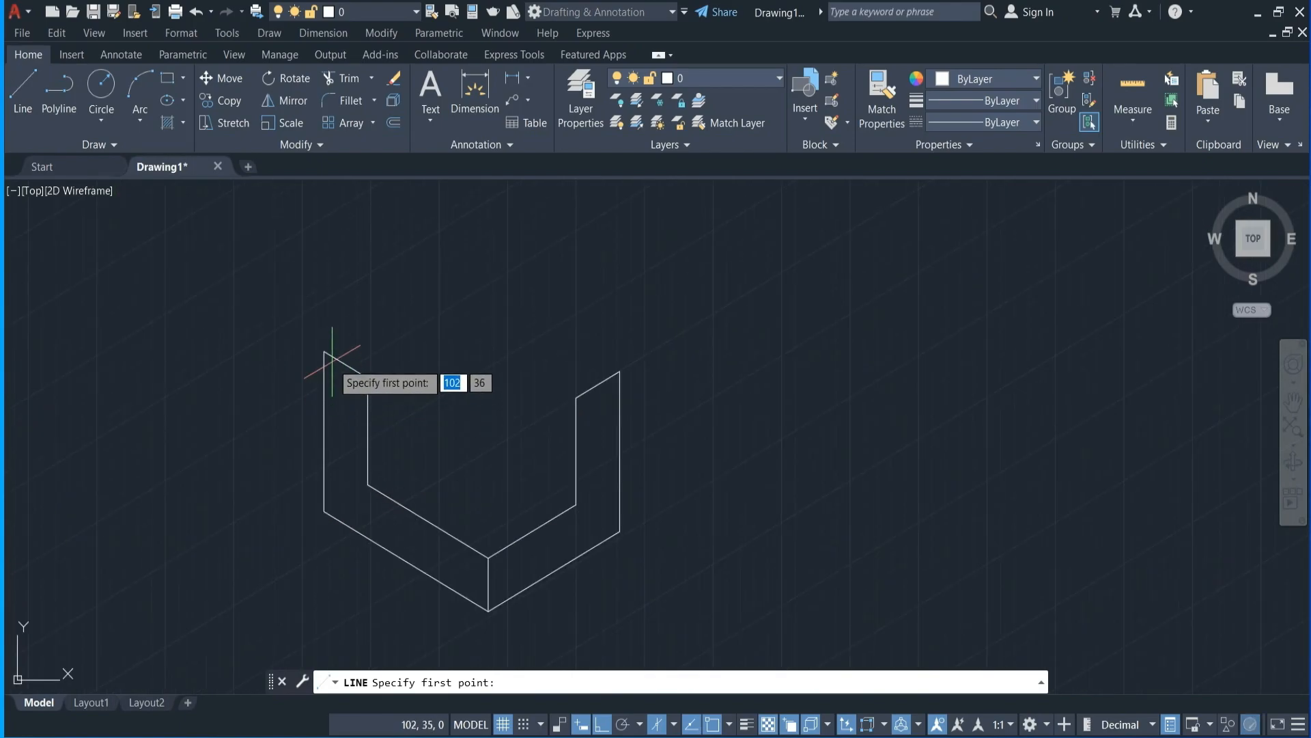
pyautogui.click(324, 351)
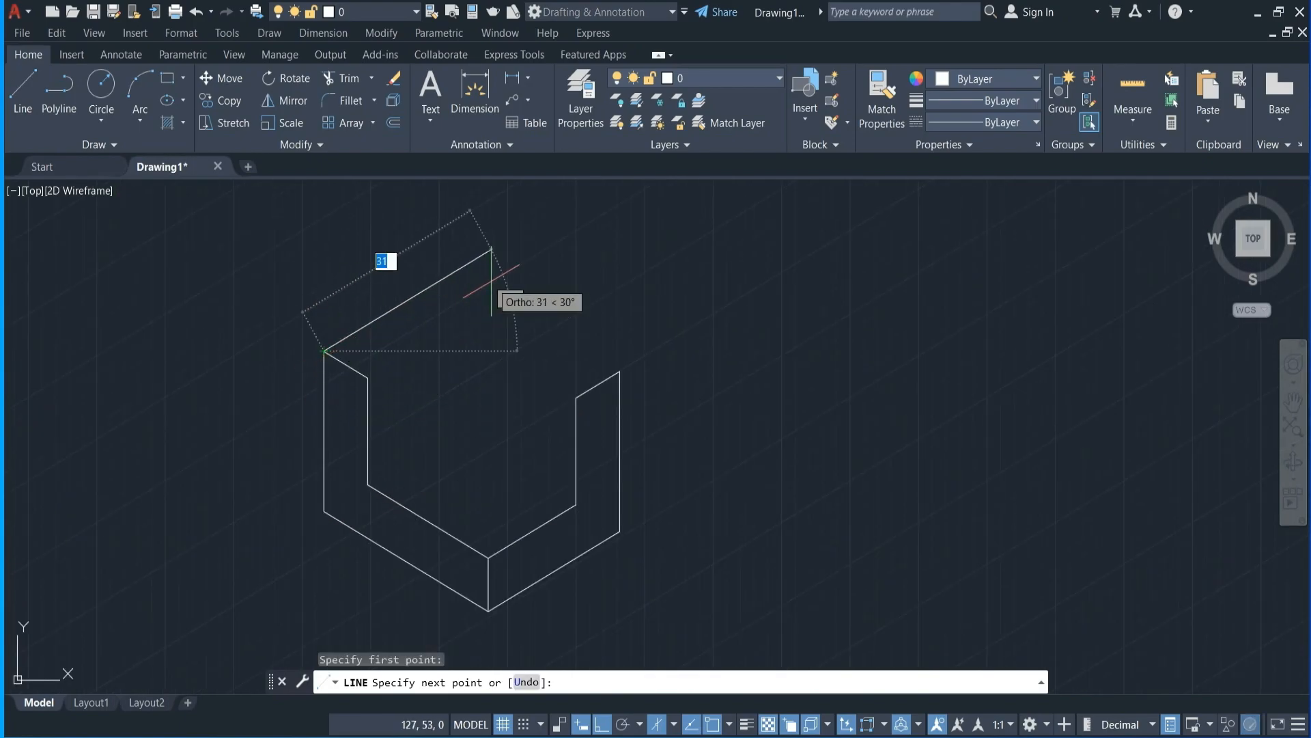
pyautogui.write('24')
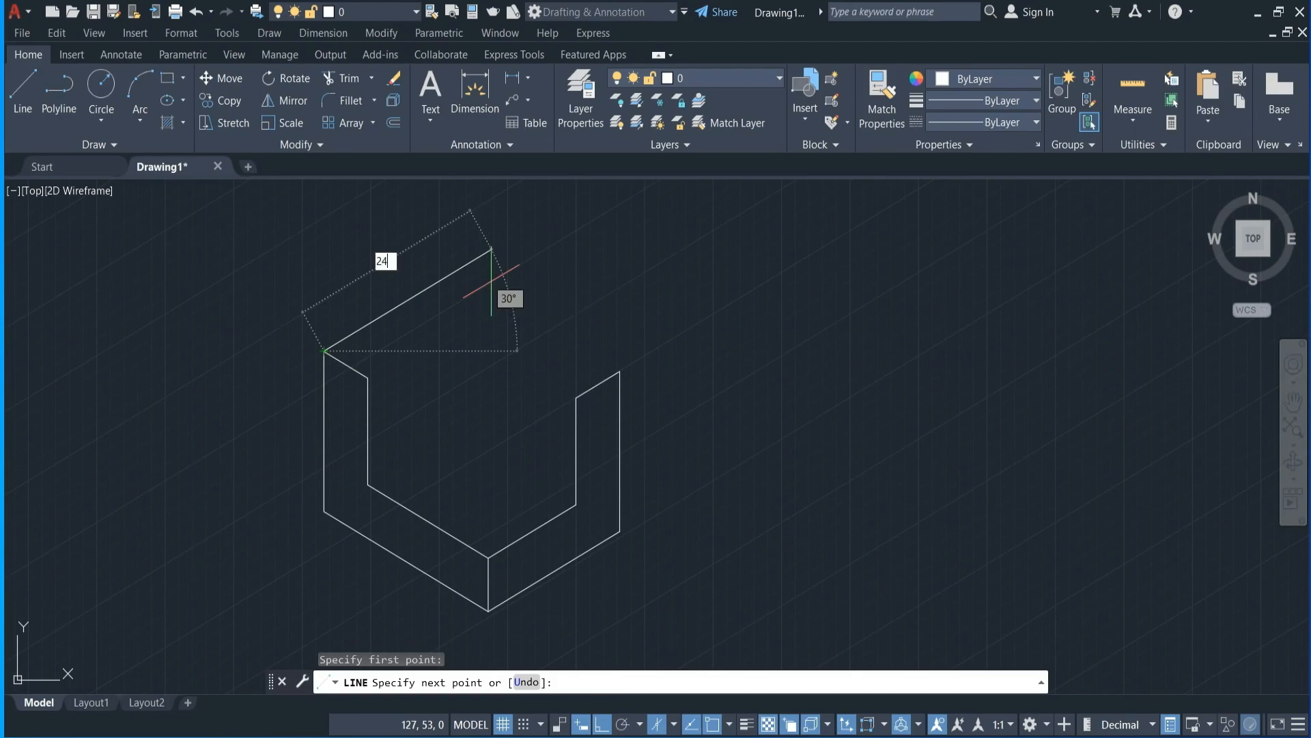
pyautogui.press('Return')
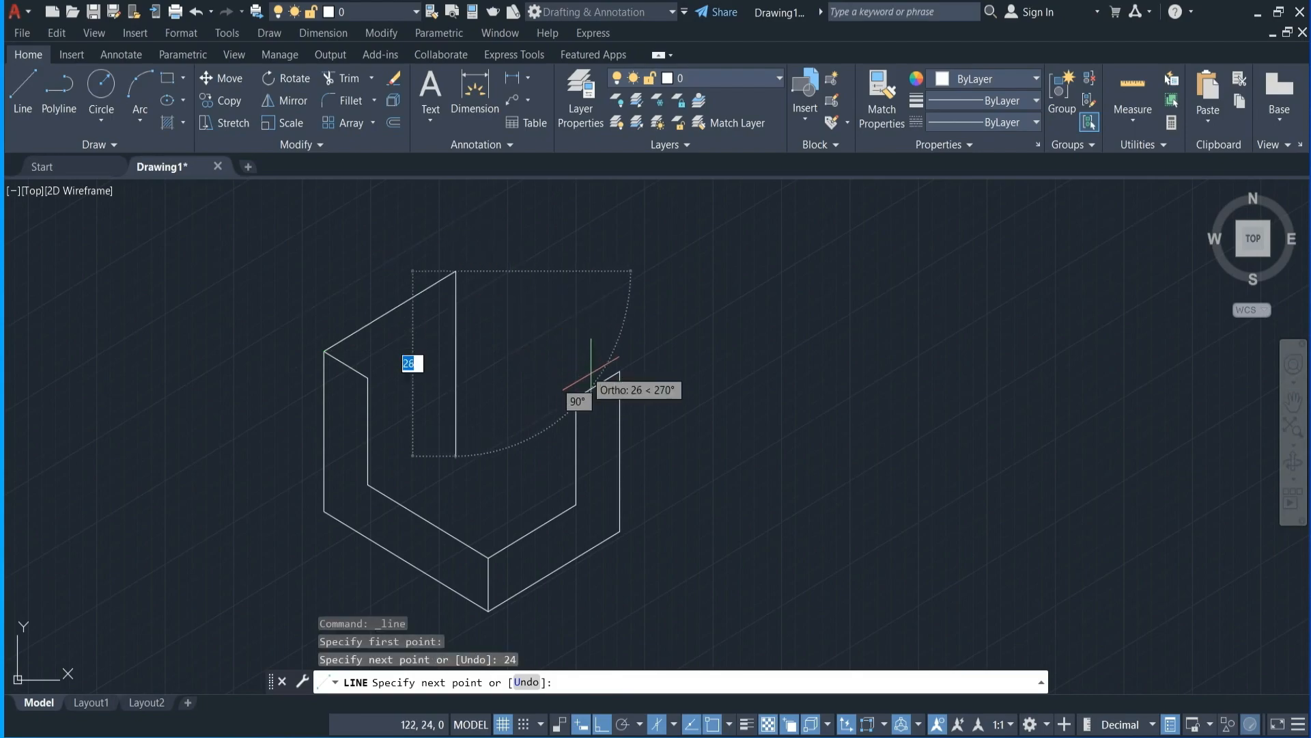
pyautogui.press('F5')
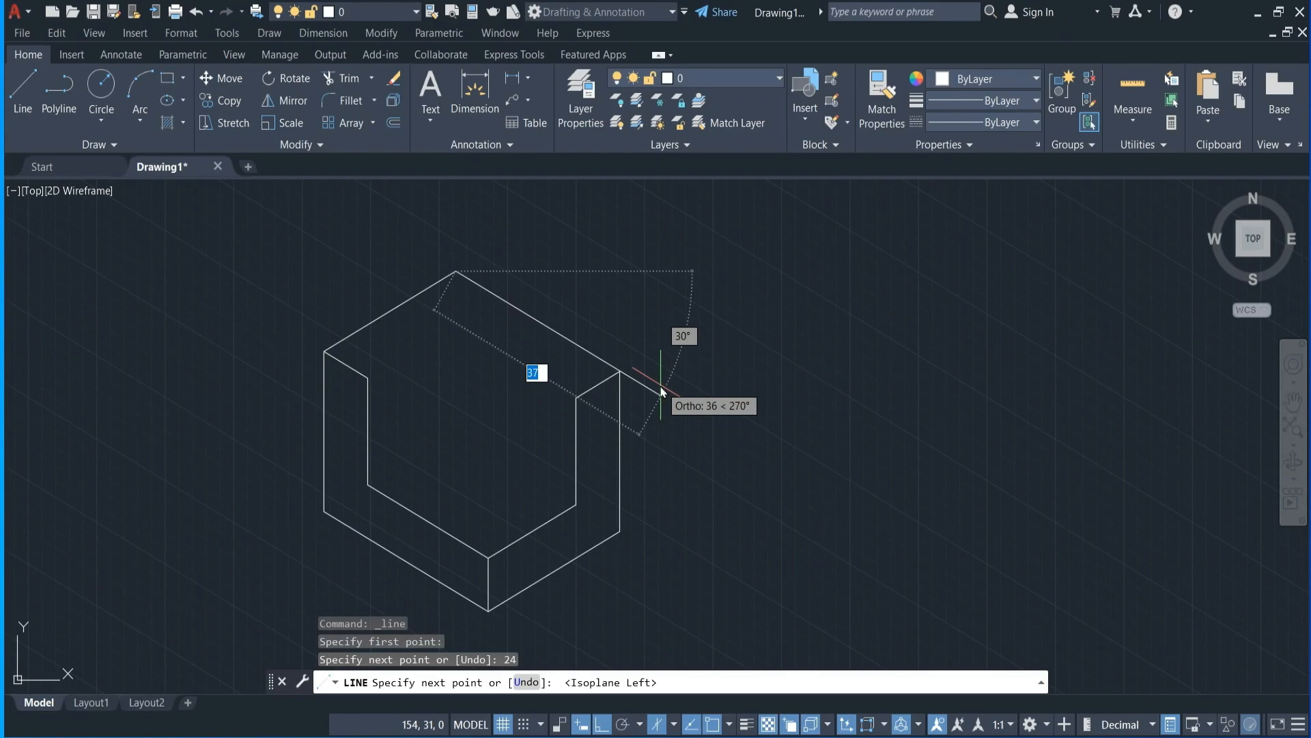
pyautogui.write('30')
pyautogui.press('Return')
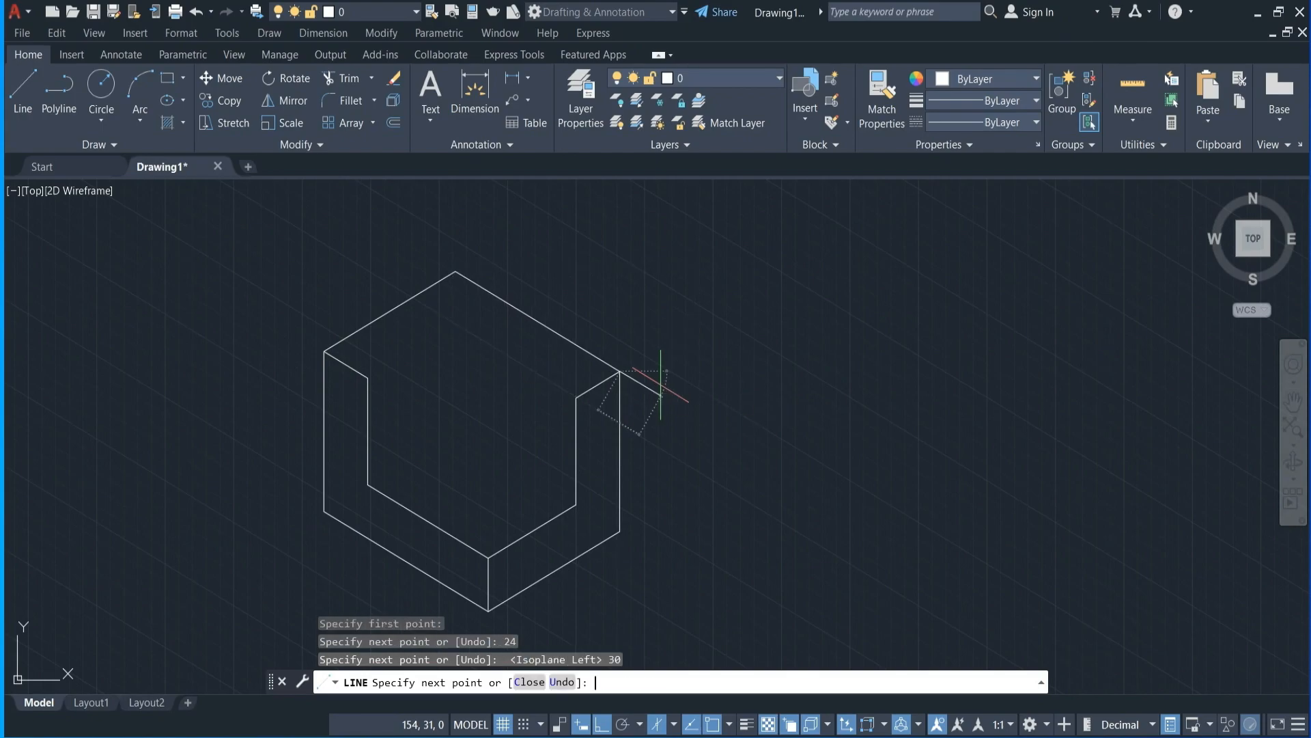
pyautogui.press('Return')
# - Draw the inner top edges from the left face's top inner corner on the top isoplane: 16 mm at 30° and 22 mm at 330°
pyautogui.click(23, 89)
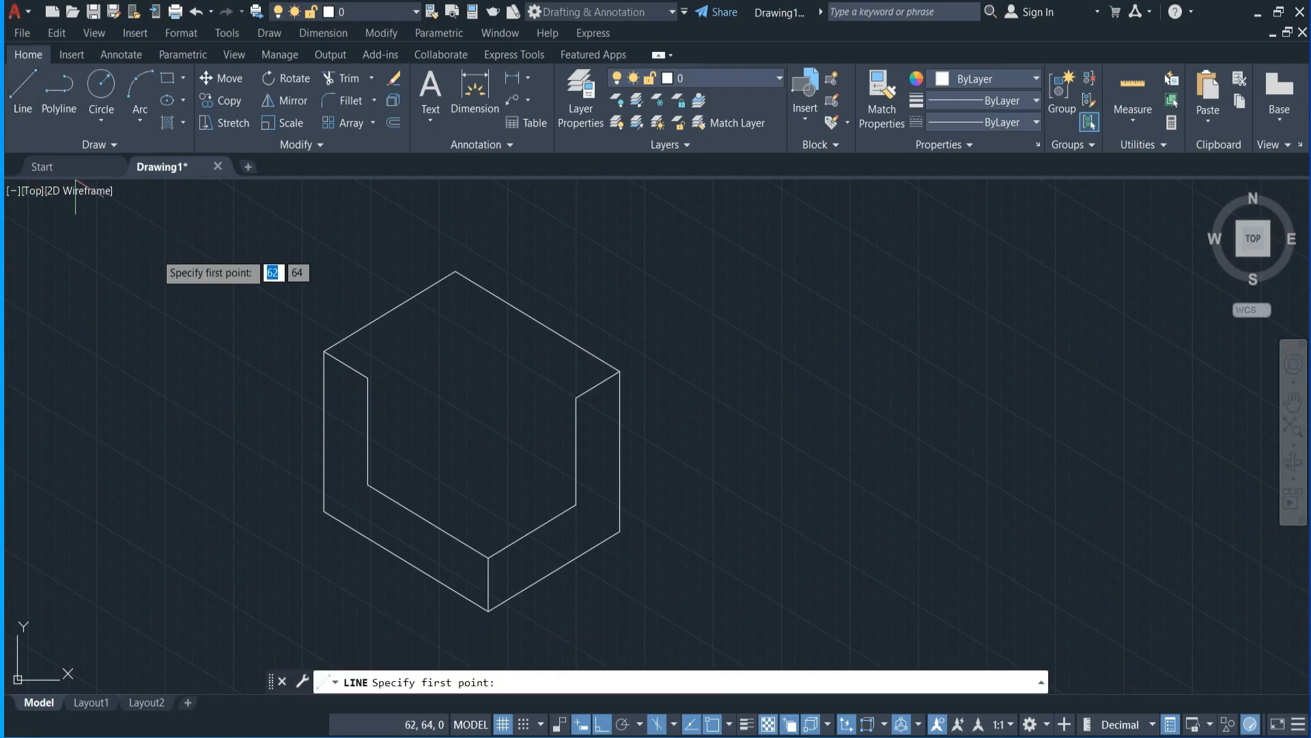
pyautogui.click(368, 377)
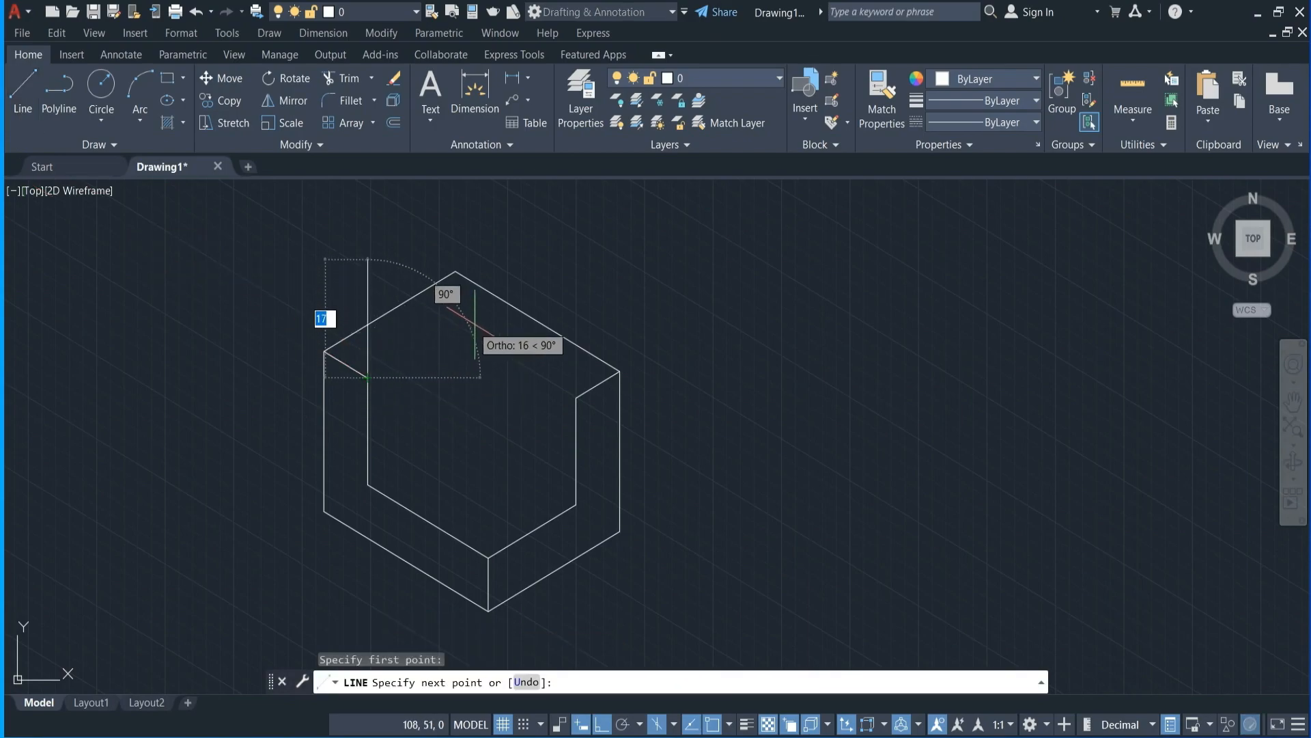
pyautogui.press('F5')
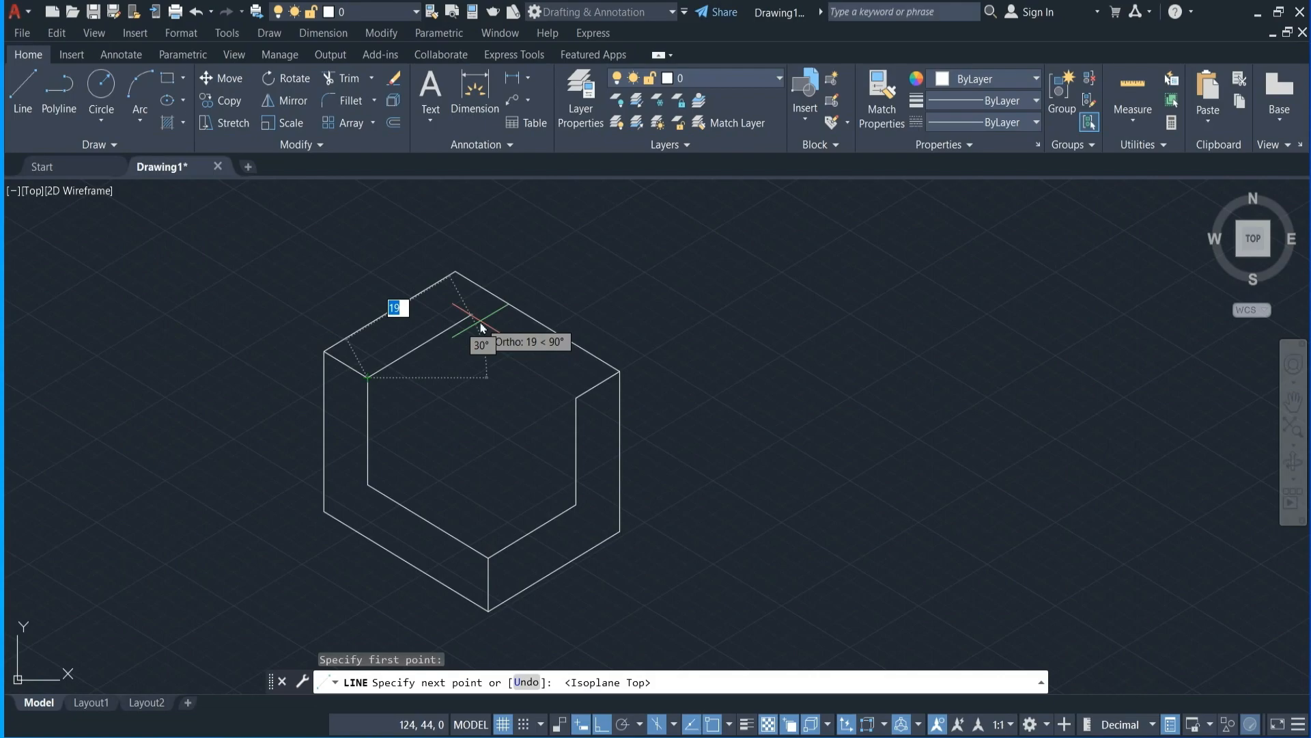
pyautogui.write('16')
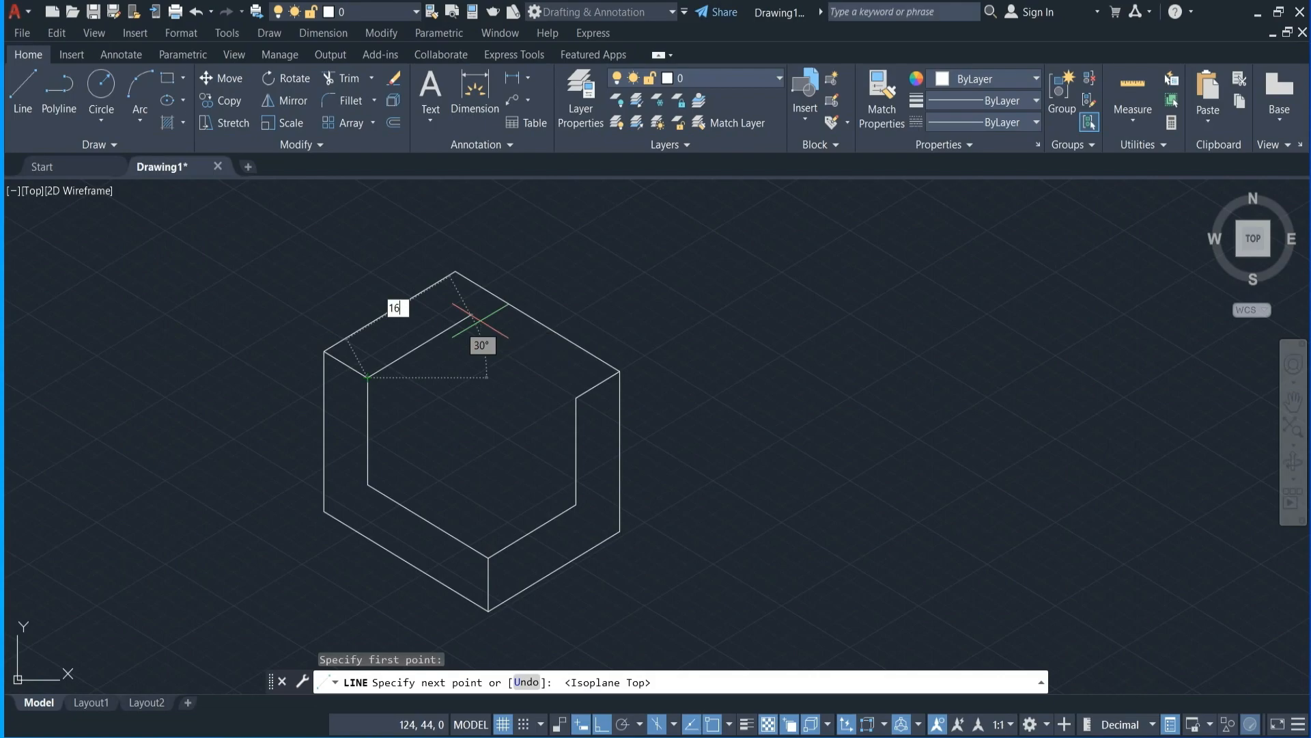
pyautogui.press('Return')
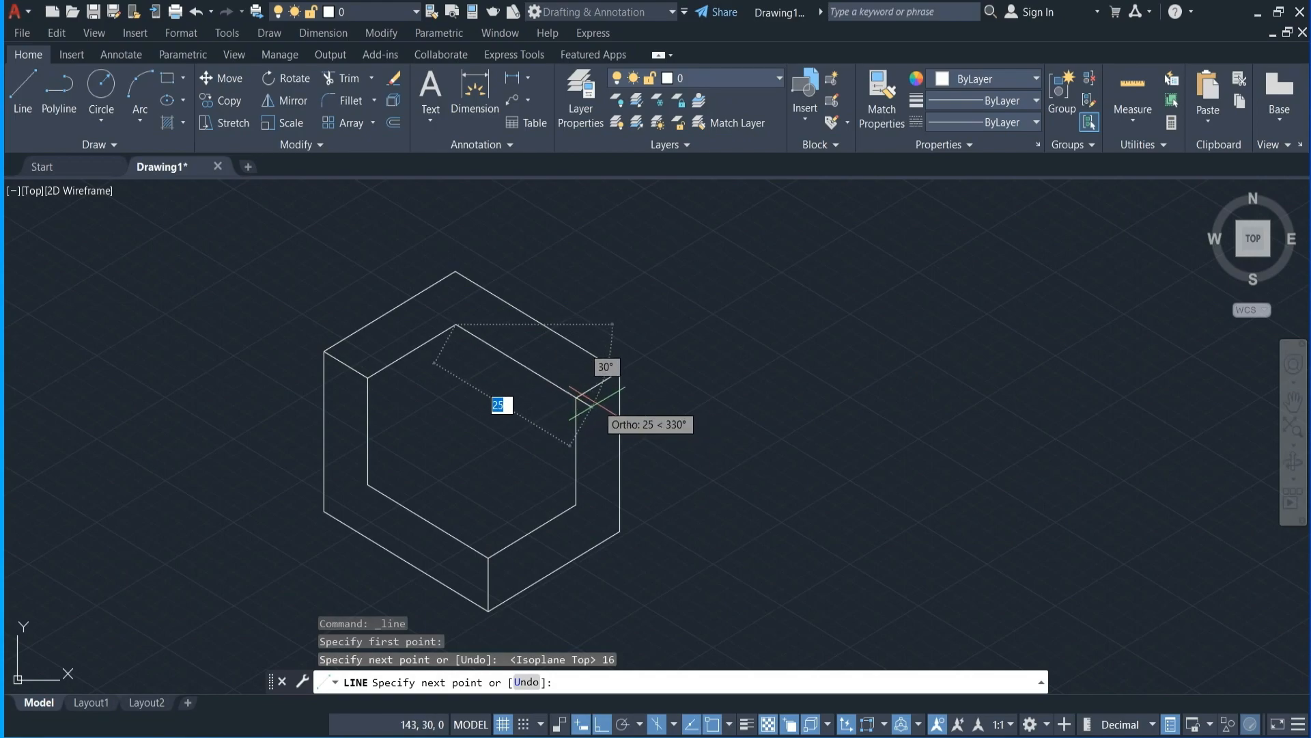
pyautogui.write('22')
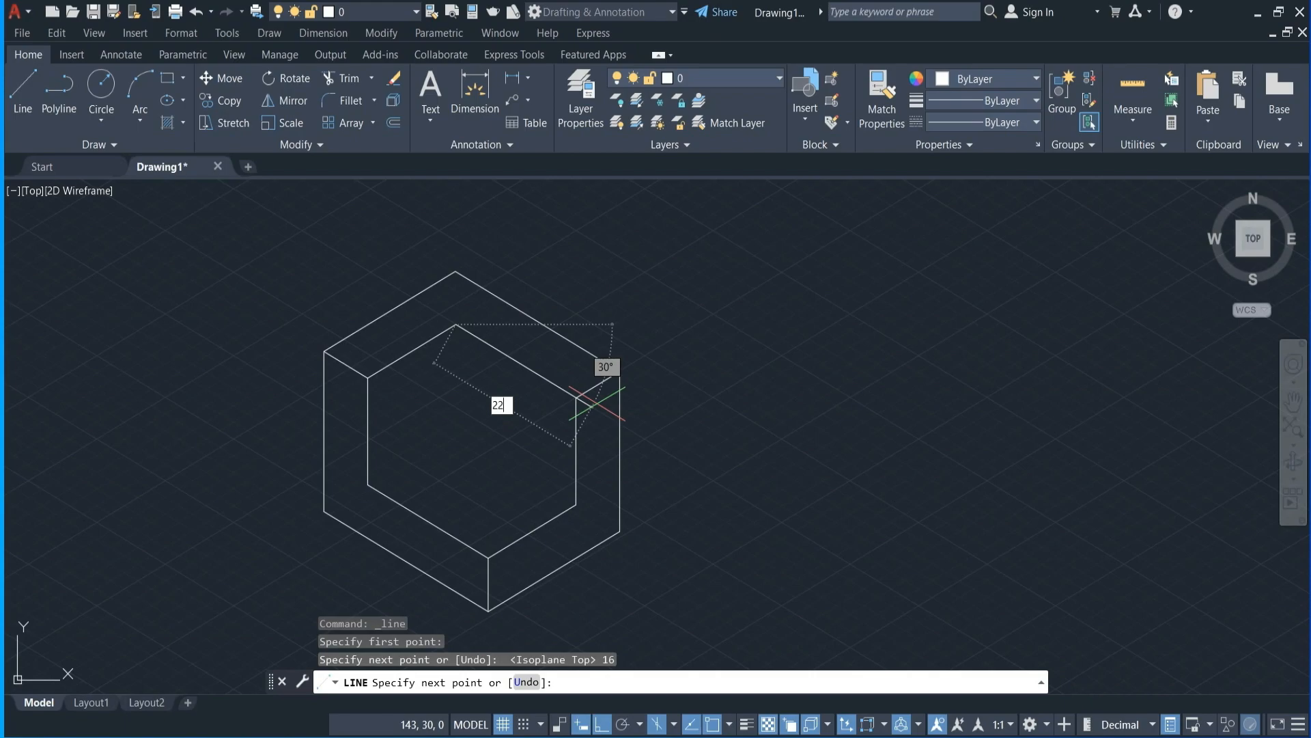
pyautogui.press('Return')
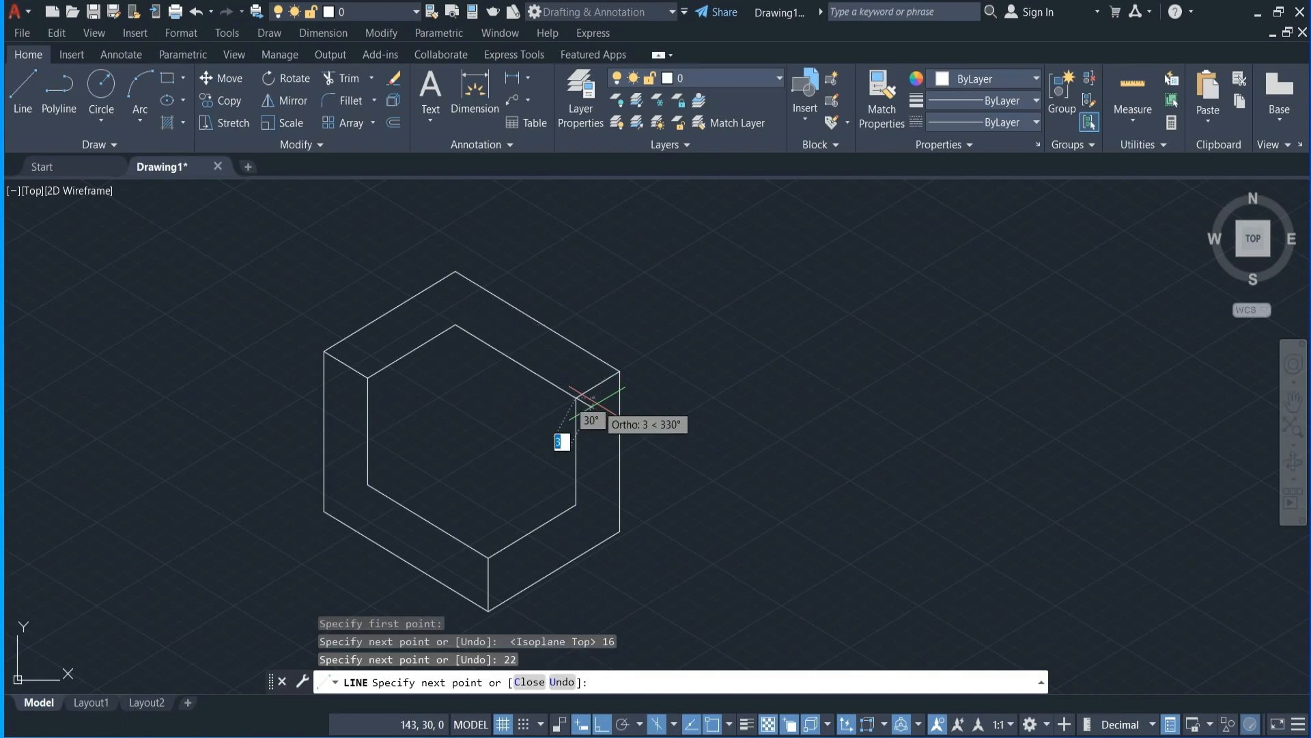
pyautogui.press('Return')
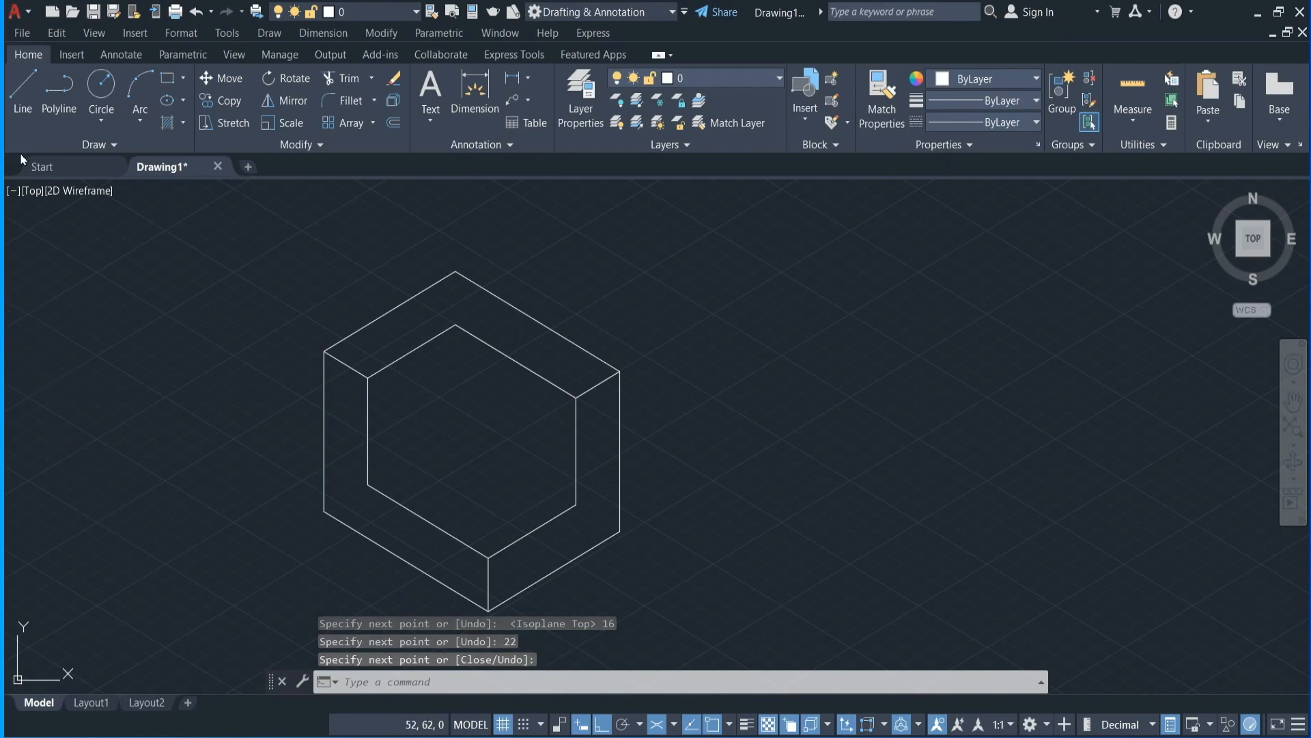
# - Draw an 8 mm line straight down from the rear corner of the inner top edges on the right isoplane
pyautogui.click(23, 88)
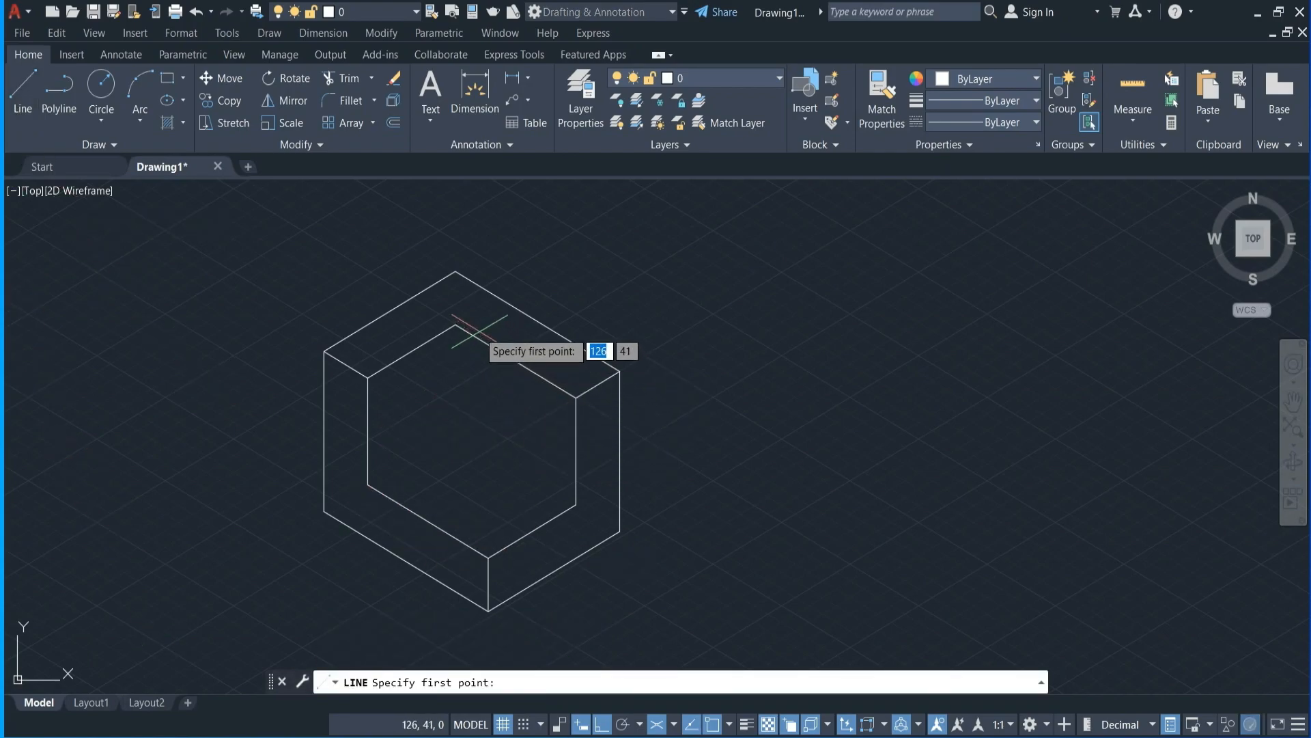
pyautogui.click(455, 326)
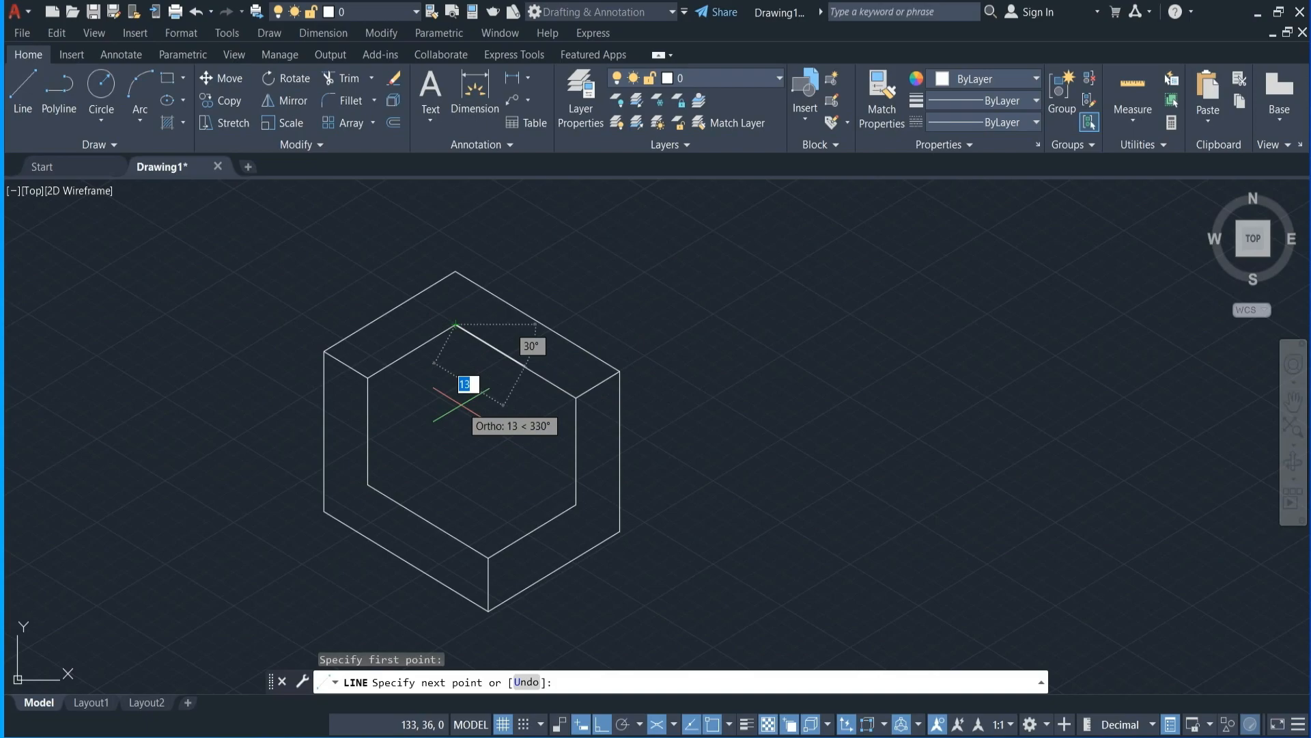
pyautogui.press('F5')
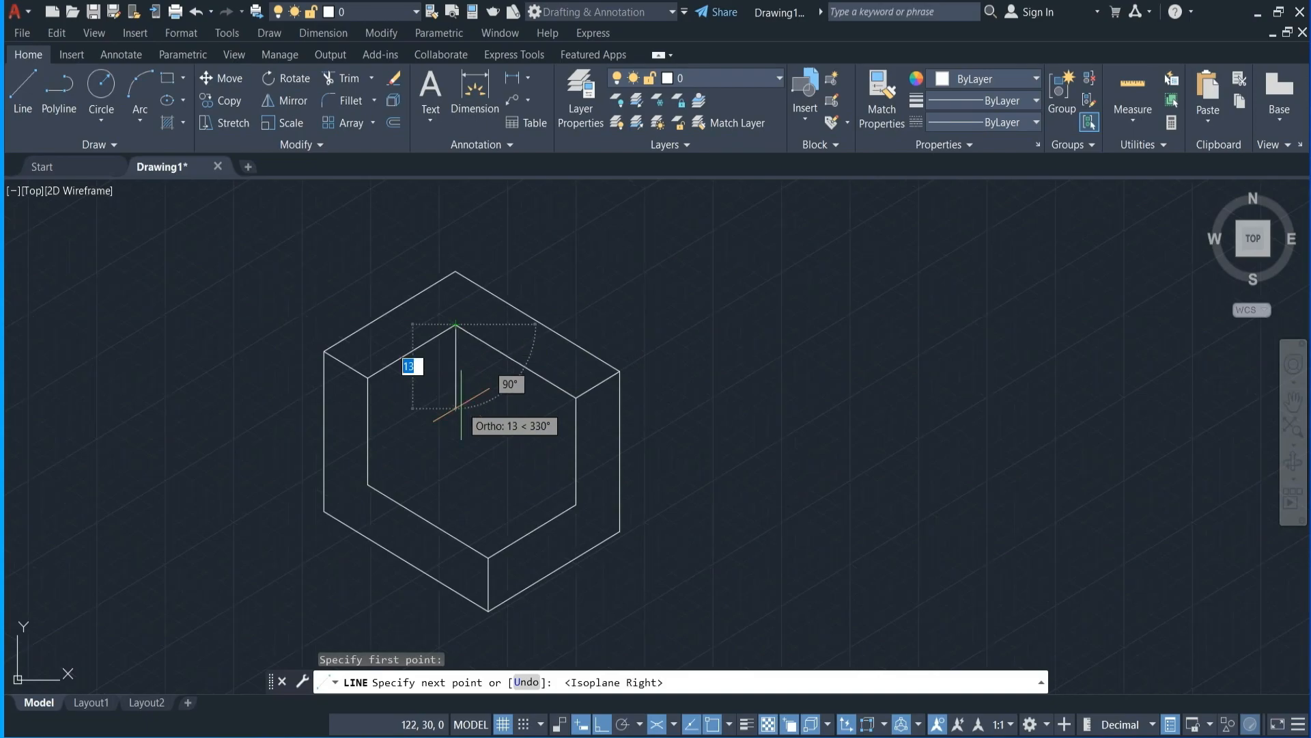
pyautogui.write('8')
pyautogui.press('Return')
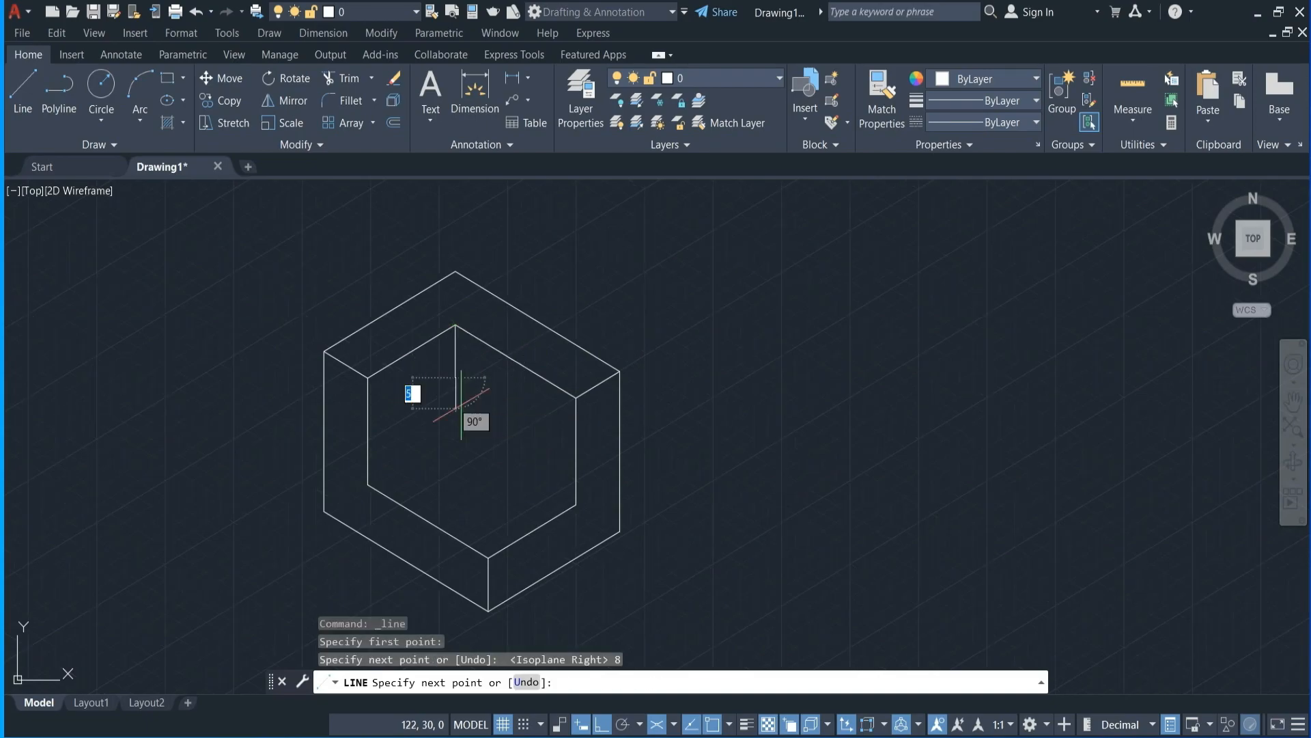
# - Draw an 8 mm line at 30° from the inner corner of the left face's L-shape
pyautogui.click(23, 92)
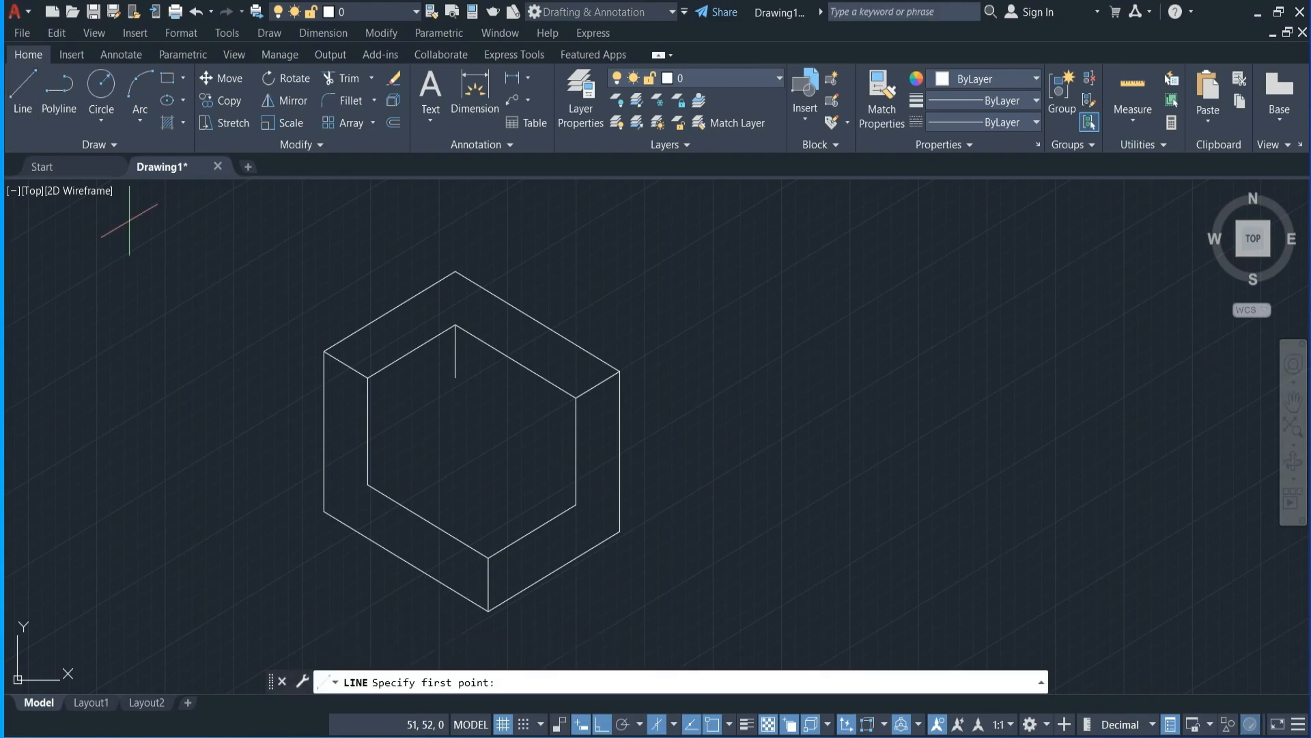
pyautogui.click(368, 484)
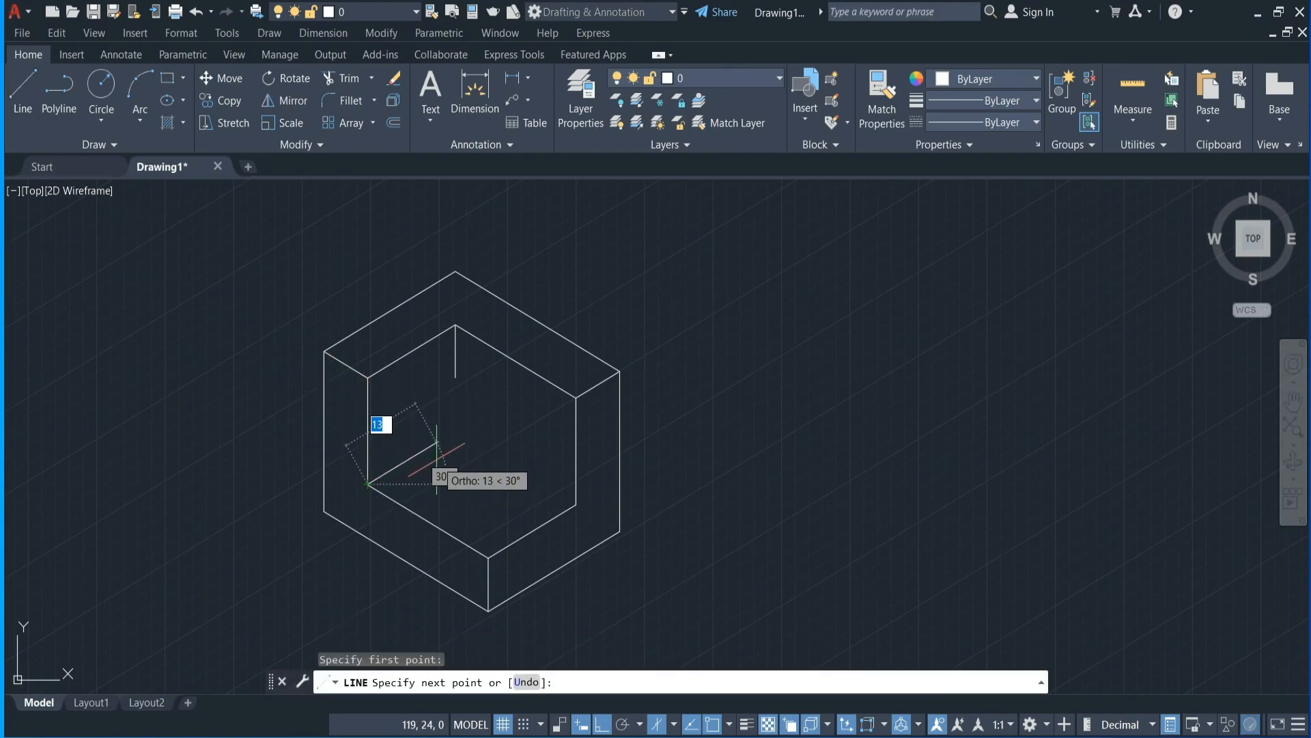
pyautogui.write('8')
pyautogui.press('Return')
pyautogui.press('Return')
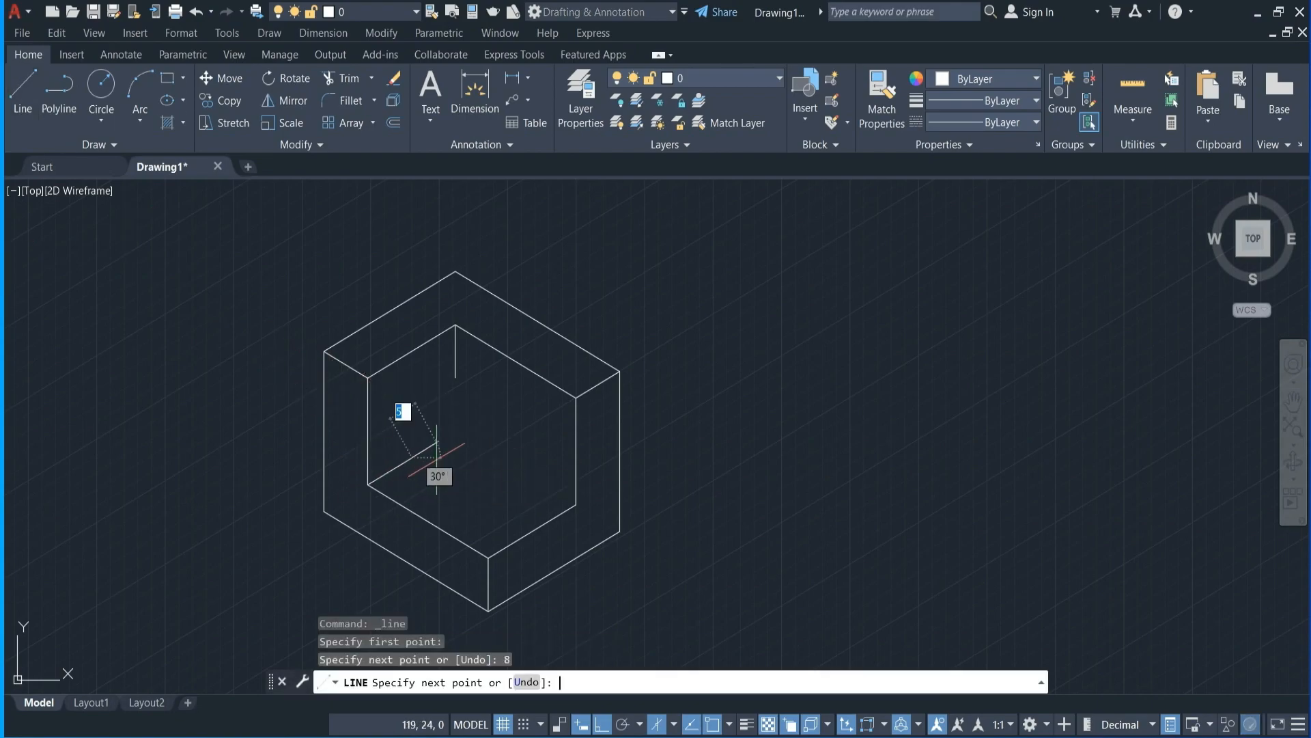
# - Draw a line about 8 mm long at 150° from the inner corner of the right face's L-shape on the left isoplane
pyautogui.click(23, 93)
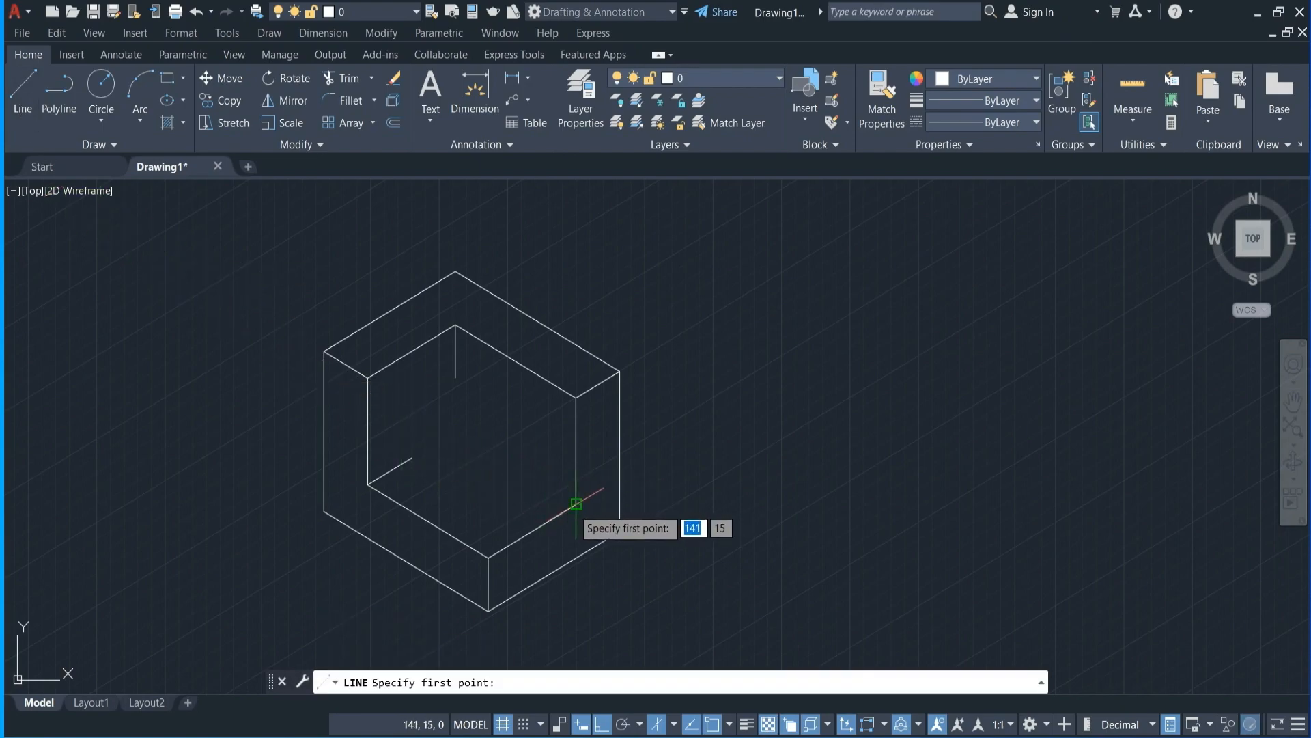
pyautogui.click(576, 504)
pyautogui.press('F5')
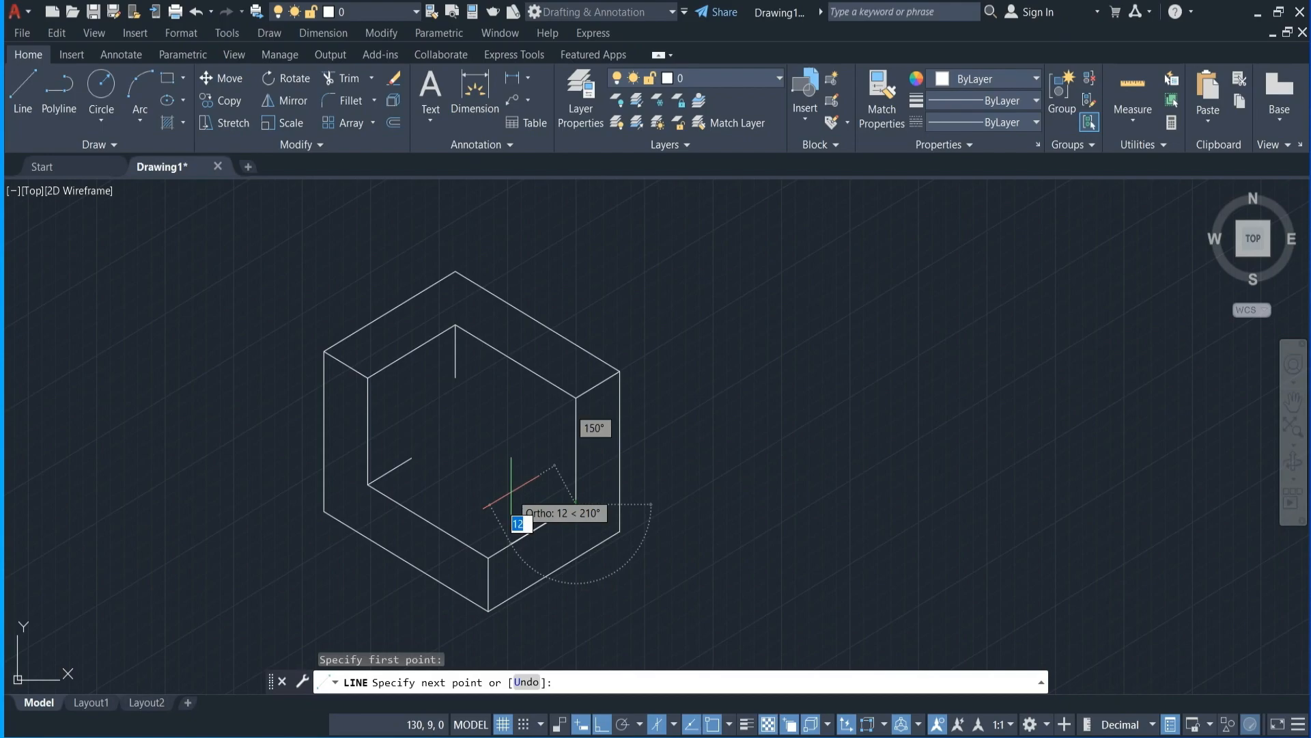
pyautogui.press('Return')
pyautogui.press('Return')
pyautogui.press('Return')
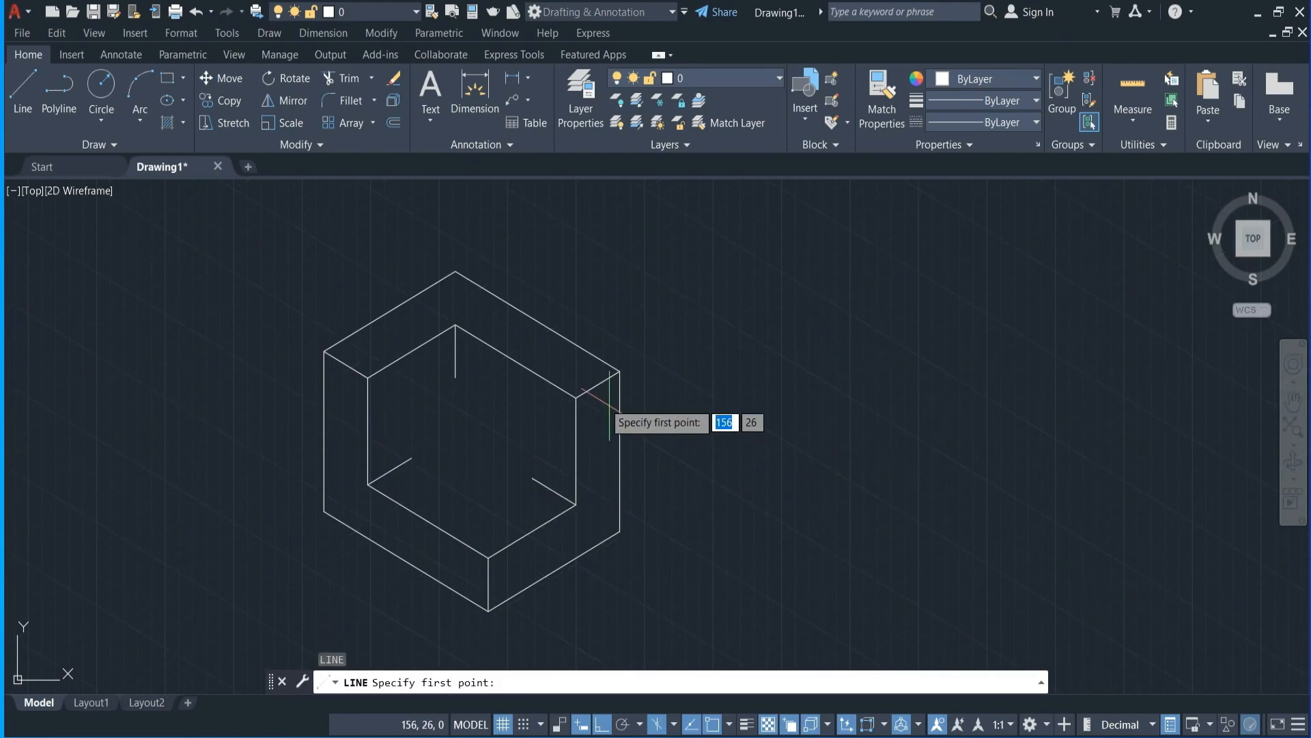
# - From the free end of the left face's 8 mm inner line, draw 14 mm at 330° and 8 mm at 30° on the top isoplane
pyautogui.click(22, 93)
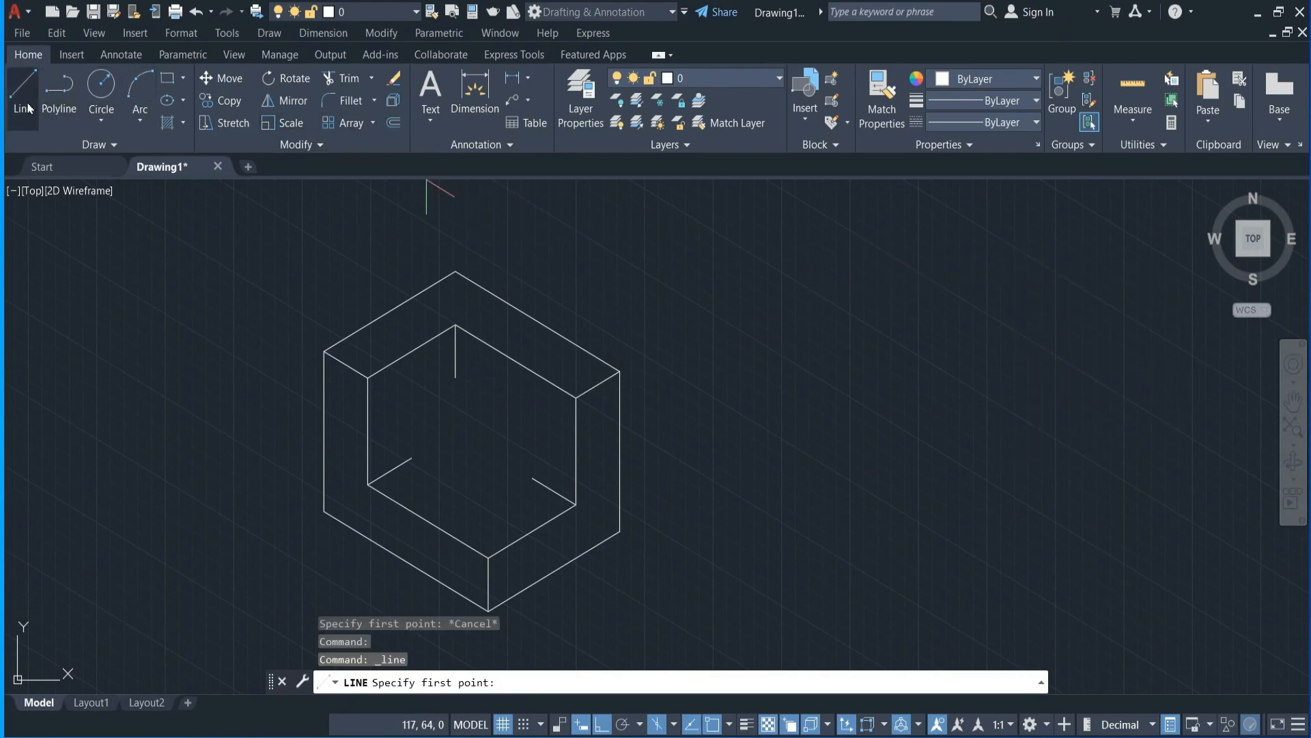
pyautogui.click(411, 458)
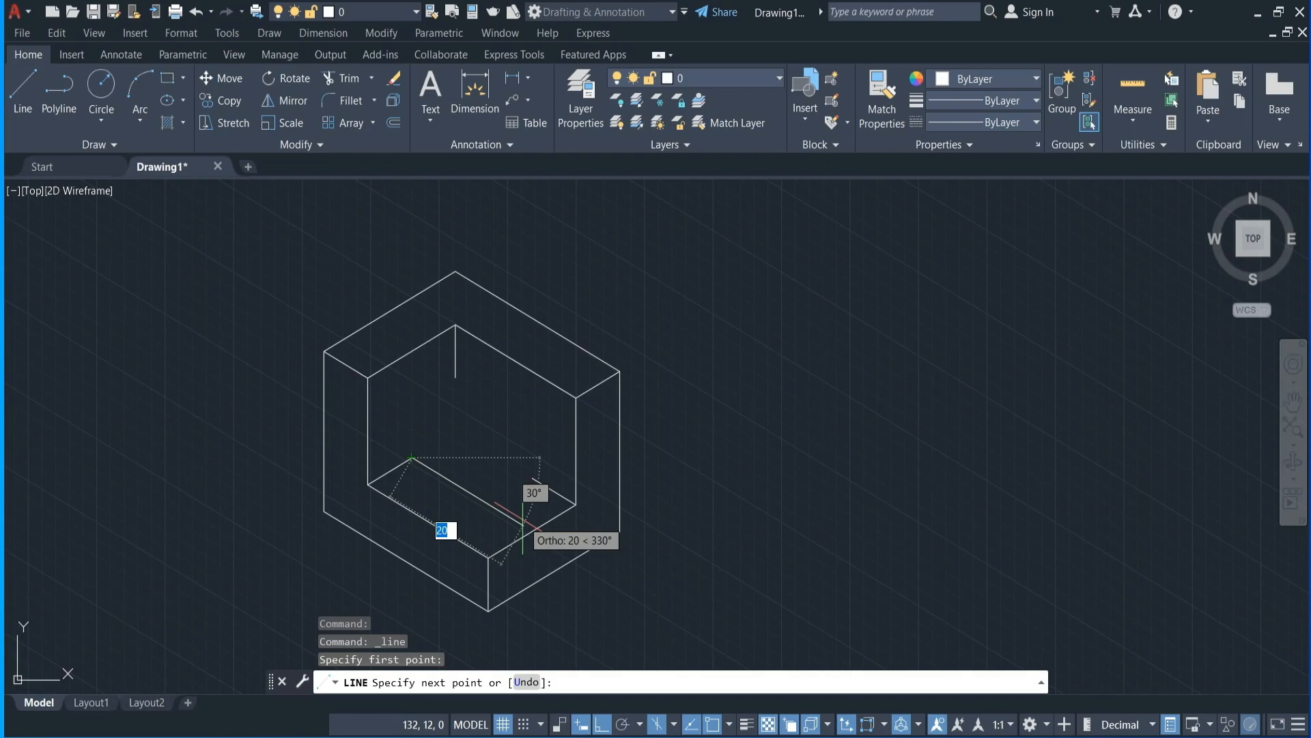
pyautogui.write('1')
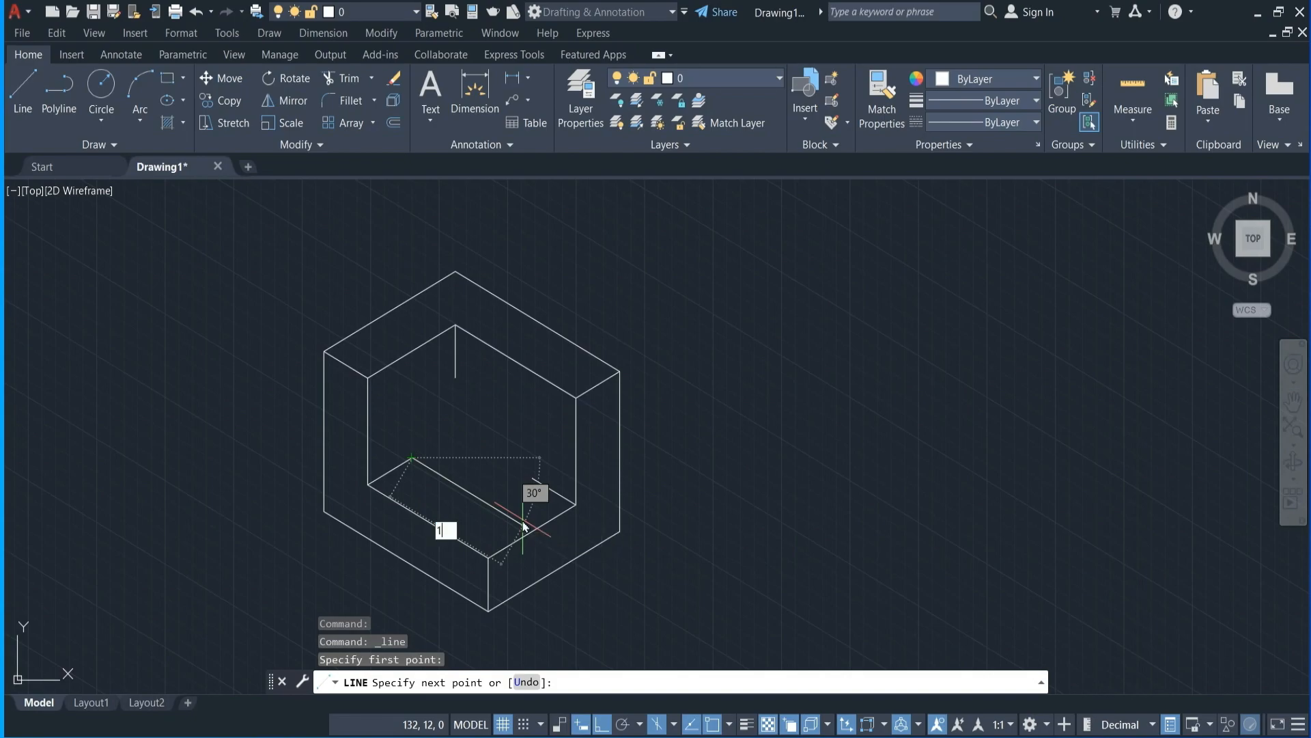
pyautogui.write('4')
pyautogui.press('Return')
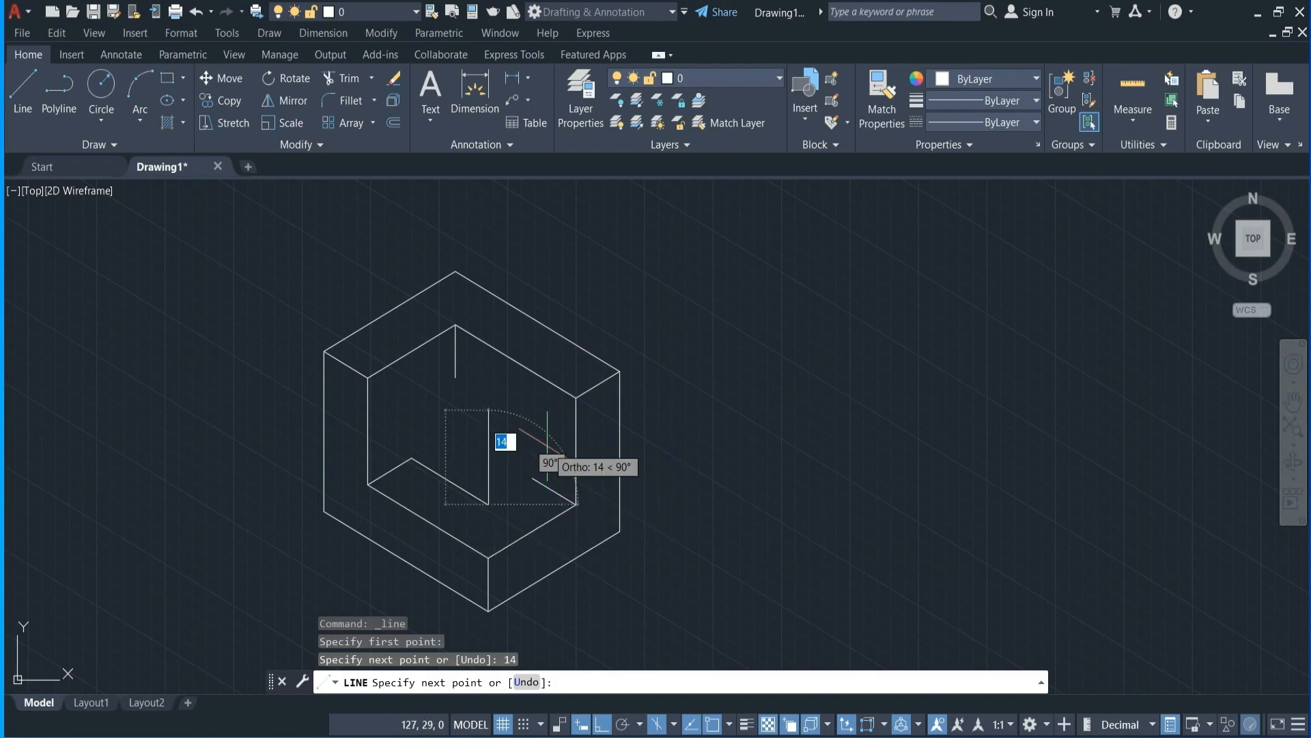
pyautogui.press('F5')
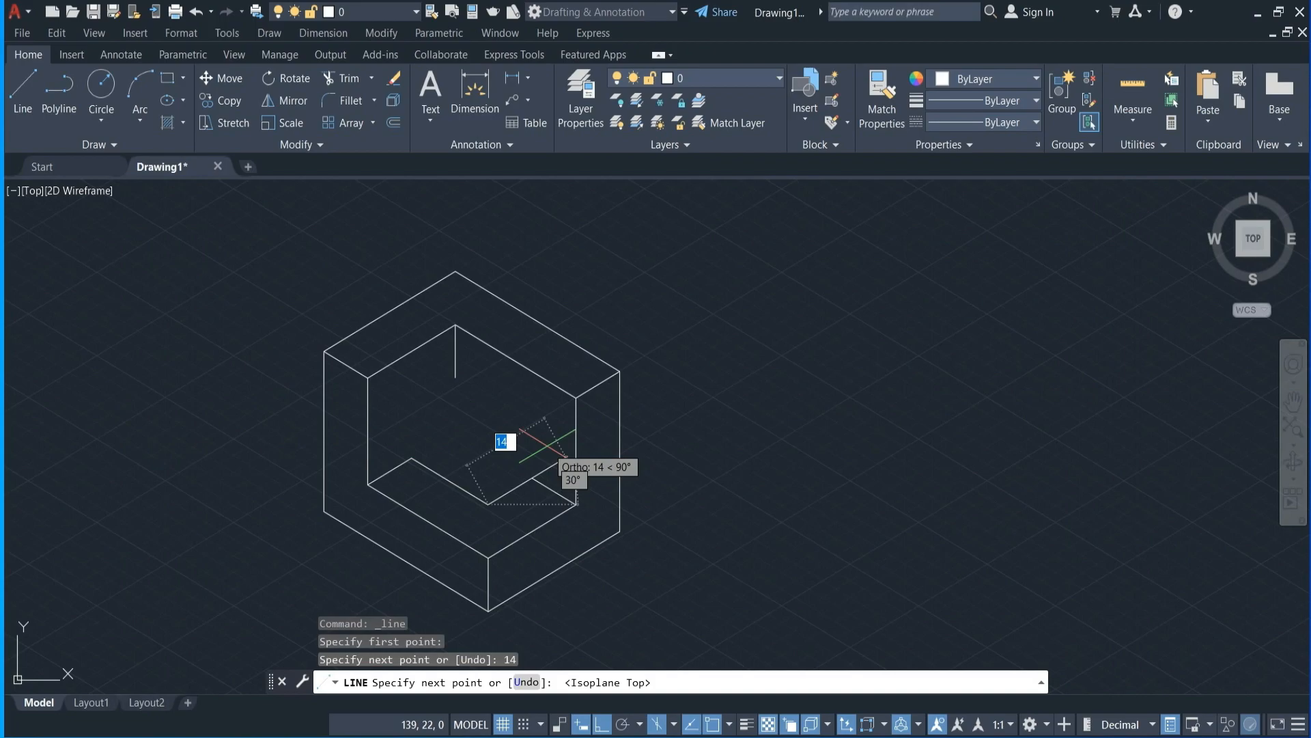
pyautogui.write('8')
pyautogui.press('Return')
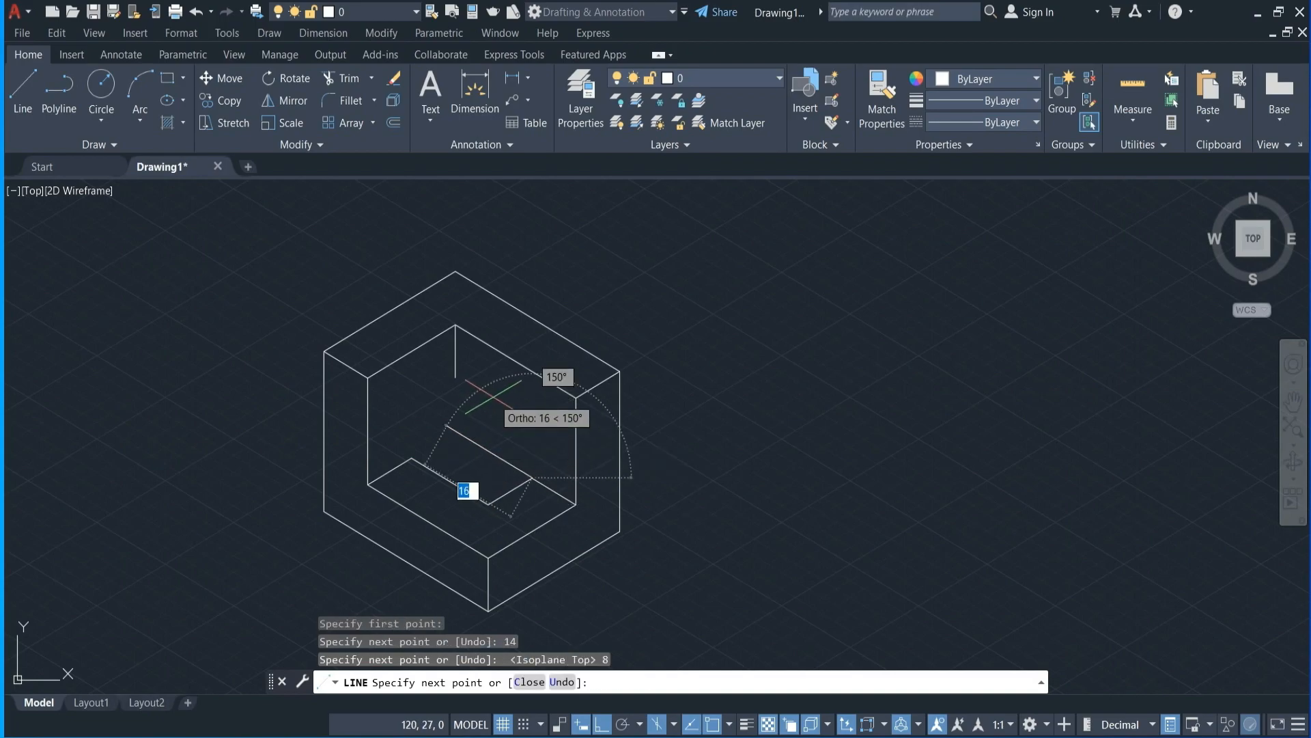
# - Complete the inner block's right face on the right isoplane with 8 mm segments going up, at 210° and straight down
pyautogui.press('F5')
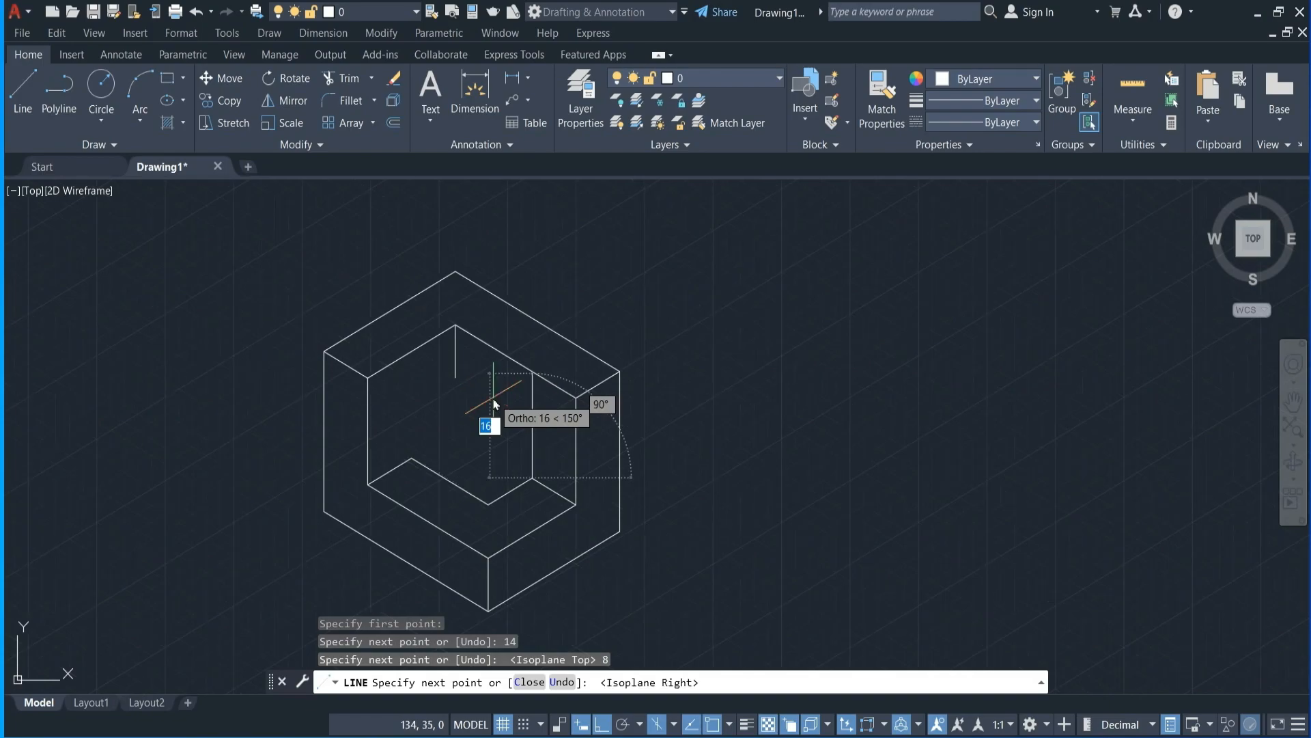
pyautogui.write('8')
pyautogui.press('Return')
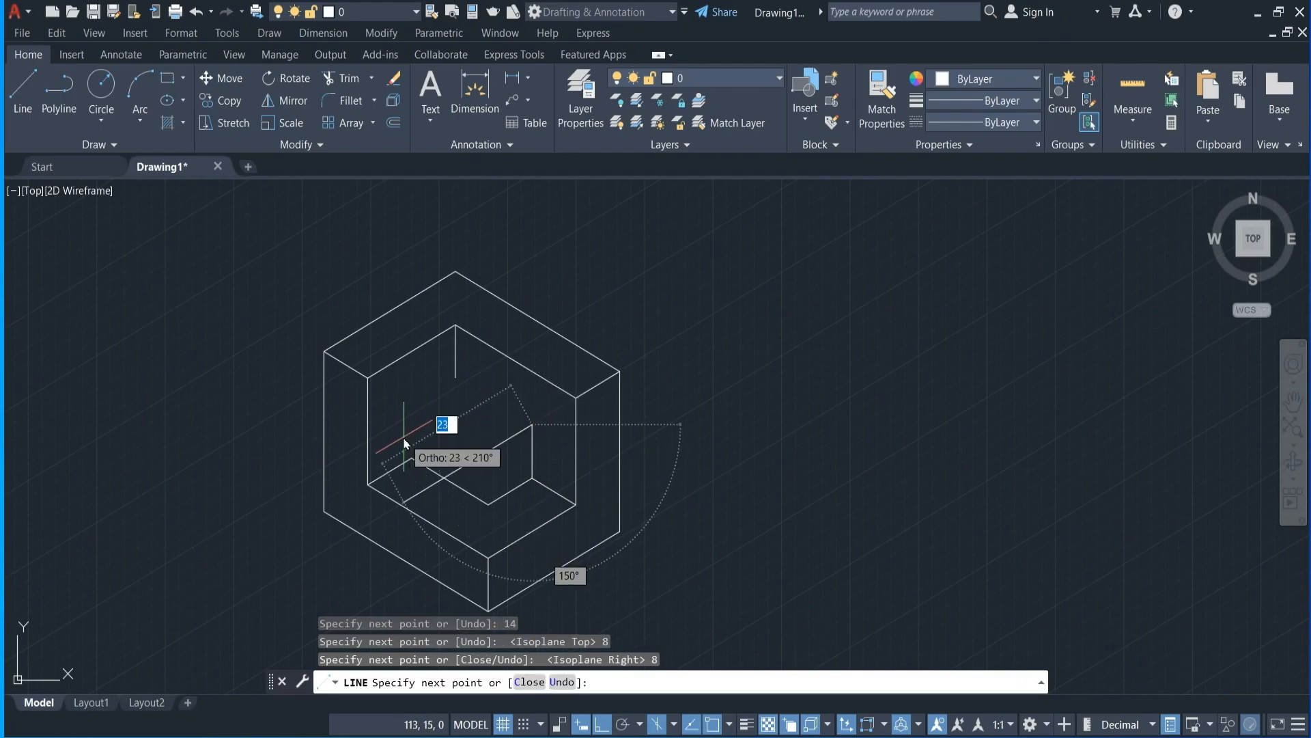
pyautogui.write('8')
pyautogui.press('Return')
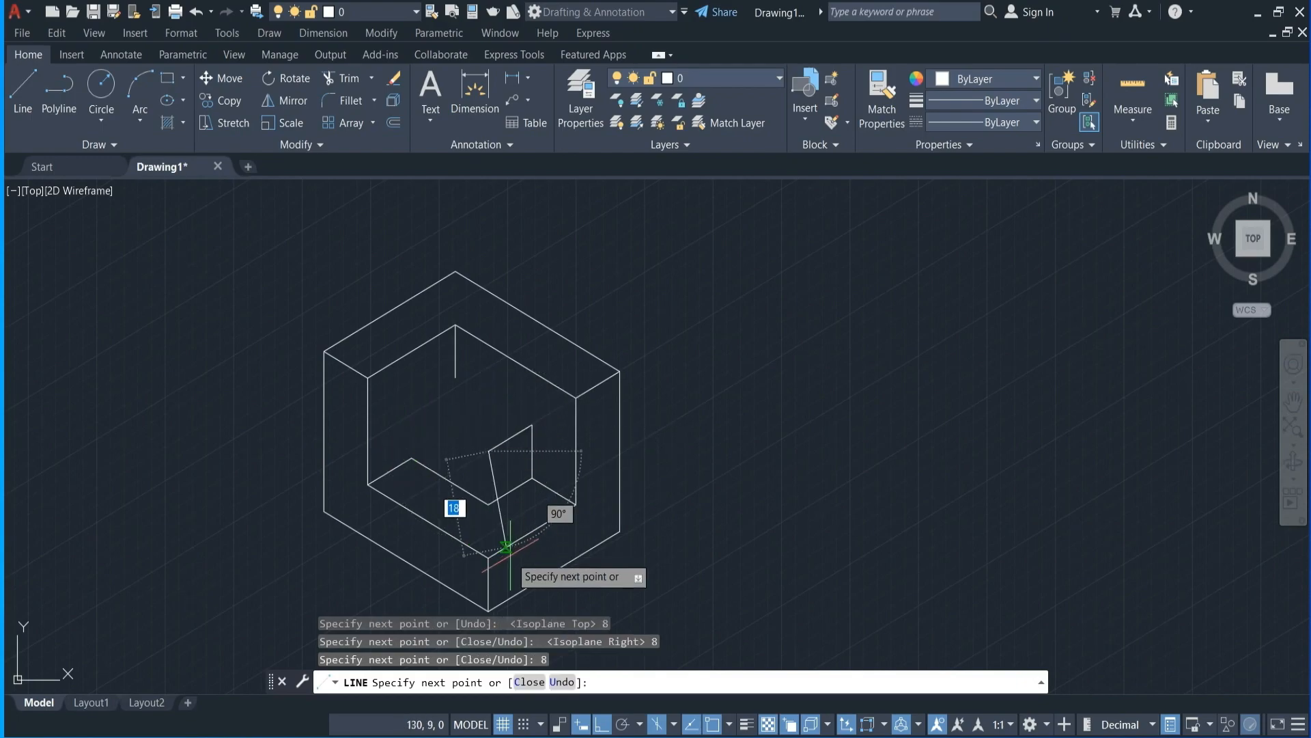
pyautogui.write('8')
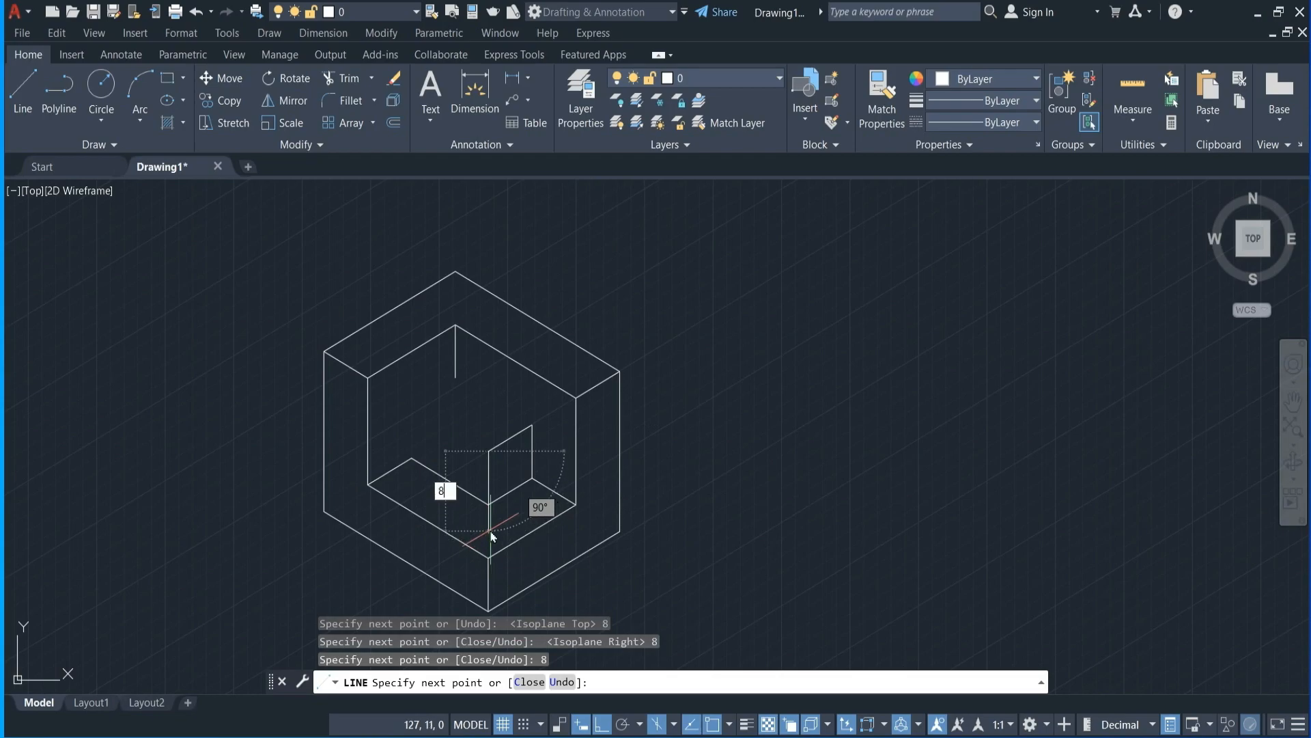
pyautogui.press('Return')
pyautogui.press('Return')
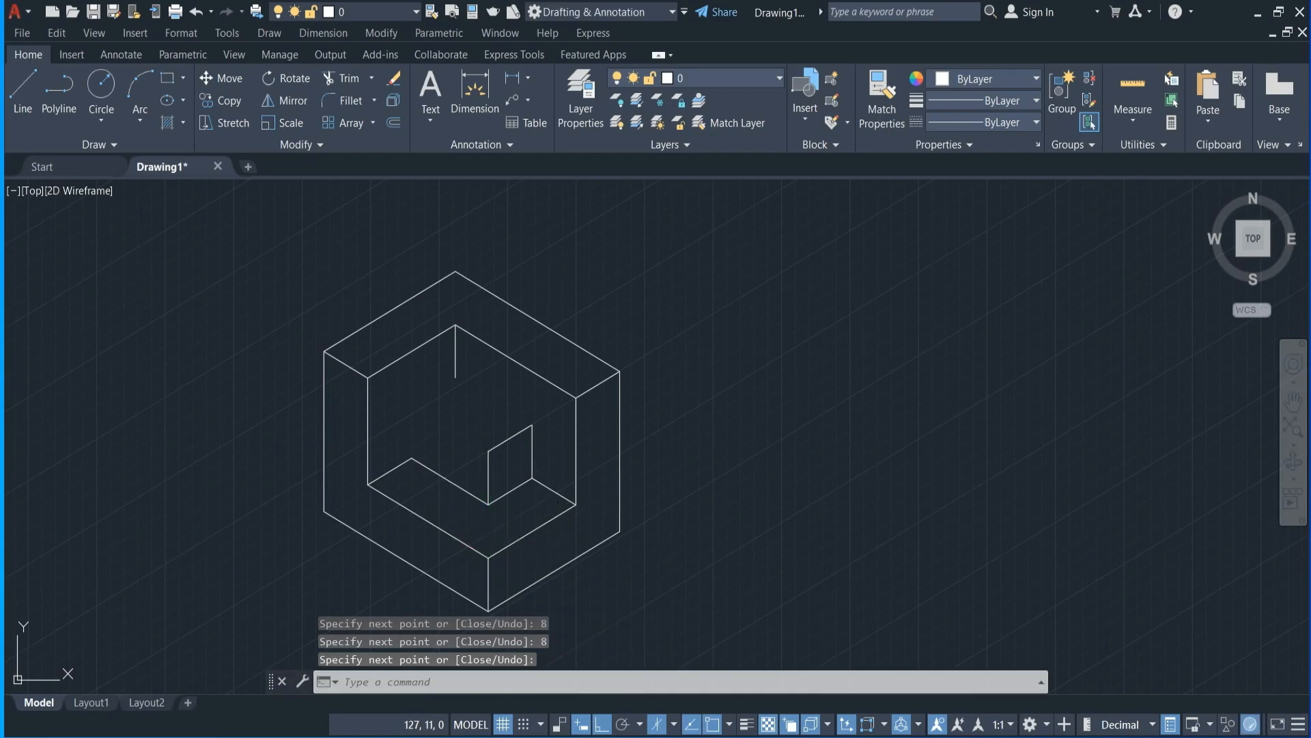
# - From the inner block's left base corner, draw 8 mm straight up and 8 mm at 30° on the right isoplane
pyautogui.click(12, 89)
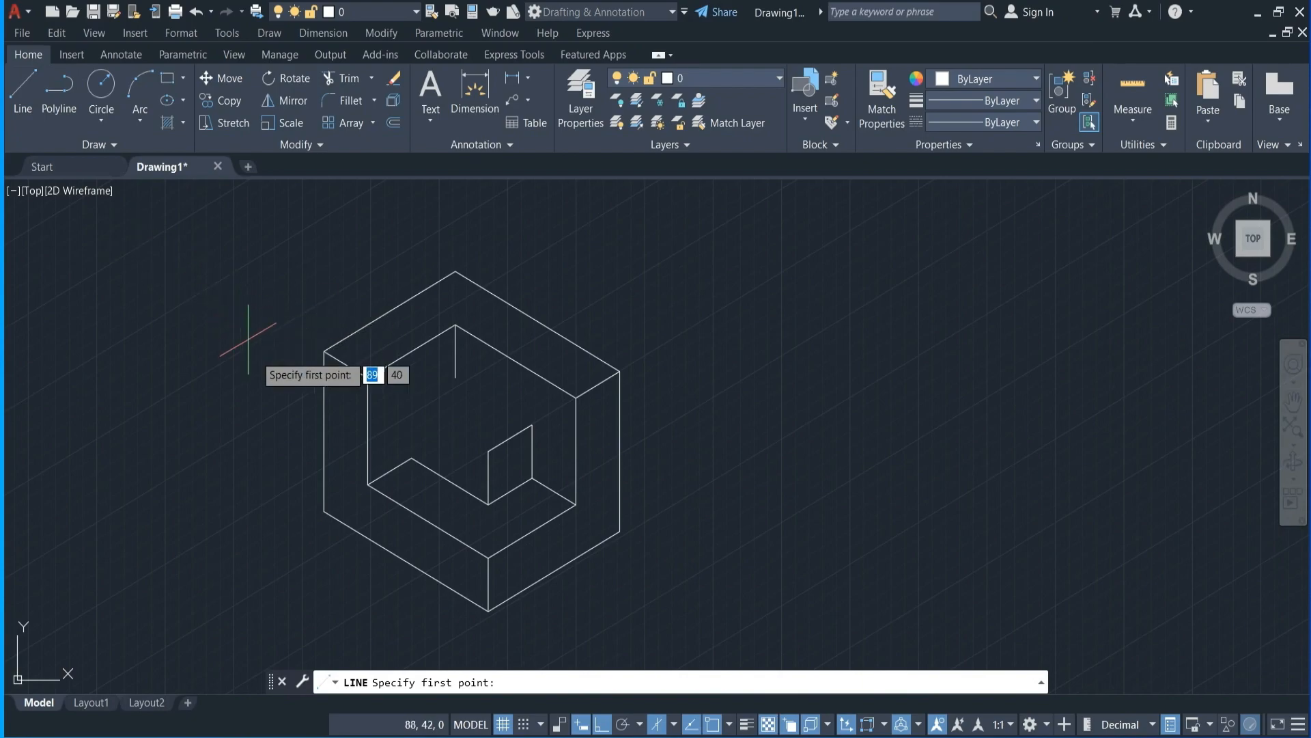
pyautogui.click(412, 458)
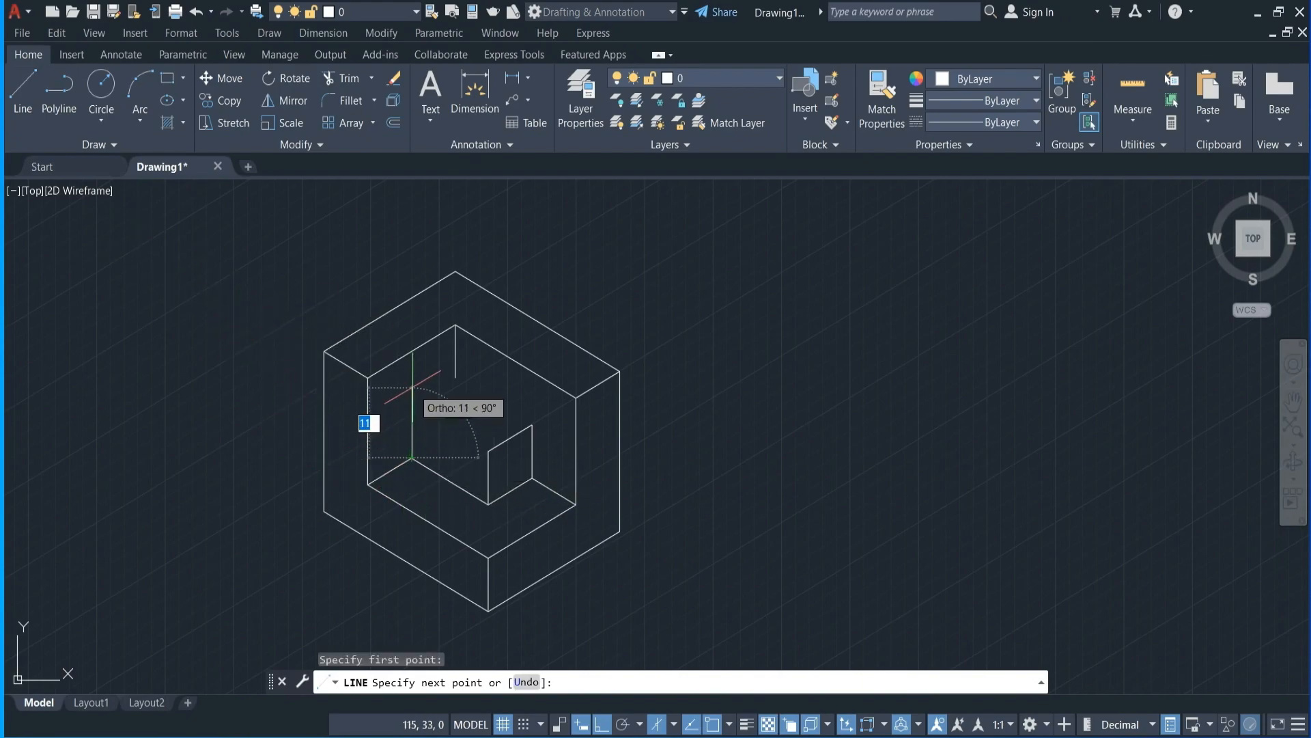
pyautogui.write('8')
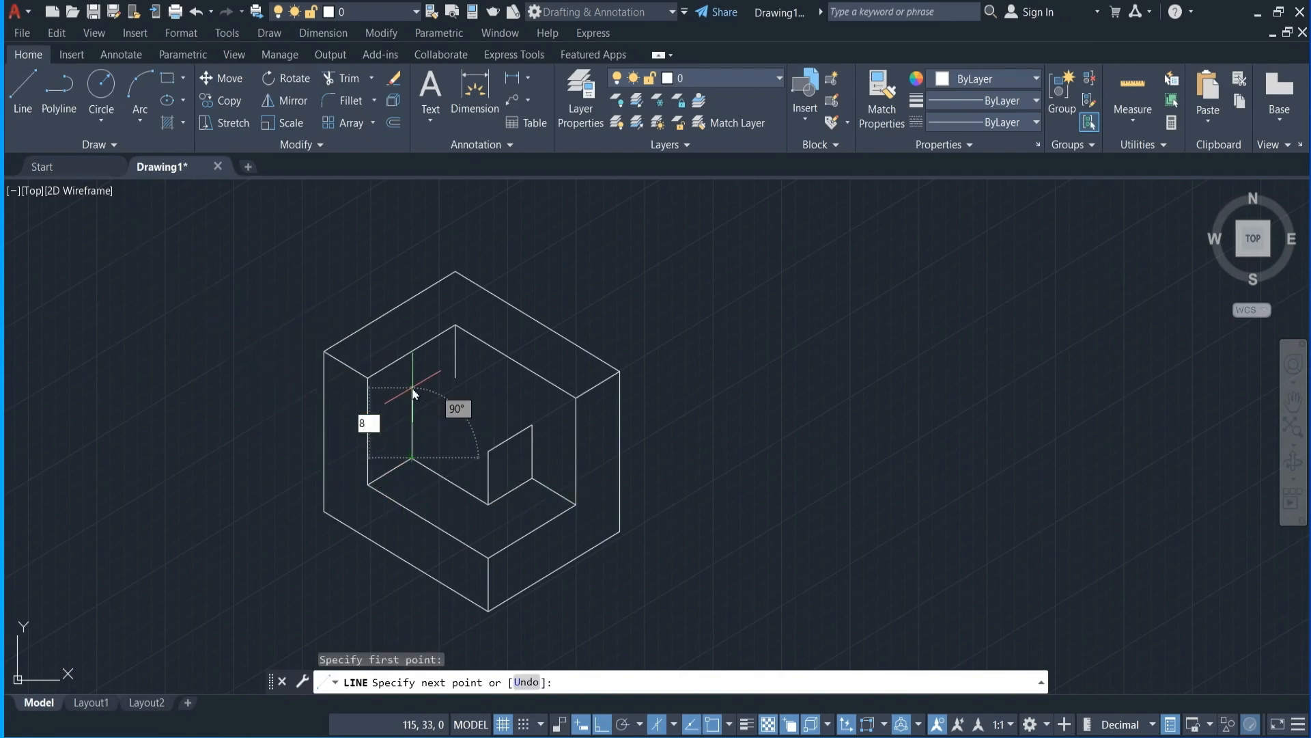
pyautogui.press('Return')
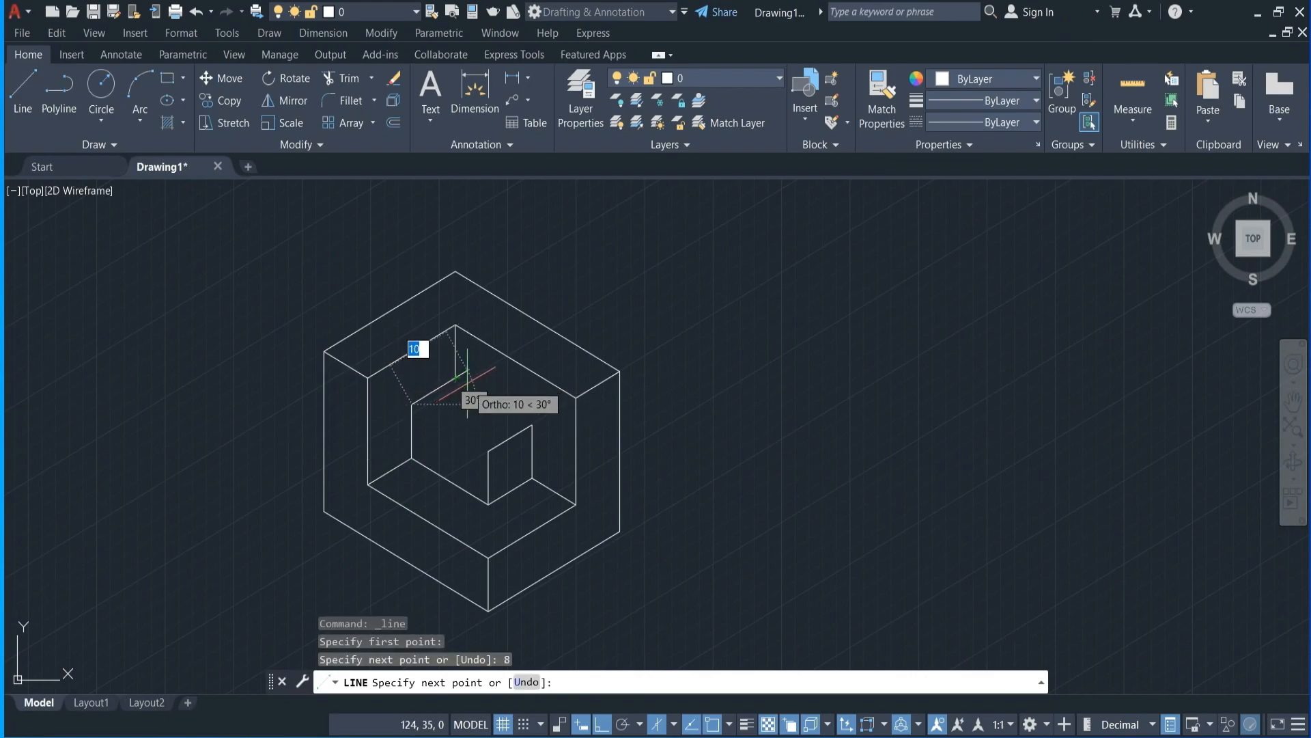
pyautogui.write('8')
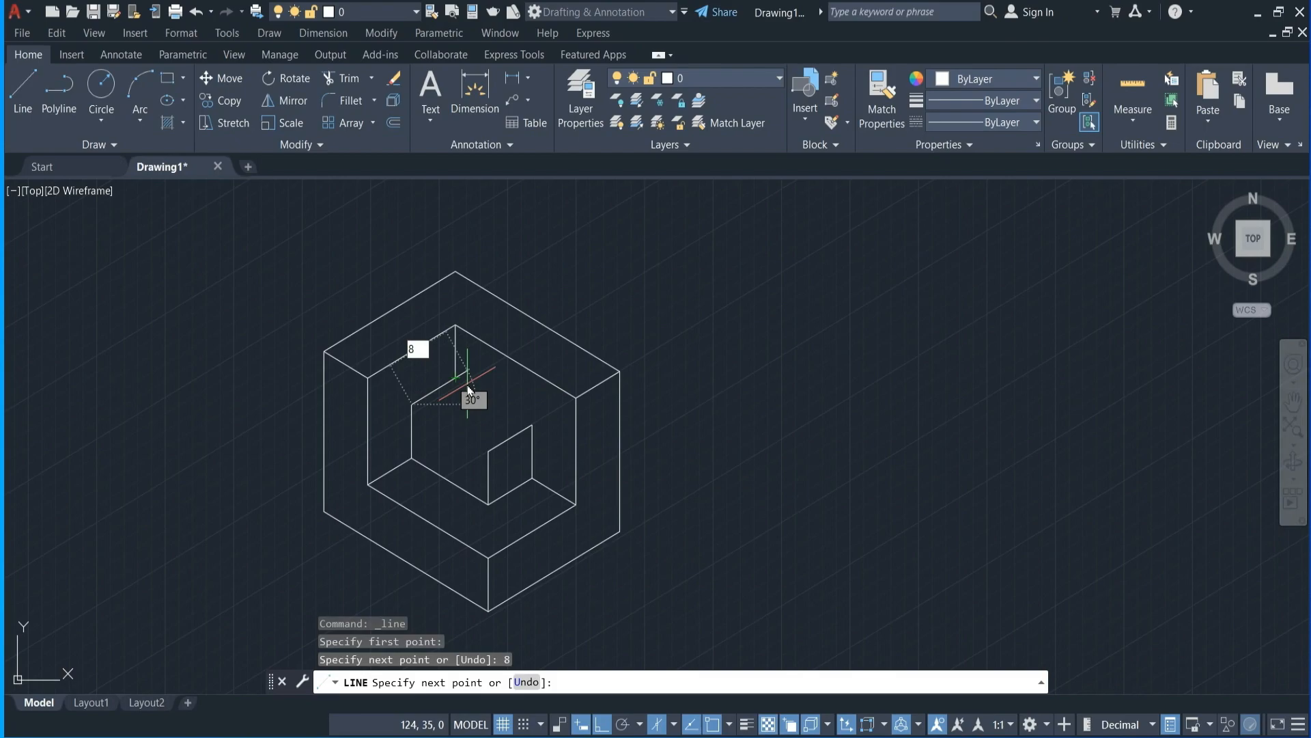
pyautogui.press('Return')
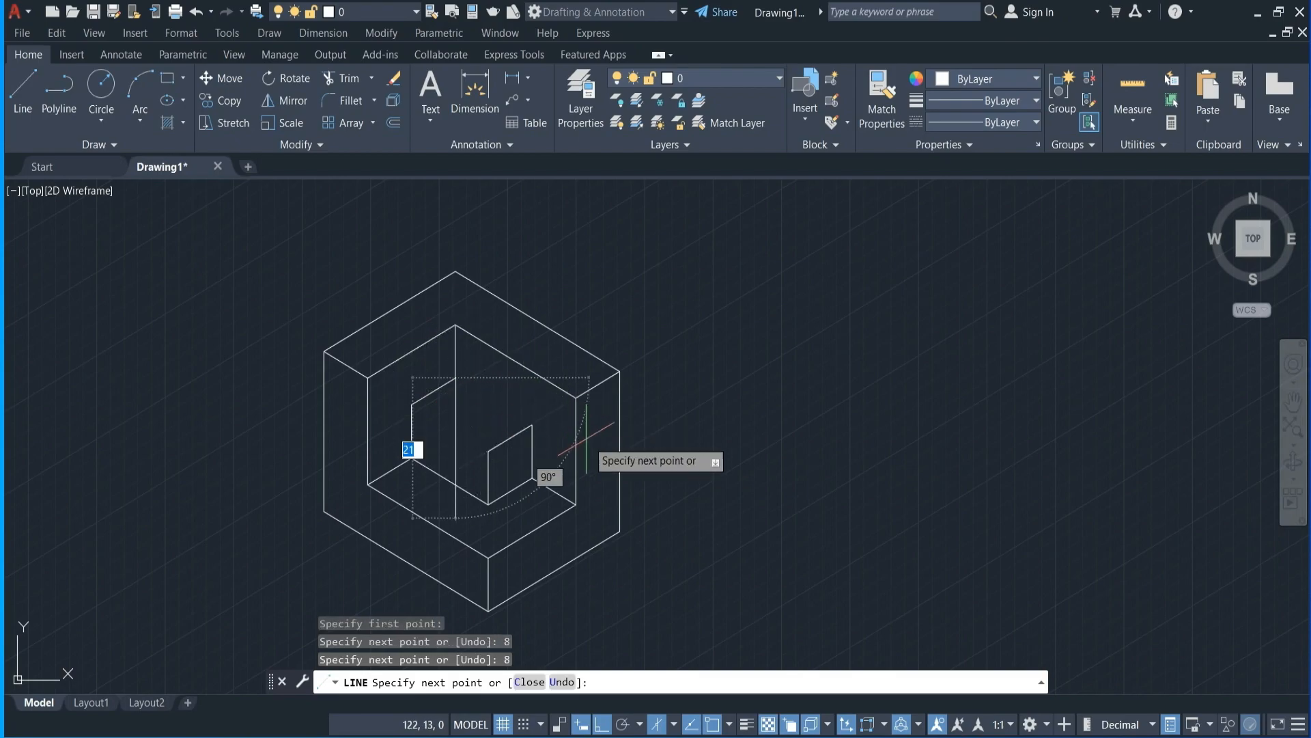
# - Continue the inner block's top outline with a 14 mm segment at 330° on the left isoplane and end the line
pyautogui.press('F5')
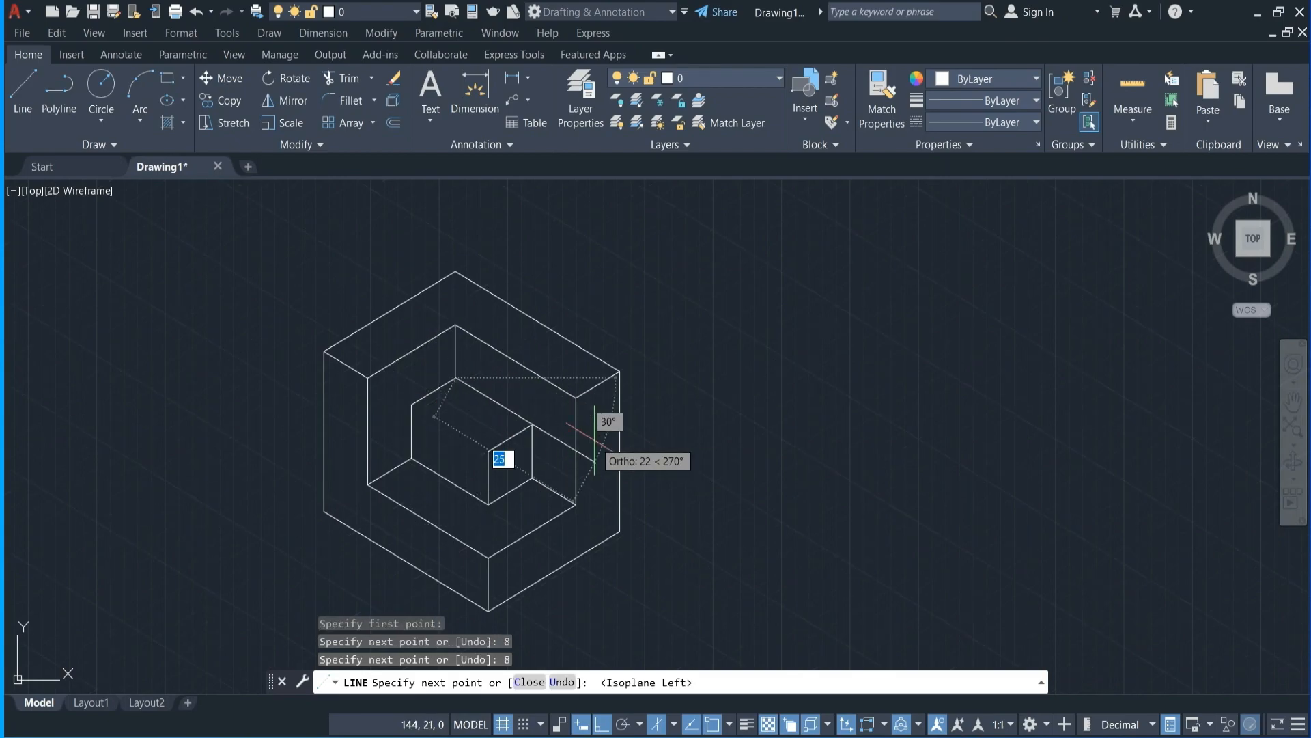
pyautogui.write('1')
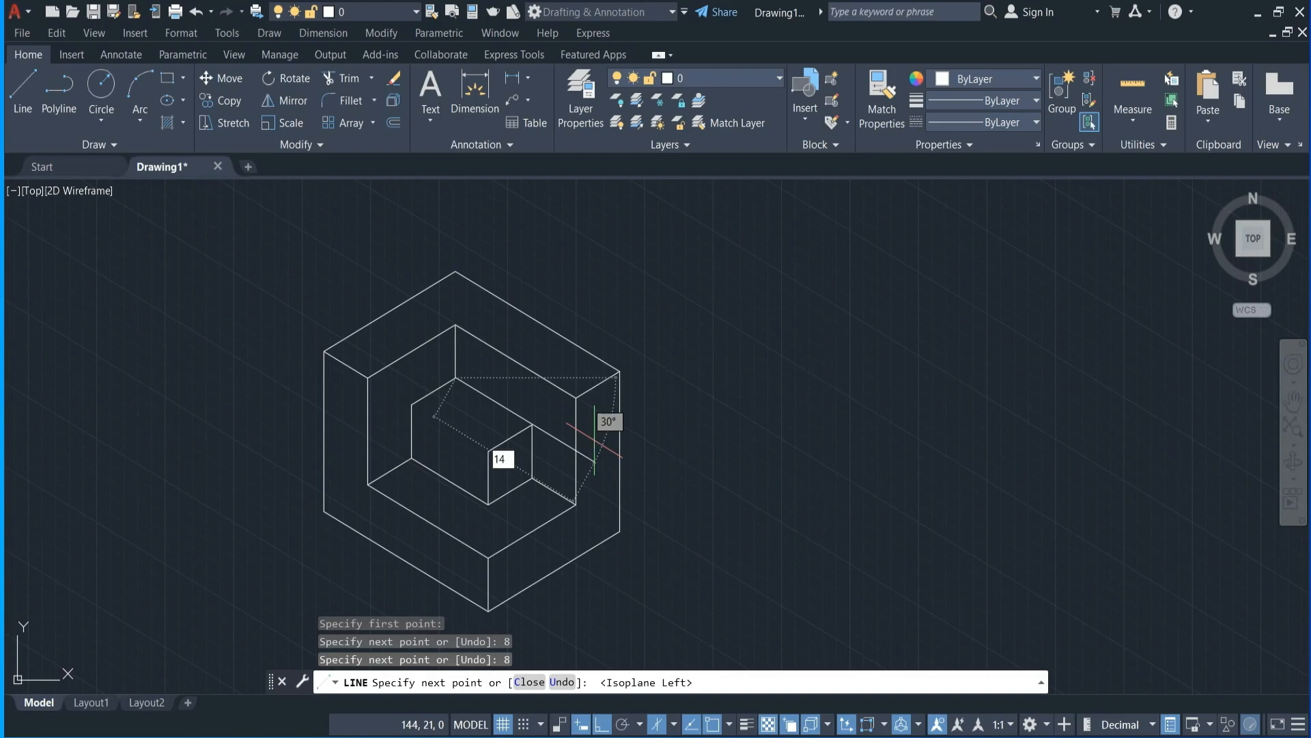
pyautogui.write('4')
pyautogui.press('Return')
pyautogui.press('Return')
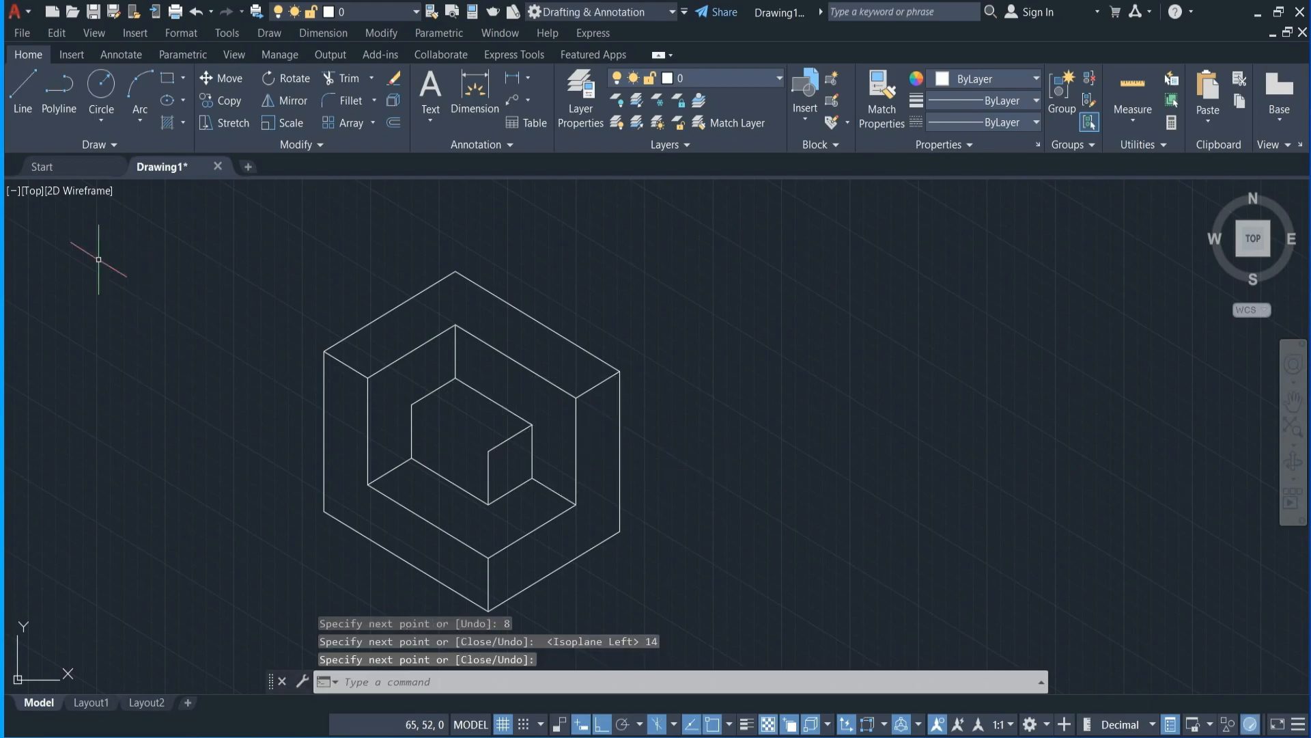
# - Draw the inner block's front top edge from its left top corner, 14 mm long at 330°
pyautogui.click(19, 87)
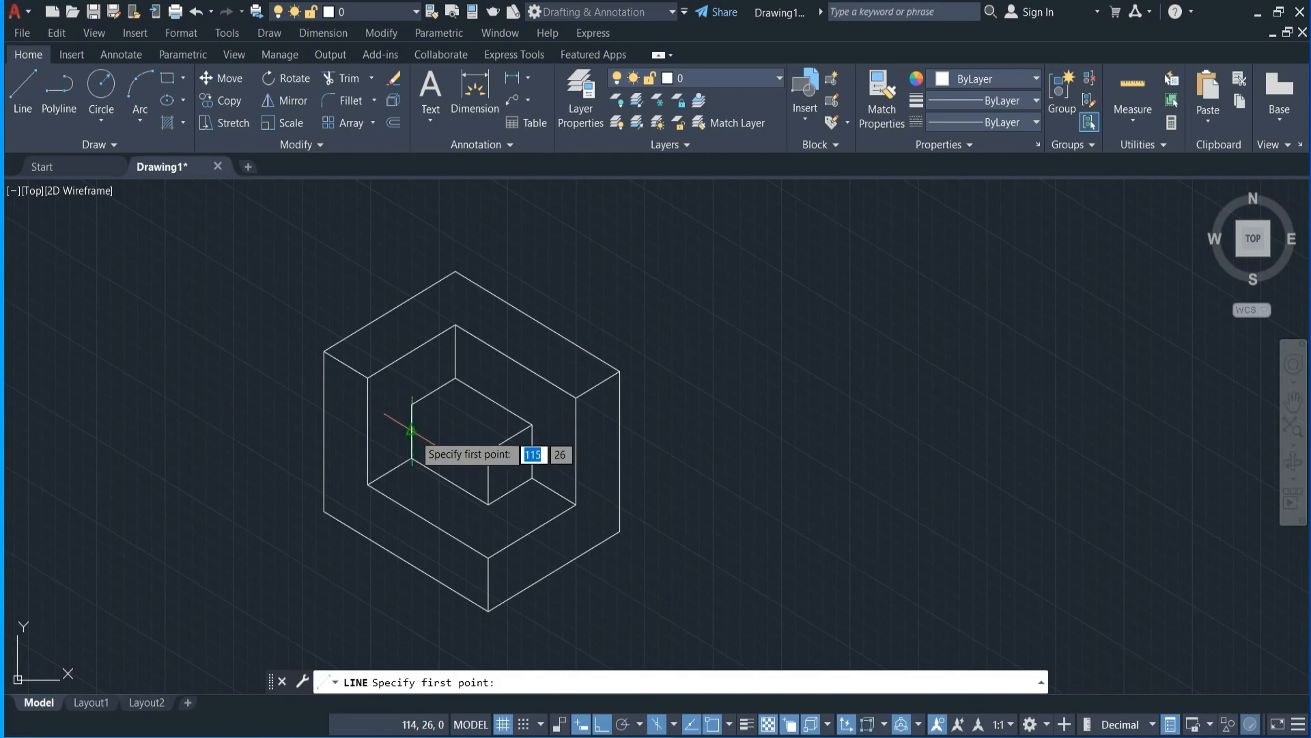
pyautogui.click(412, 404)
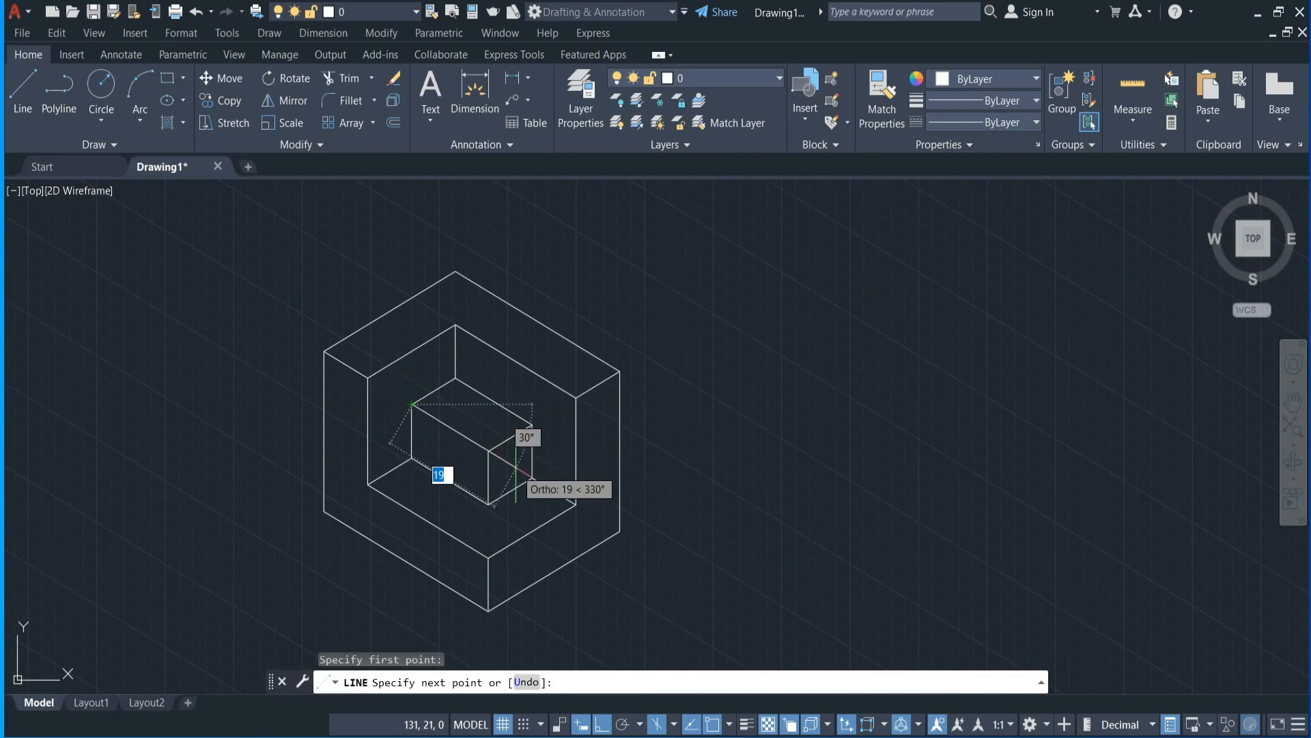
pyautogui.write('1')
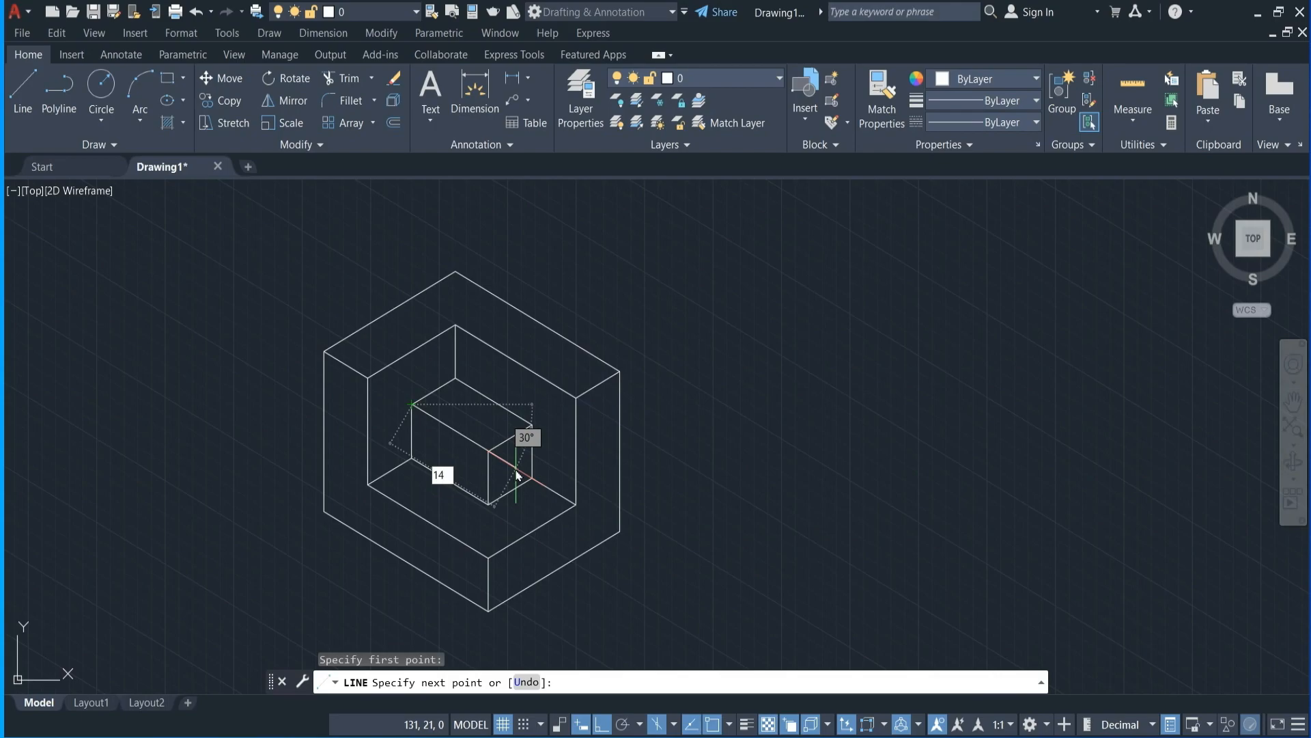
pyautogui.press('Return')
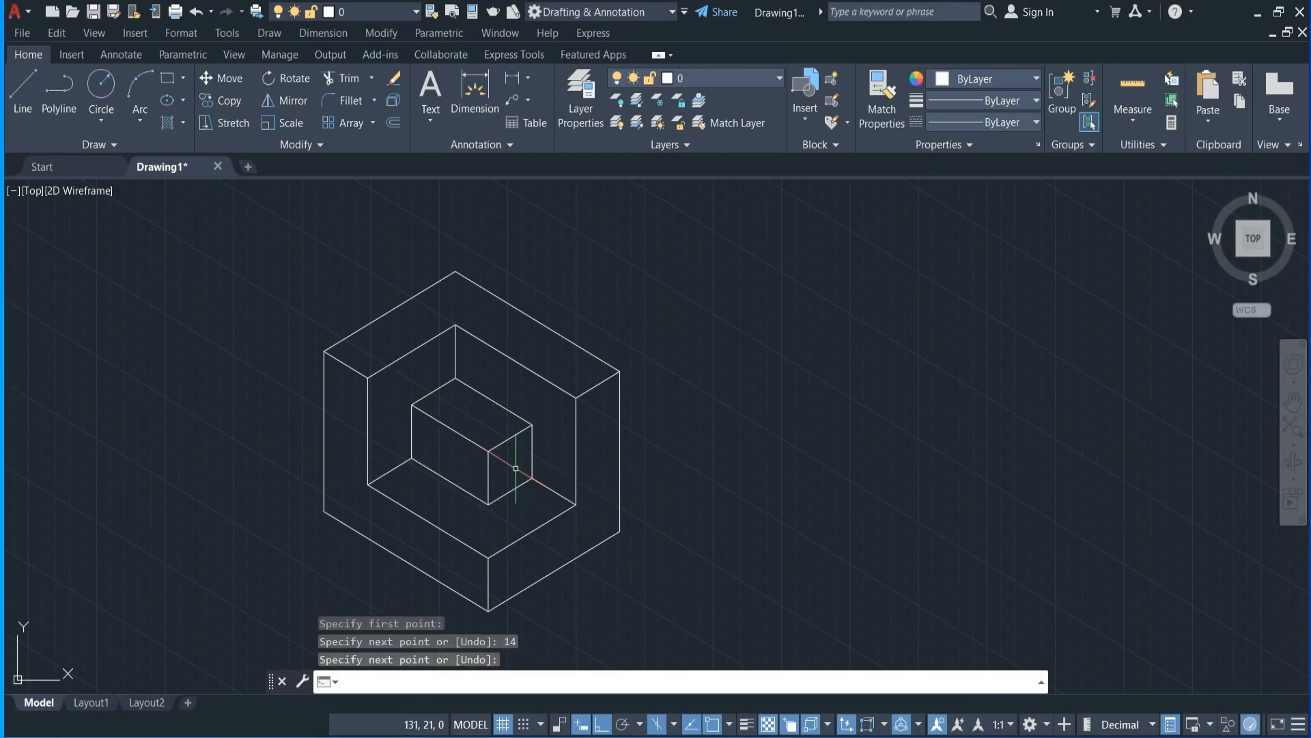
pyautogui.press('Return')
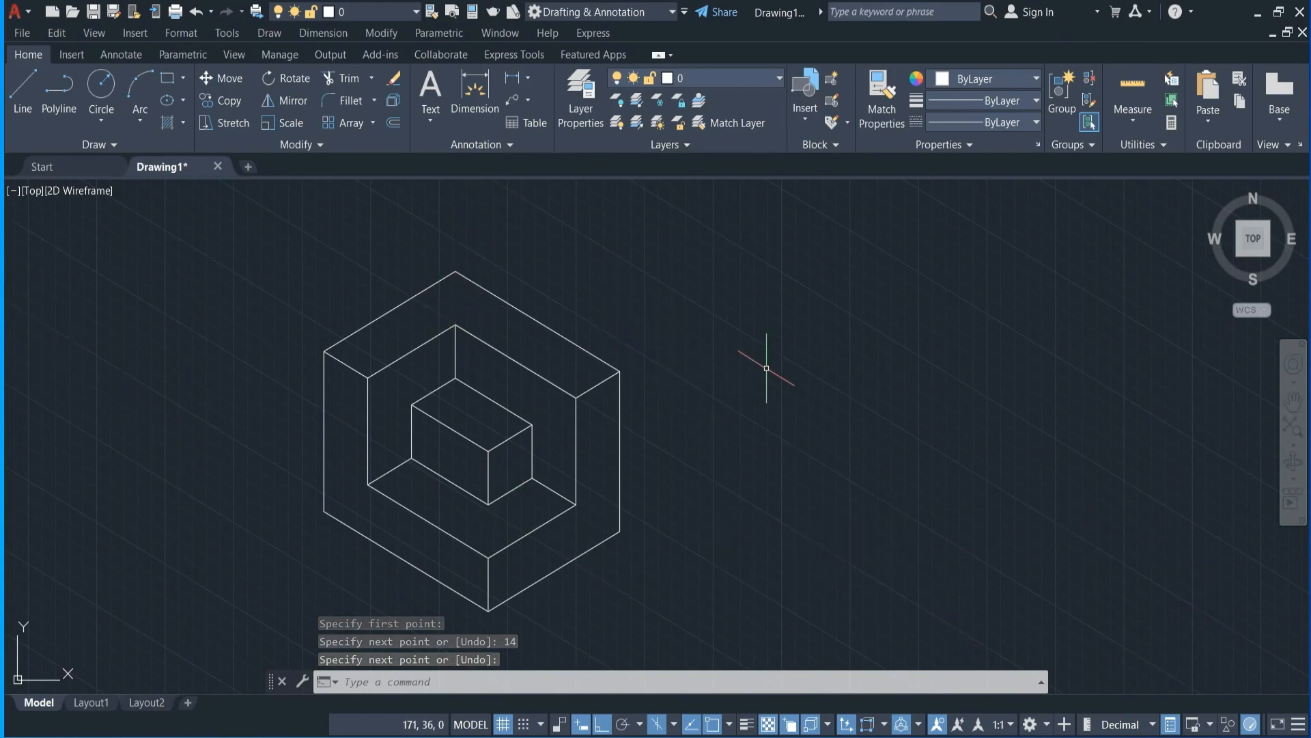
# - Modify the Standard dimension style to use an arrow size of 2.5 and a text height of 2.5
pyautogui.write('D')
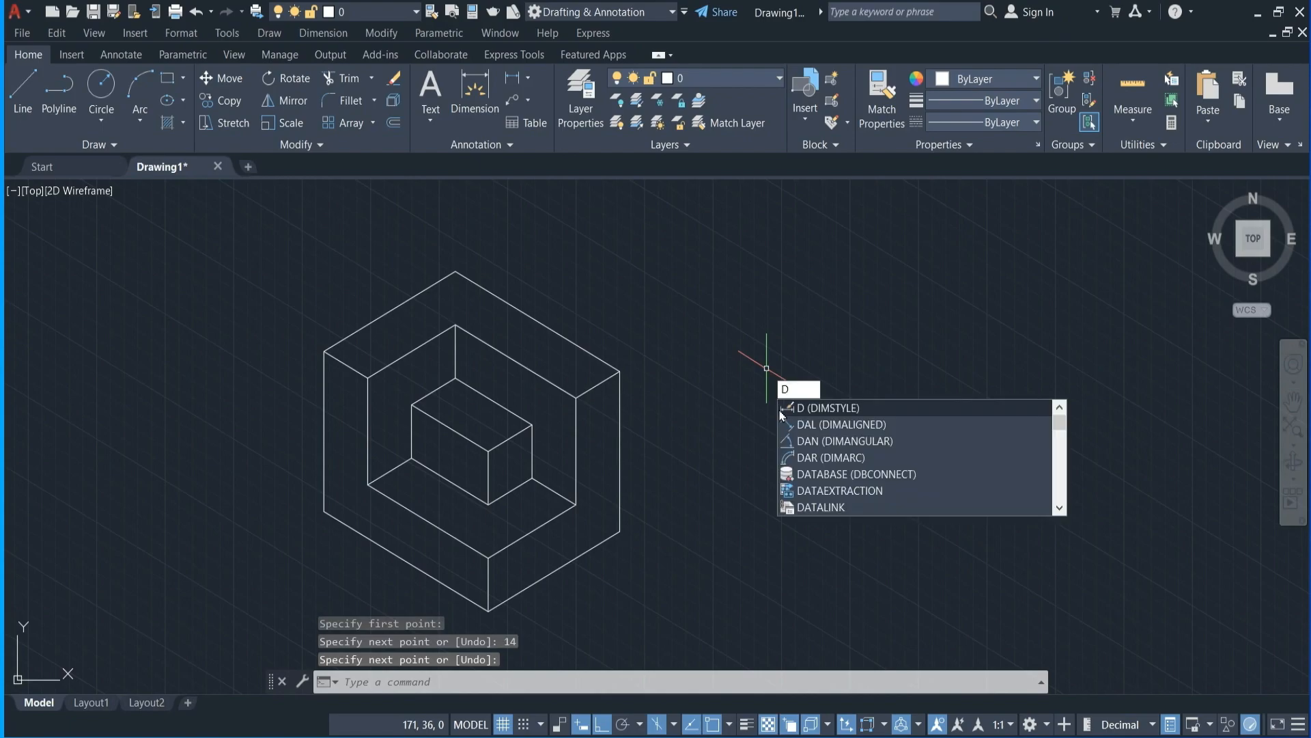
pyautogui.click(814, 410)
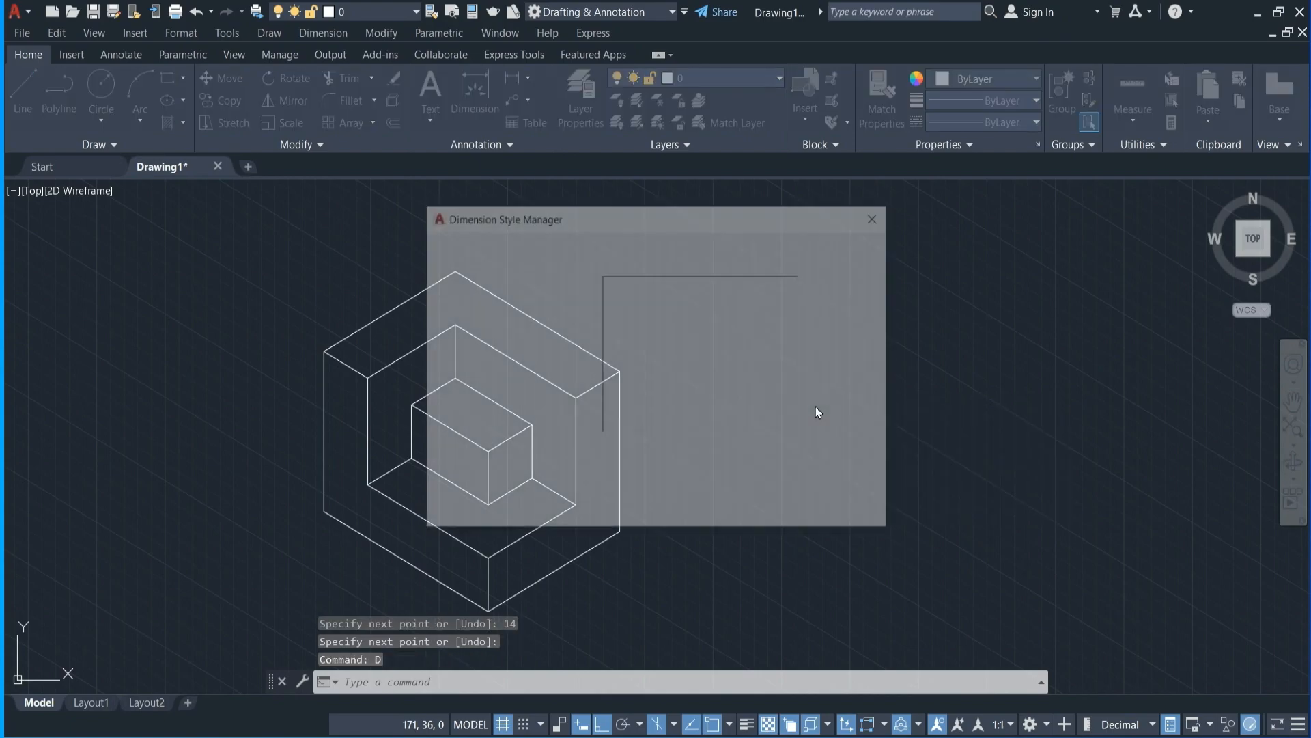
pyautogui.click(842, 341)
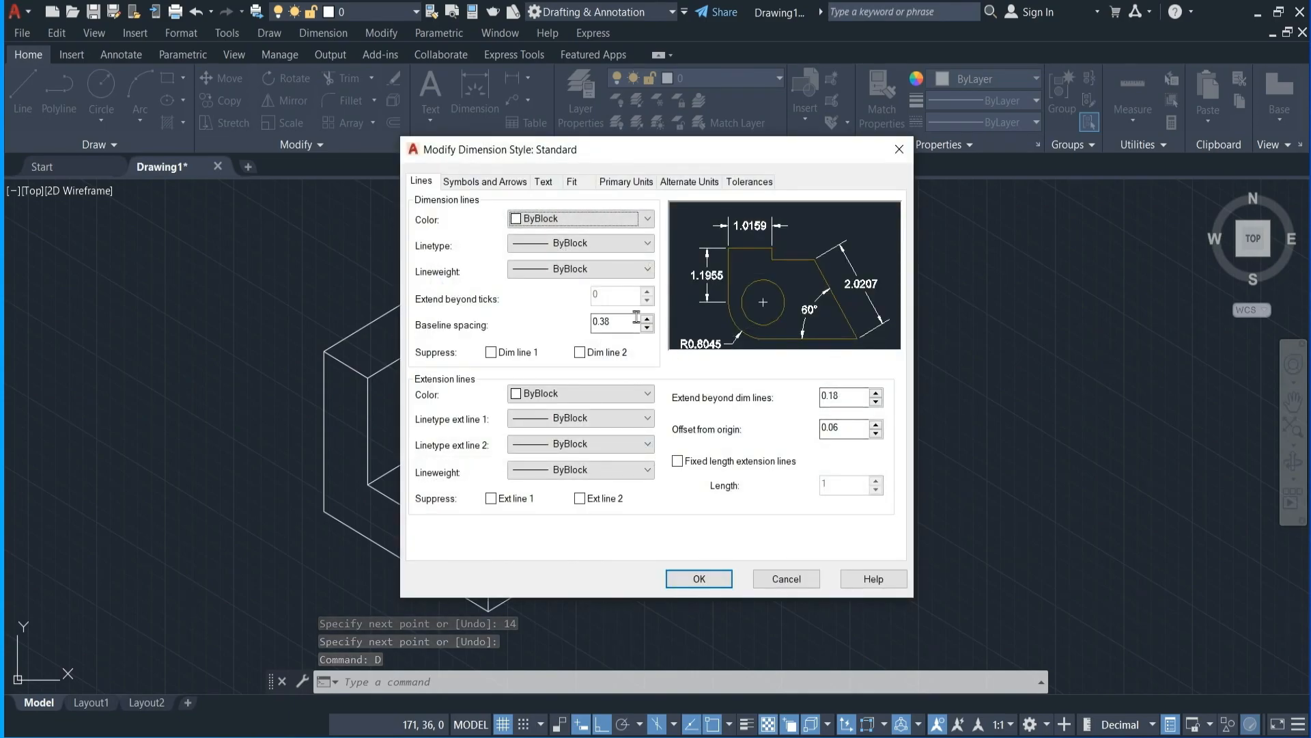
pyautogui.click(502, 181)
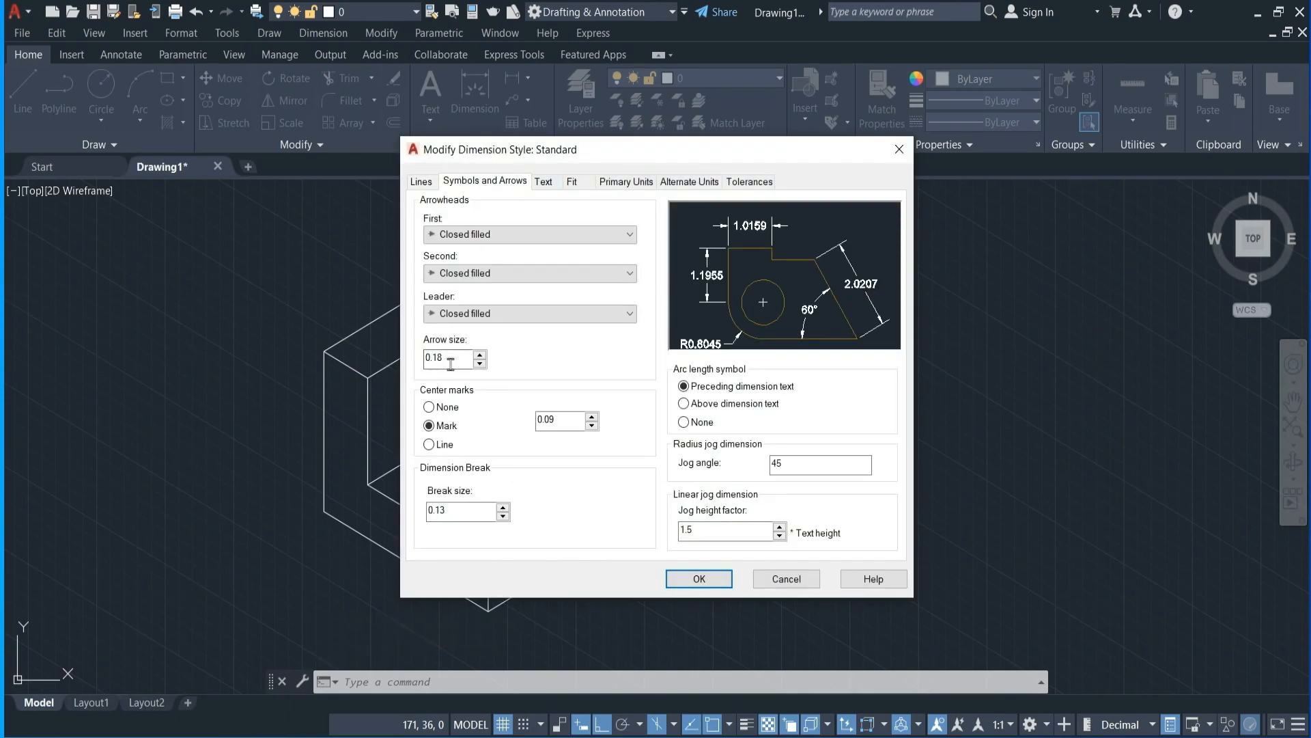
pyautogui.write('2.5')
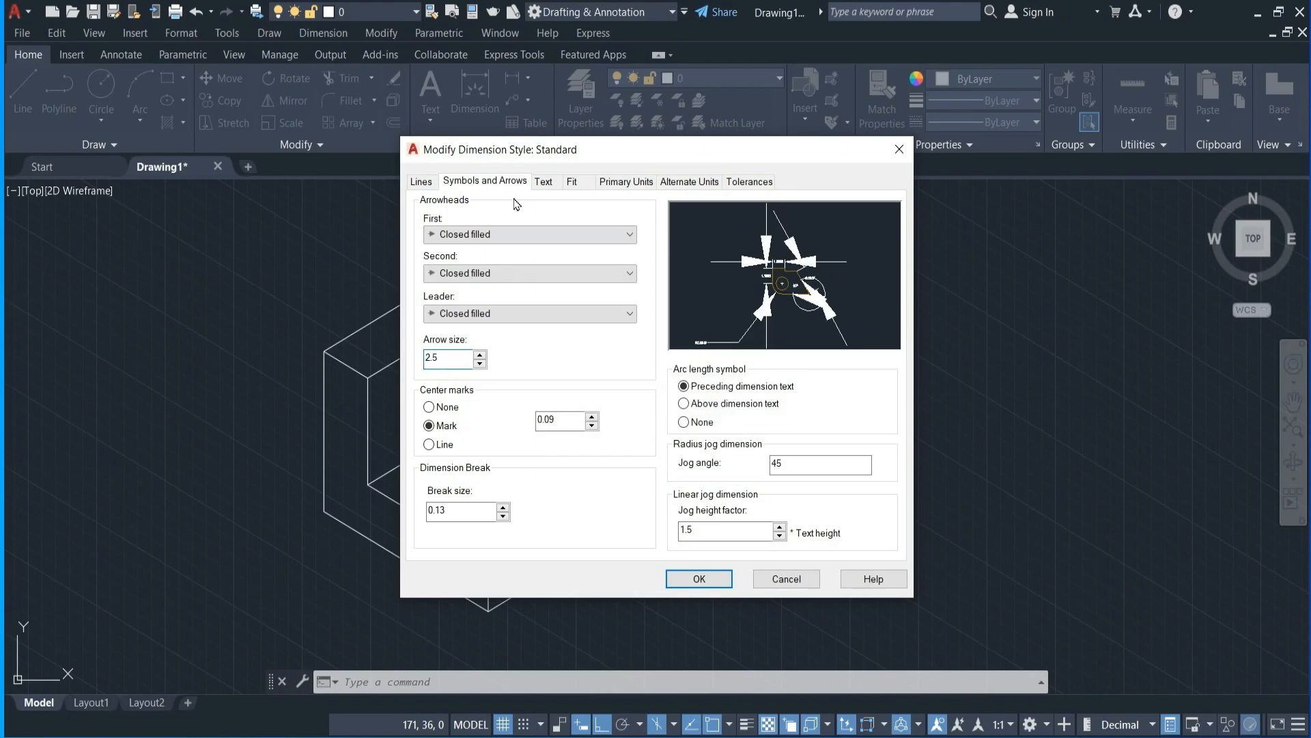
pyautogui.click(547, 181)
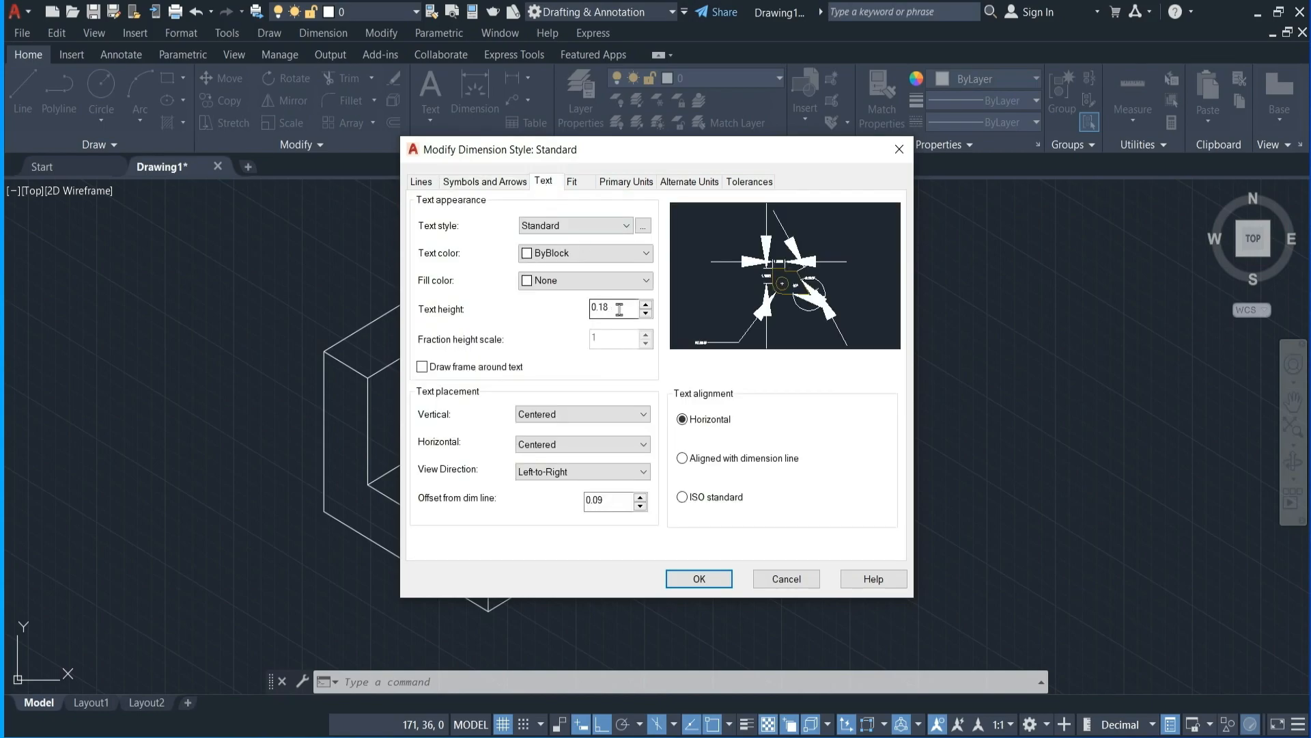
pyautogui.write('2.5')
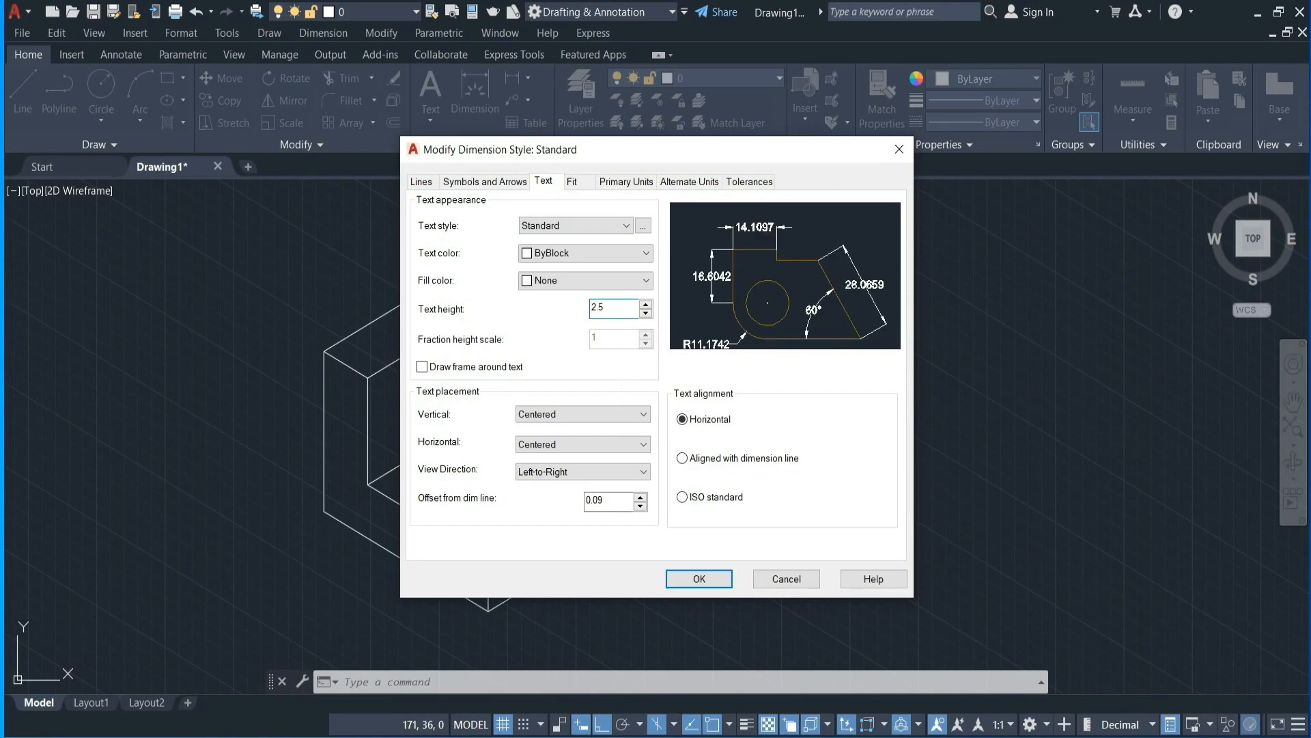
# - Set the Standard dimension style's linear precision to 0 decimals, then accept the changes and close the style manager
pyautogui.click(628, 183)
pyautogui.click(616, 239)
pyautogui.click(603, 260)
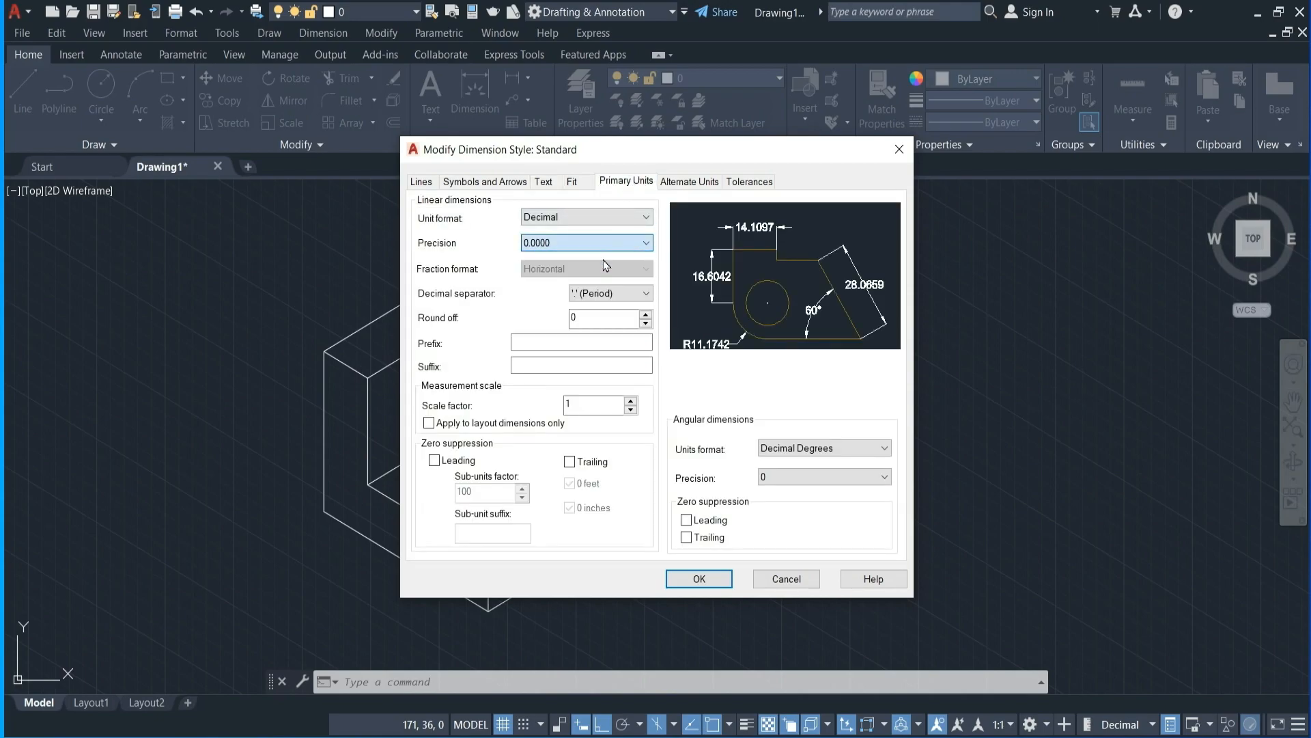
pyautogui.click(715, 576)
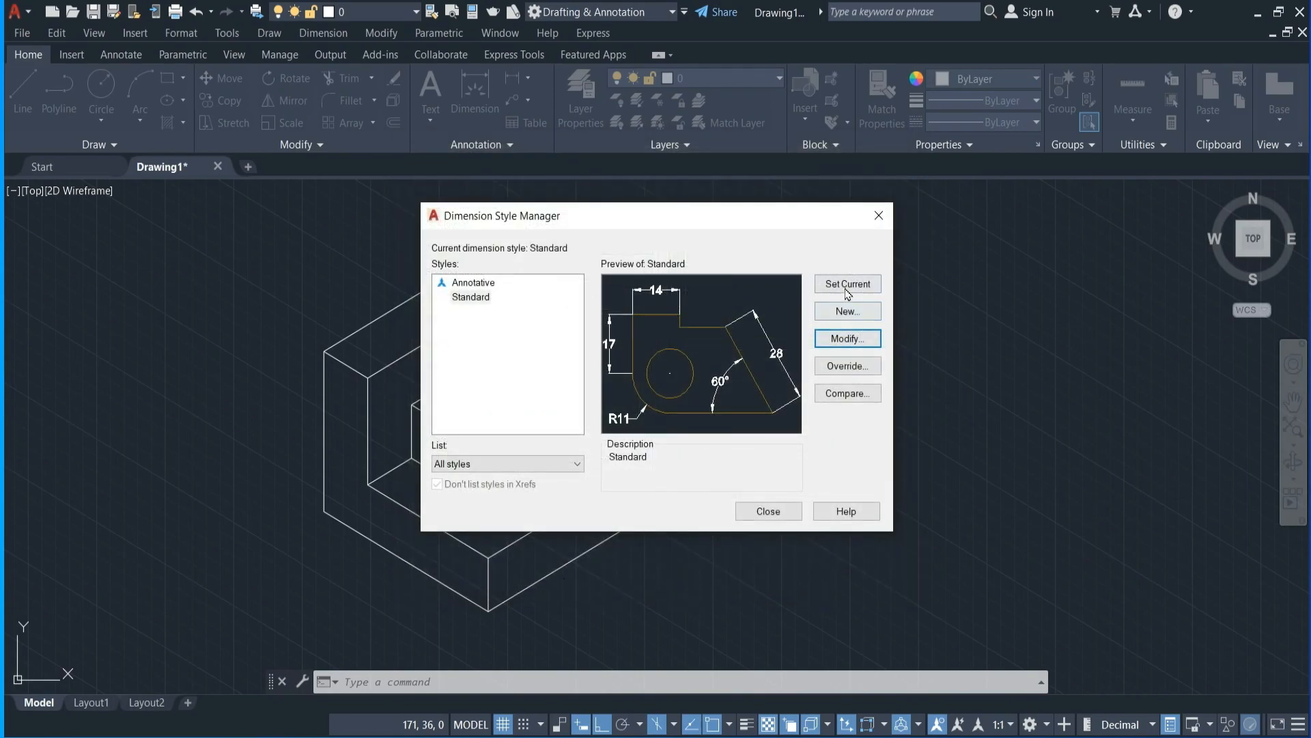
pyautogui.click(768, 519)
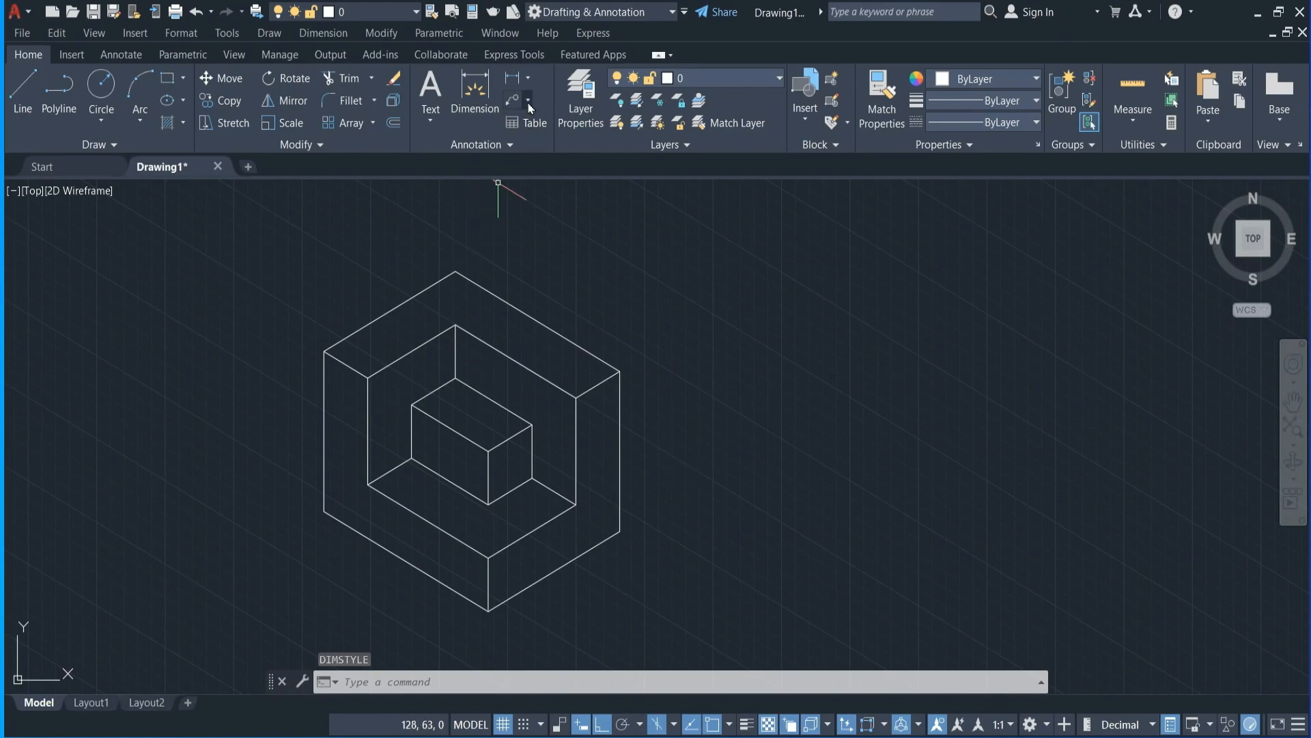
# - Add an aligned dimension to the inner block's rear top edge, placed just outside the edge
pyautogui.click(528, 80)
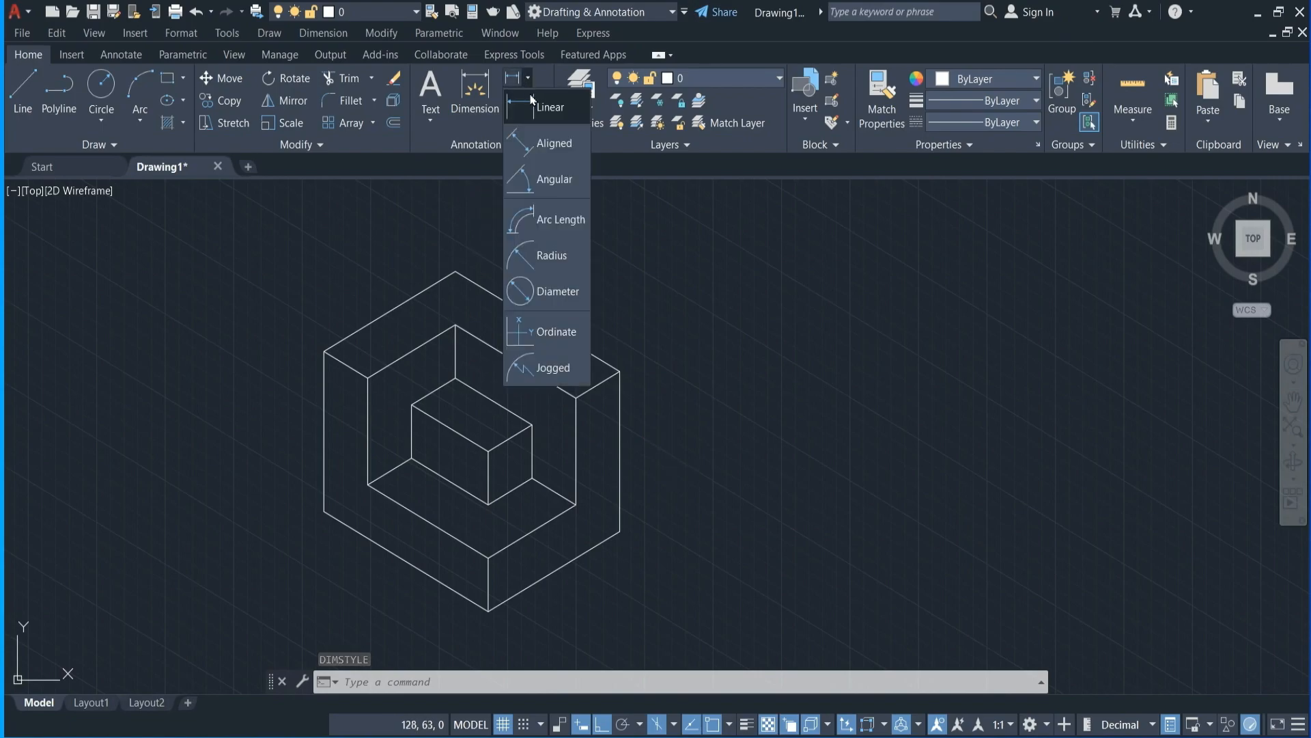
pyautogui.click(536, 138)
pyautogui.scroll(2, 486, 403)
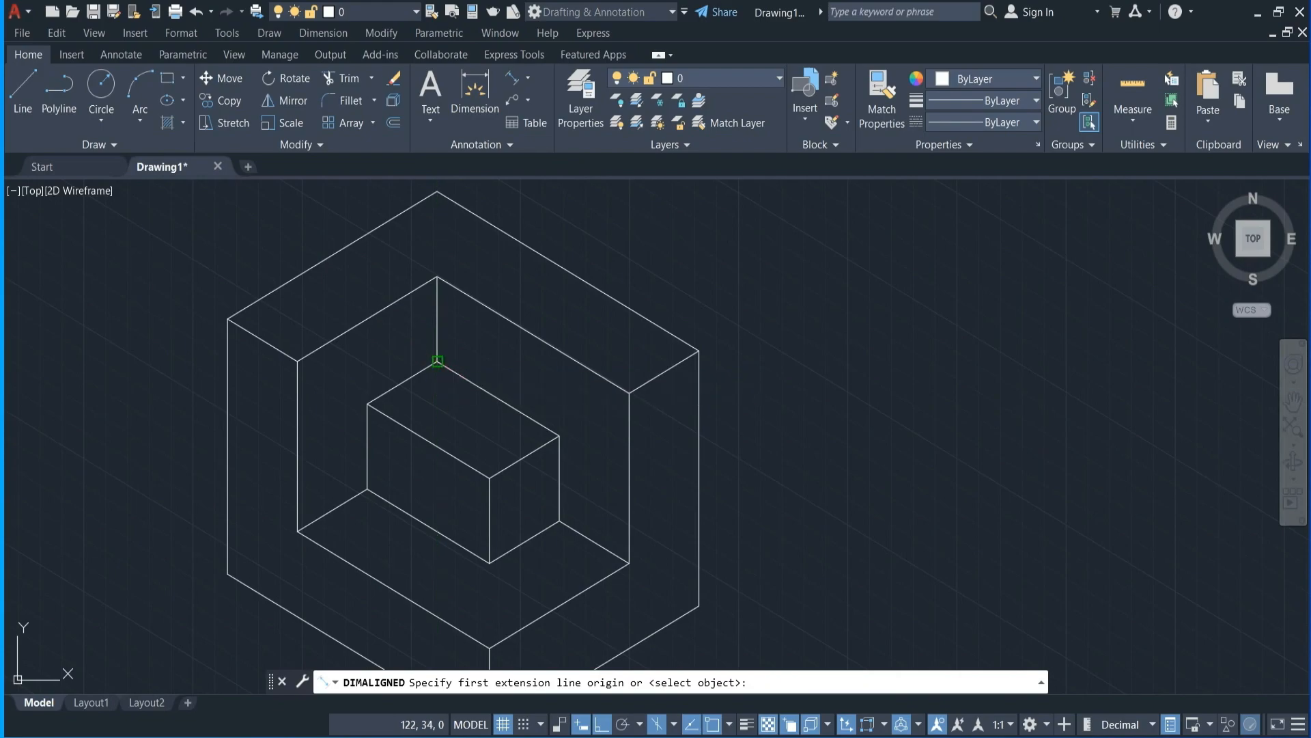
pyautogui.click(437, 360)
pyautogui.click(552, 431)
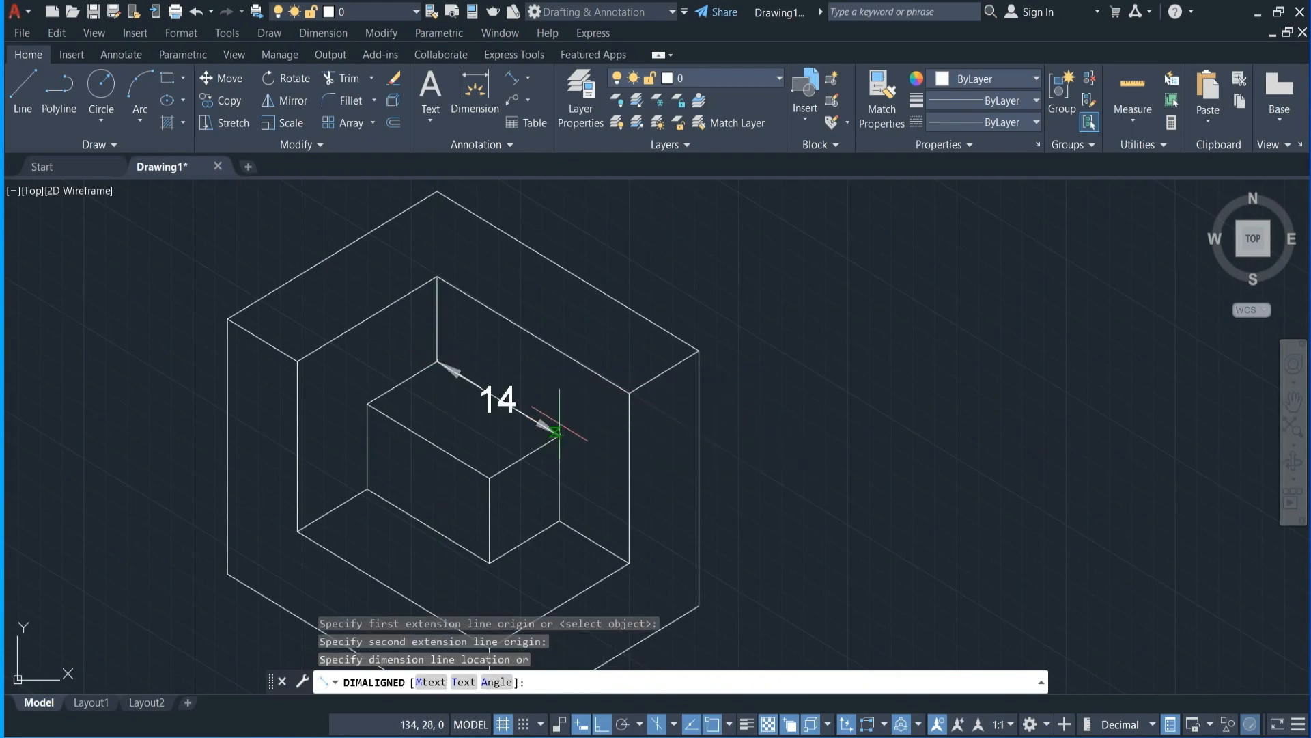
pyautogui.click(558, 398)
pyautogui.scroll(-2, 540, 403)
pyautogui.scroll(2, 536, 405)
pyautogui.scroll(-2, 534, 407)
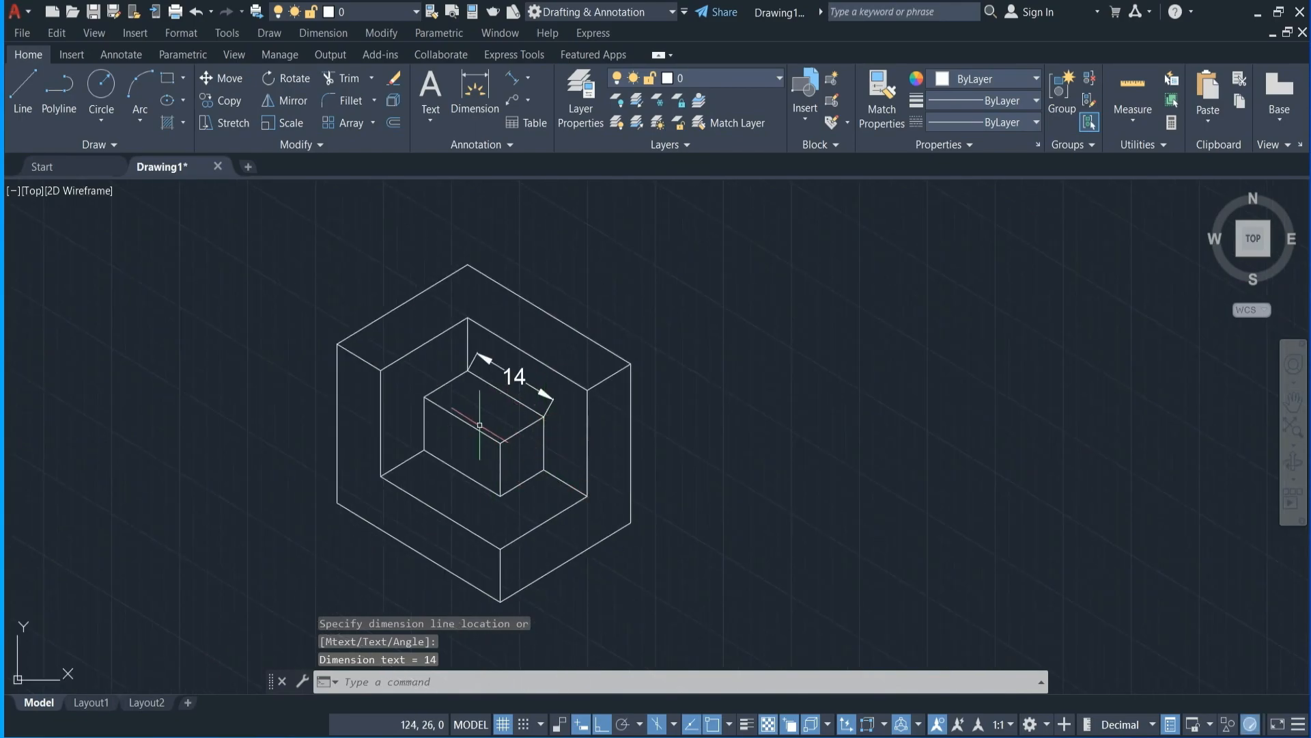
# - Add an aligned dimension to the short top edge at the frame's left end, placed just below the edge
pyautogui.click(512, 79)
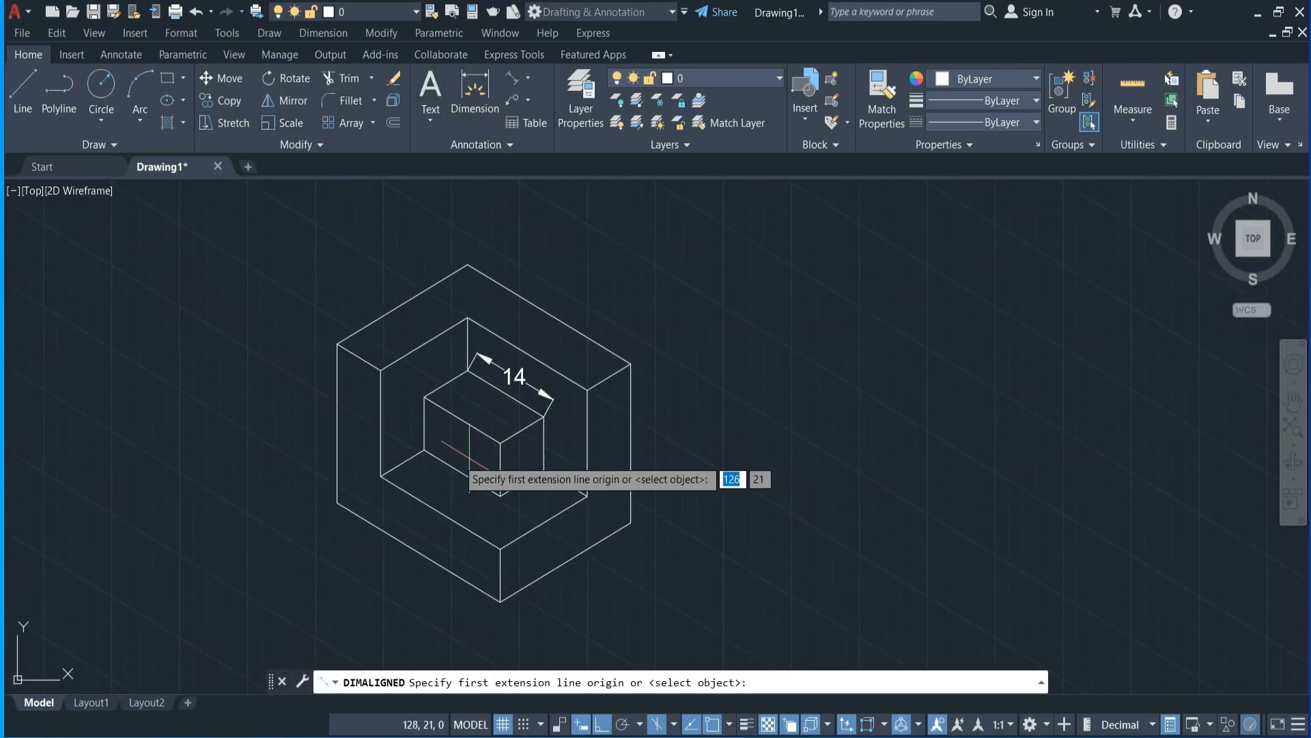
pyautogui.click(338, 343)
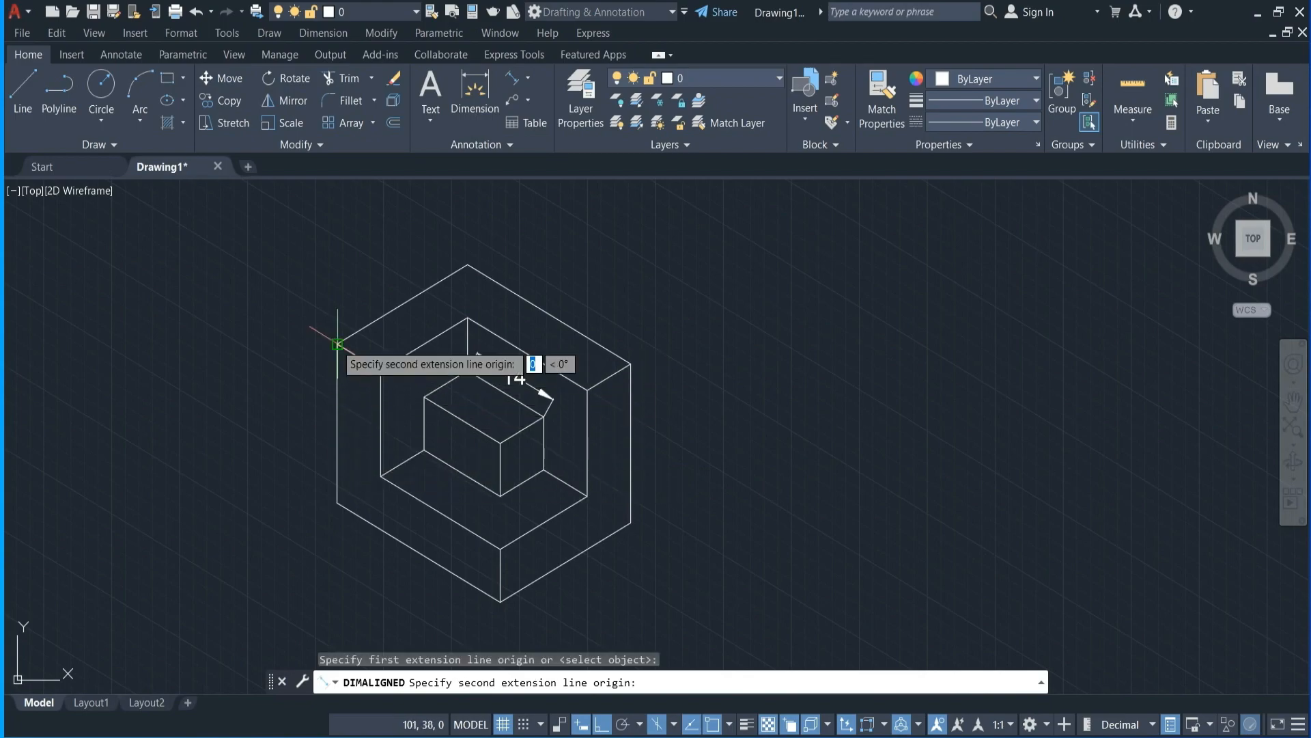
pyautogui.click(380, 369)
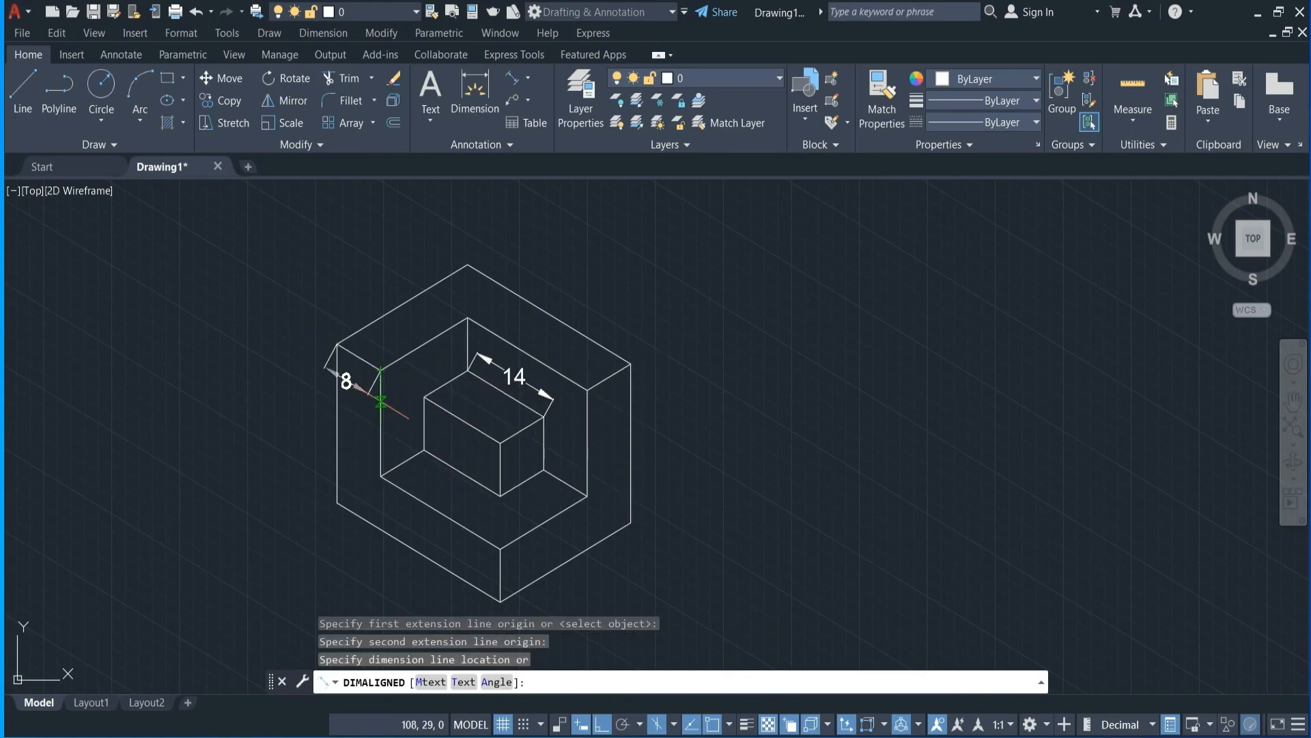
pyautogui.click(380, 400)
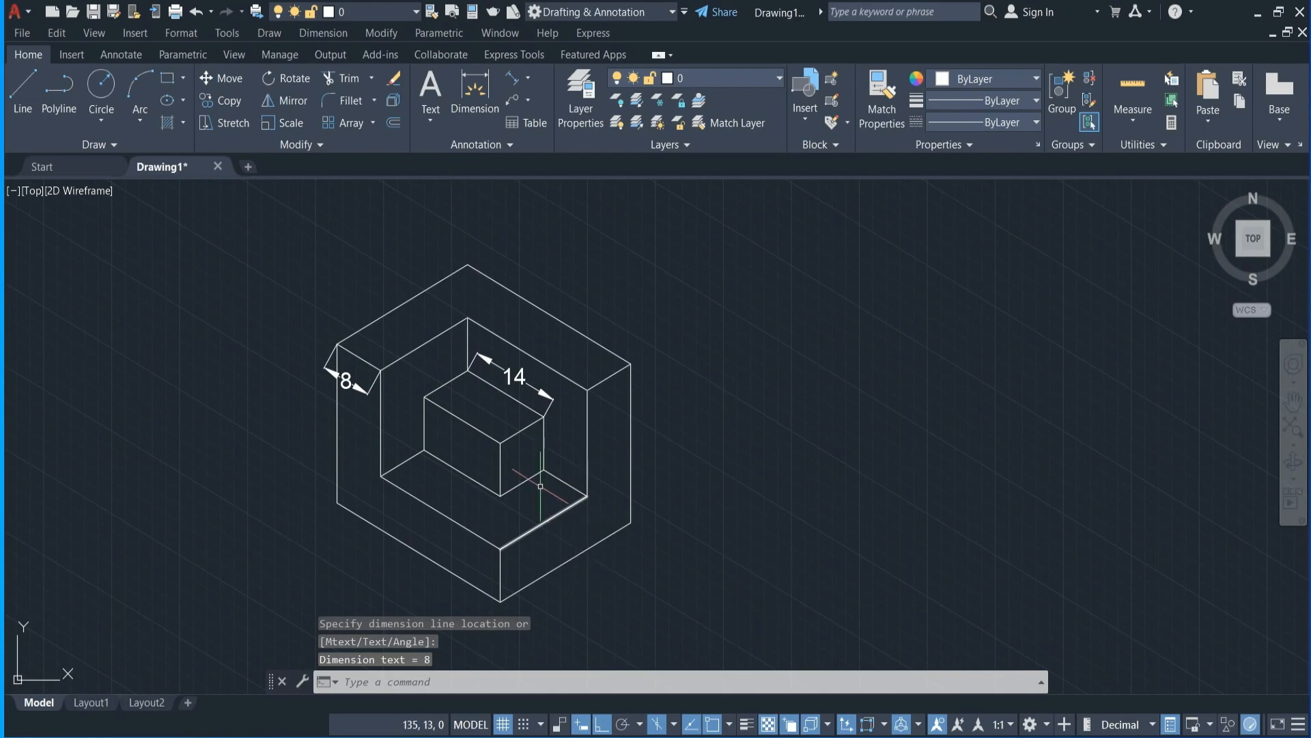
# - Add an aligned dimension to the inner block's front vertical edge, placed to the left of the edge
pyautogui.click(512, 77)
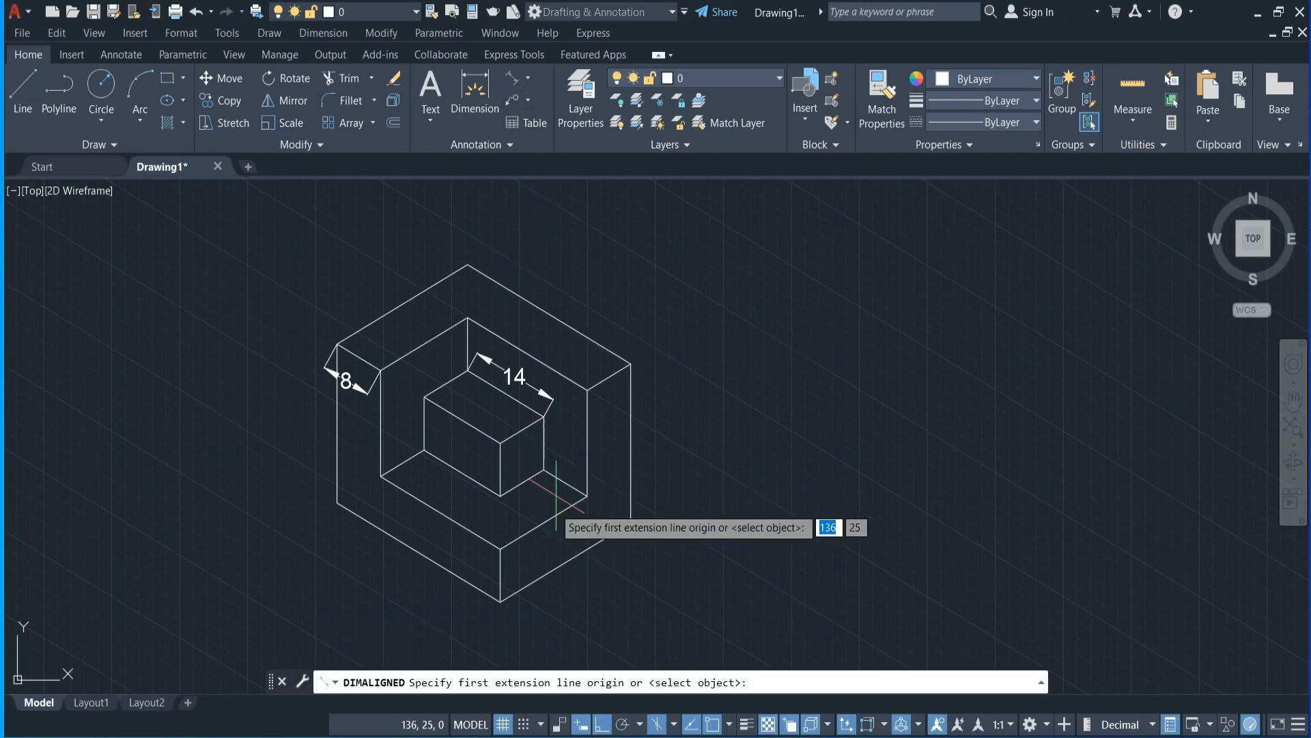
pyautogui.click(501, 442)
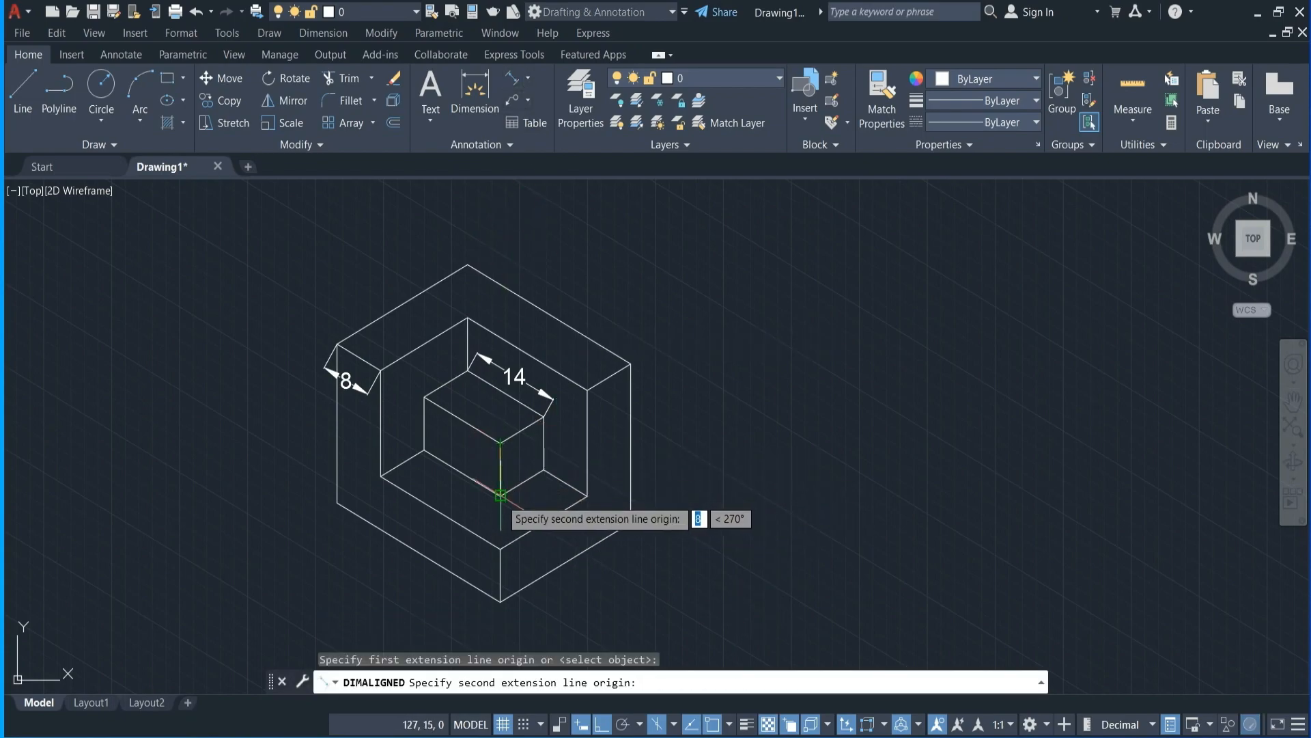
pyautogui.click(501, 494)
pyautogui.click(469, 469)
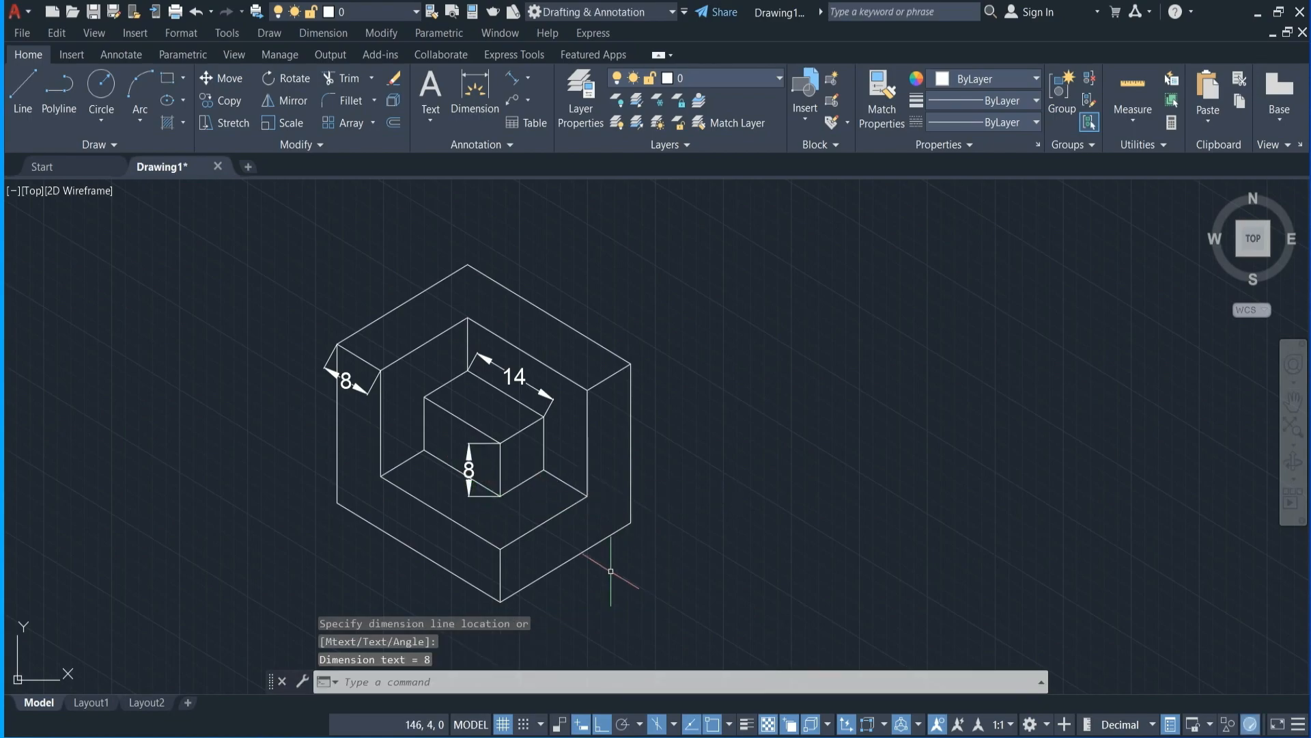
# - Add an aligned dimension to the outer block's short front vertical edge, placed to the right of the edge
pyautogui.click(517, 80)
pyautogui.click(501, 547)
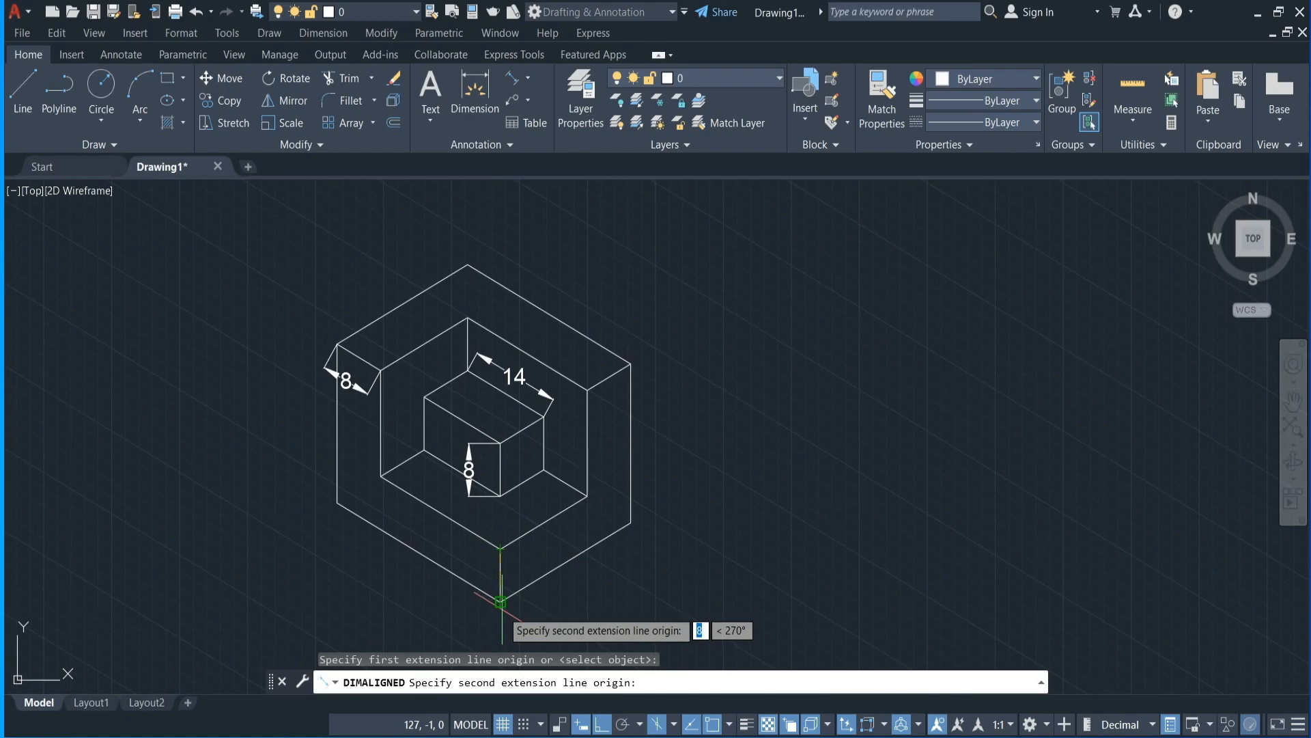
pyautogui.click(500, 601)
pyautogui.click(530, 582)
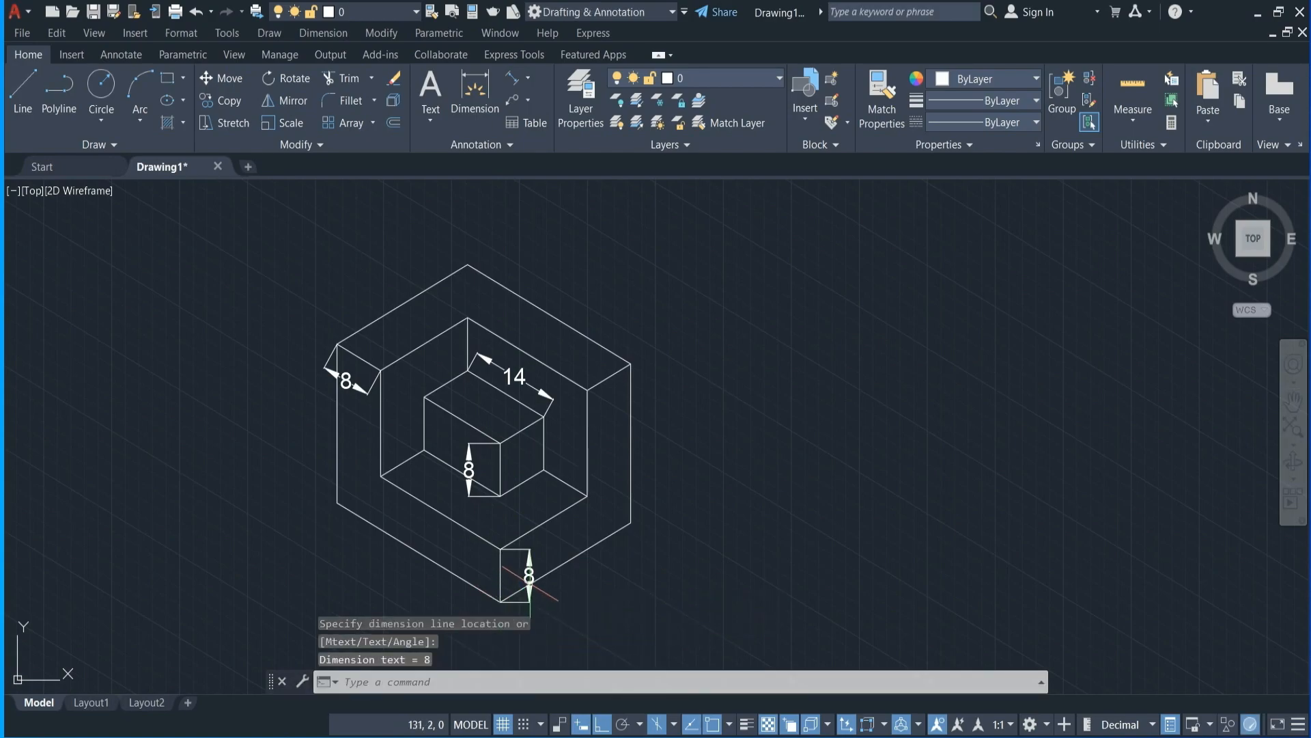
# - Add an aligned dimension to the inner block's lower right edge, placed just below the edge
pyautogui.click(513, 83)
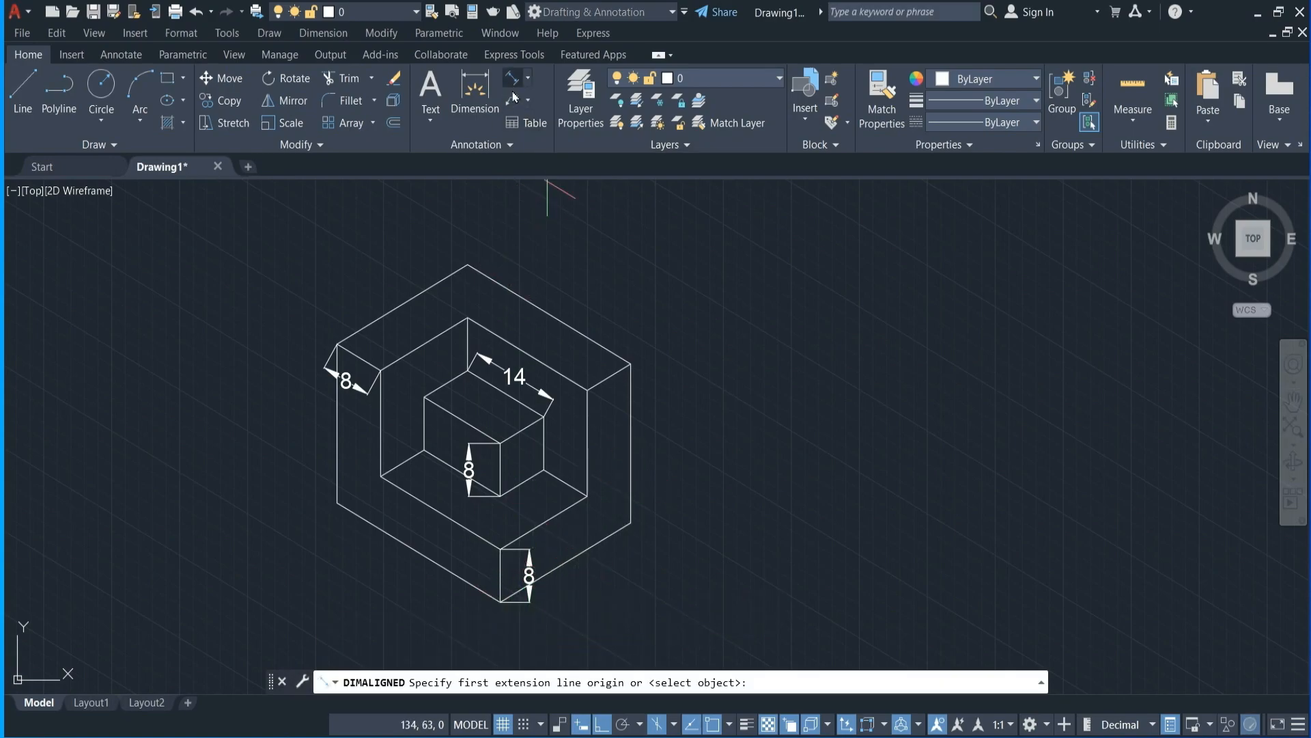
pyautogui.click(500, 494)
pyautogui.click(544, 469)
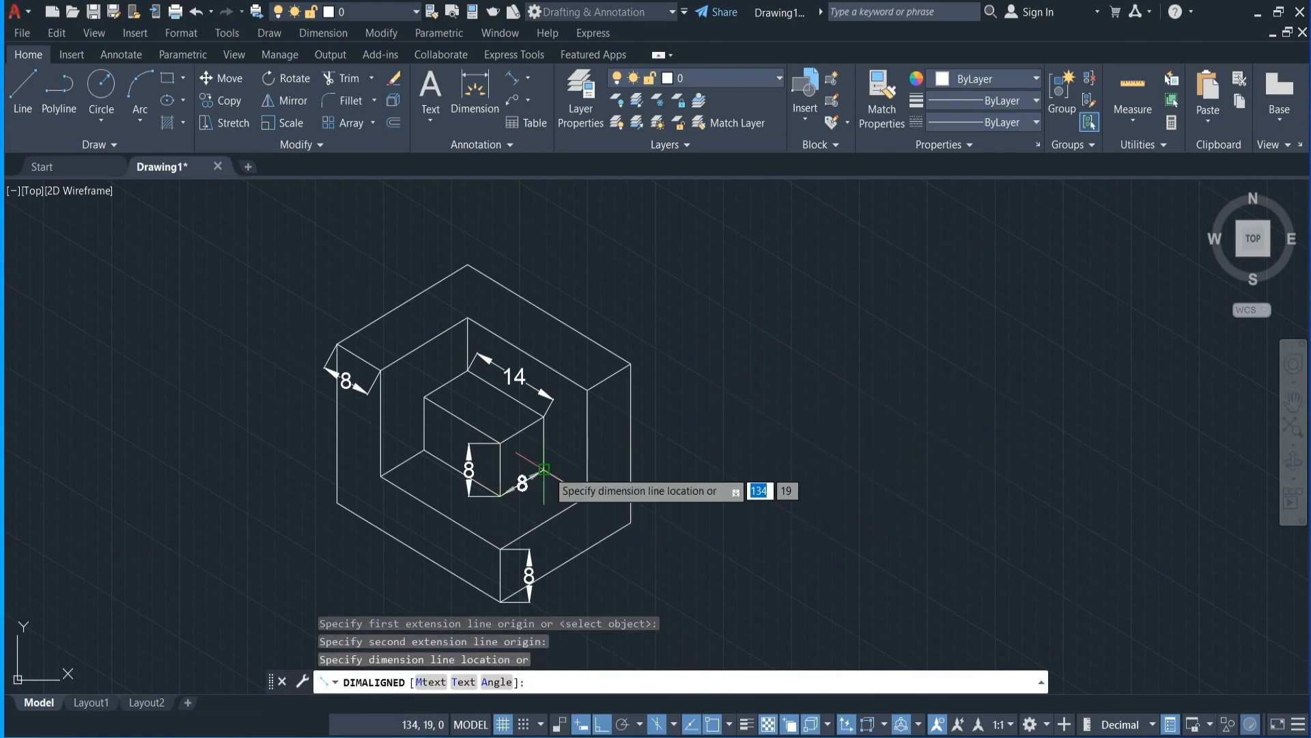
pyautogui.click(561, 485)
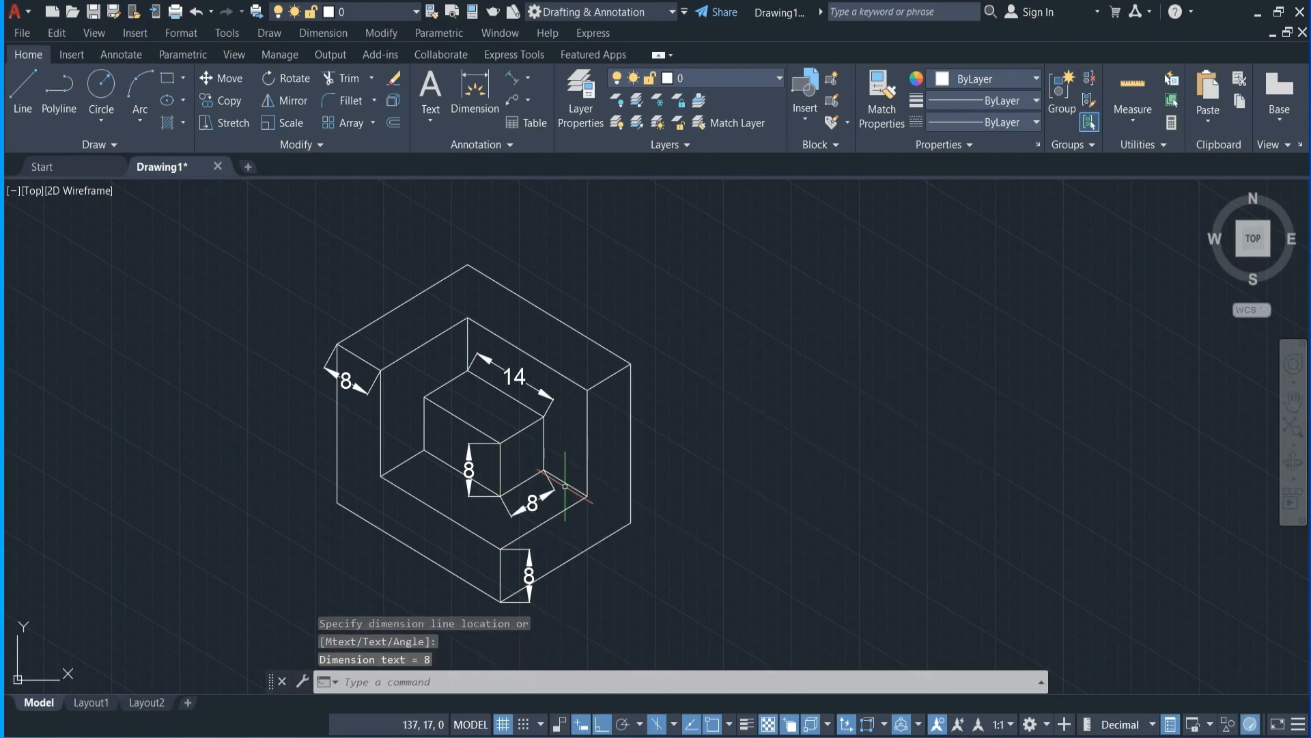
# - Add an aligned dimension to the short top edge at the frame's right end, placed just below the edge
pyautogui.click(512, 79)
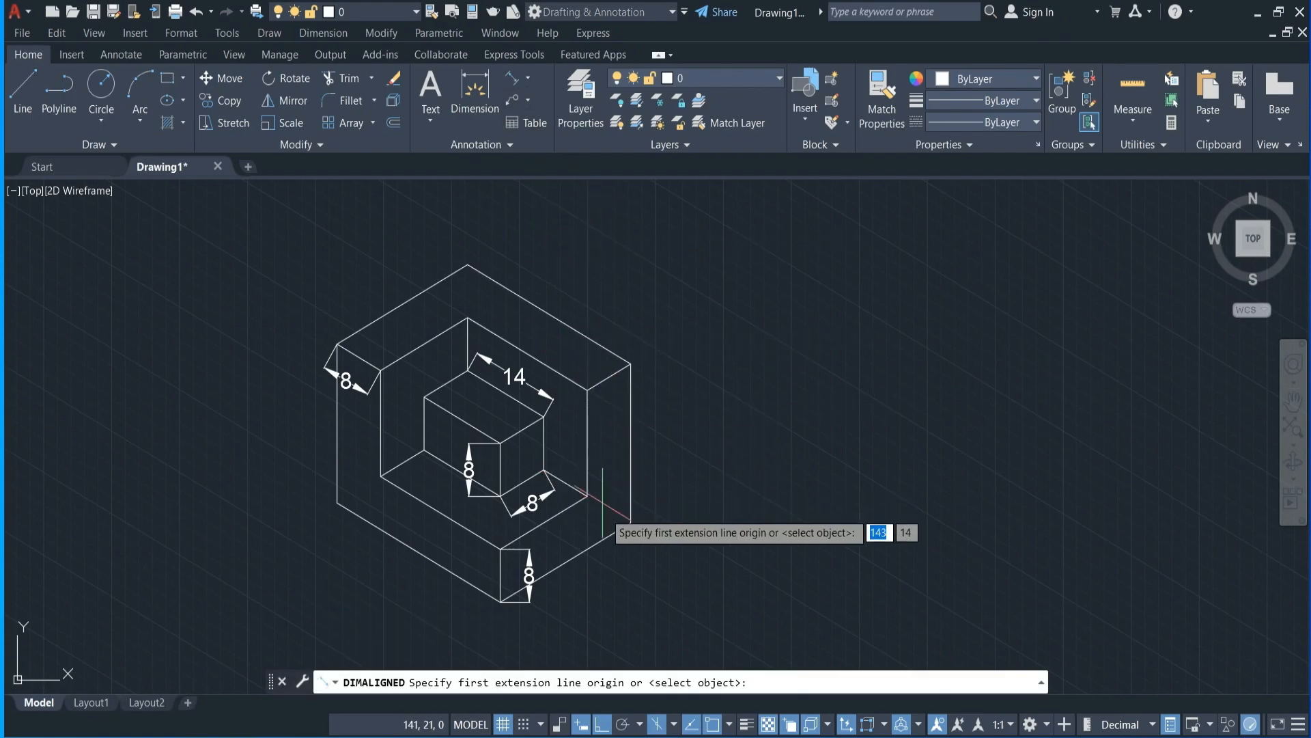
pyautogui.click(587, 390)
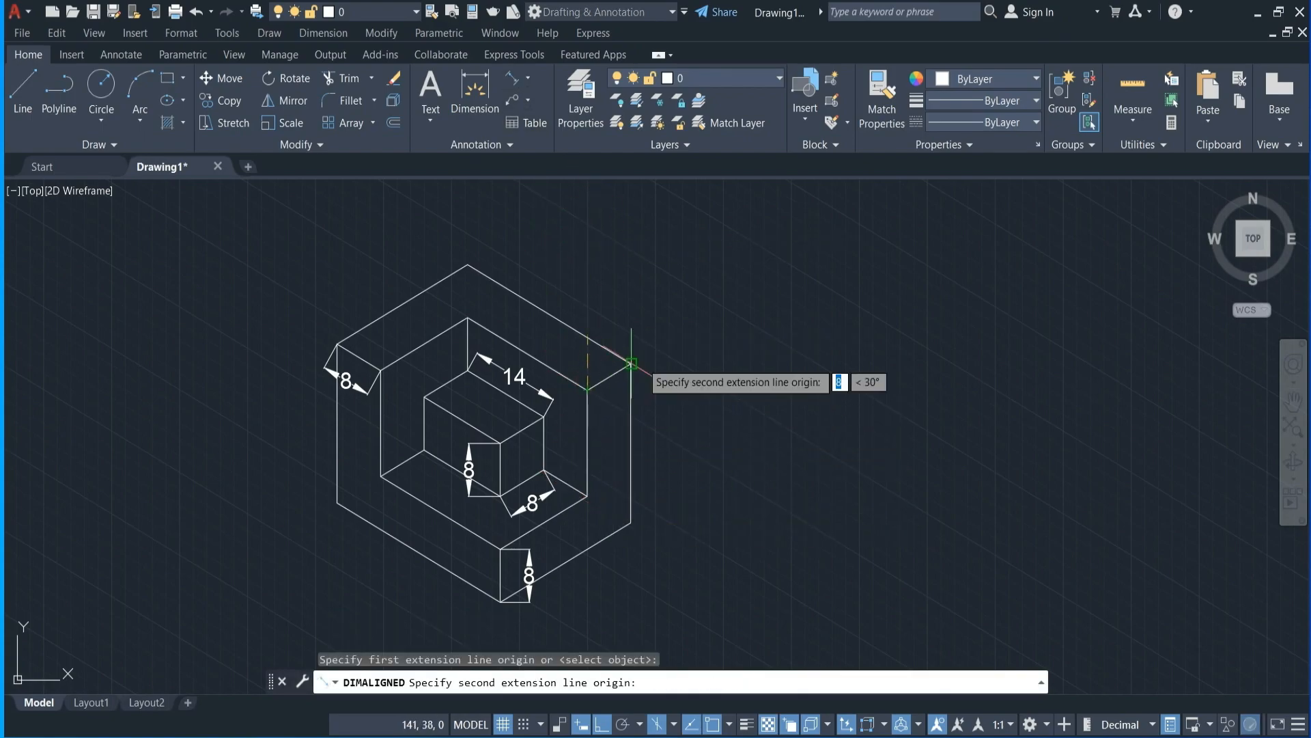
pyautogui.click(631, 364)
pyautogui.click(633, 388)
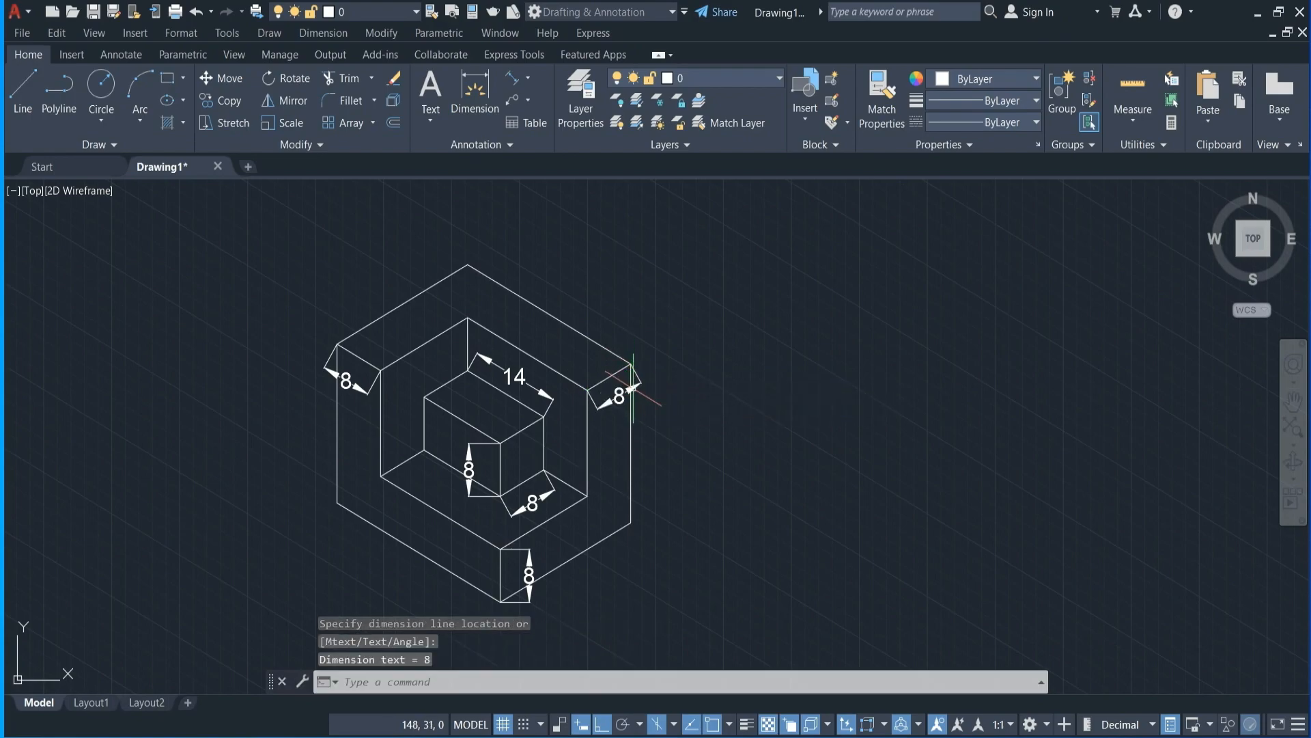
# - Add an aligned dimension to the outer block's full-height right vertical edge, placed outside the block
pyautogui.click(512, 79)
pyautogui.scroll(4, 649, 423)
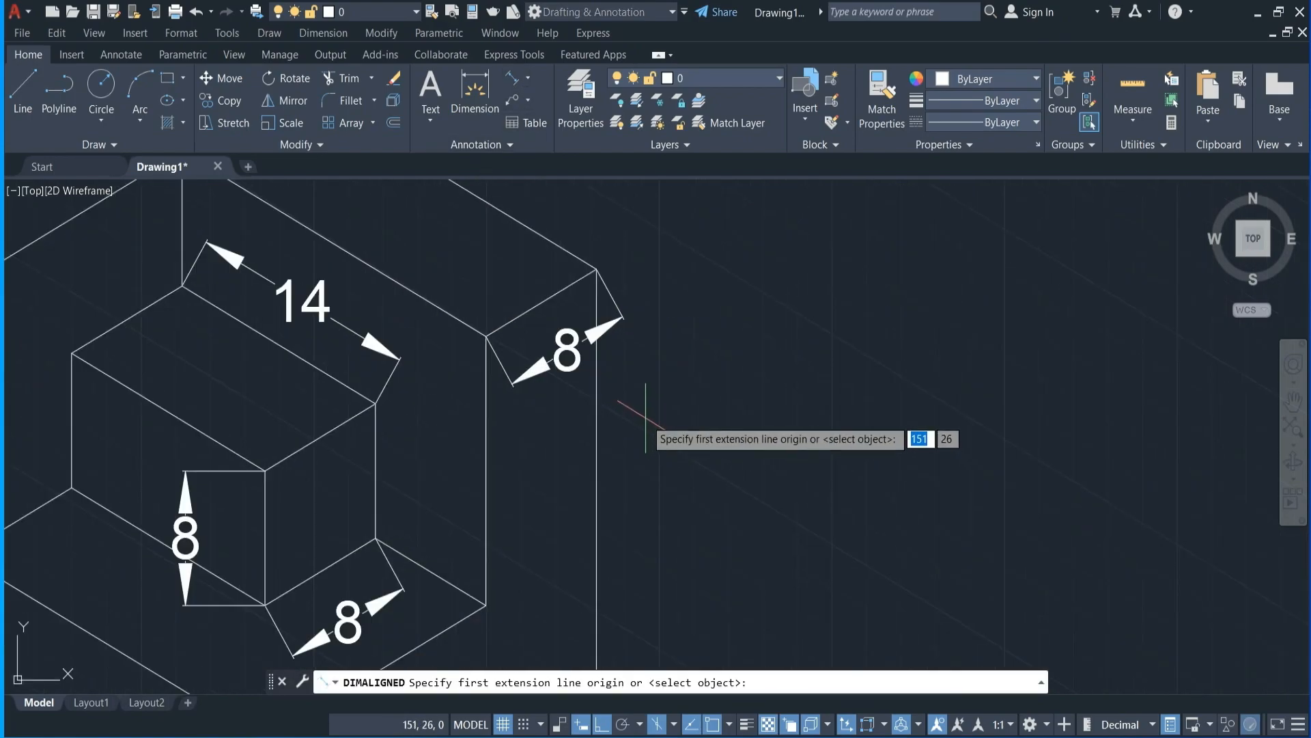
pyautogui.click(596, 270)
pyautogui.scroll(-4, 597, 273)
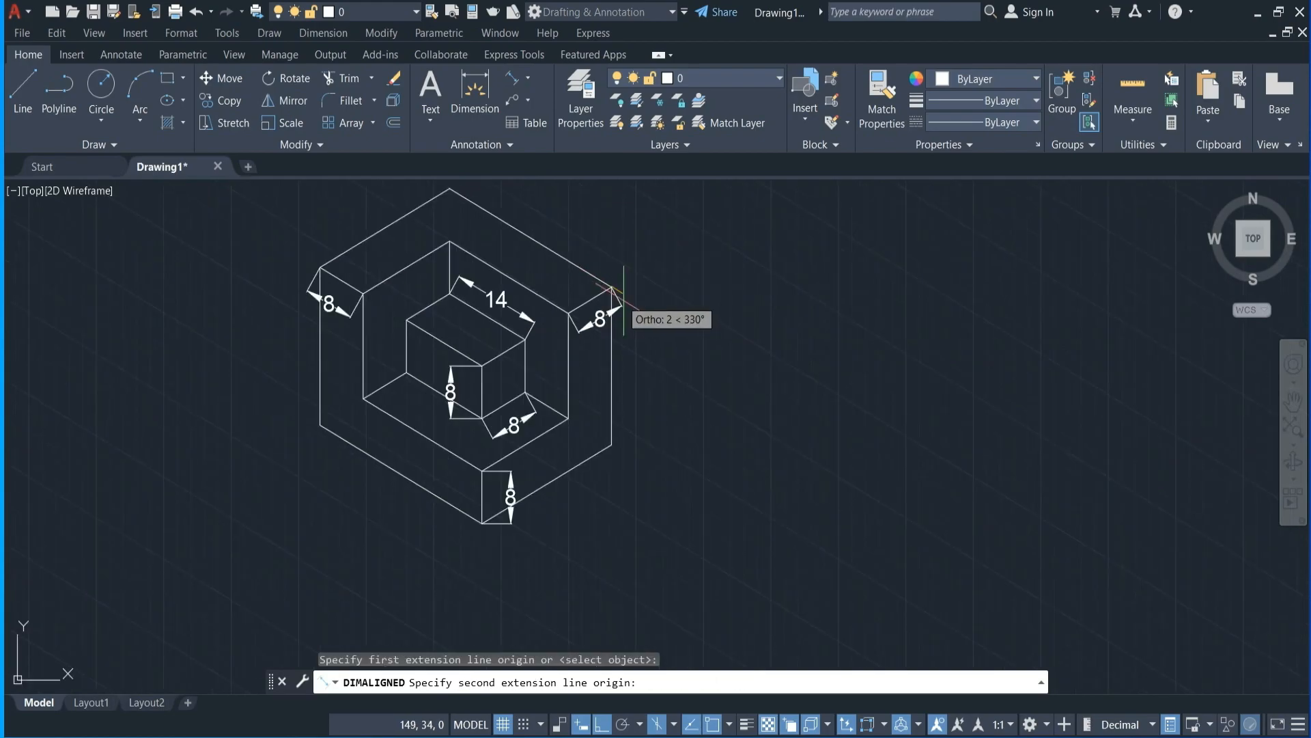
pyautogui.click(611, 444)
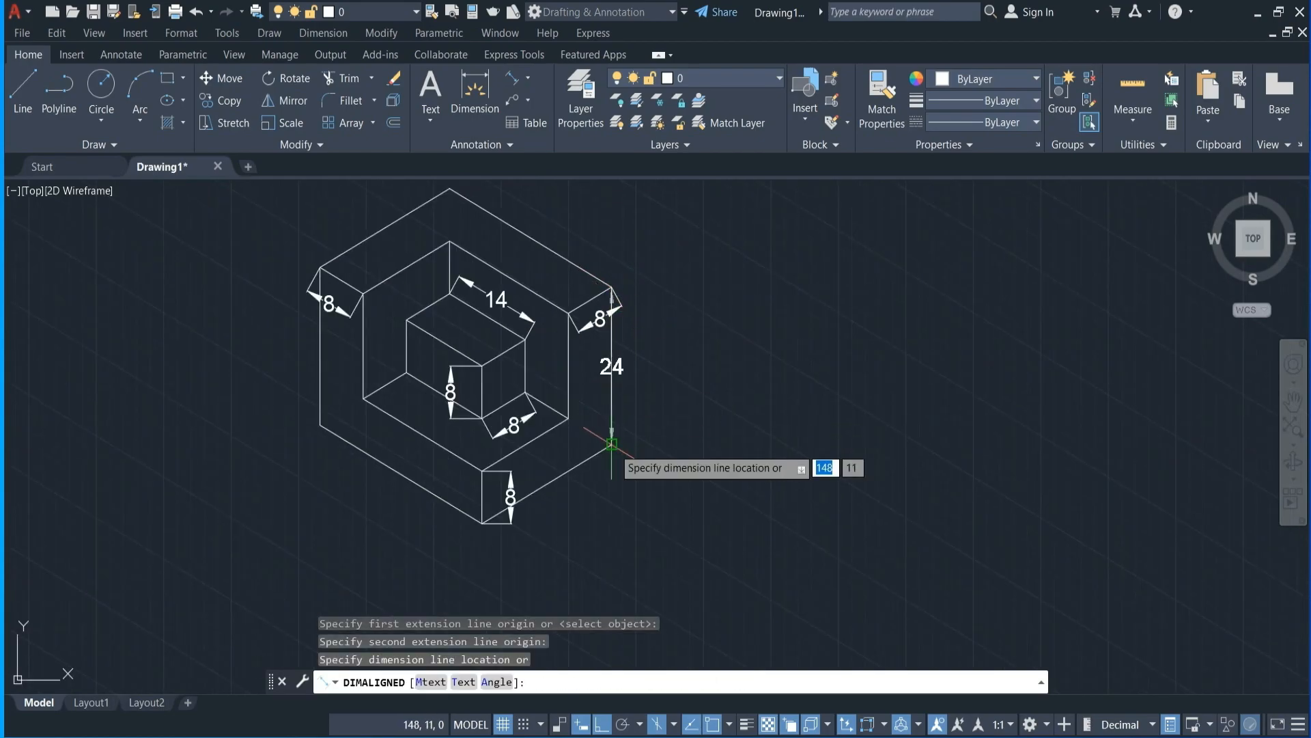
pyautogui.click(643, 438)
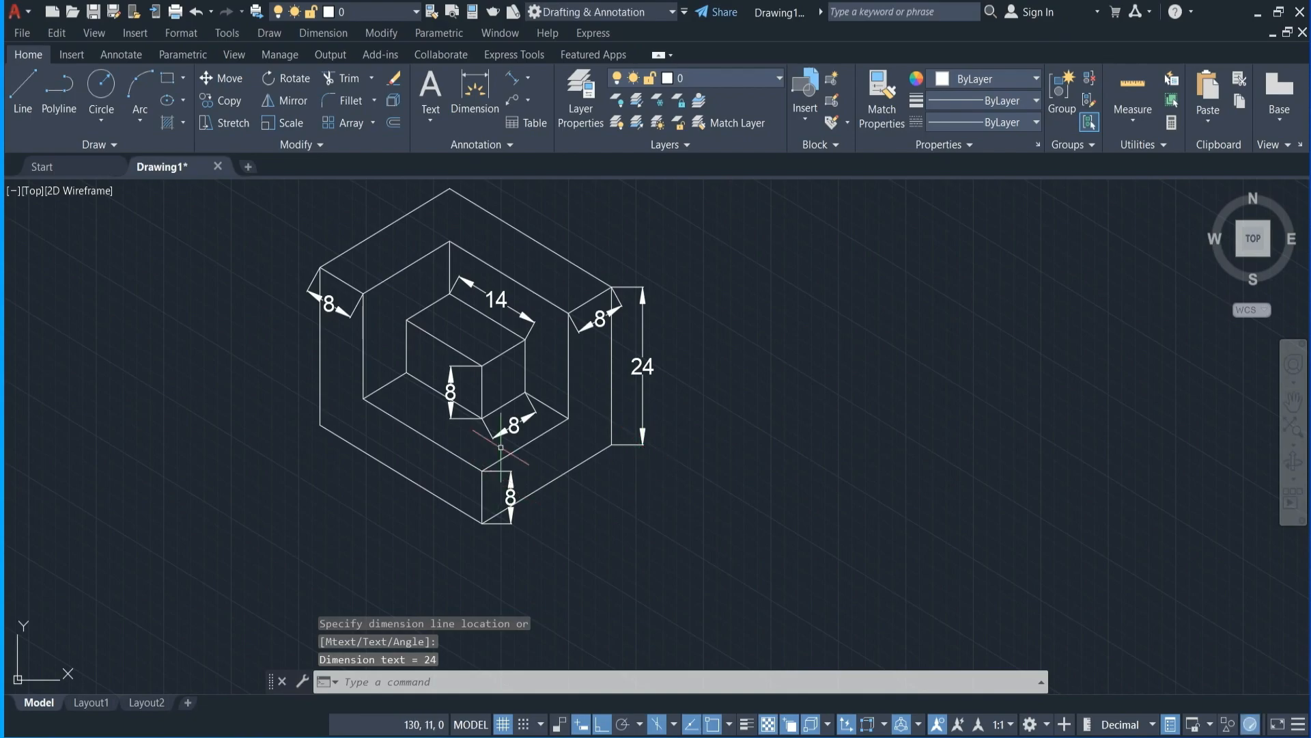
# - Add an aligned dimension to the outer block's bottom left edge, placed below and outside the block
pyautogui.click(517, 79)
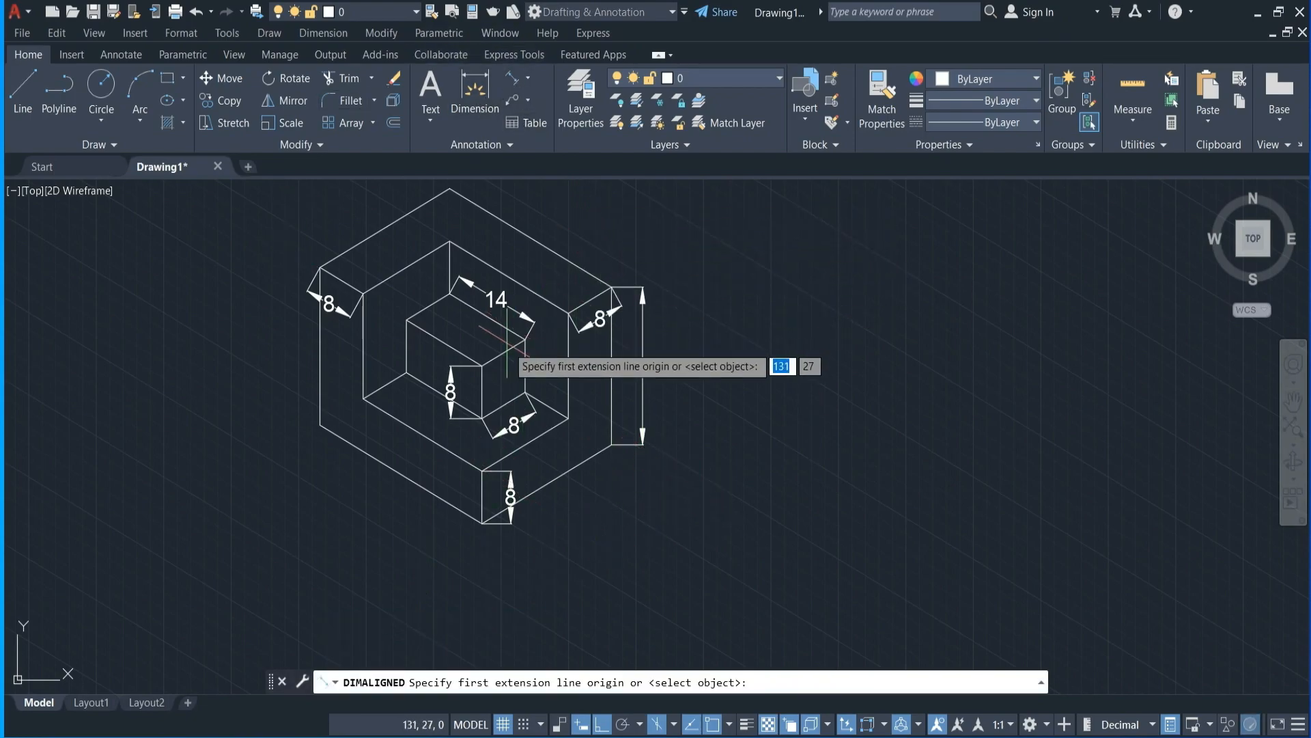
pyautogui.click(320, 425)
pyautogui.click(481, 523)
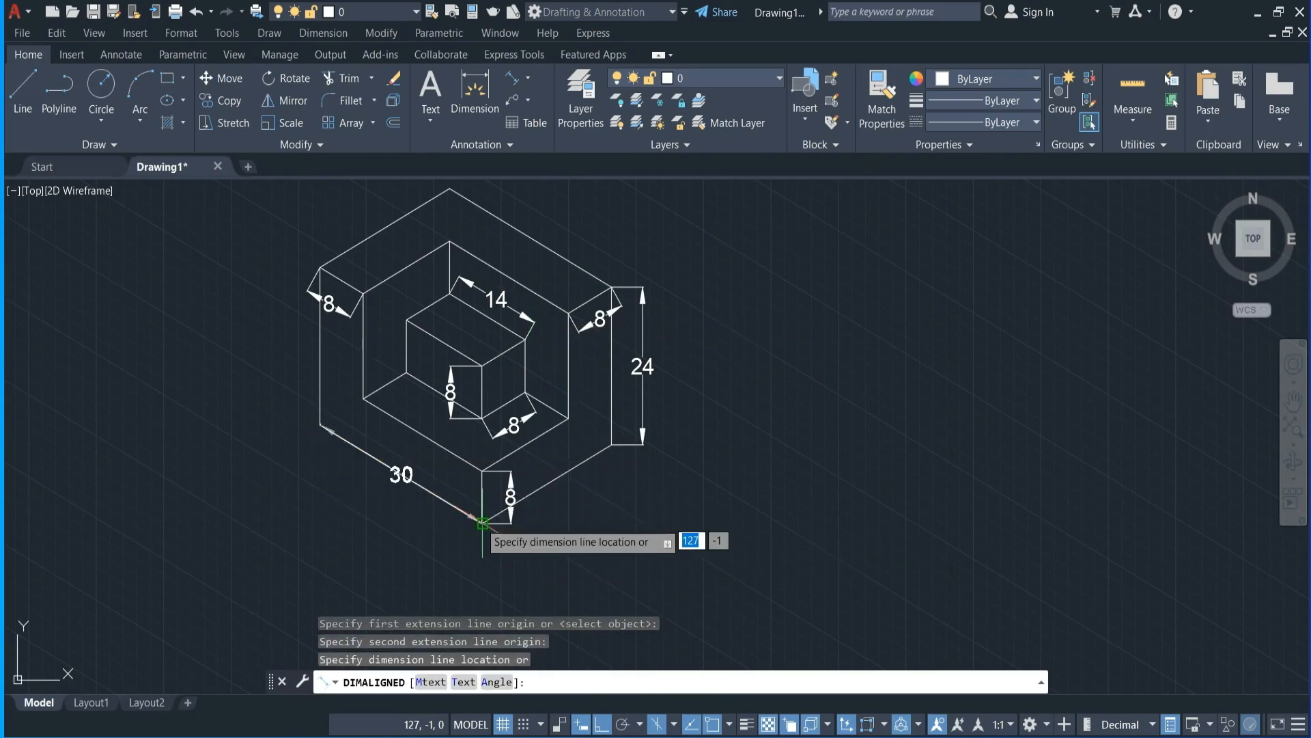
pyautogui.click(461, 545)
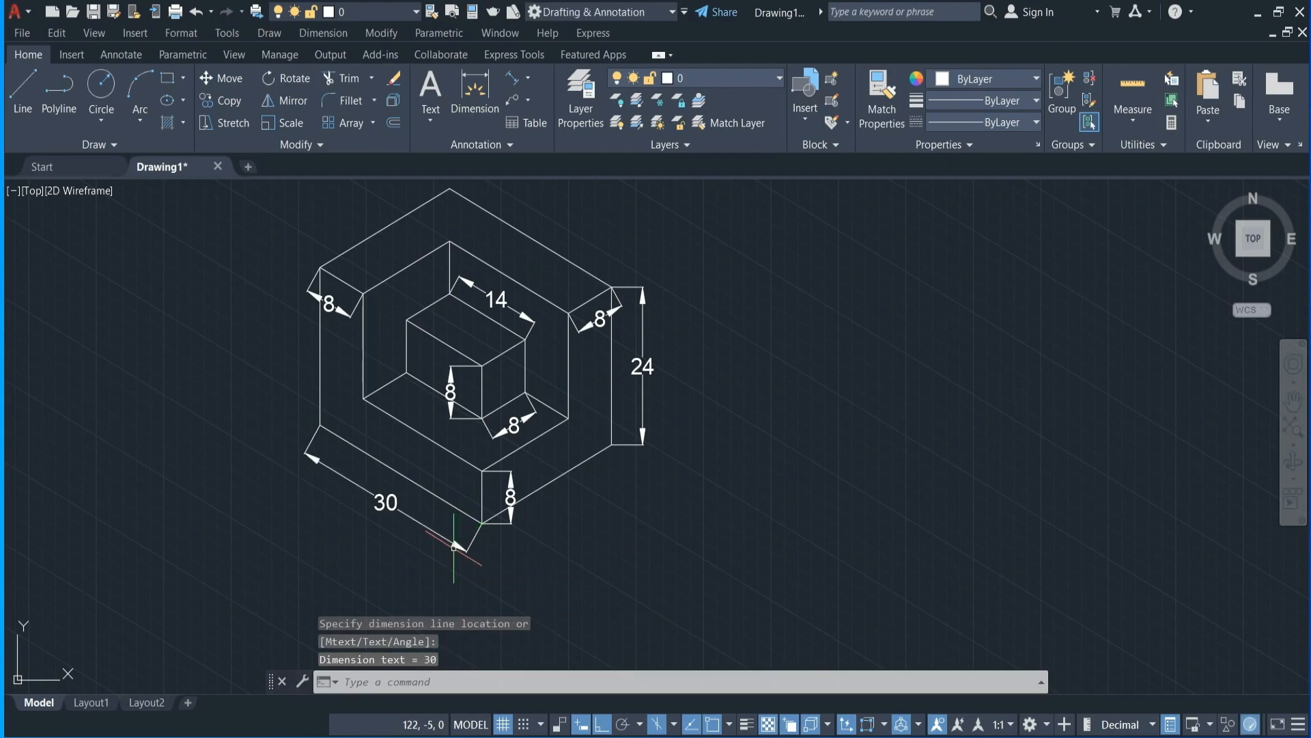
# - Add an aligned dimension to the outer block's bottom right edge, placed below and outside the block
pyautogui.click(475, 109)
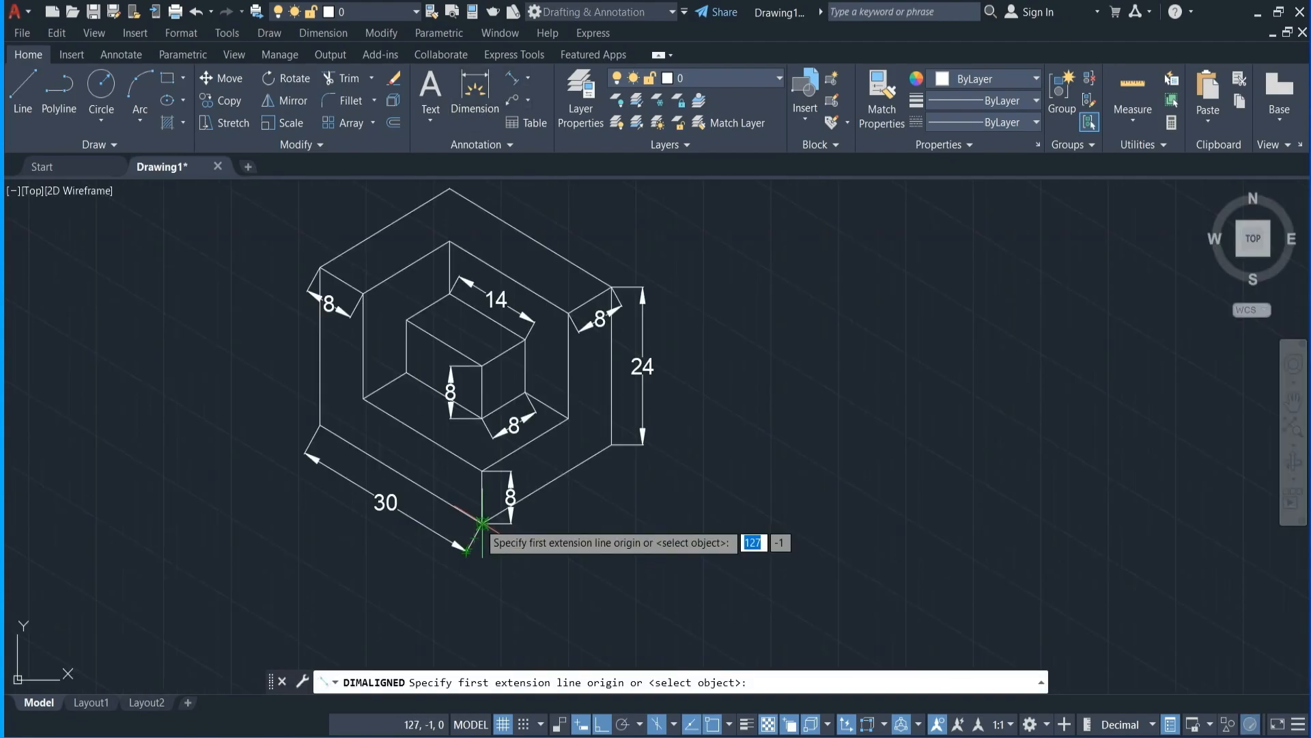
pyautogui.click(483, 523)
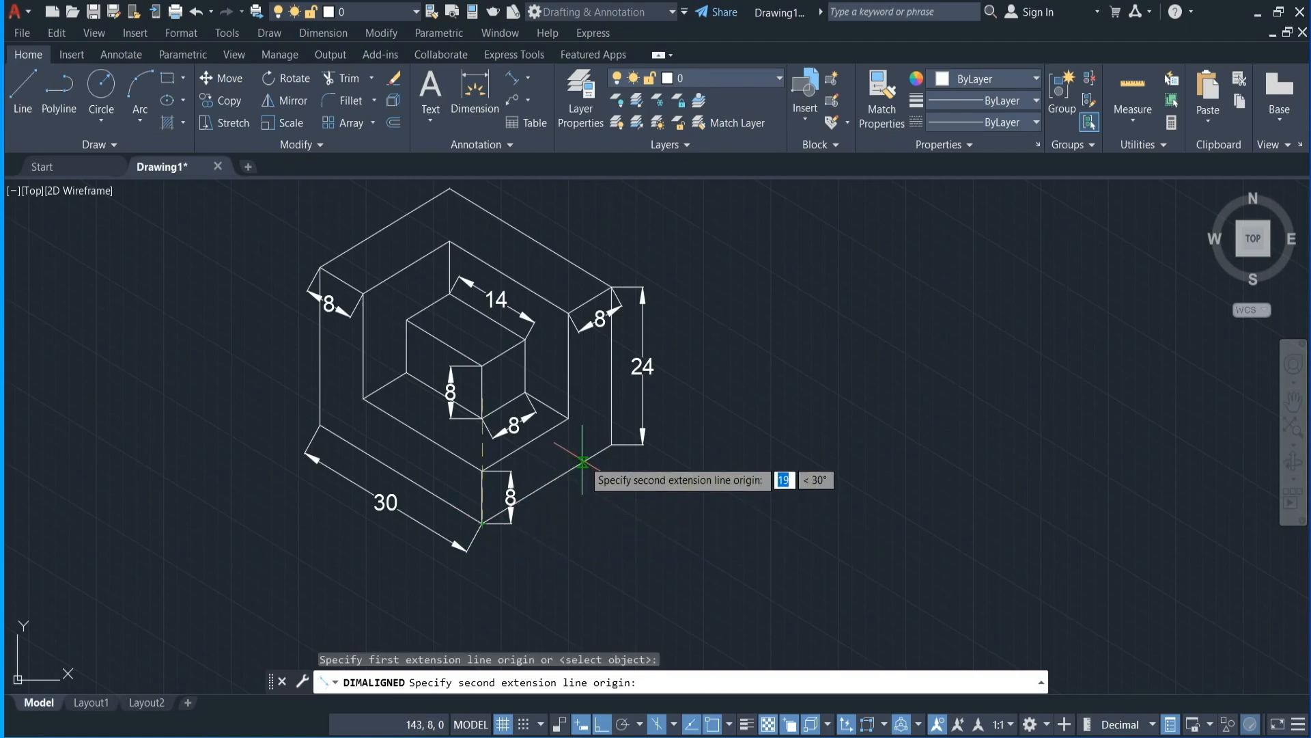
pyautogui.click(608, 445)
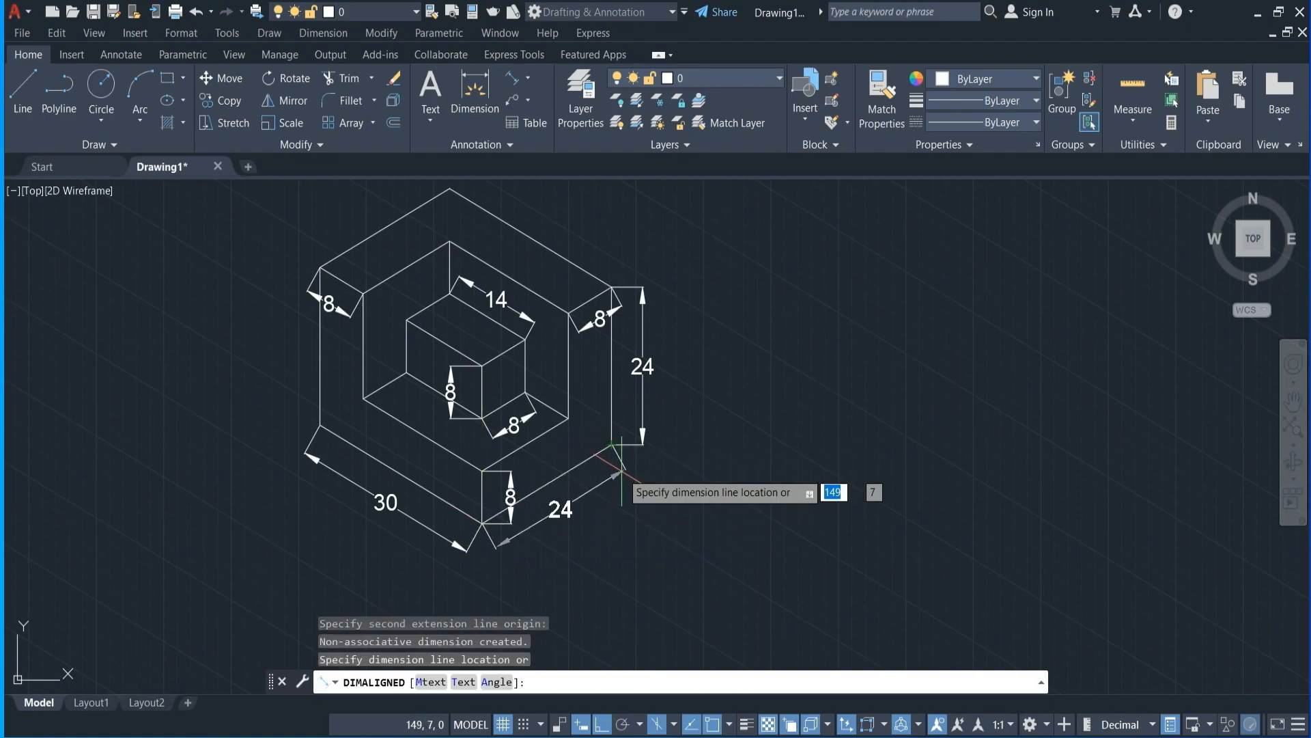
pyautogui.click(622, 473)
pyautogui.scroll(-3, 615, 478)
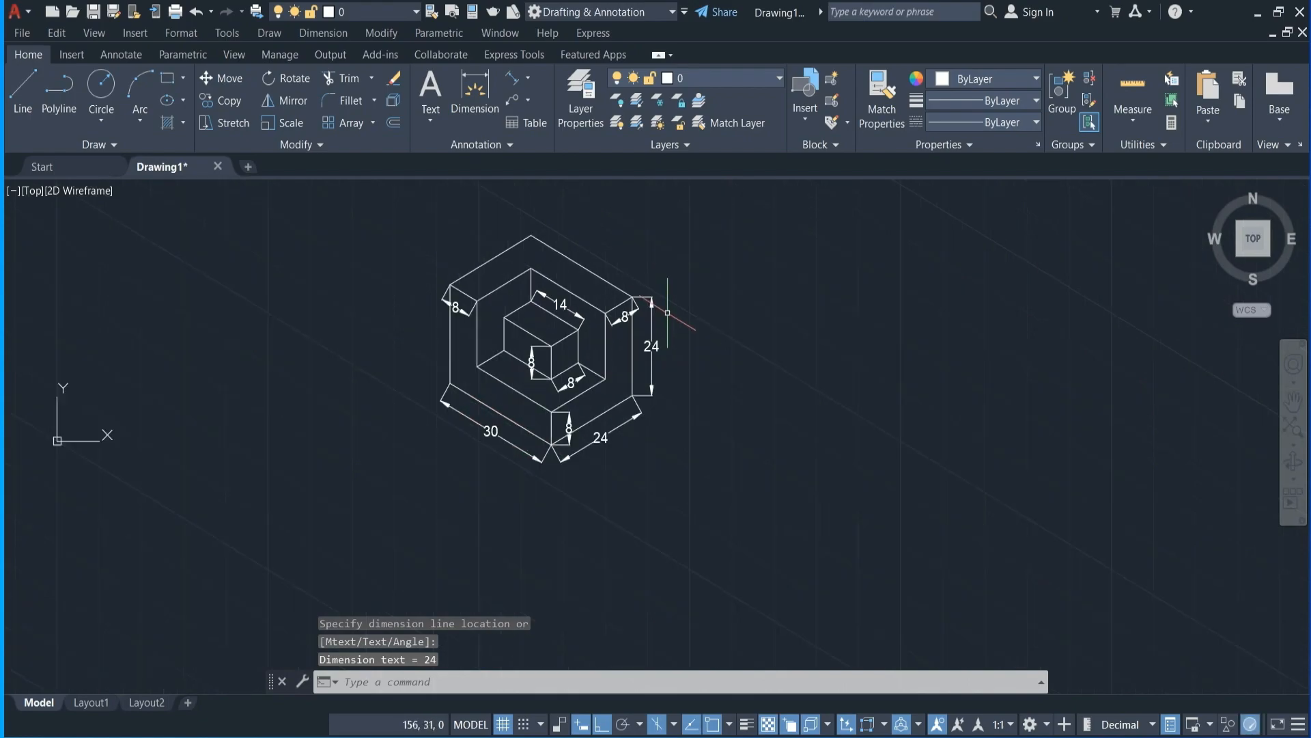
# - Oblique the two bottom dimensions, both frame-end dimensions and the inner block's rear top dimension to vertical, picking the angle along the front vertical edge
pyautogui.click(121, 54)
pyautogui.click(426, 145)
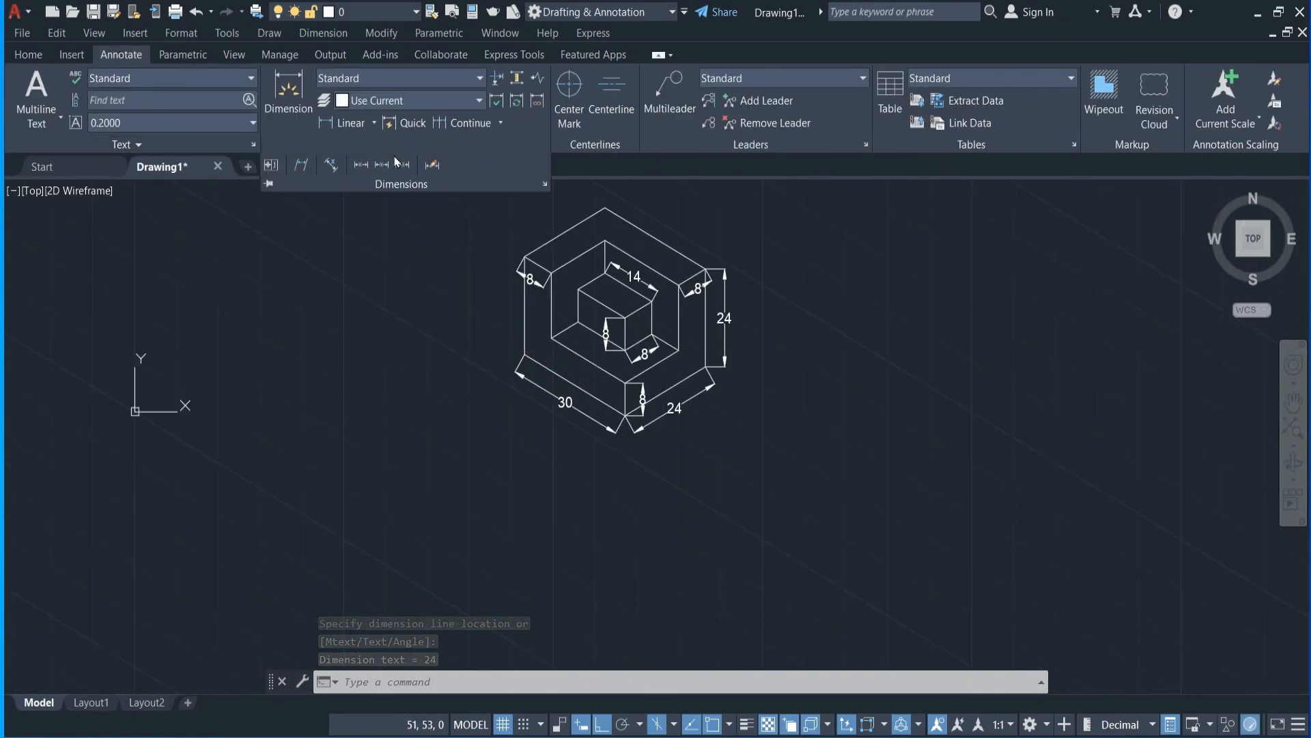
pyautogui.click(300, 167)
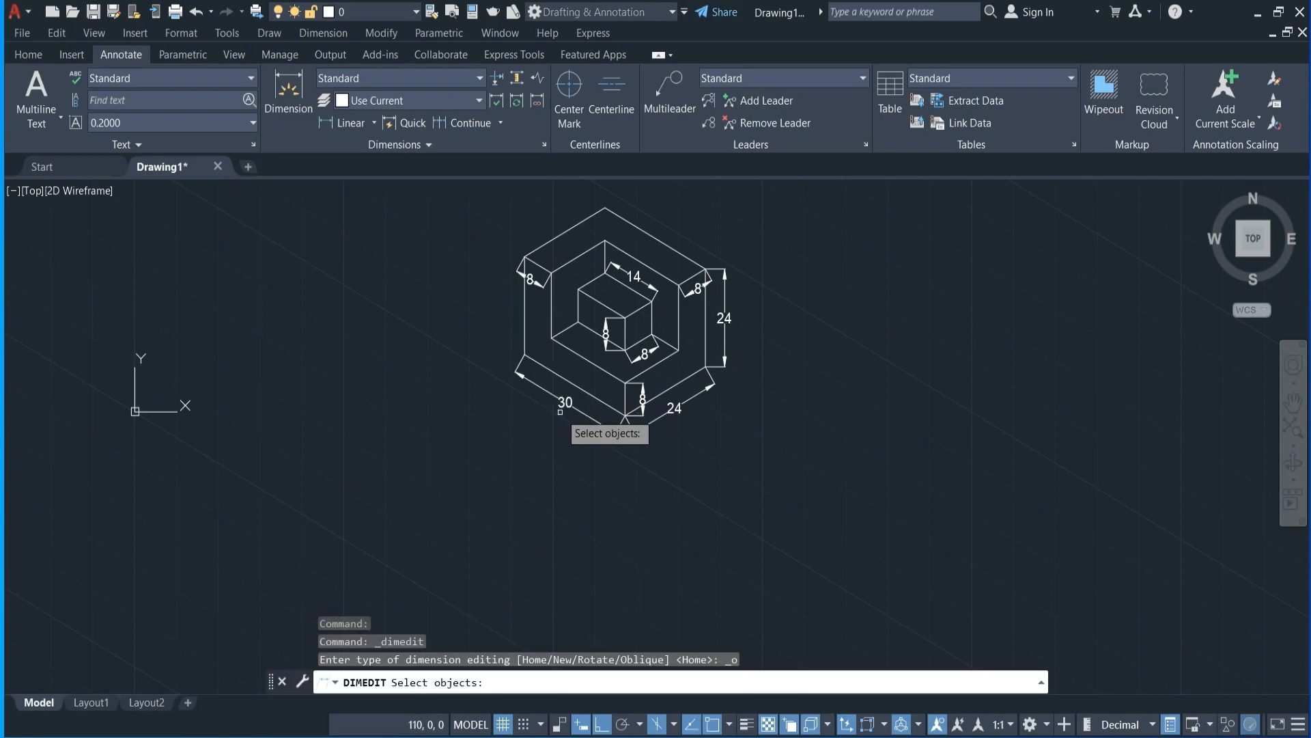
pyautogui.click(605, 408)
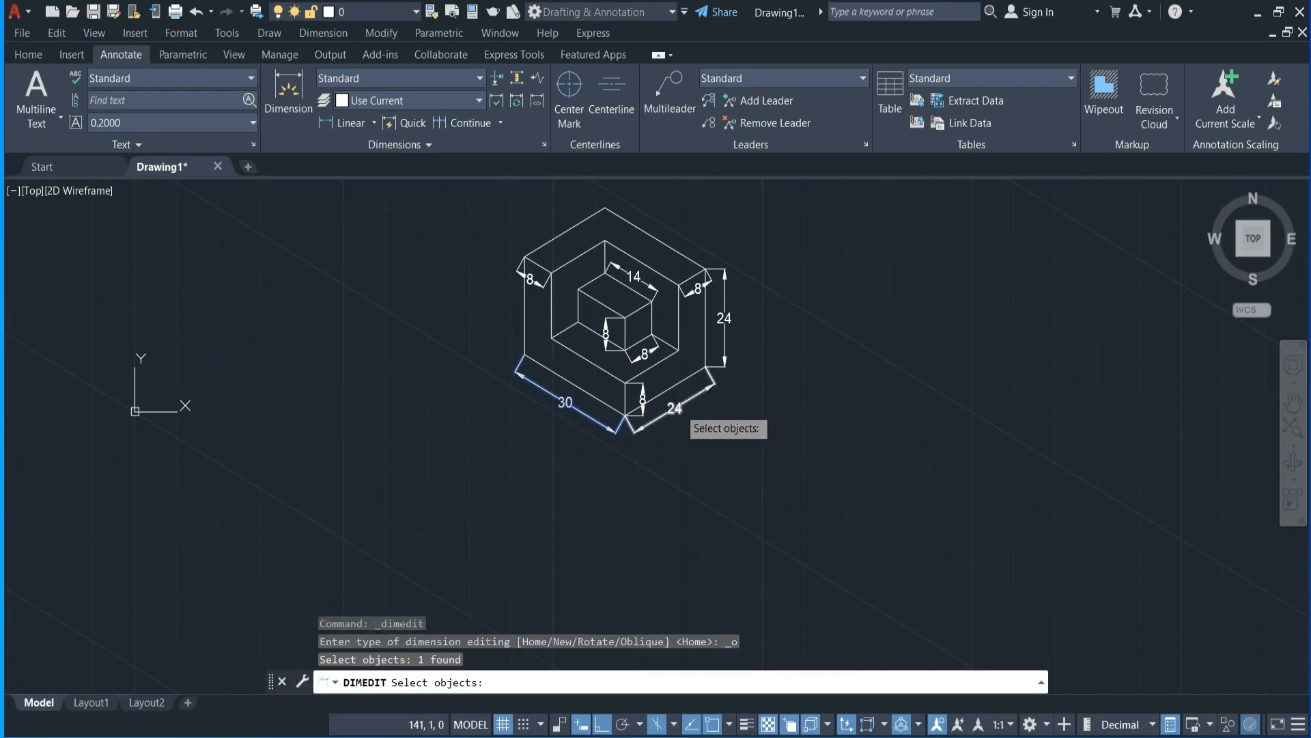
pyautogui.click(675, 408)
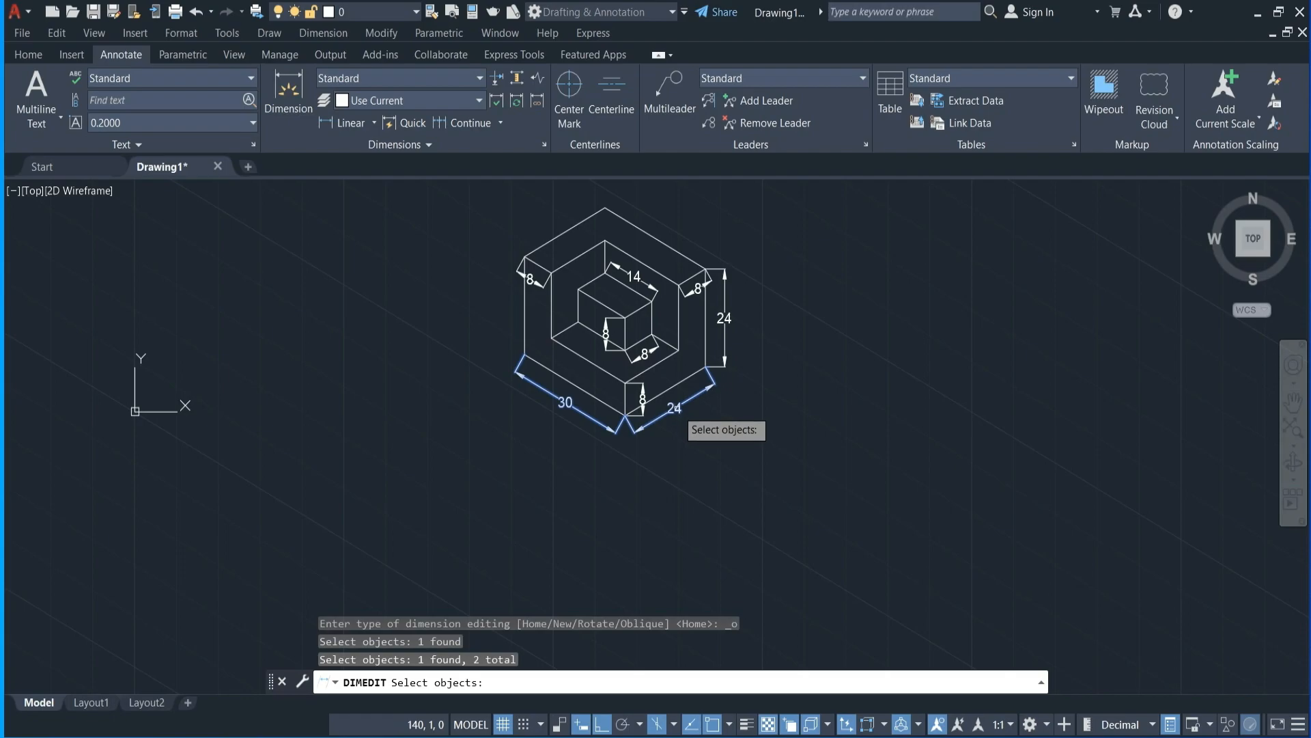
pyautogui.click(698, 289)
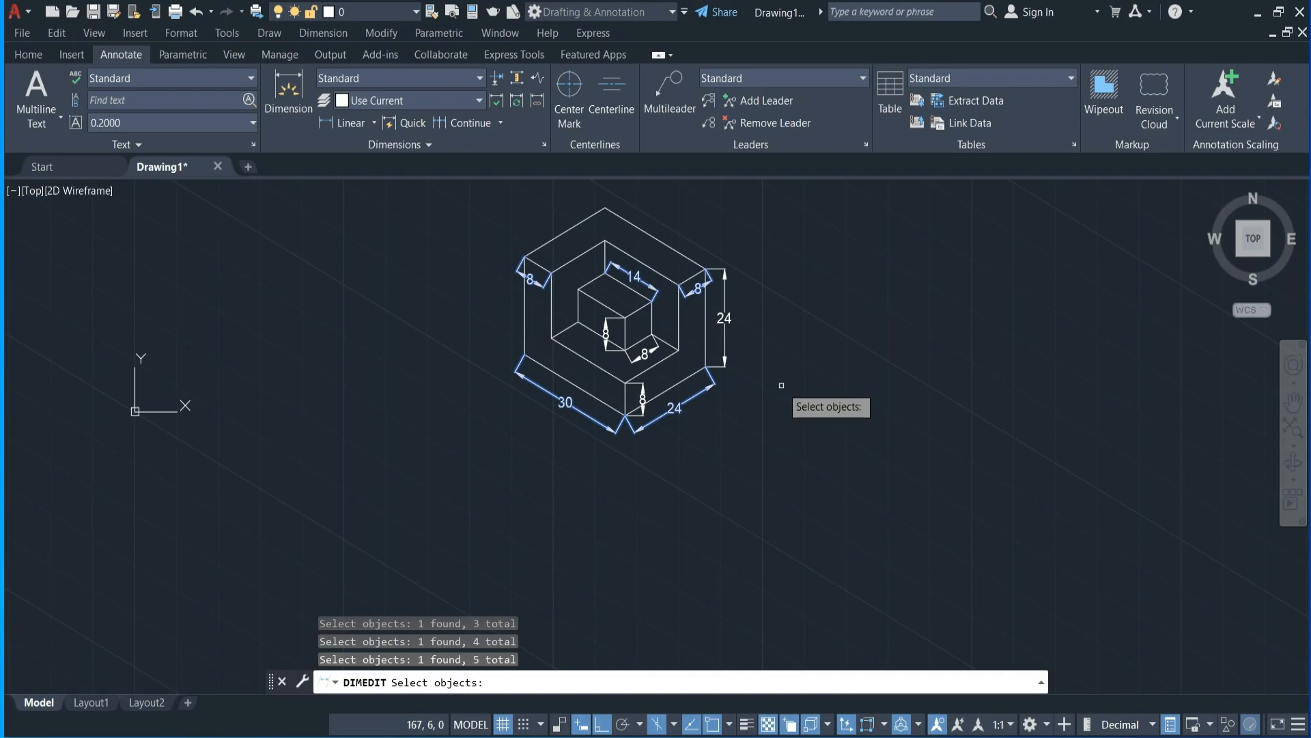
pyautogui.press('Return')
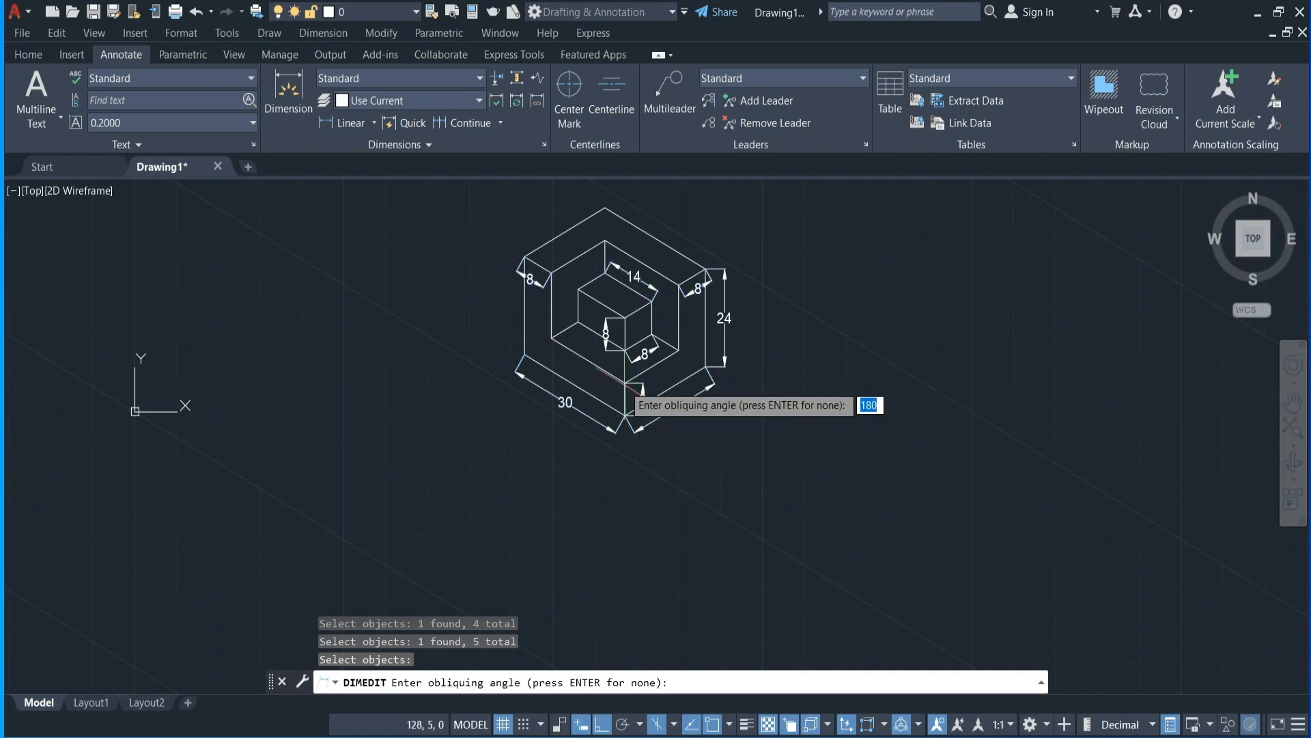
pyautogui.scroll(2, 627, 388)
pyautogui.click(623, 433)
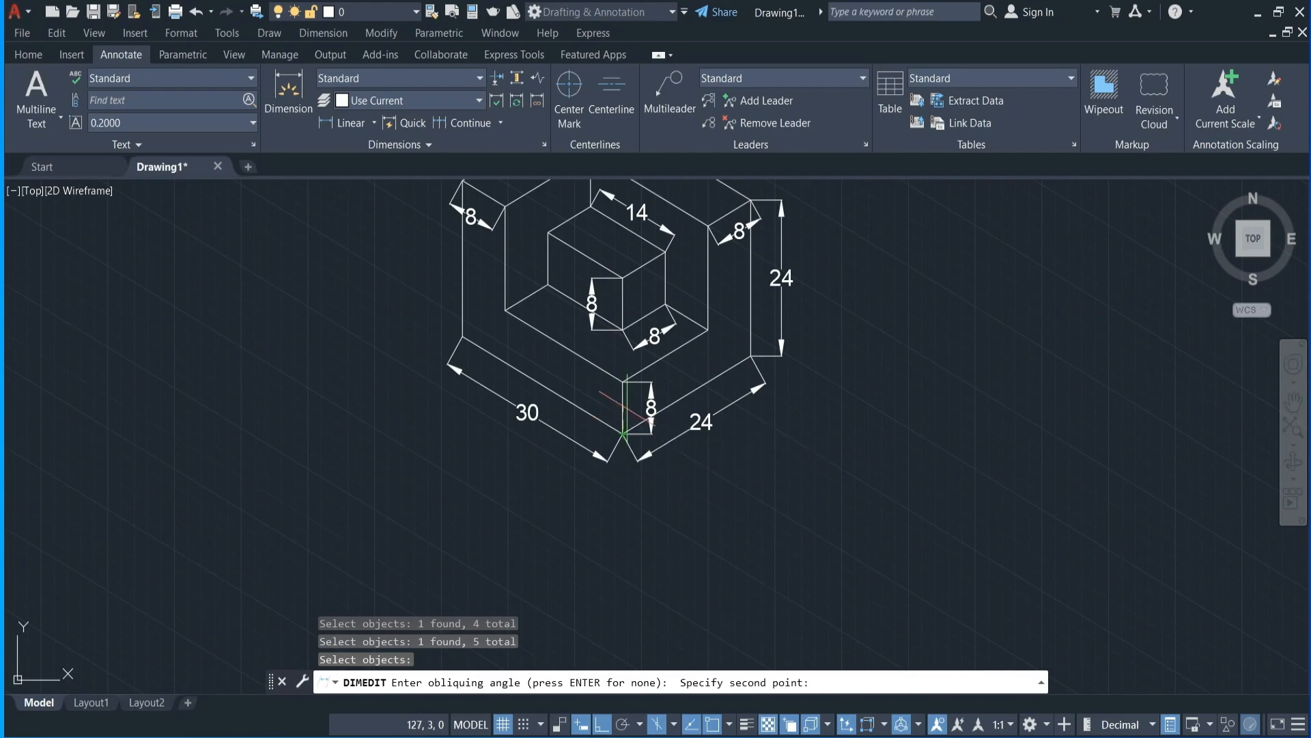
pyautogui.click(626, 384)
pyautogui.scroll(-2, 752, 455)
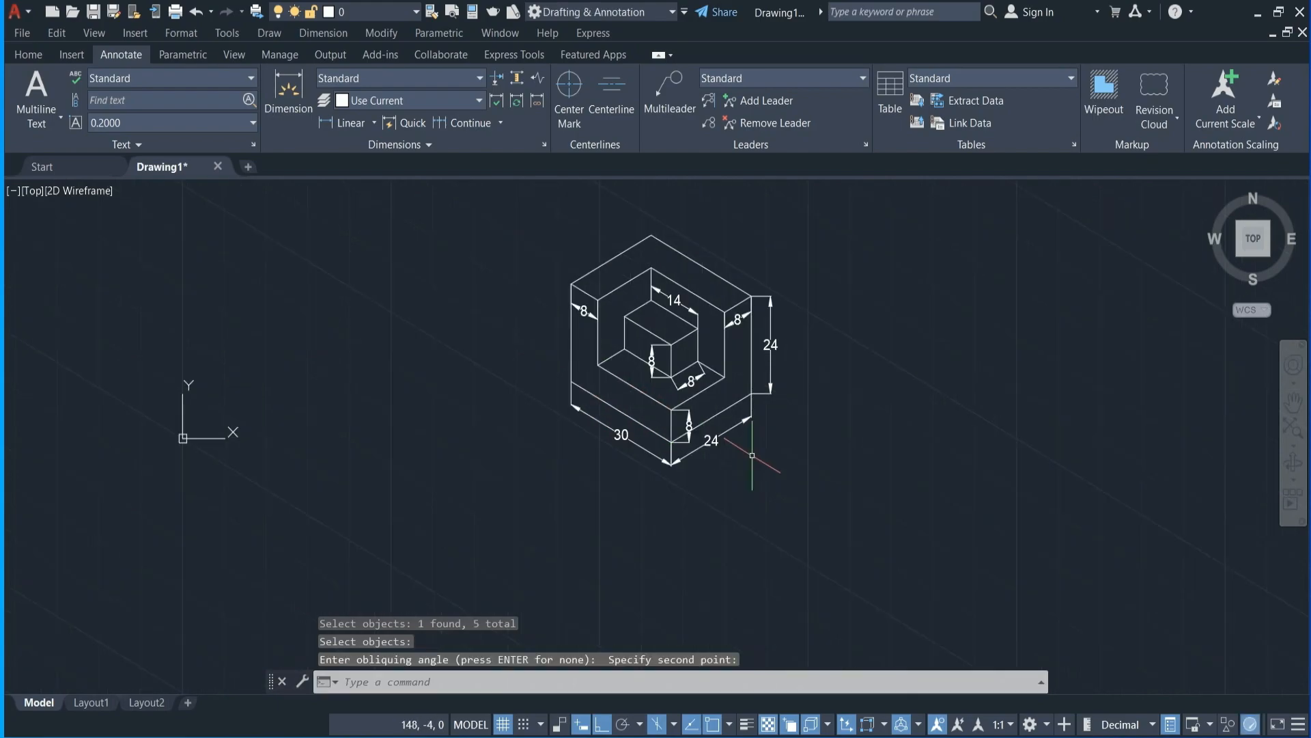
pyautogui.scroll(2, 753, 450)
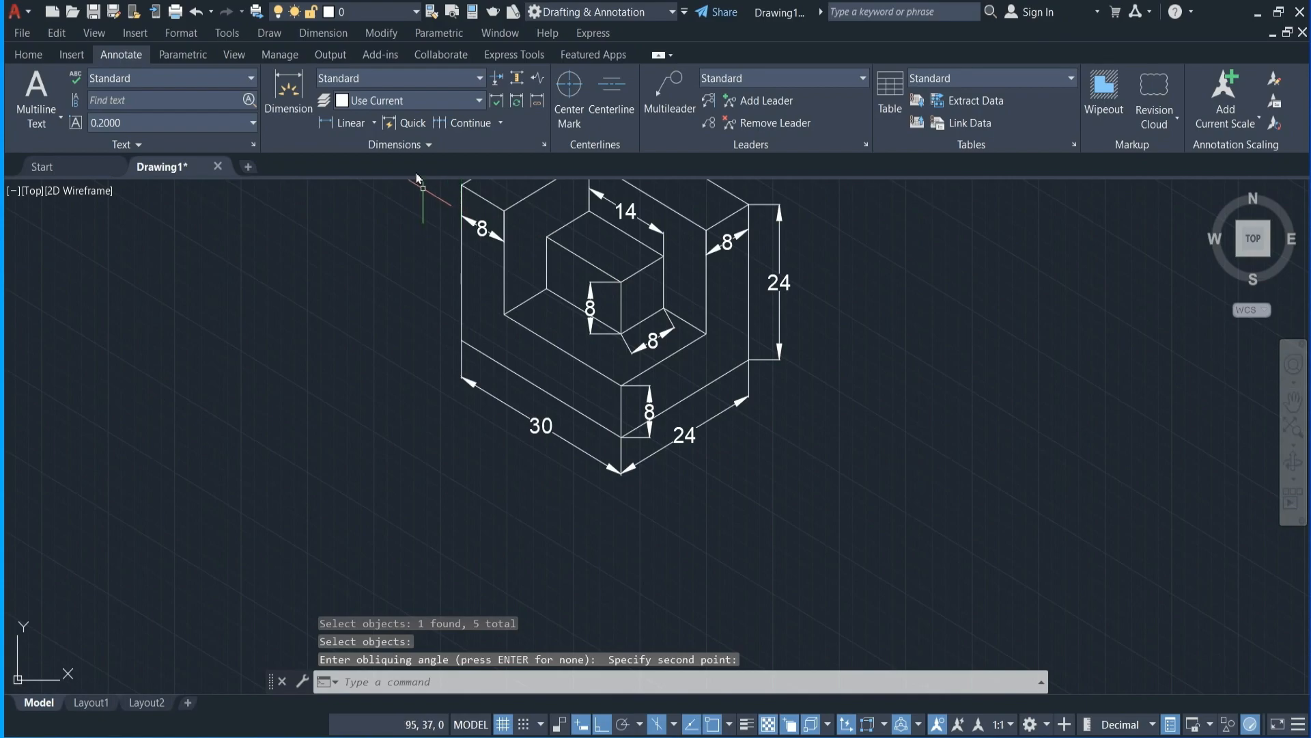
# - Oblique the base-height dimension at the front vertical edge, picking the angle along the base's inner top edge running right from the front corner
pyautogui.click(401, 144)
pyautogui.click(302, 168)
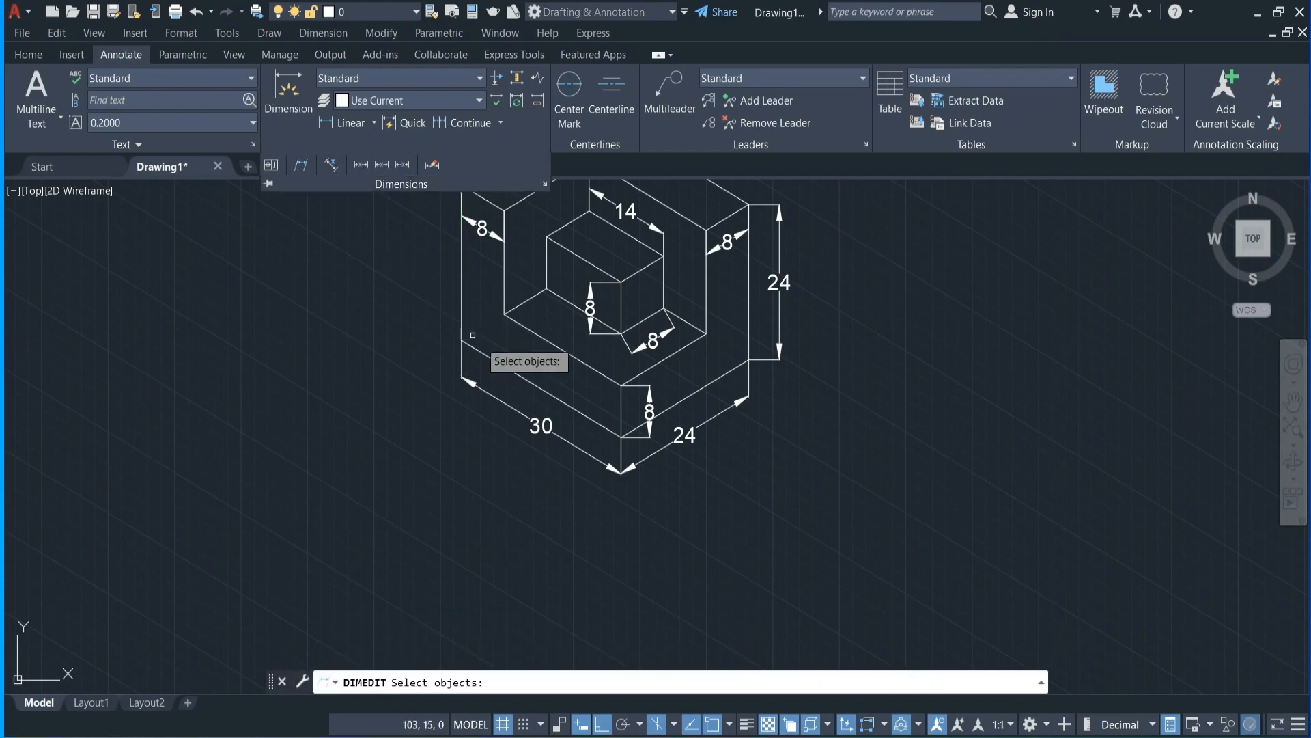
pyautogui.click(652, 418)
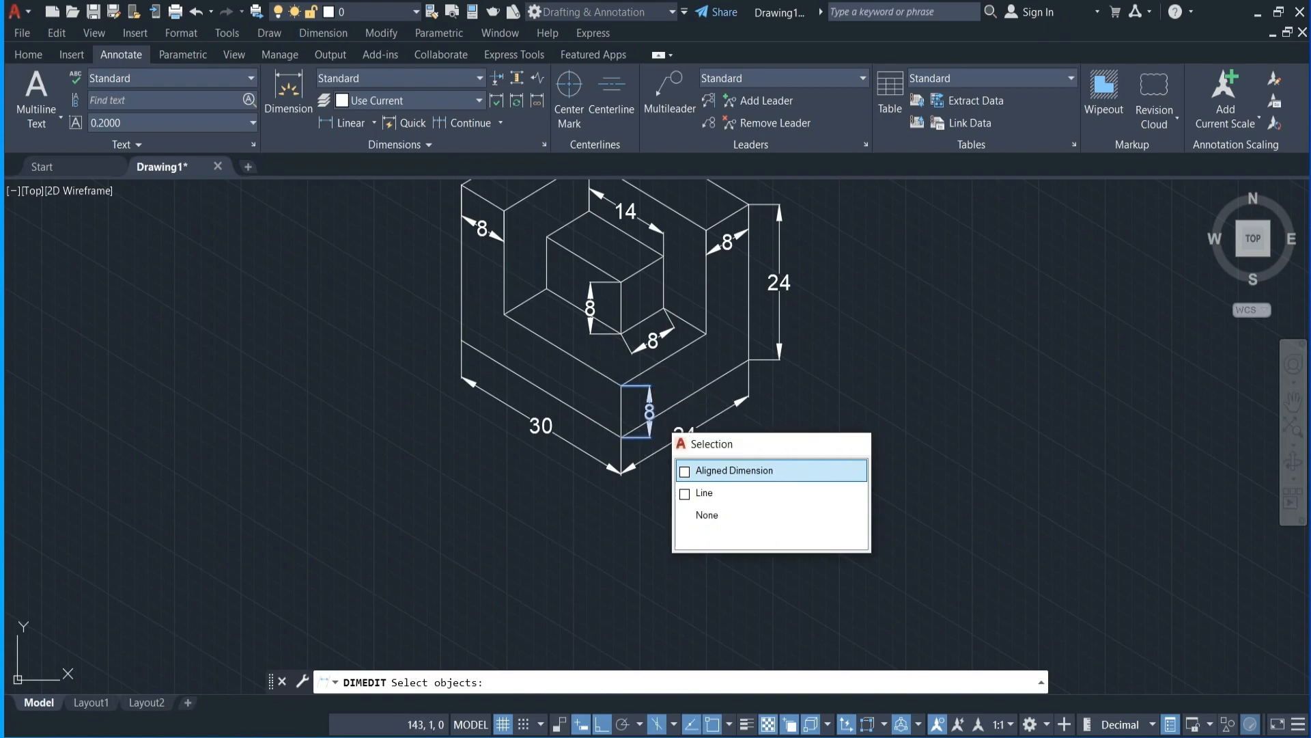
pyautogui.click(857, 444)
pyautogui.click(650, 401)
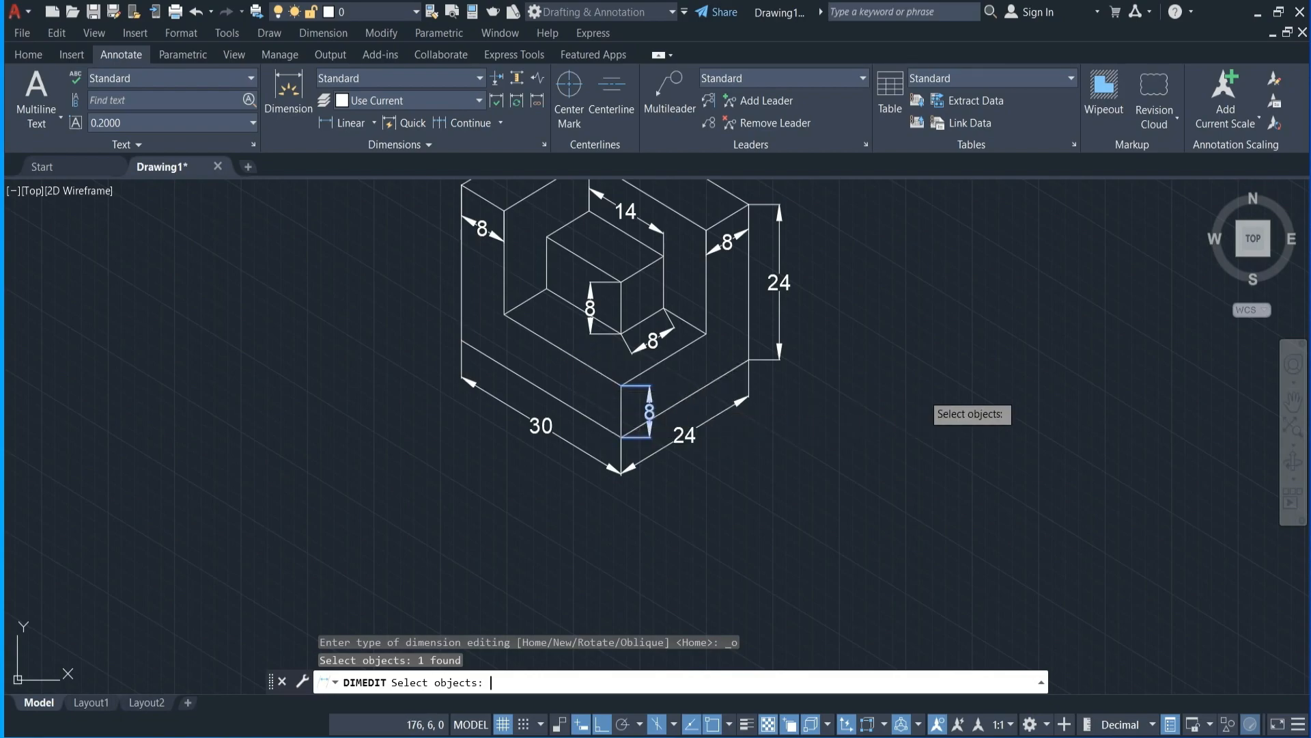
pyautogui.press('Return')
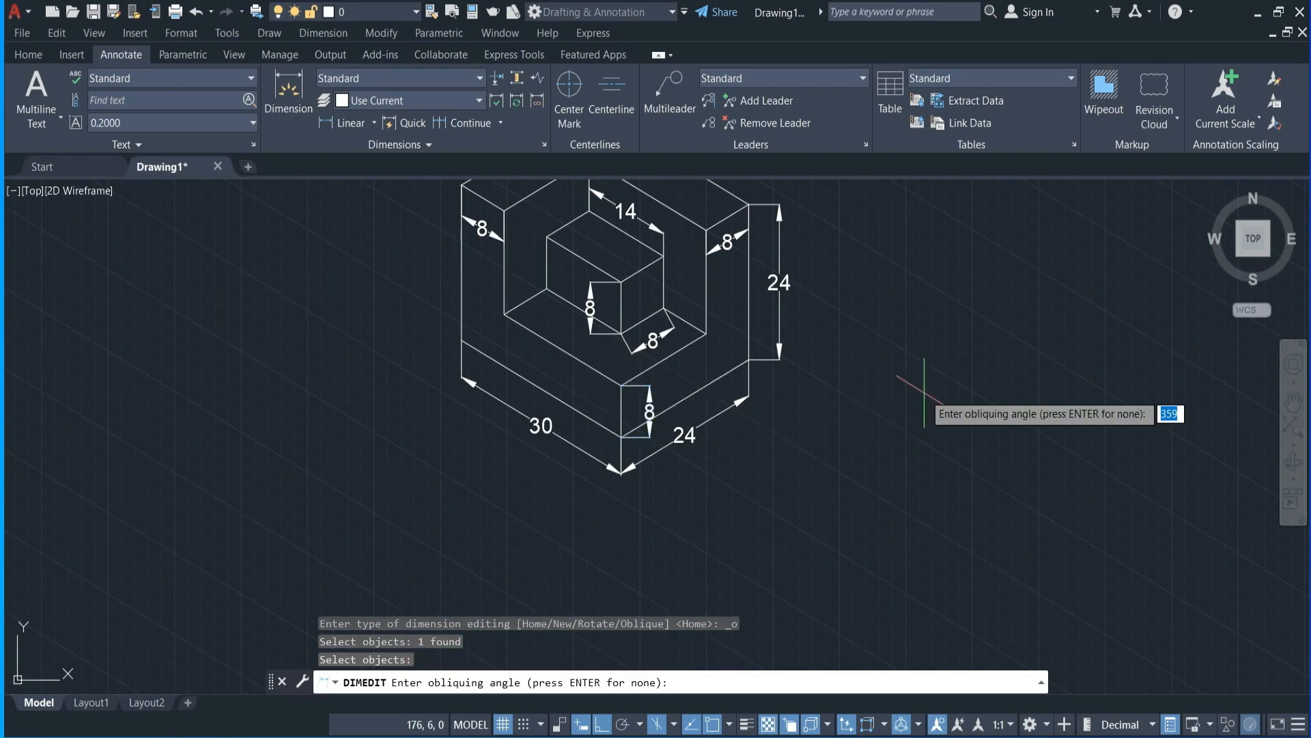
pyautogui.click(706, 334)
pyautogui.click(621, 383)
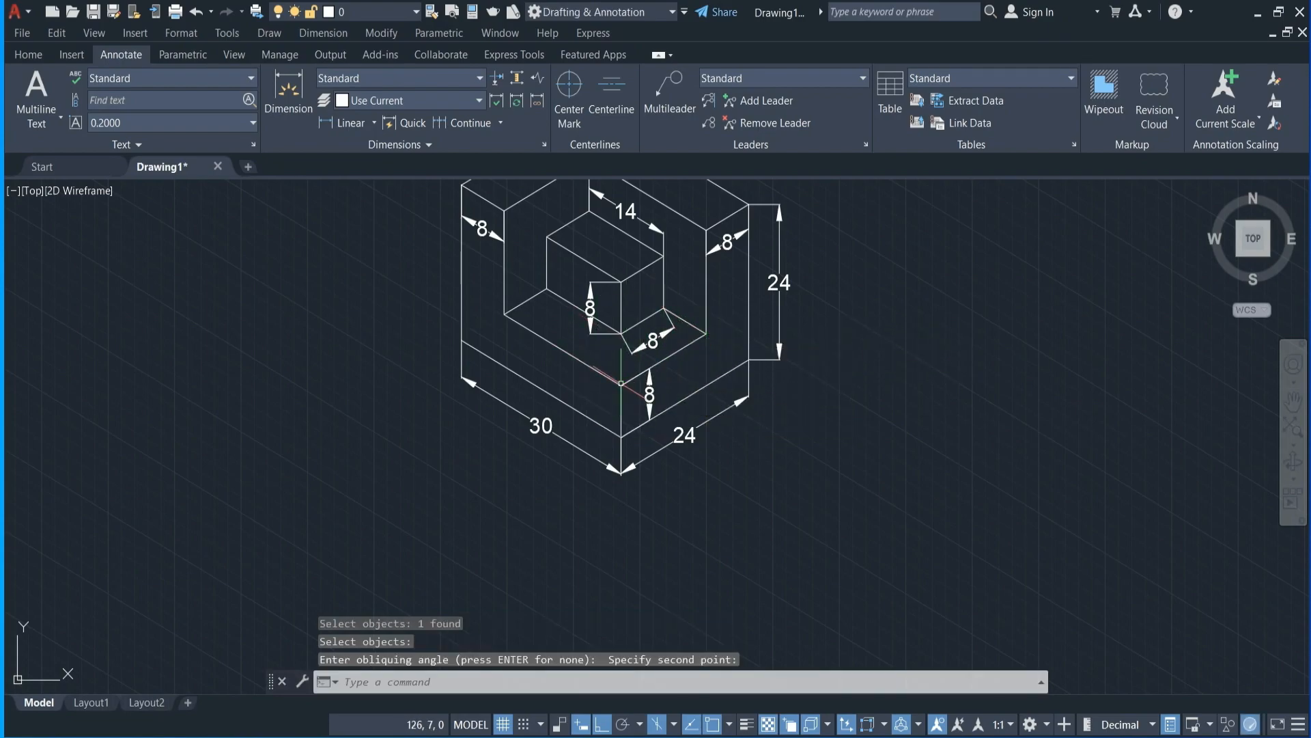
# - Oblique the inner block's height and bottom right edge dimensions, picking the angle along its front left top edge
pyautogui.scroll(-3, 741, 379)
pyautogui.scroll(3, 738, 377)
pyautogui.scroll(-1, 706, 359)
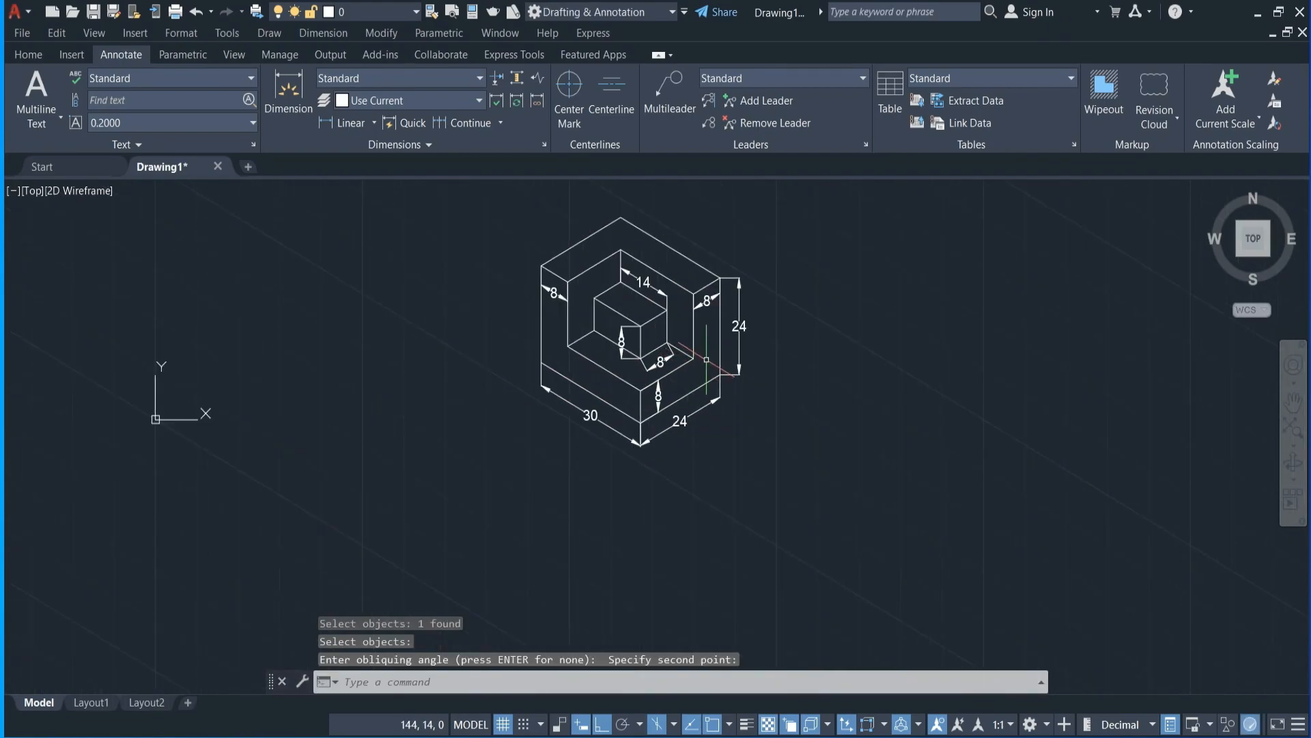
pyautogui.click(400, 144)
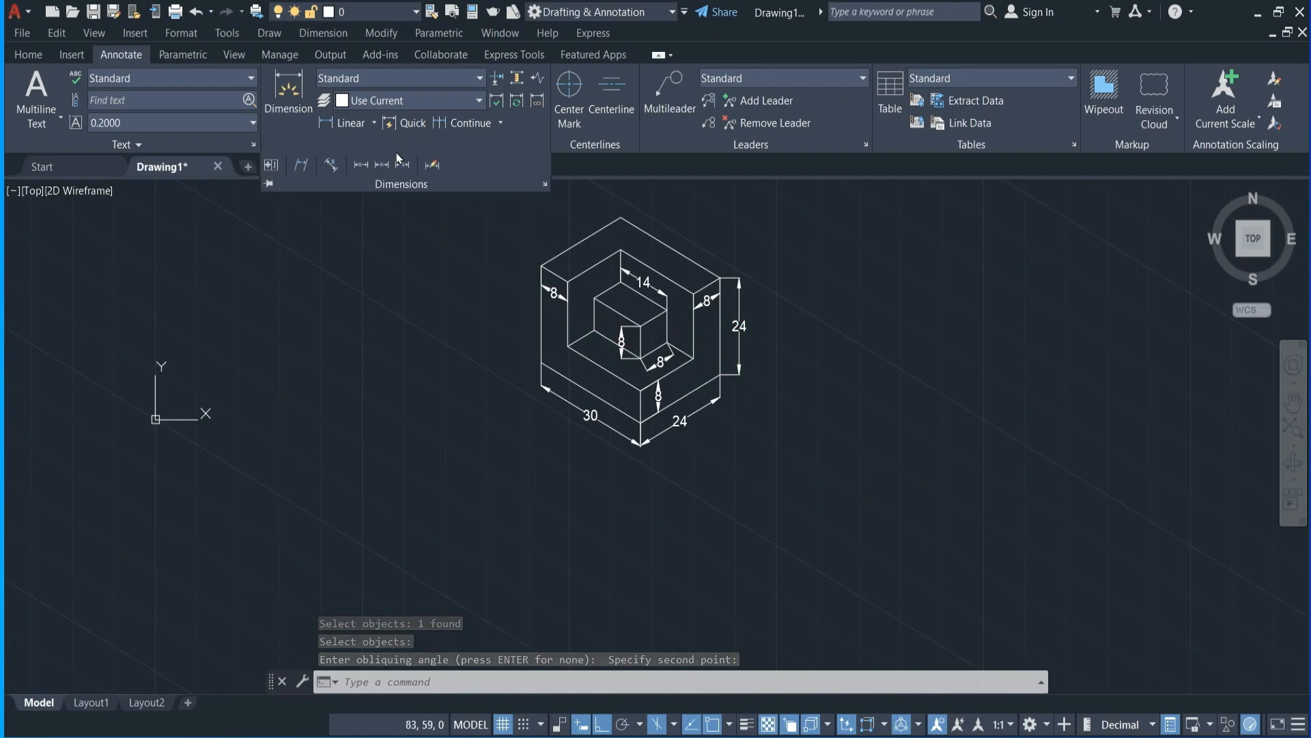
pyautogui.click(304, 168)
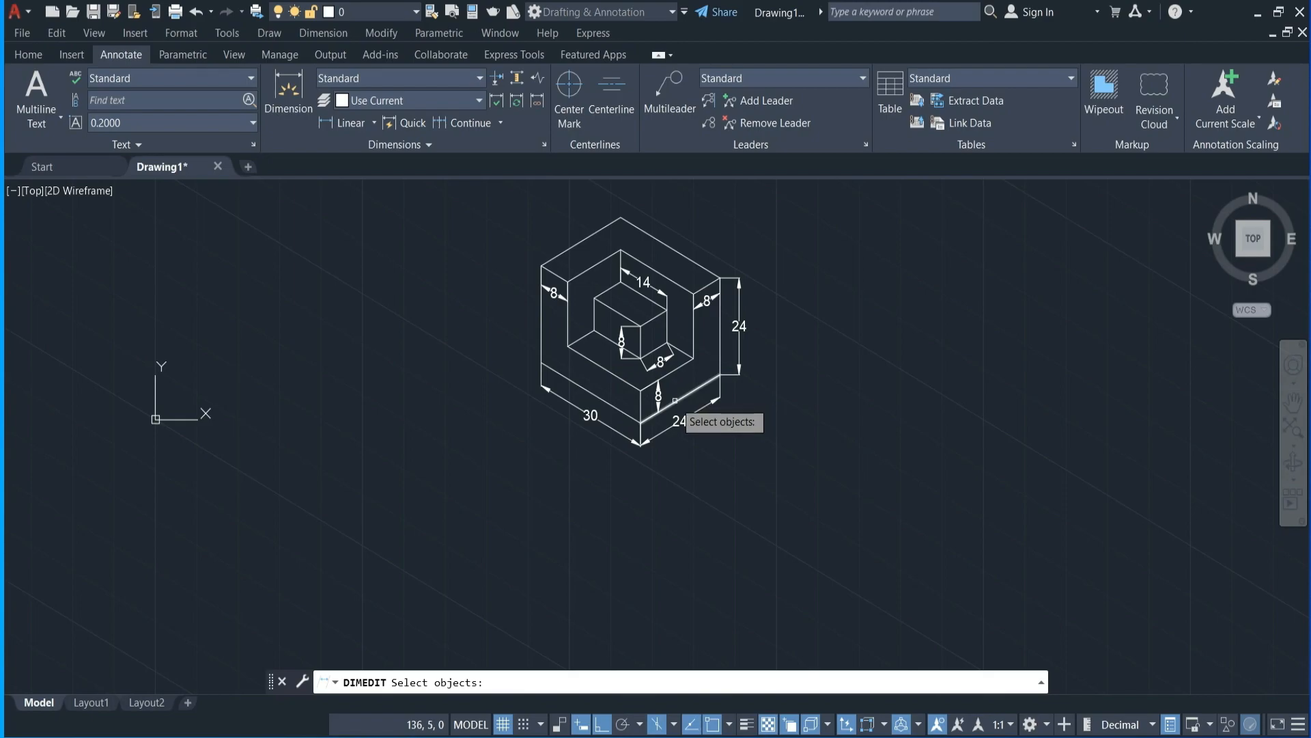
pyautogui.click(623, 342)
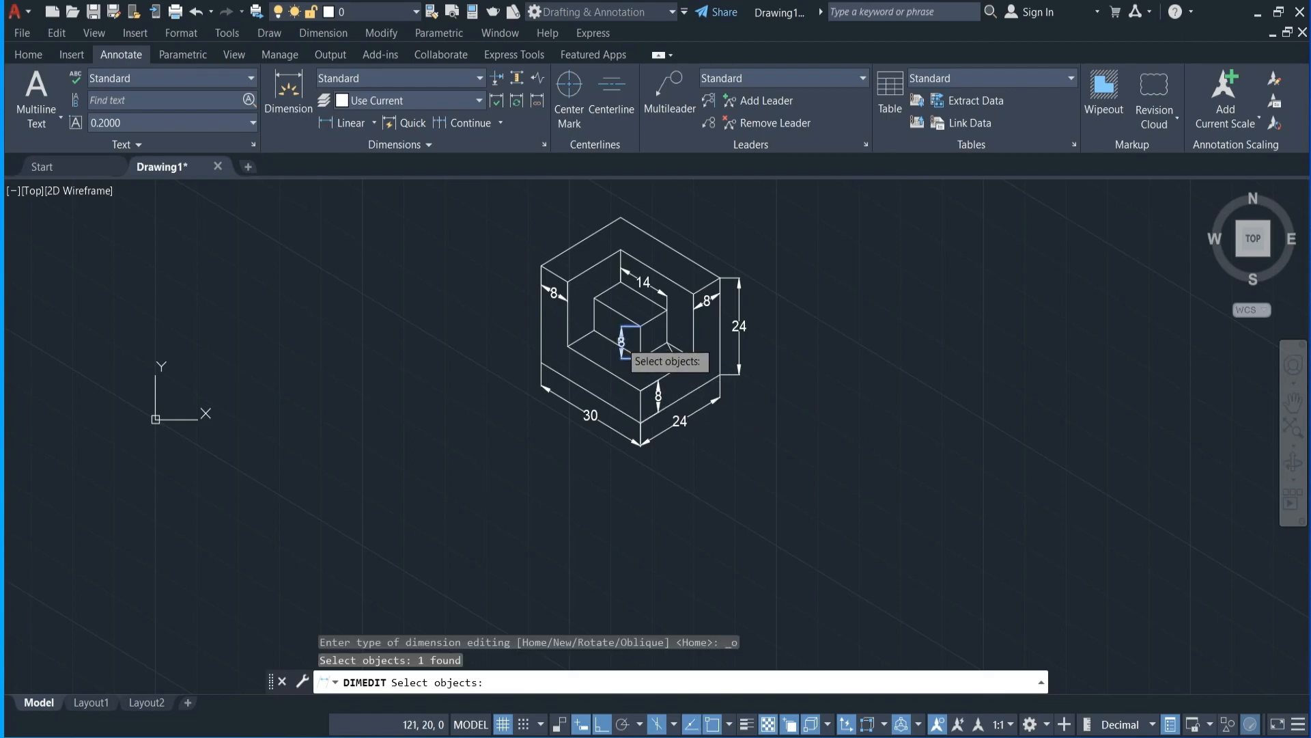
pyautogui.click(661, 362)
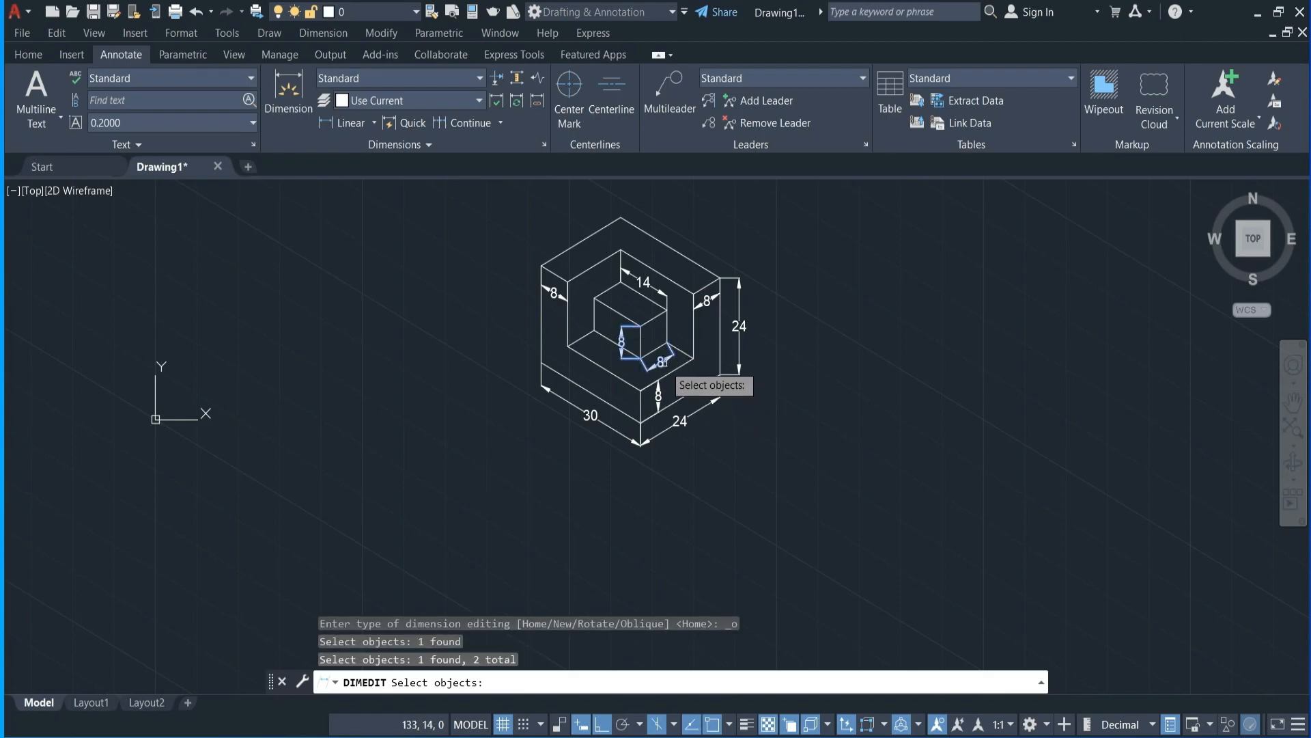
pyautogui.scroll(2, 660, 362)
pyautogui.press('Return')
pyautogui.click(624, 302)
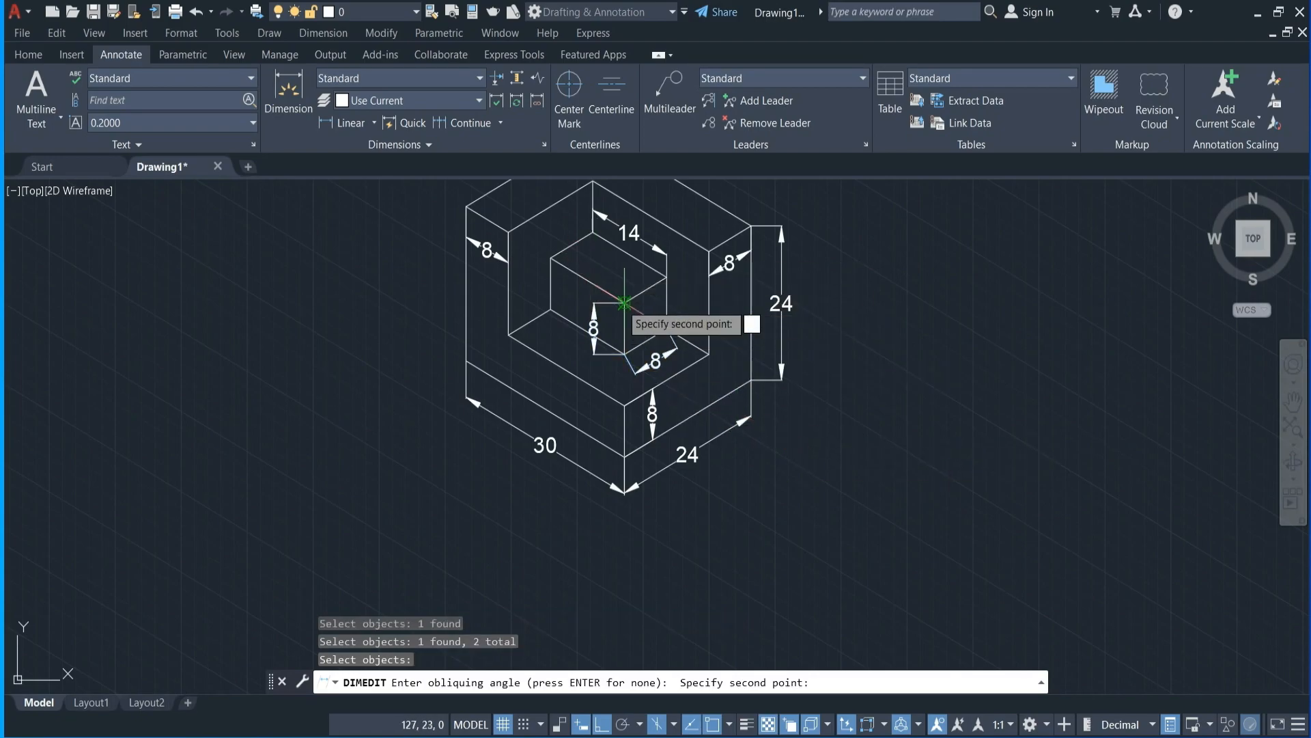
pyautogui.click(551, 261)
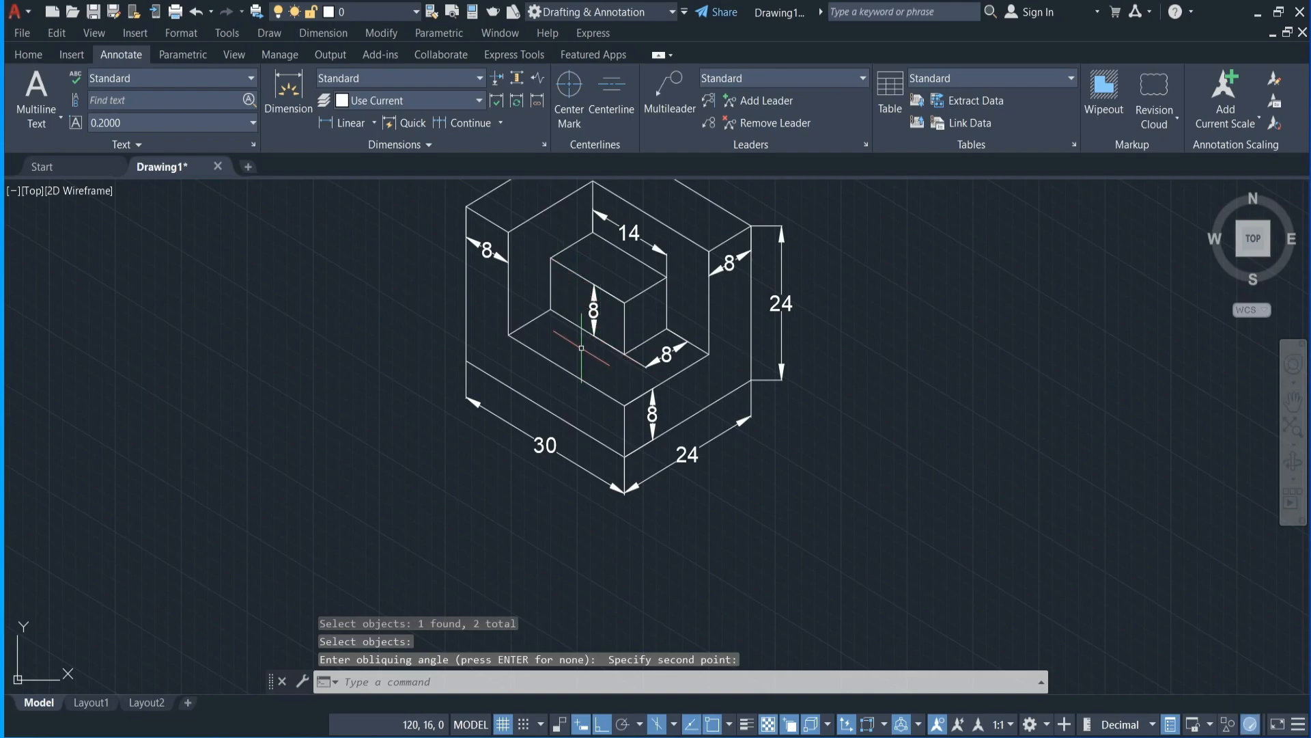
# - Oblique the outer block's full-height right dimension, picking the angle along the top edge of the frame's right end
pyautogui.click(397, 144)
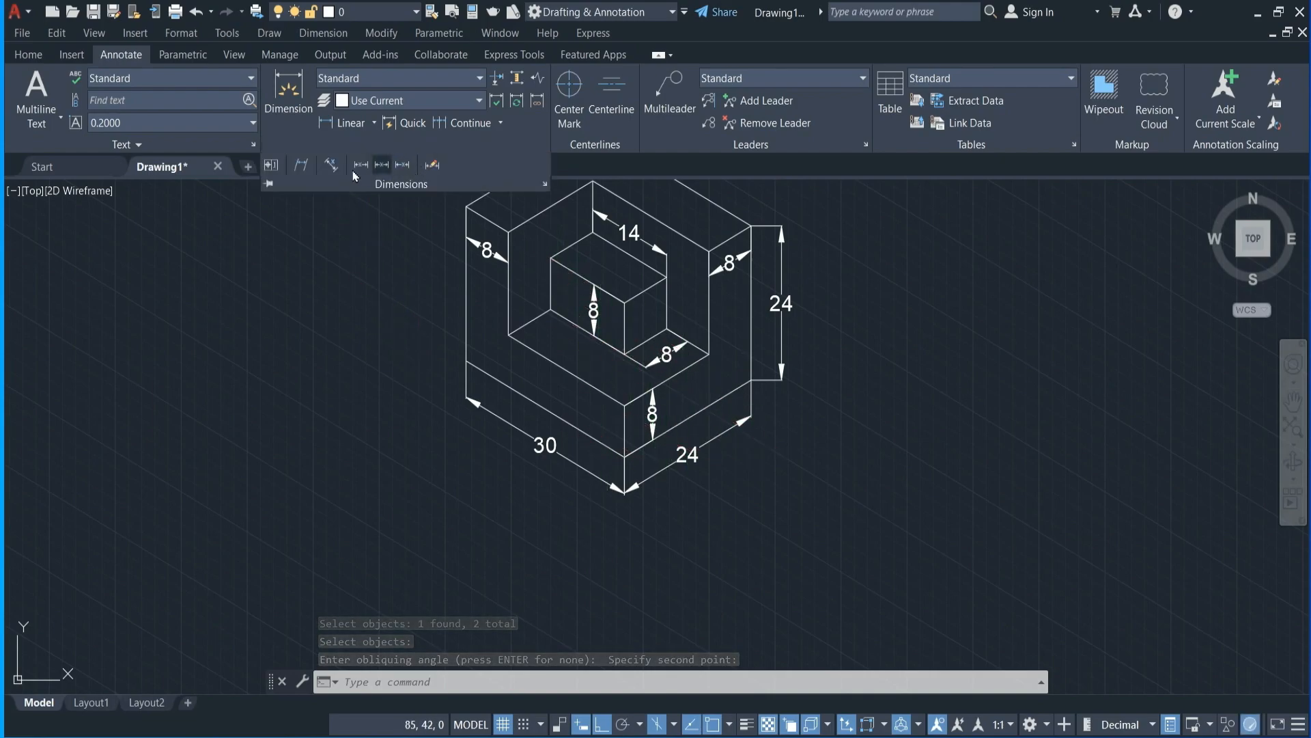
pyautogui.click(301, 165)
pyautogui.click(779, 301)
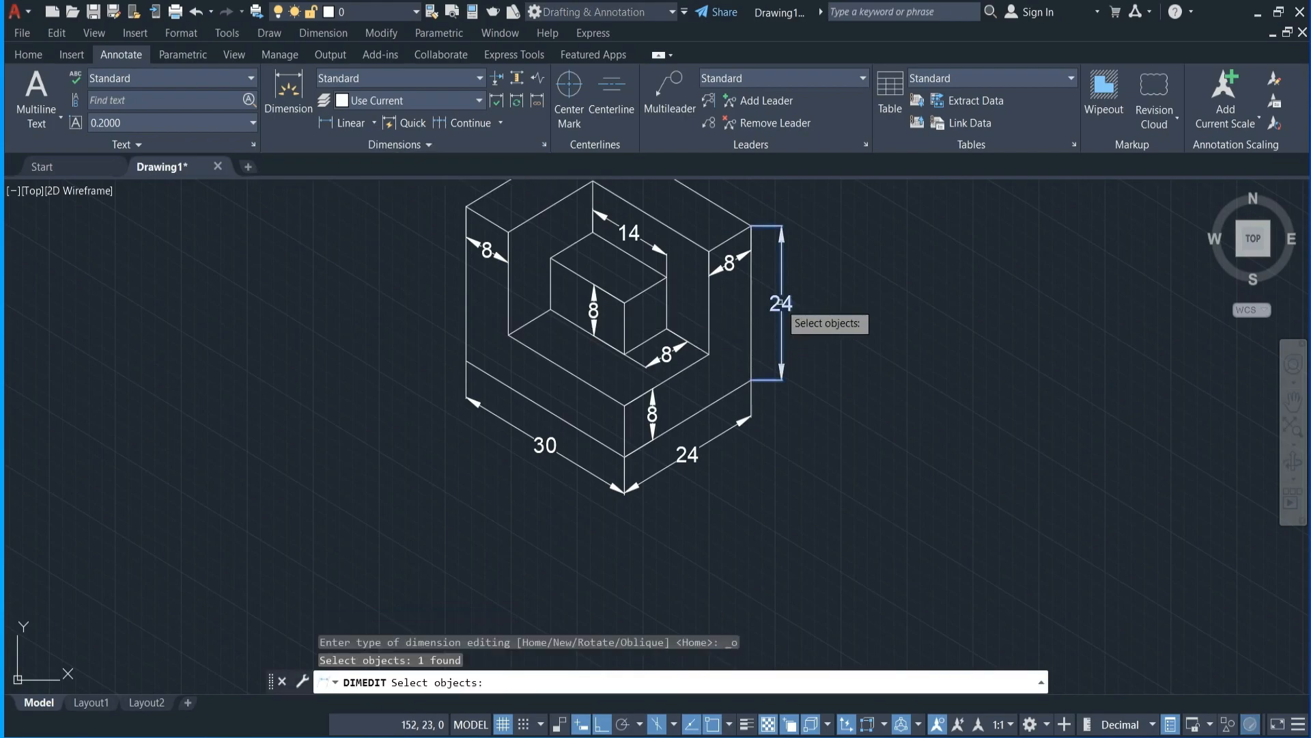
pyautogui.press('Return')
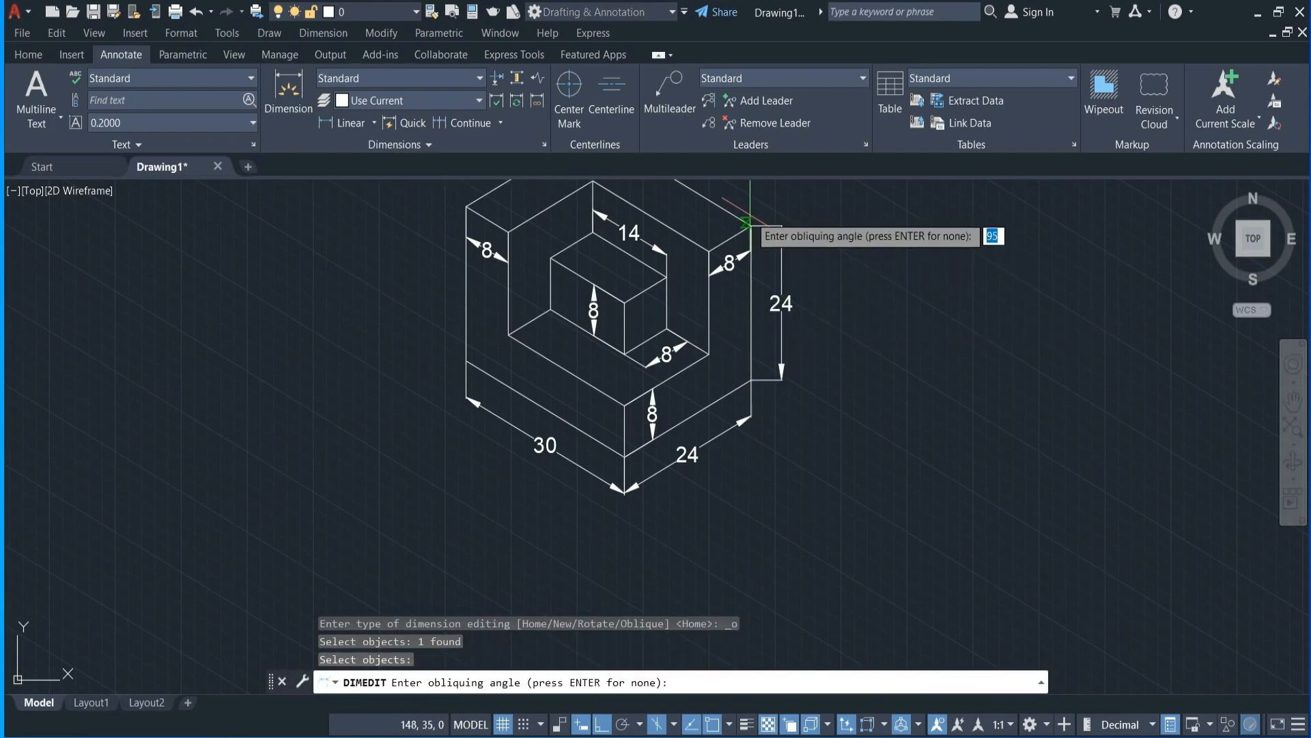
pyautogui.click(750, 226)
pyautogui.click(707, 251)
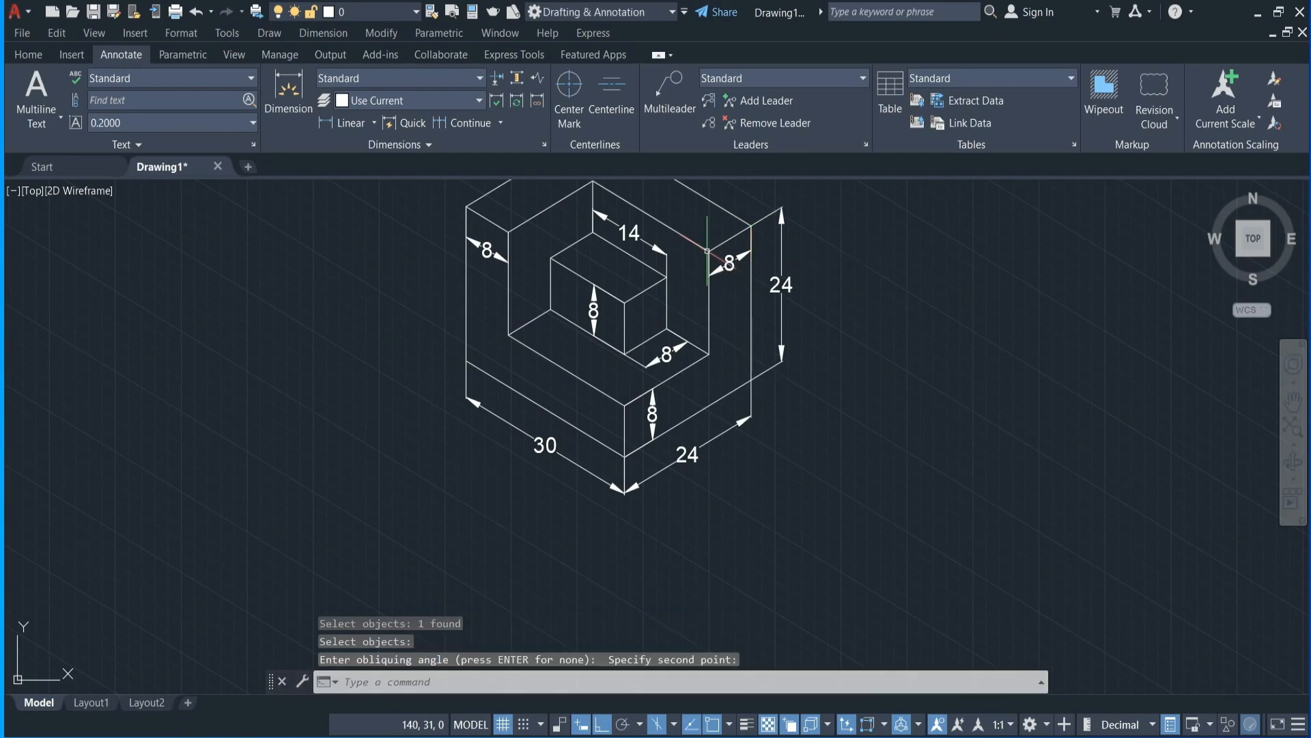
pyautogui.scroll(-2, 915, 351)
pyautogui.scroll(2, 776, 376)
pyautogui.scroll(-3, 776, 376)
pyautogui.scroll(3, 776, 376)
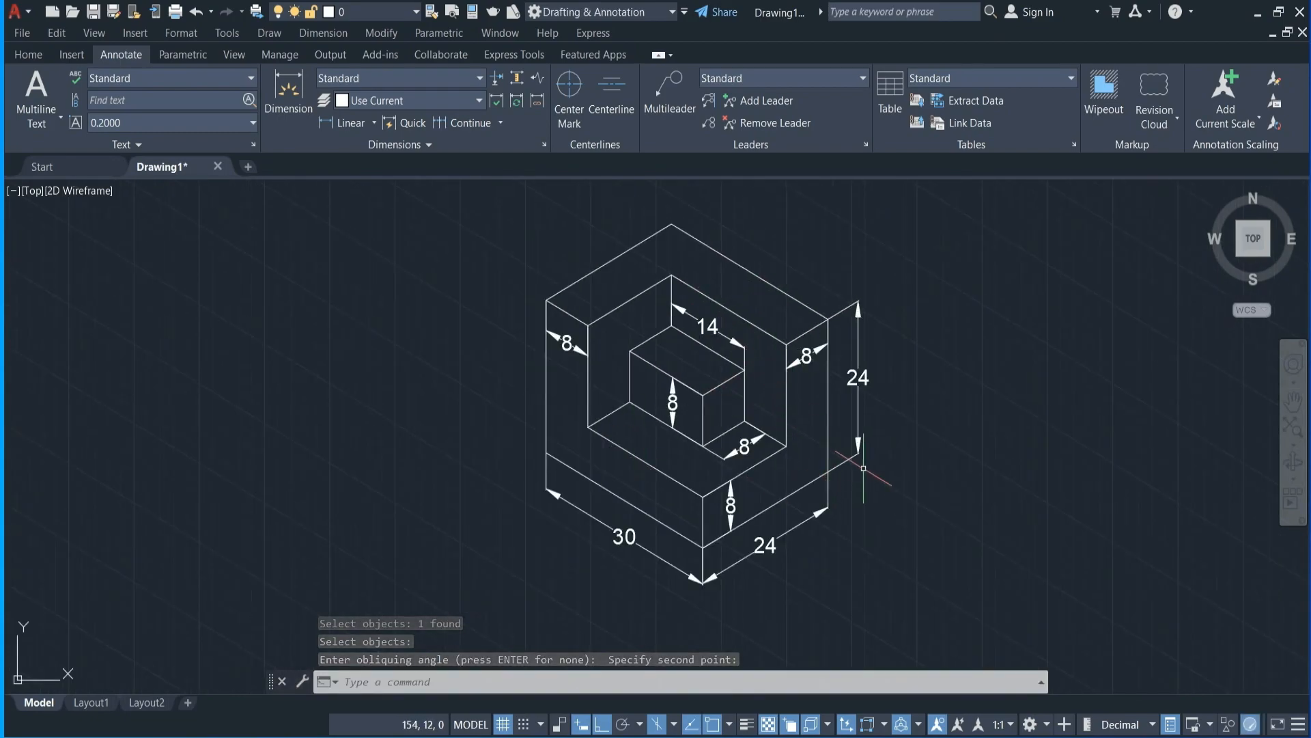
pyautogui.press('Escape')
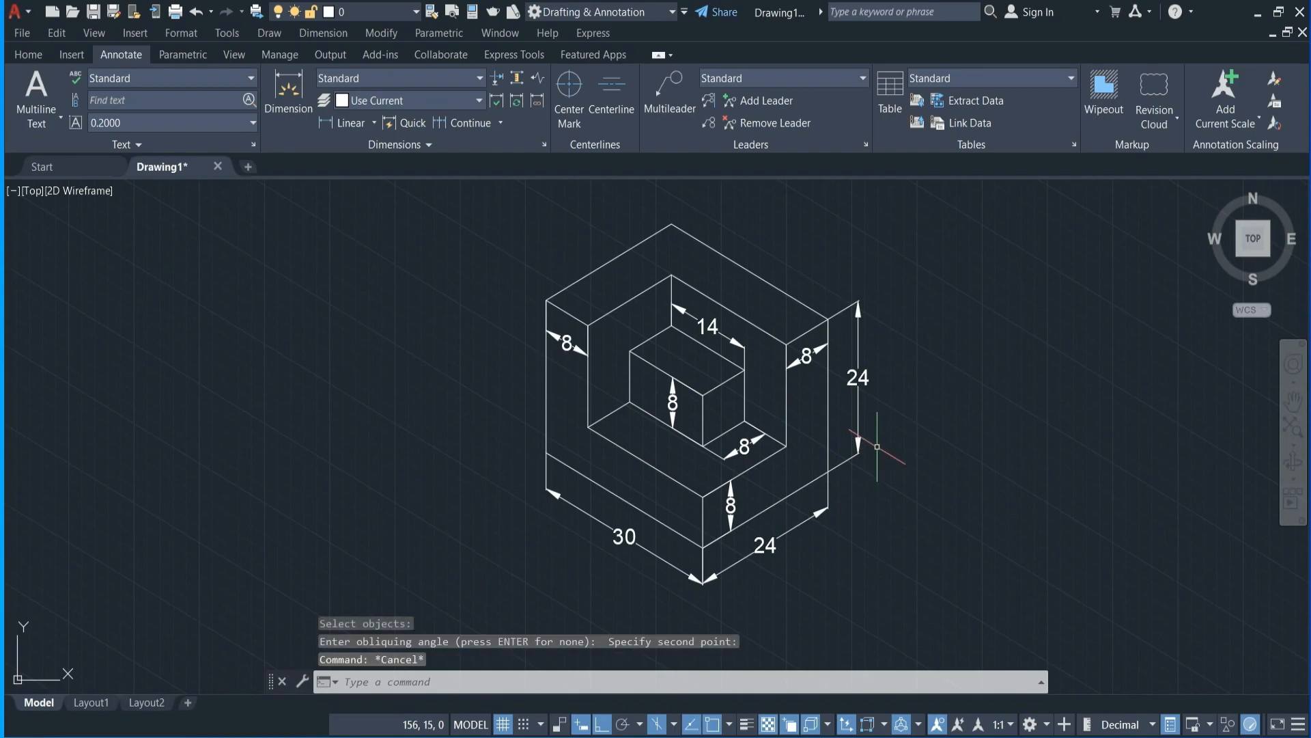
# - Create a layer named line and set its color to yellow, index 50
pyautogui.click(28, 55)
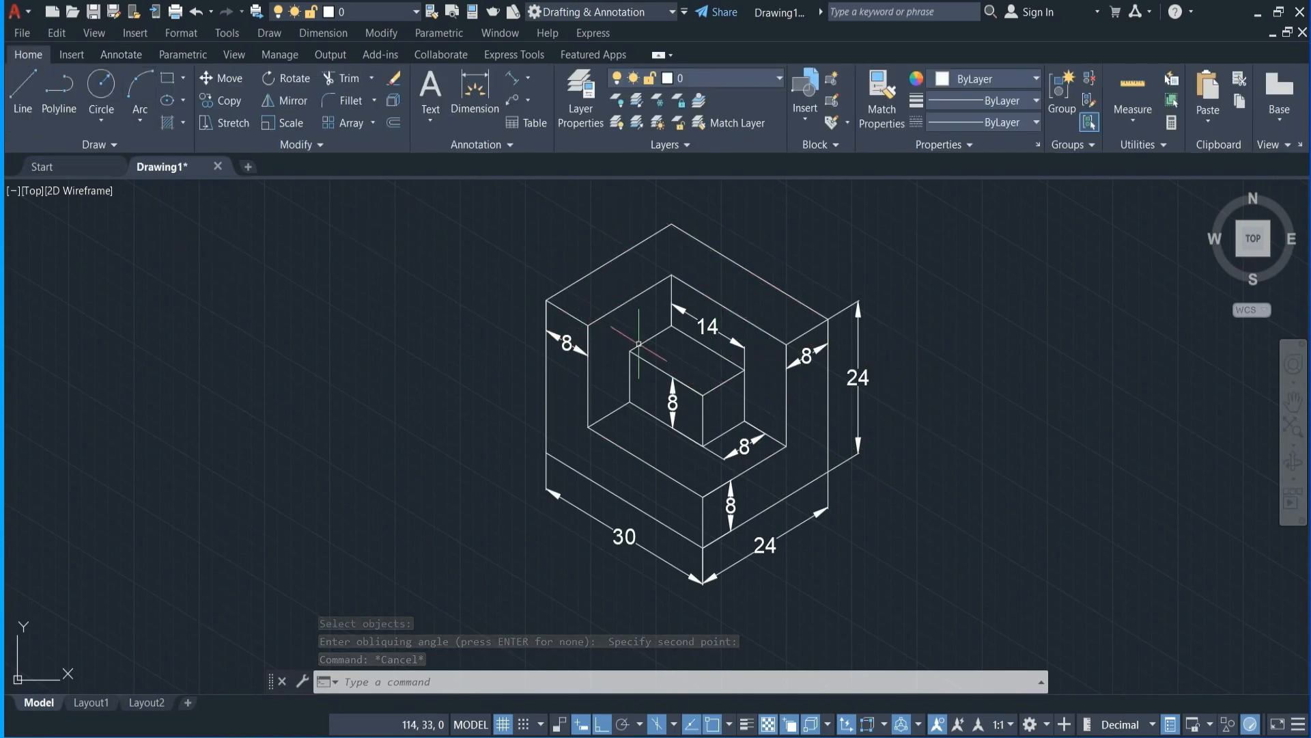
pyautogui.click(581, 103)
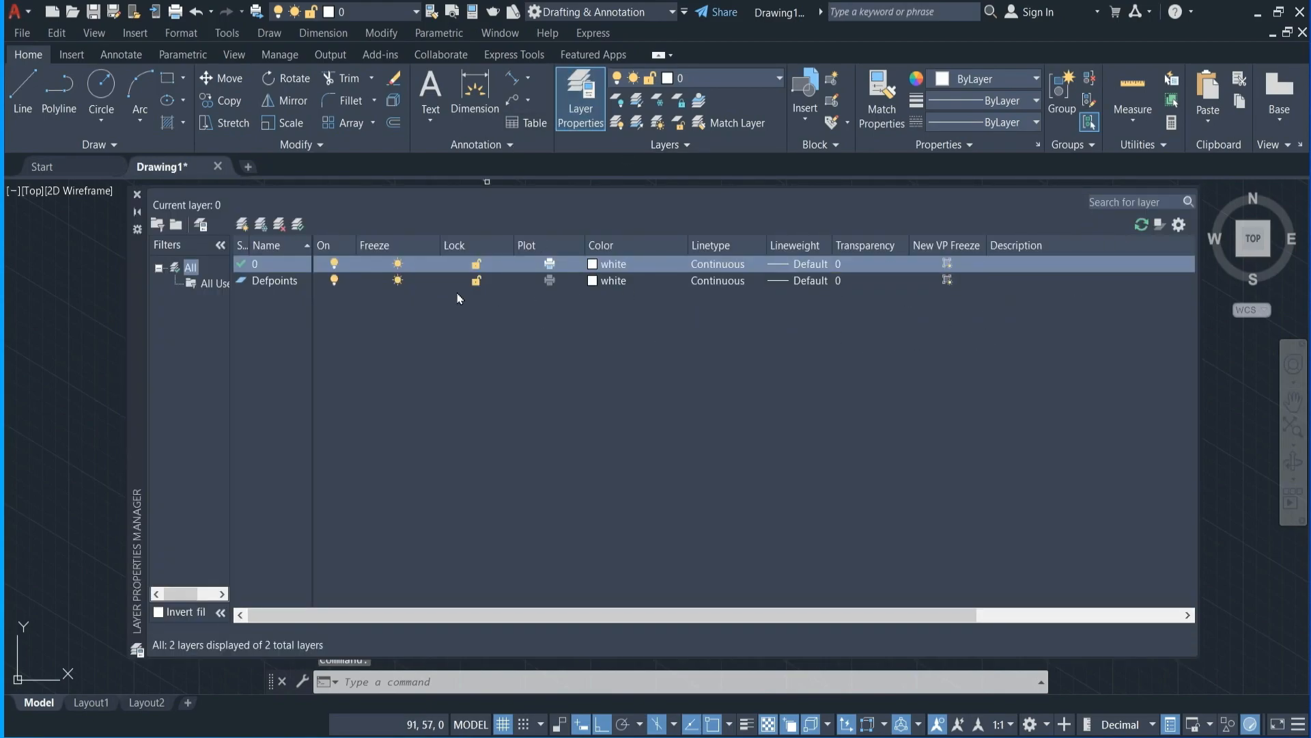
pyautogui.click(243, 224)
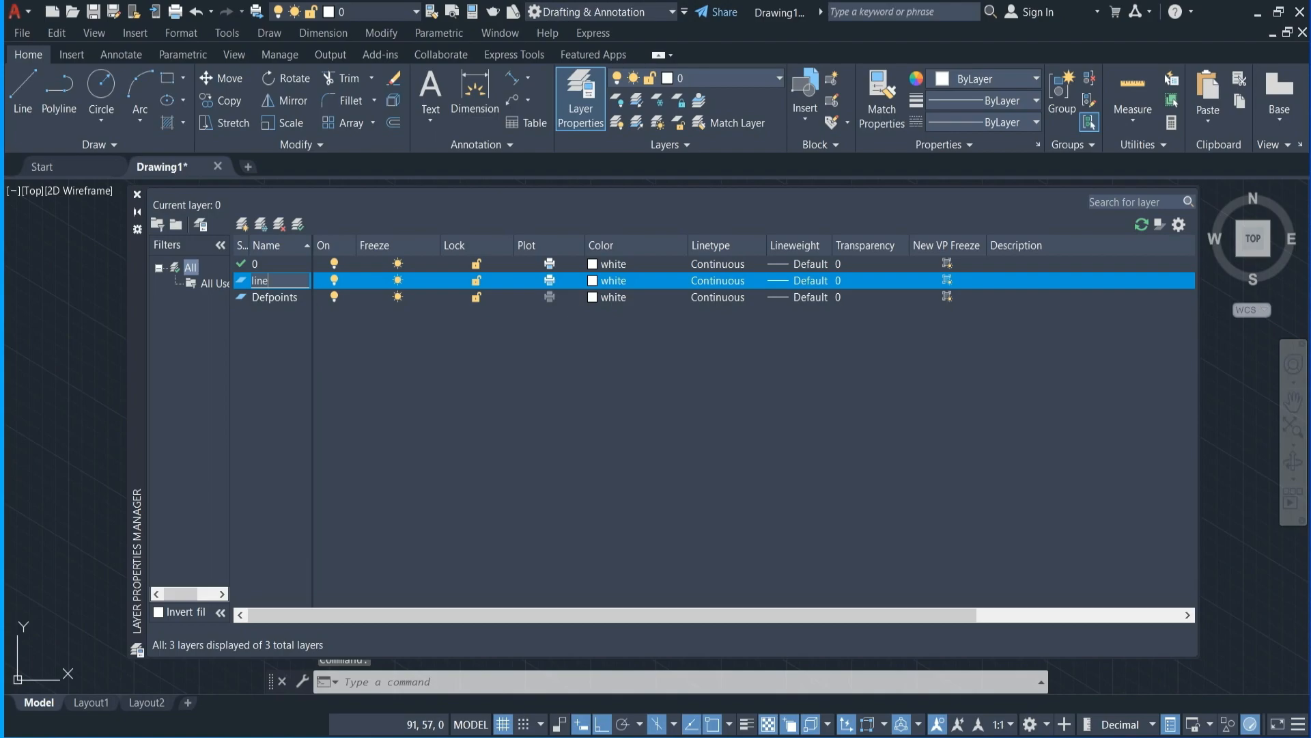
pyautogui.click(593, 281)
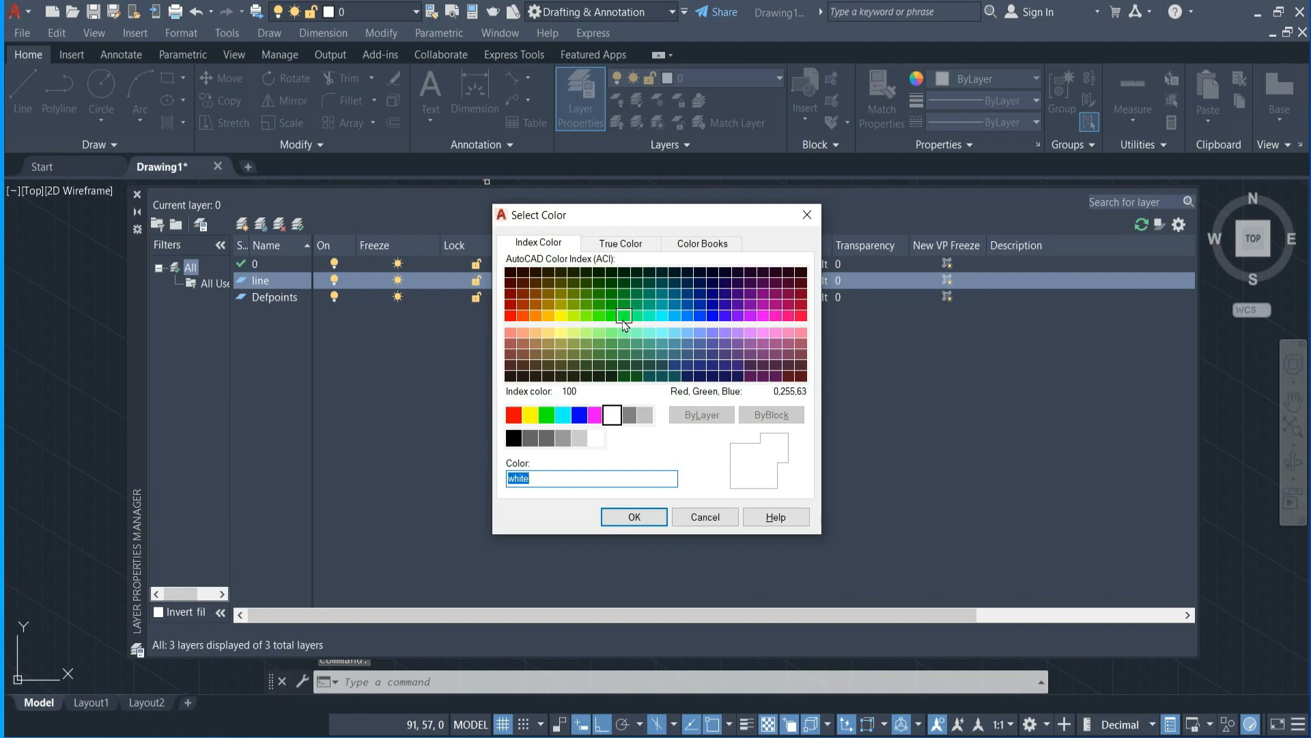
pyautogui.click(559, 317)
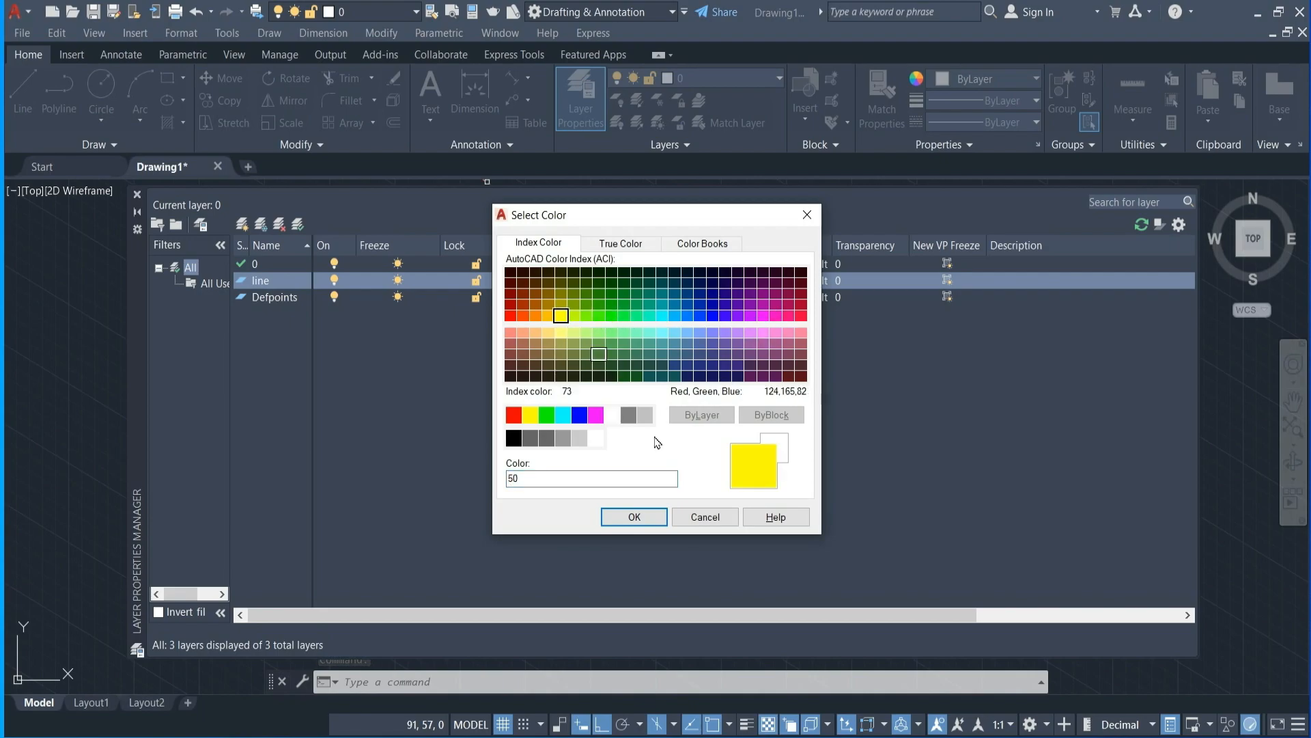
pyautogui.click(632, 517)
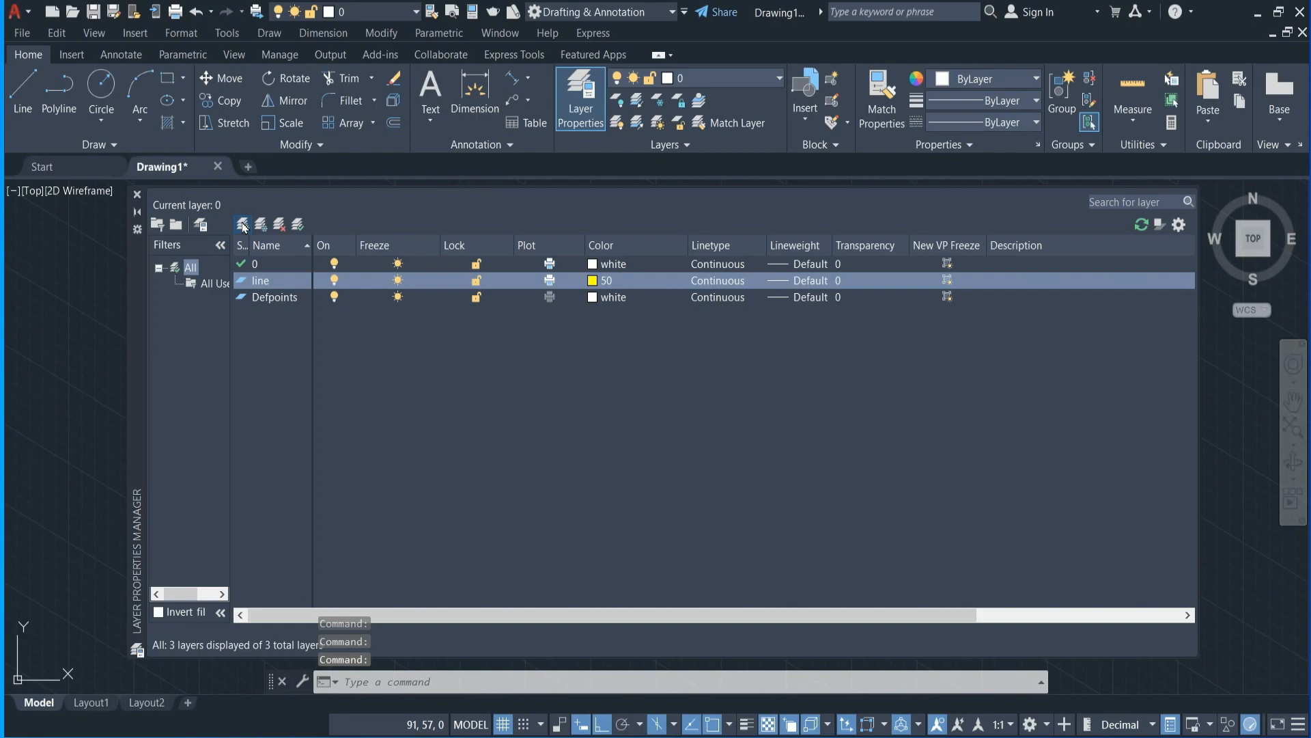
# - Create a layer named dim with cyan color index 130, and close the layer manager
pyautogui.click(243, 225)
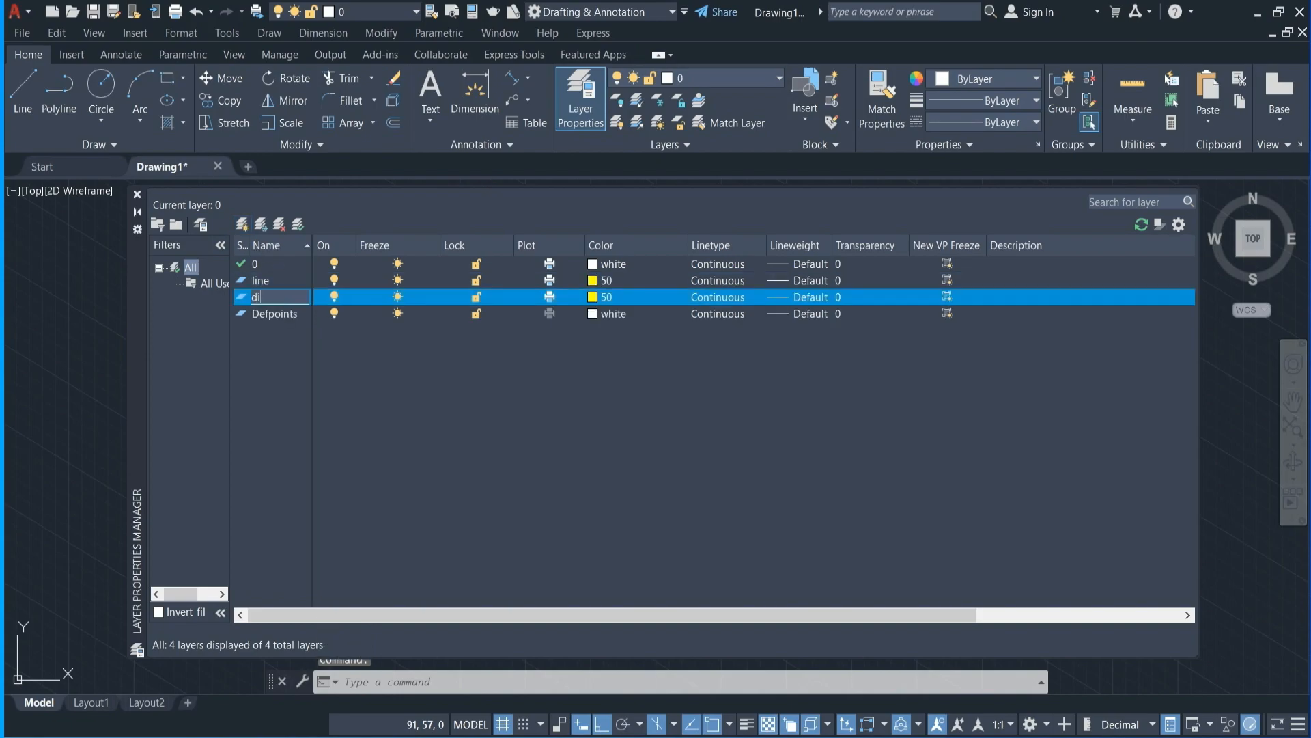
pyautogui.click(596, 298)
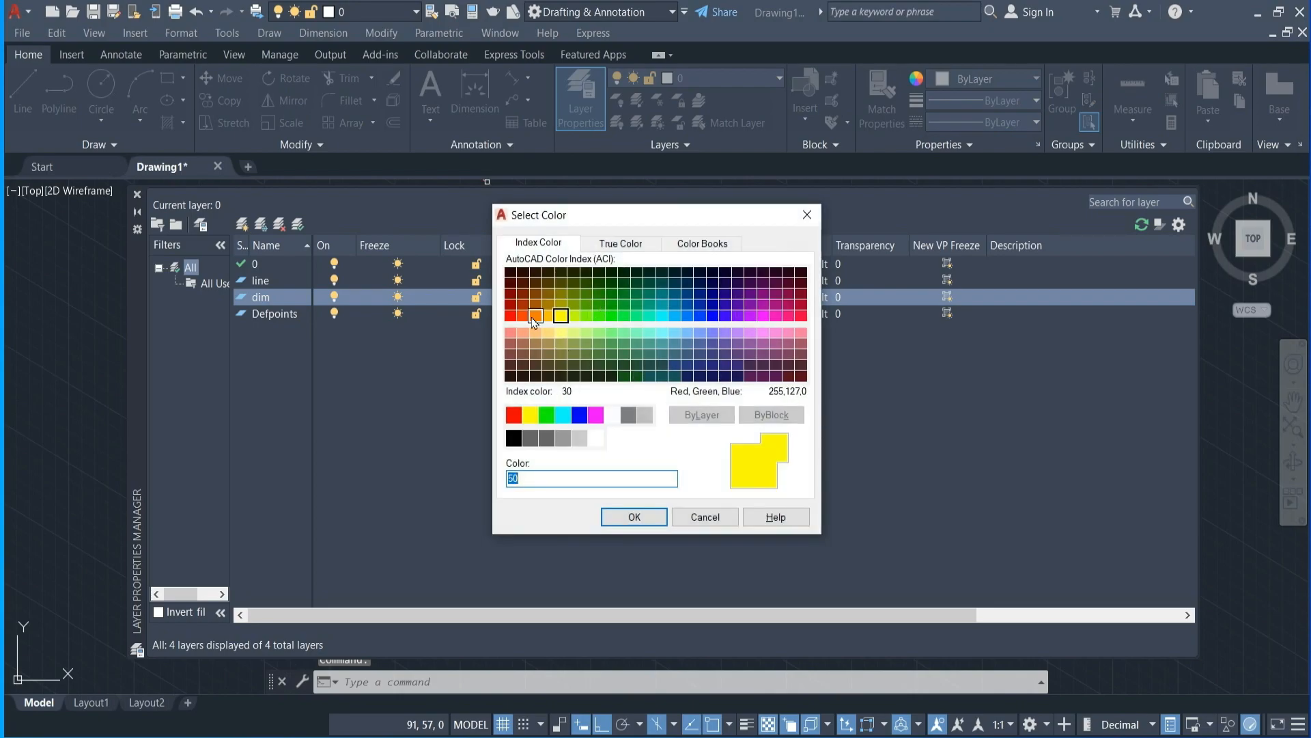
pyautogui.click(659, 316)
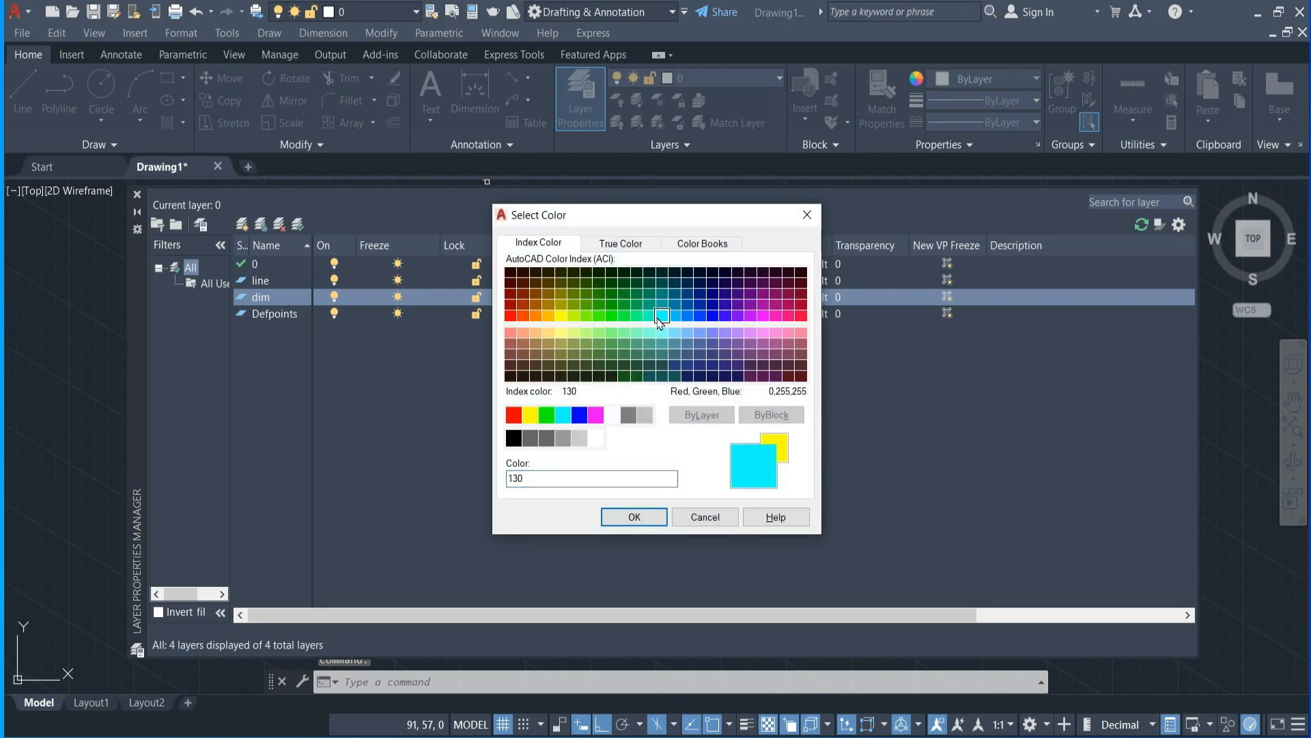
pyautogui.click(638, 517)
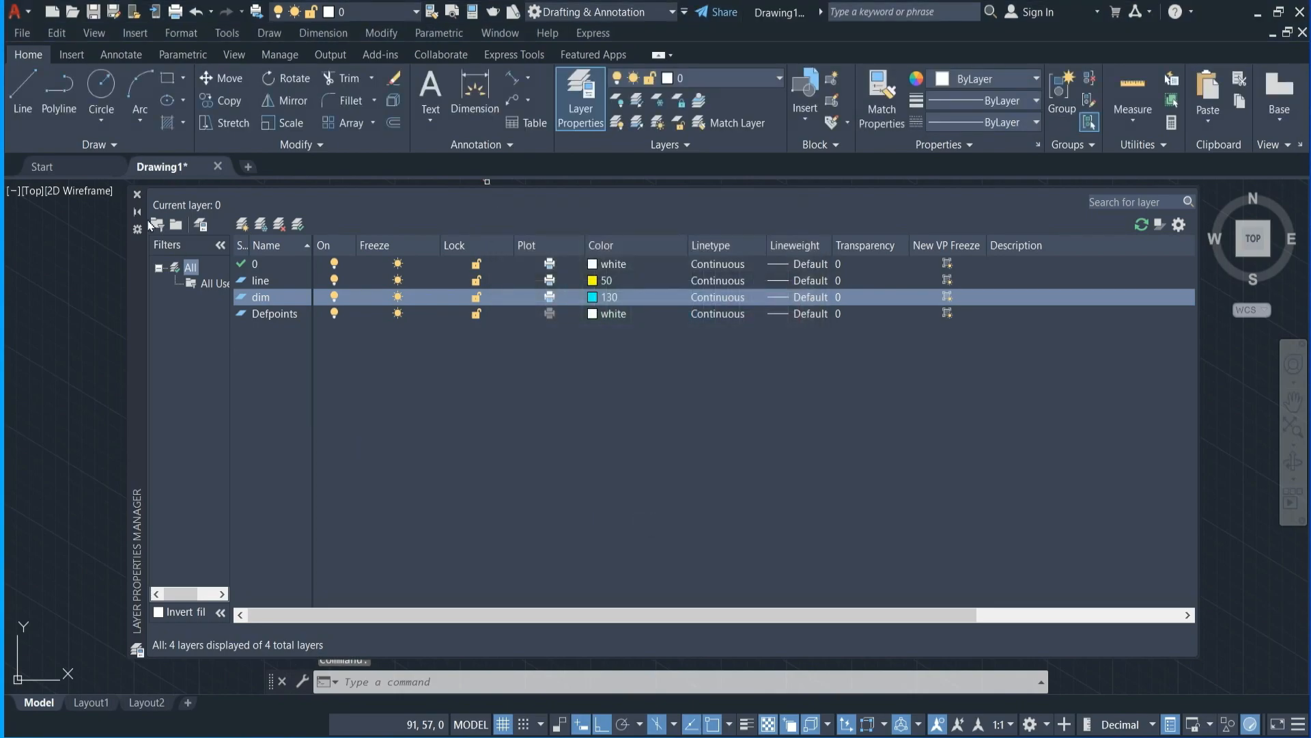
pyautogui.click(138, 196)
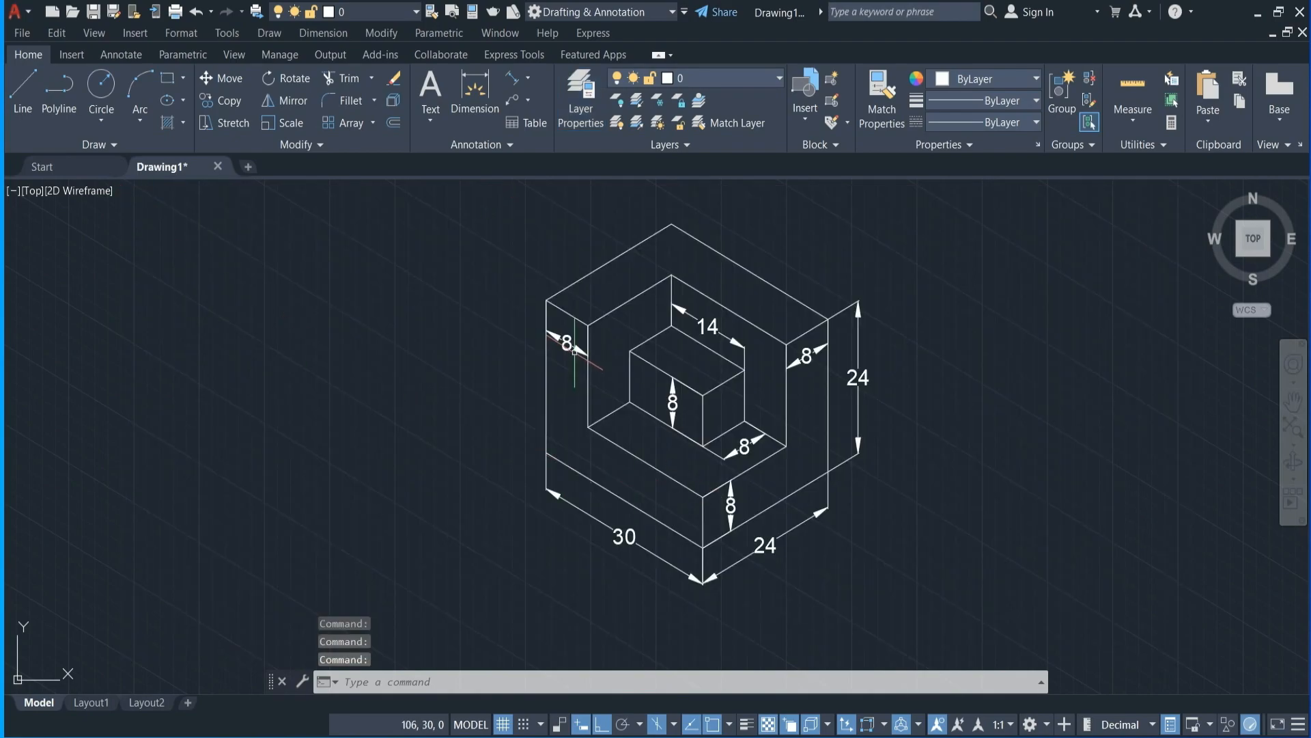
pyautogui.scroll(4, 572, 349)
pyautogui.scroll(-2, 572, 350)
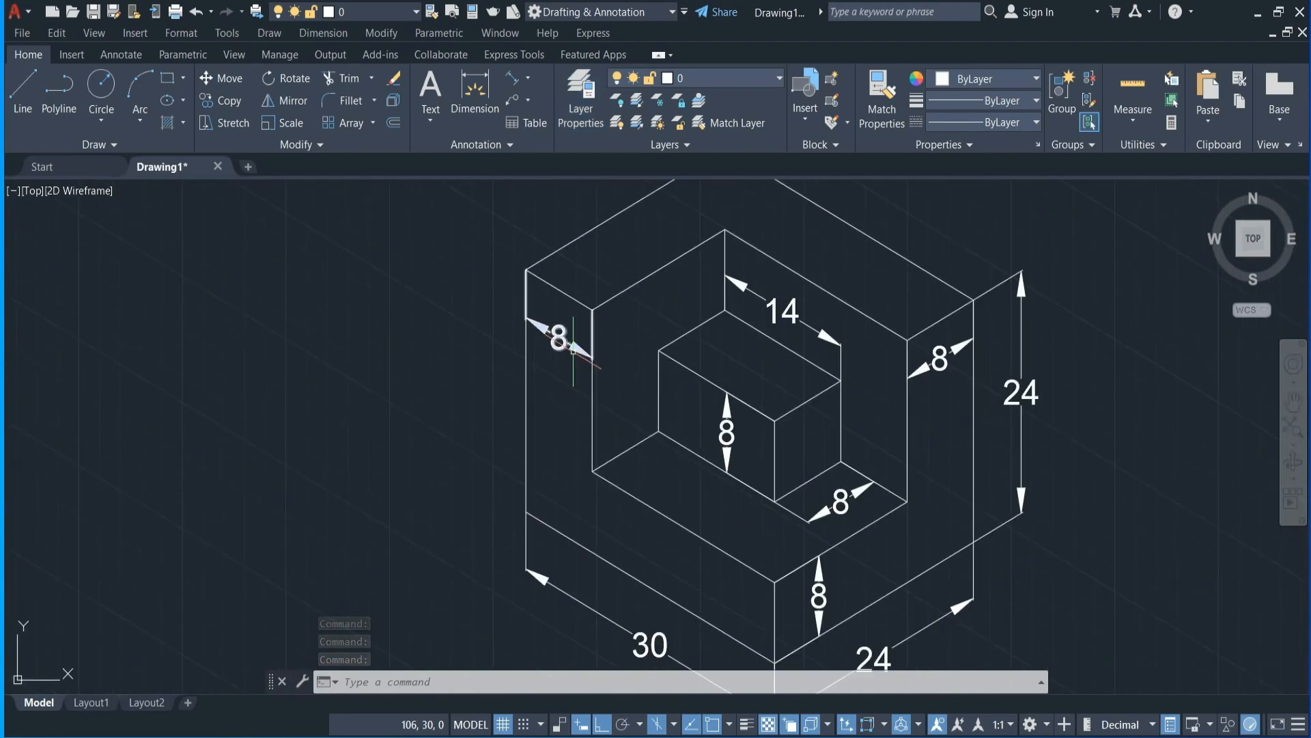
pyautogui.click(569, 347)
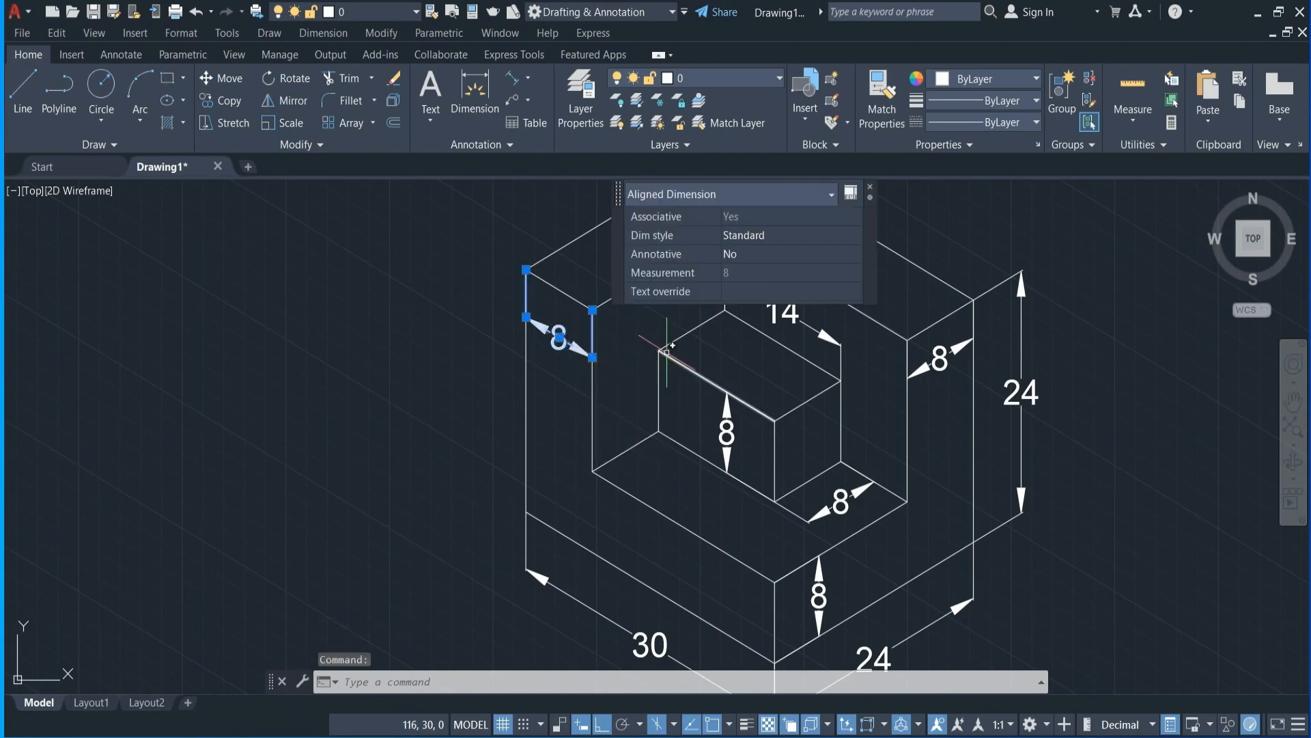
pyautogui.click(439, 395)
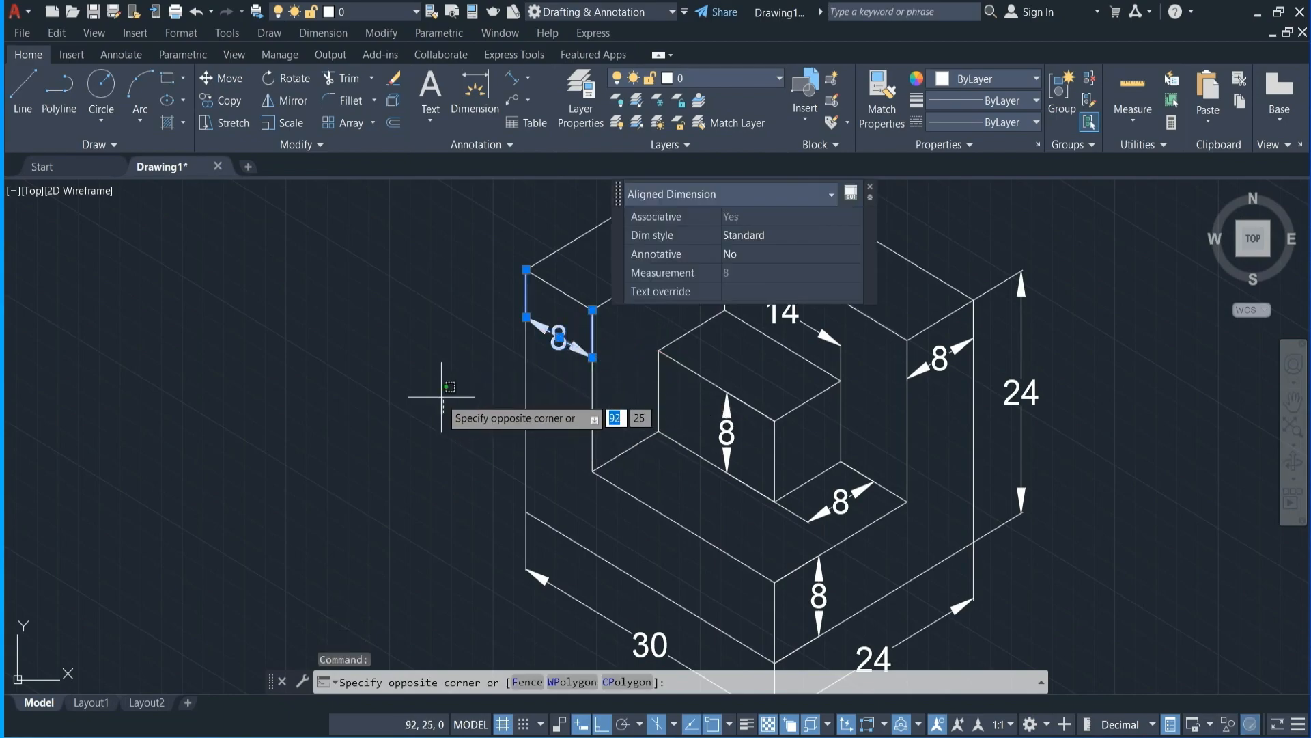
pyautogui.click(440, 397)
pyautogui.press('Escape')
# - Assign all nine aligned dimensions to the dim layer, keeping the layer's color at index 130, and clear the selection
pyautogui.click(557, 350)
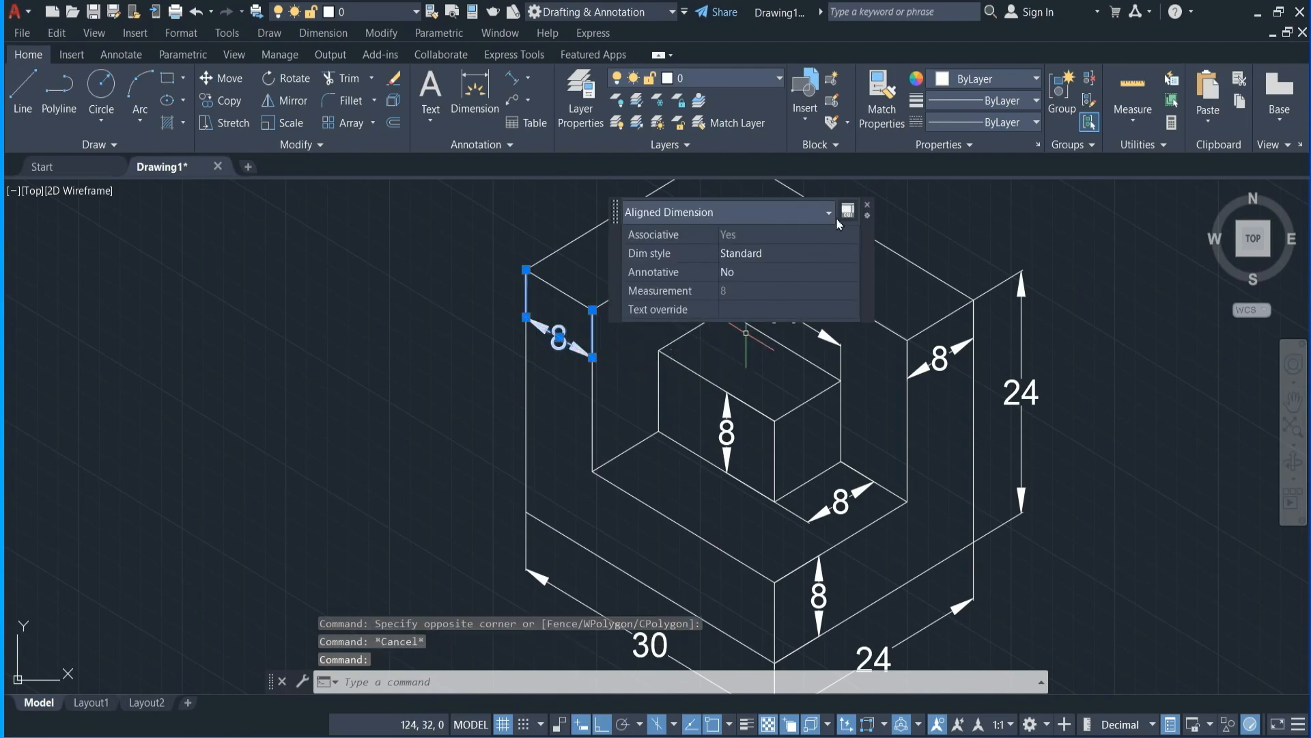
pyautogui.moveTo(865, 261); pyautogui.dragTo(510, 287)
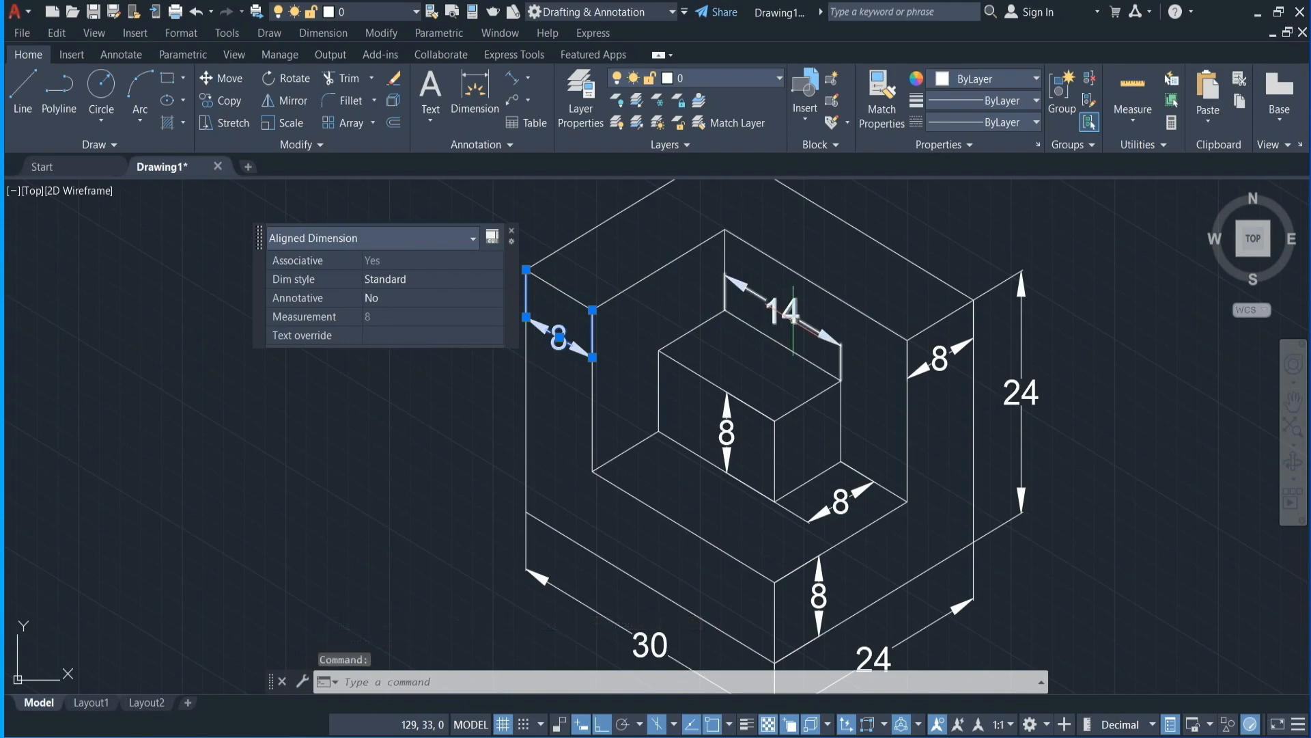
pyautogui.click(791, 312)
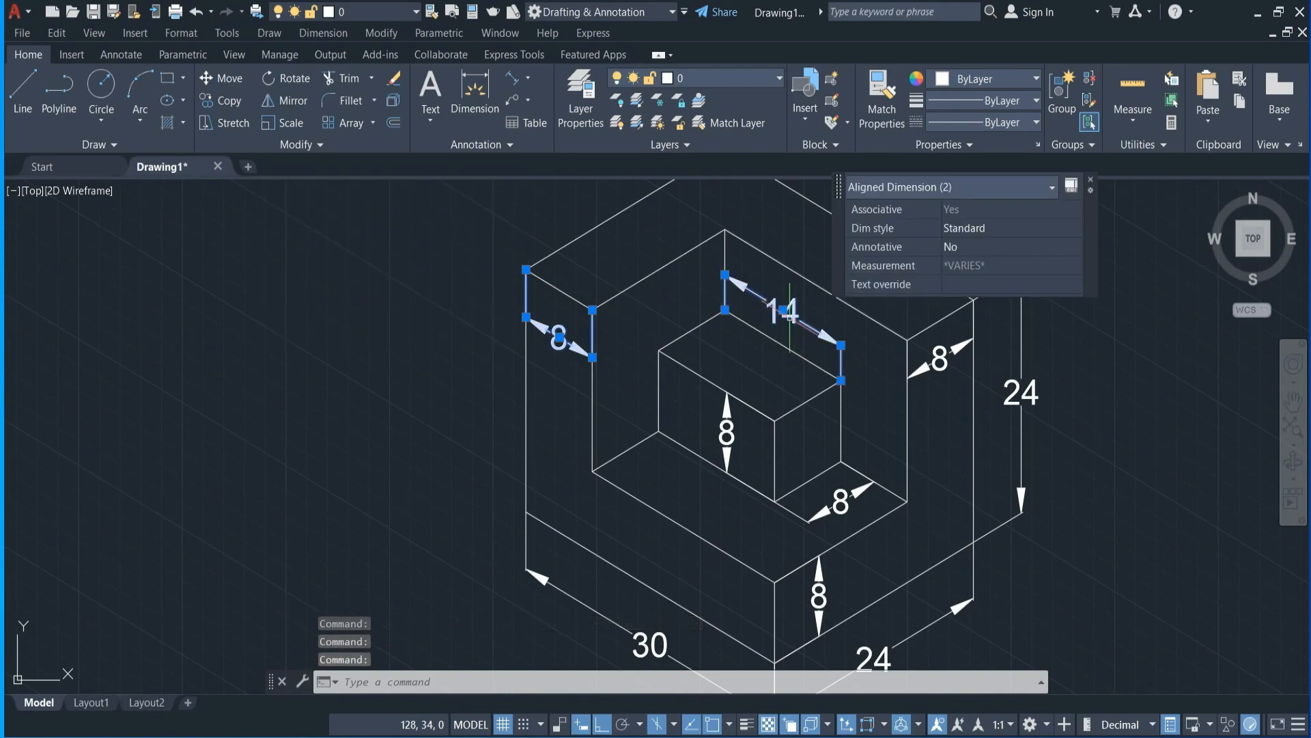
pyautogui.click(930, 355)
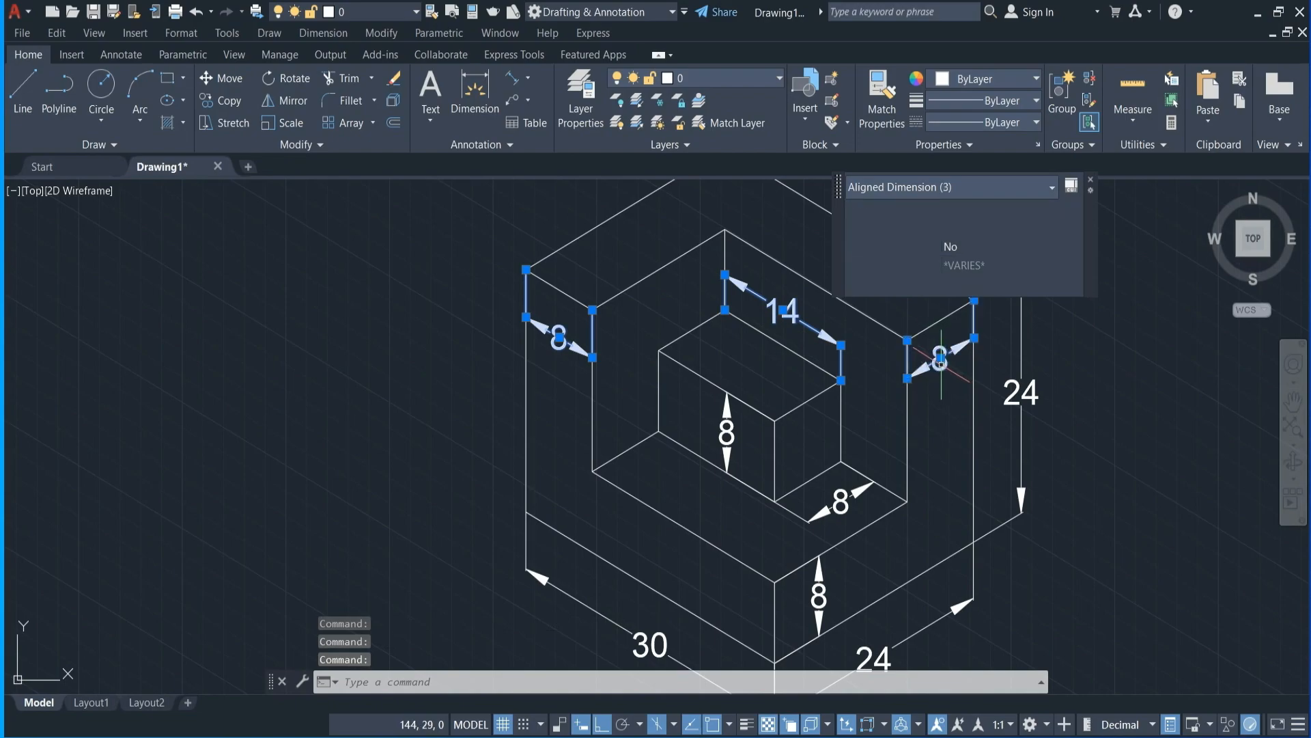
pyautogui.click(1017, 392)
pyautogui.scroll(-4, 893, 421)
pyautogui.scroll(2, 770, 375)
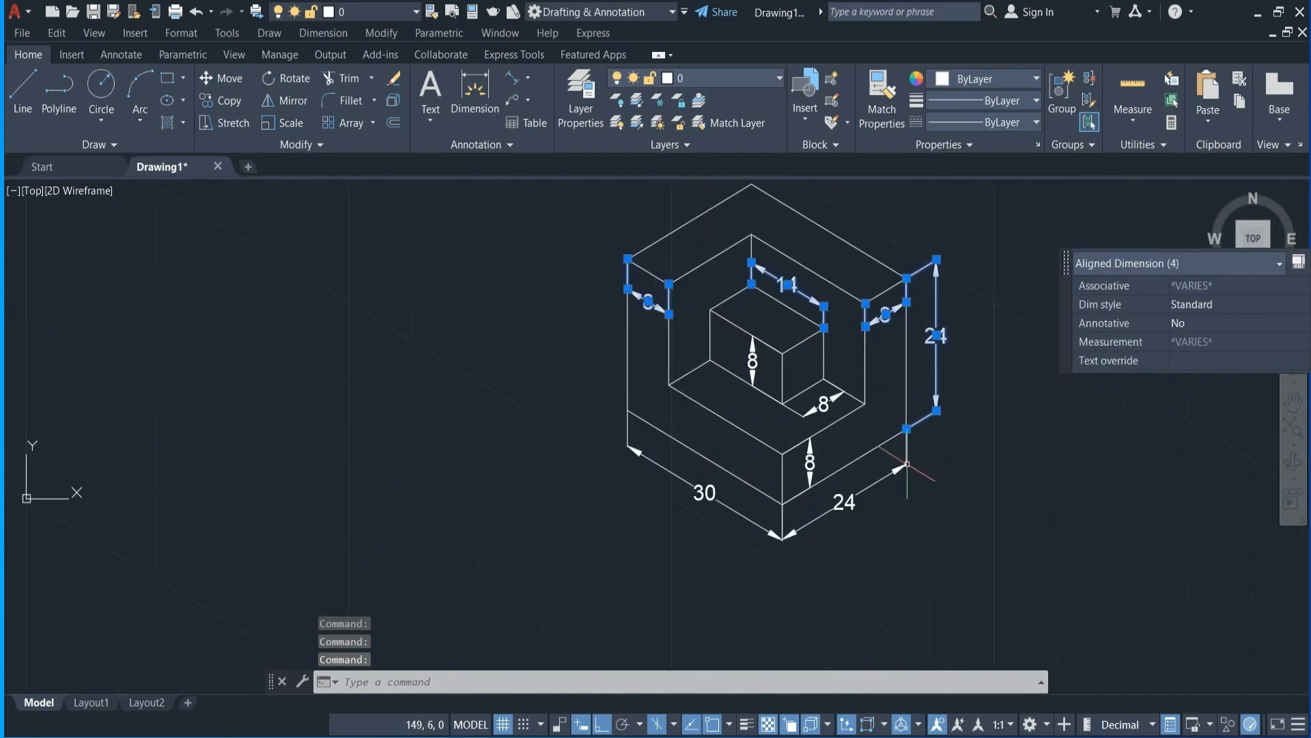
pyautogui.click(754, 369)
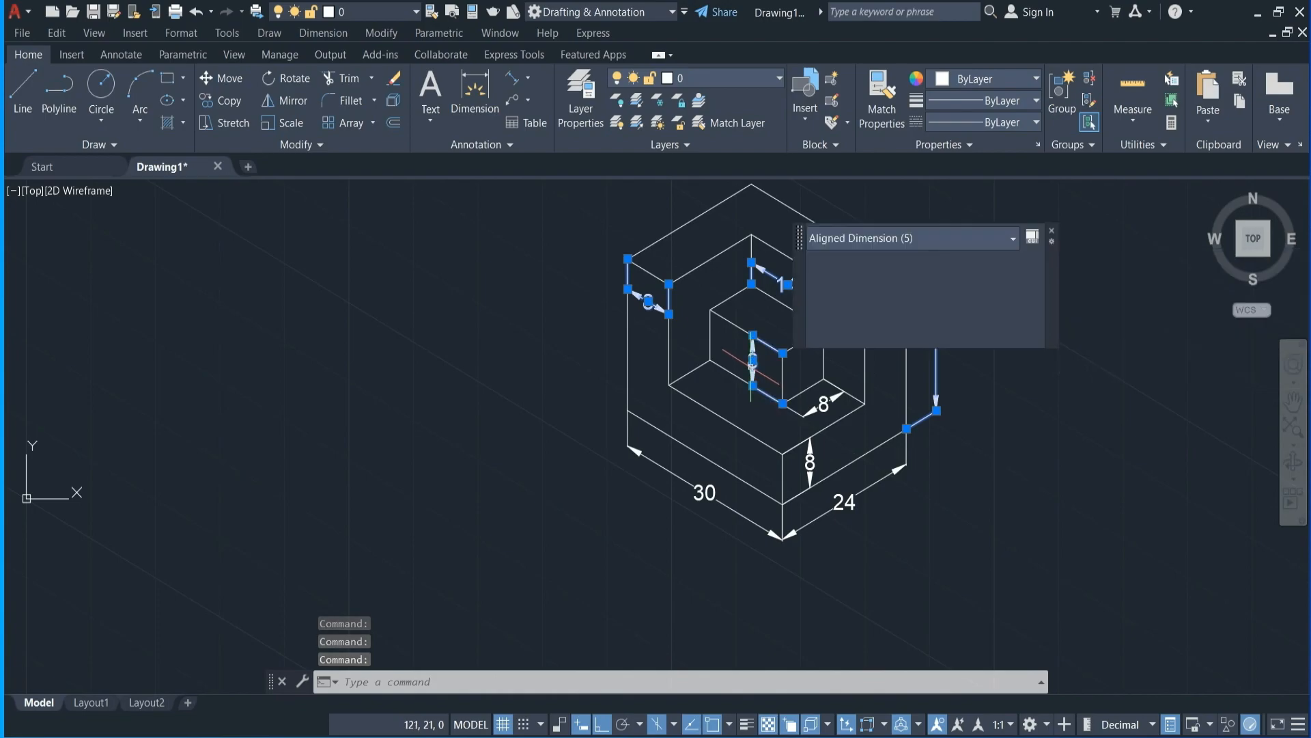
pyautogui.click(826, 403)
pyautogui.click(811, 464)
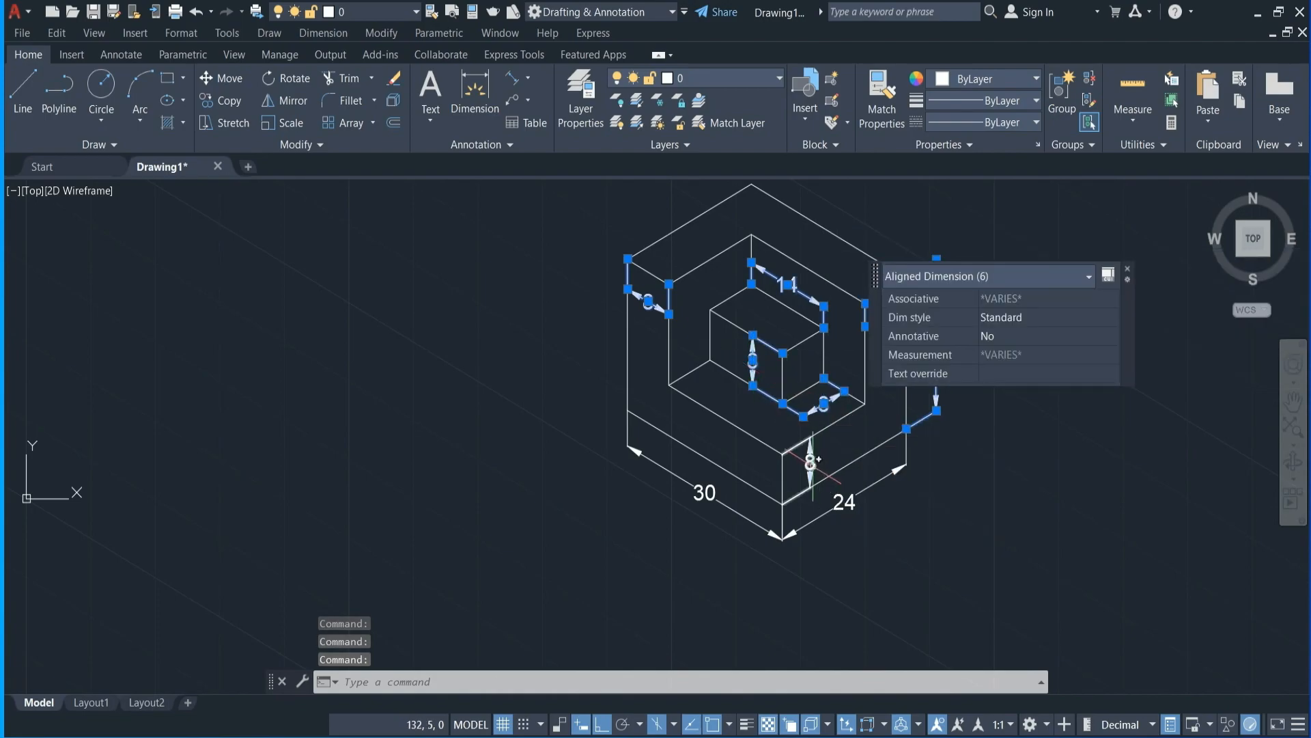
pyautogui.click(842, 502)
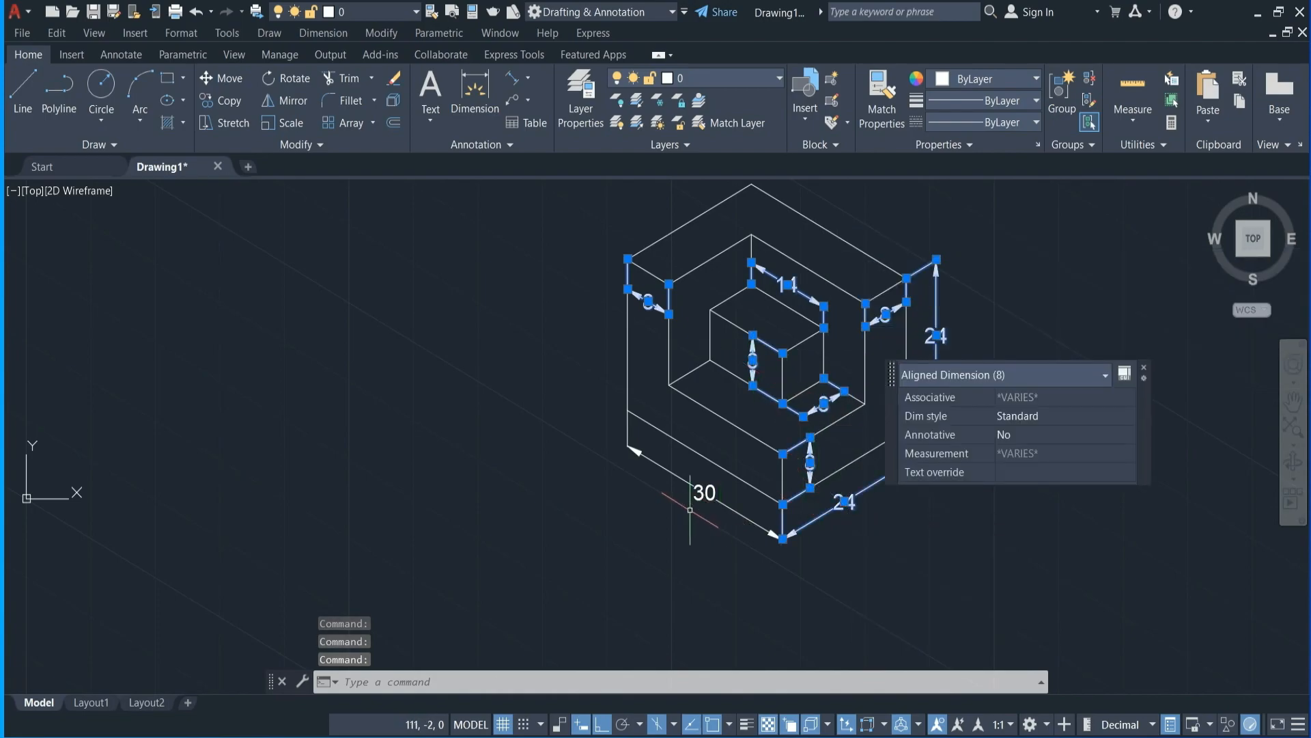
pyautogui.click(725, 494)
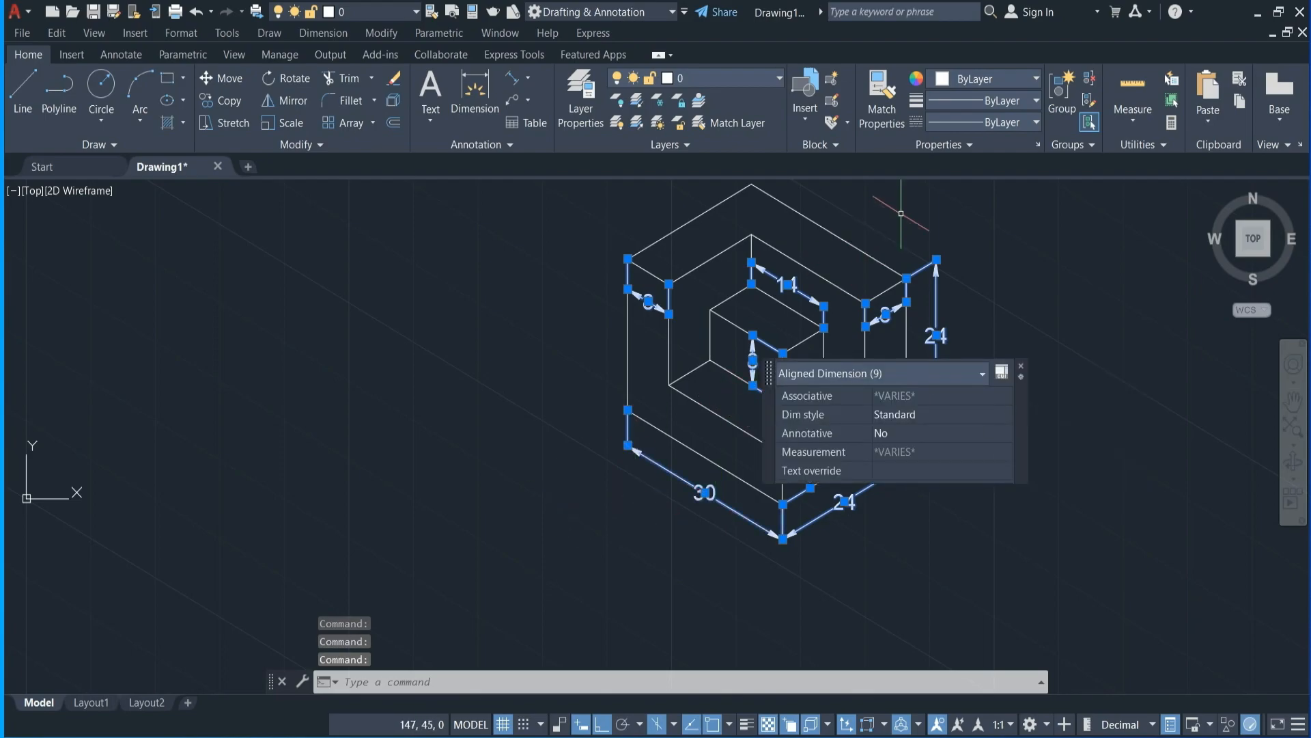
pyautogui.click(746, 82)
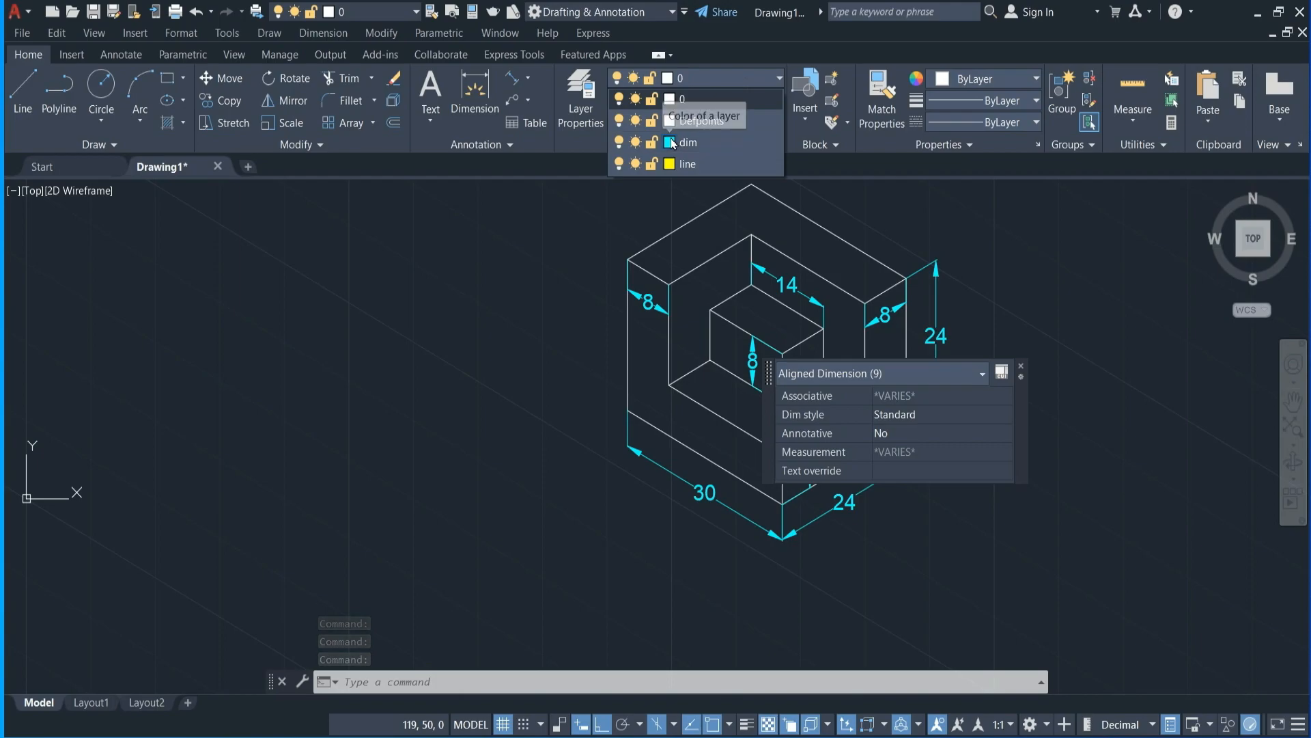
pyautogui.click(671, 142)
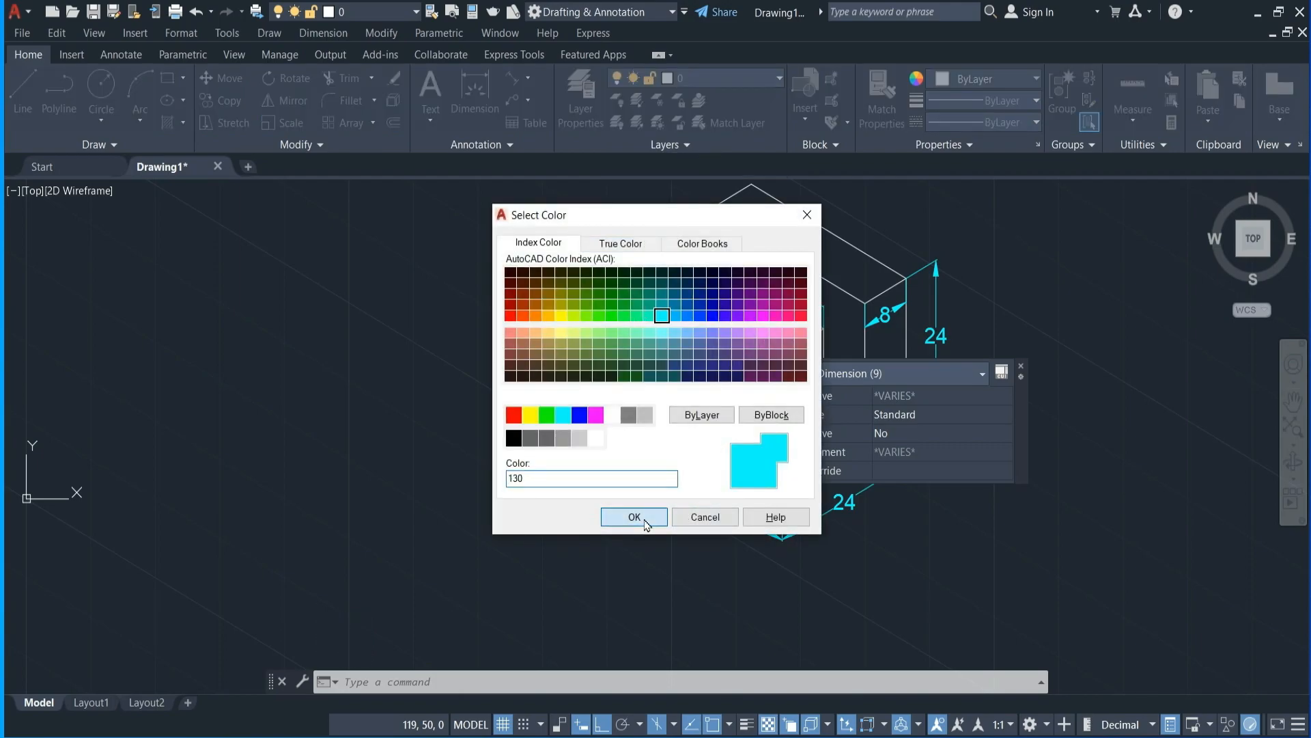
pyautogui.click(647, 522)
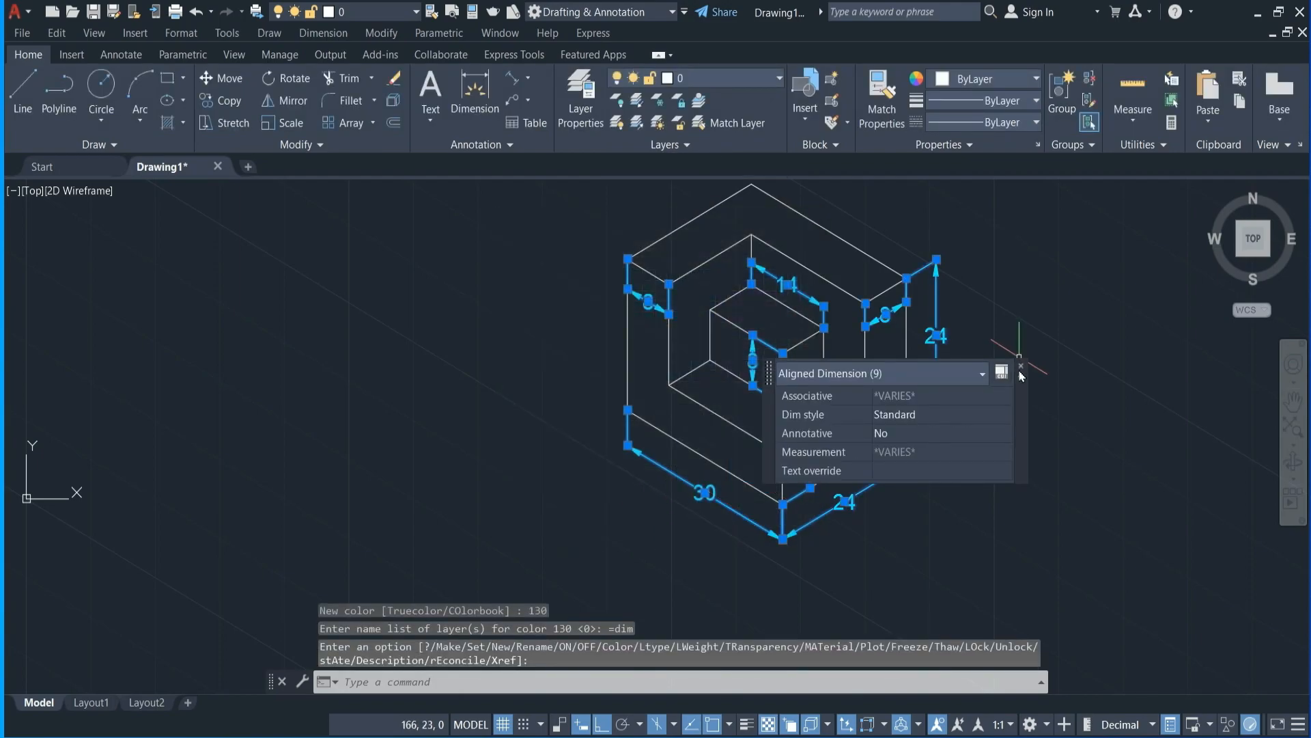
pyautogui.press('Escape')
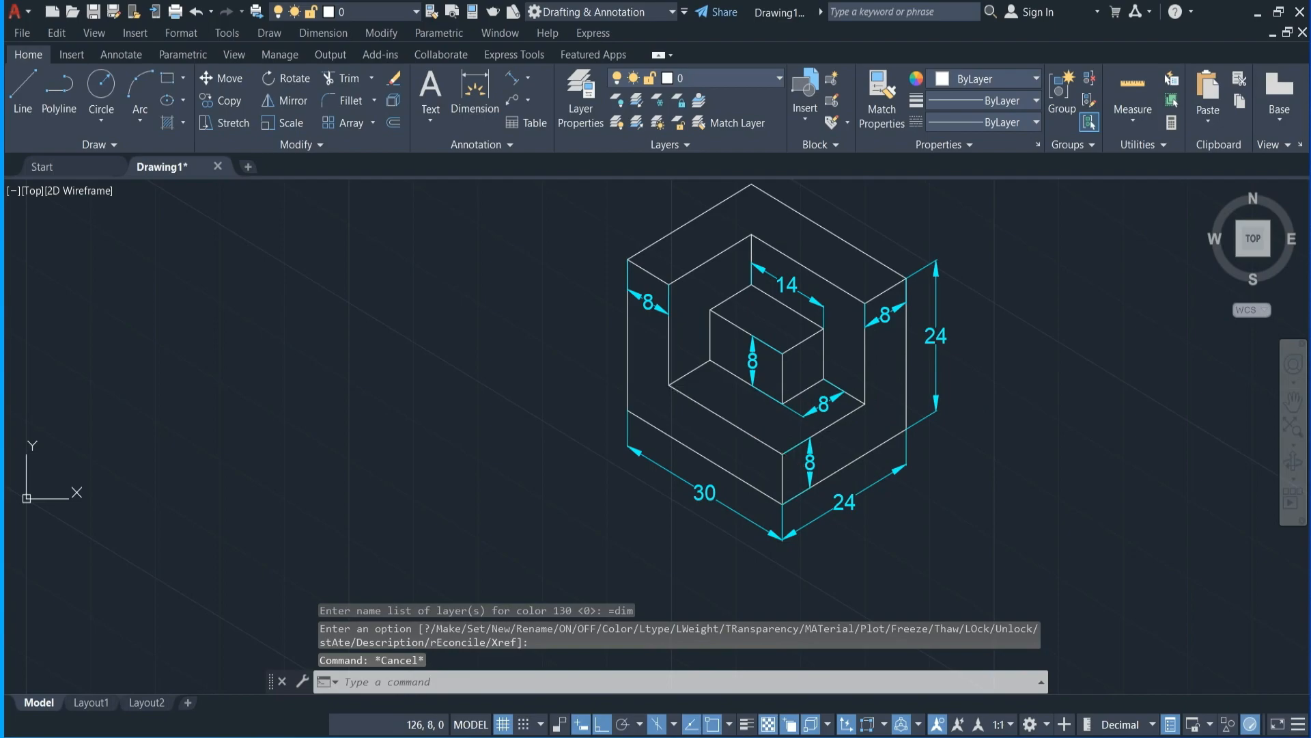
# - Select the block's outer outline edges, except the bottom right one, along with the six edges outlining the recess
pyautogui.click(776, 449)
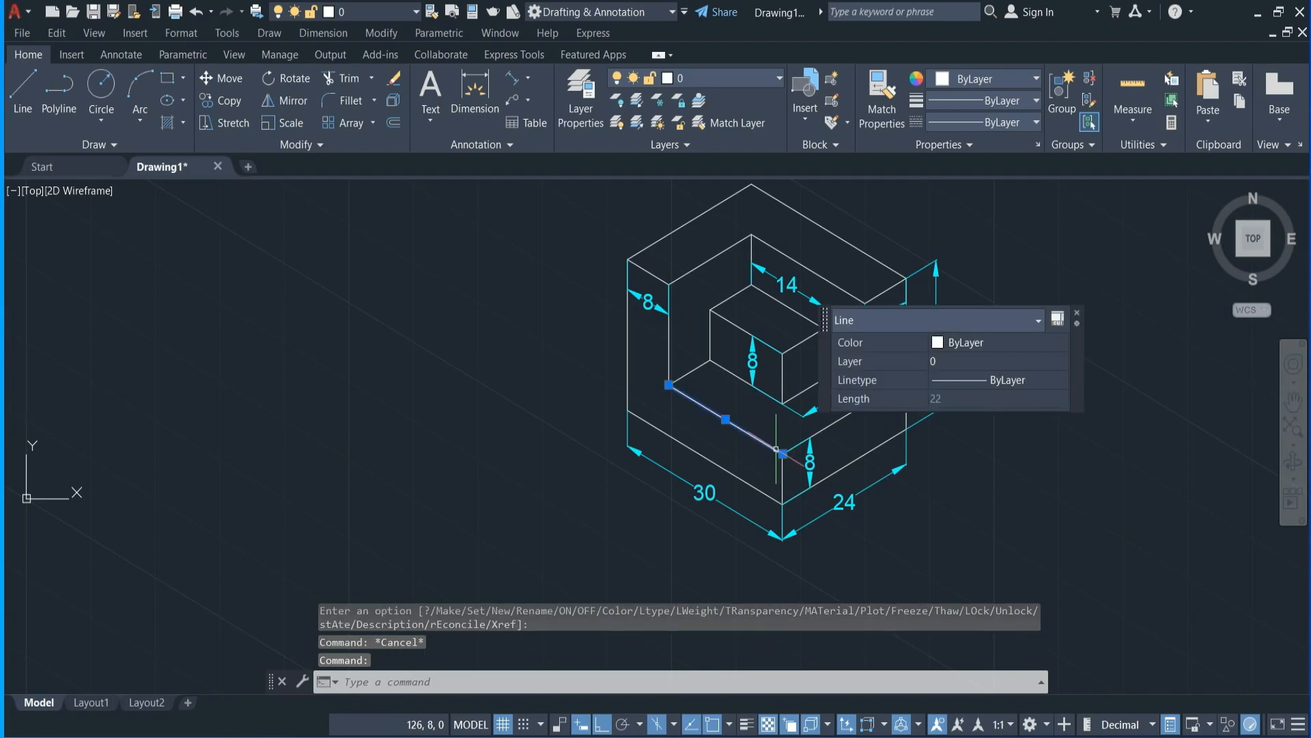
pyautogui.click(670, 335)
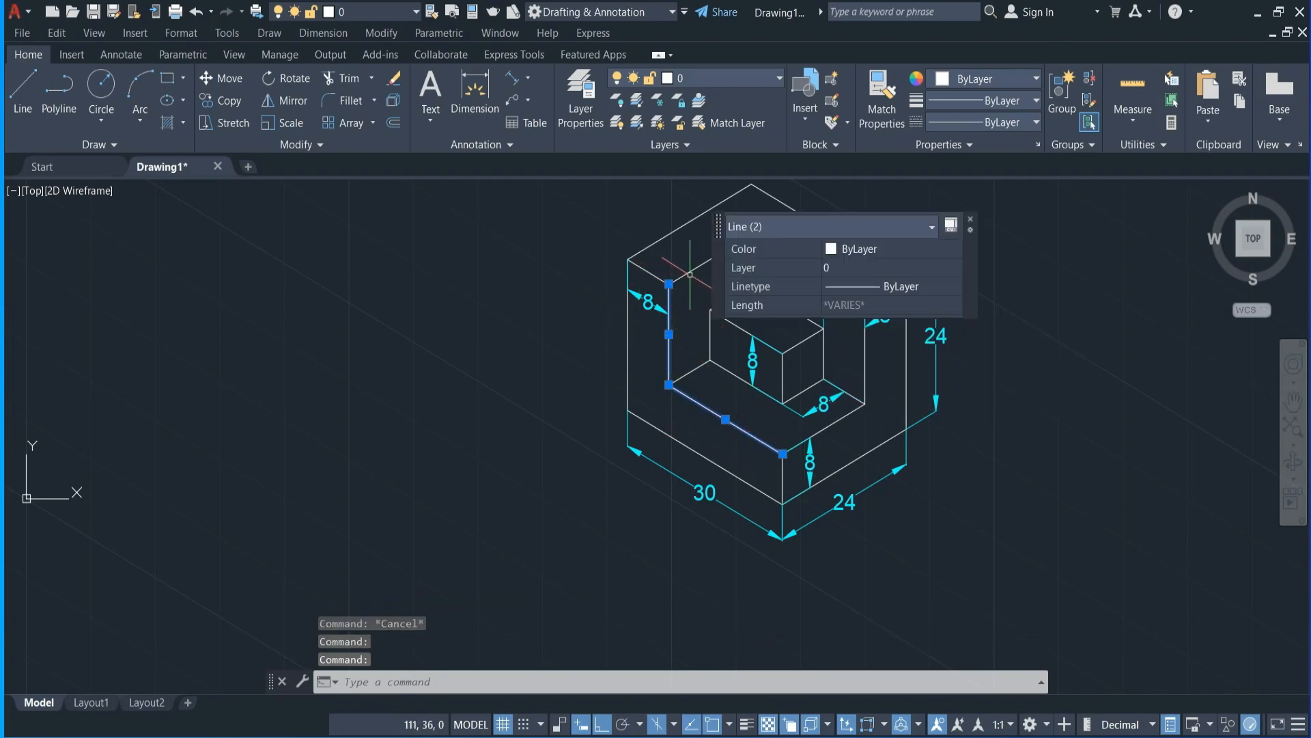
pyautogui.click(666, 236)
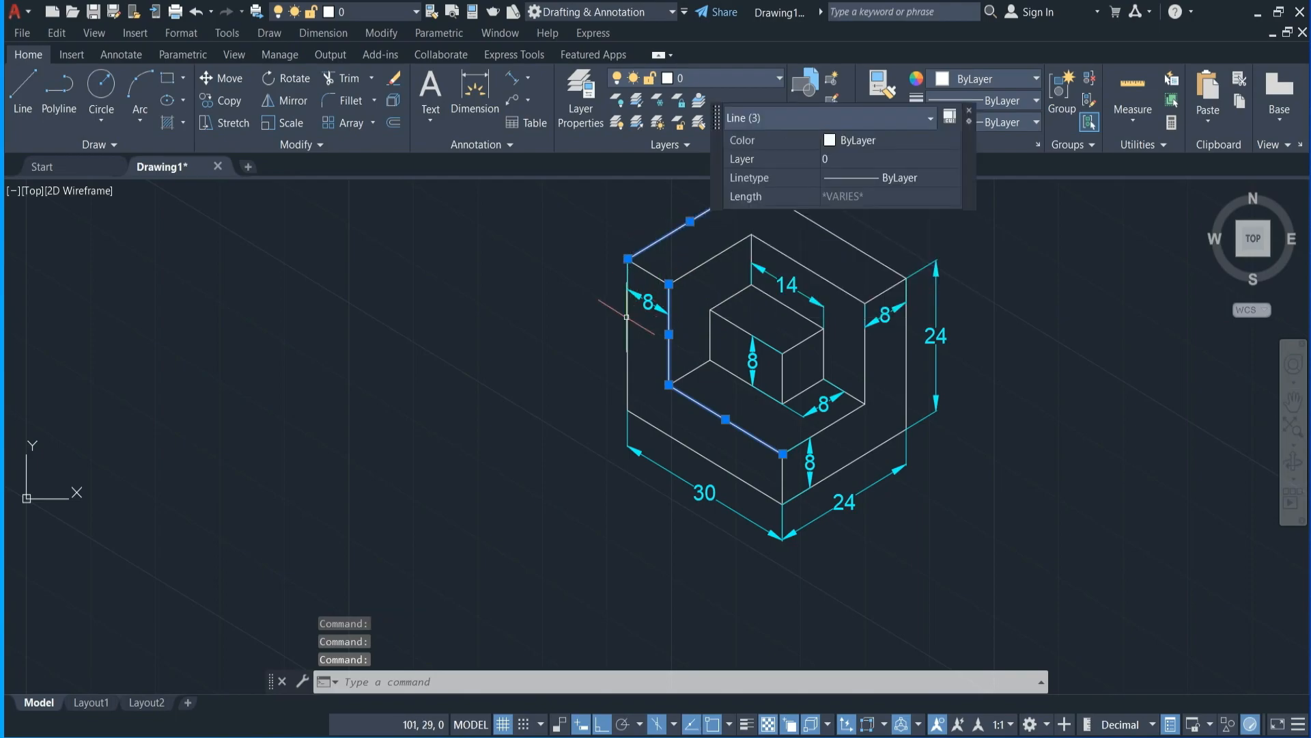
pyautogui.click(627, 352)
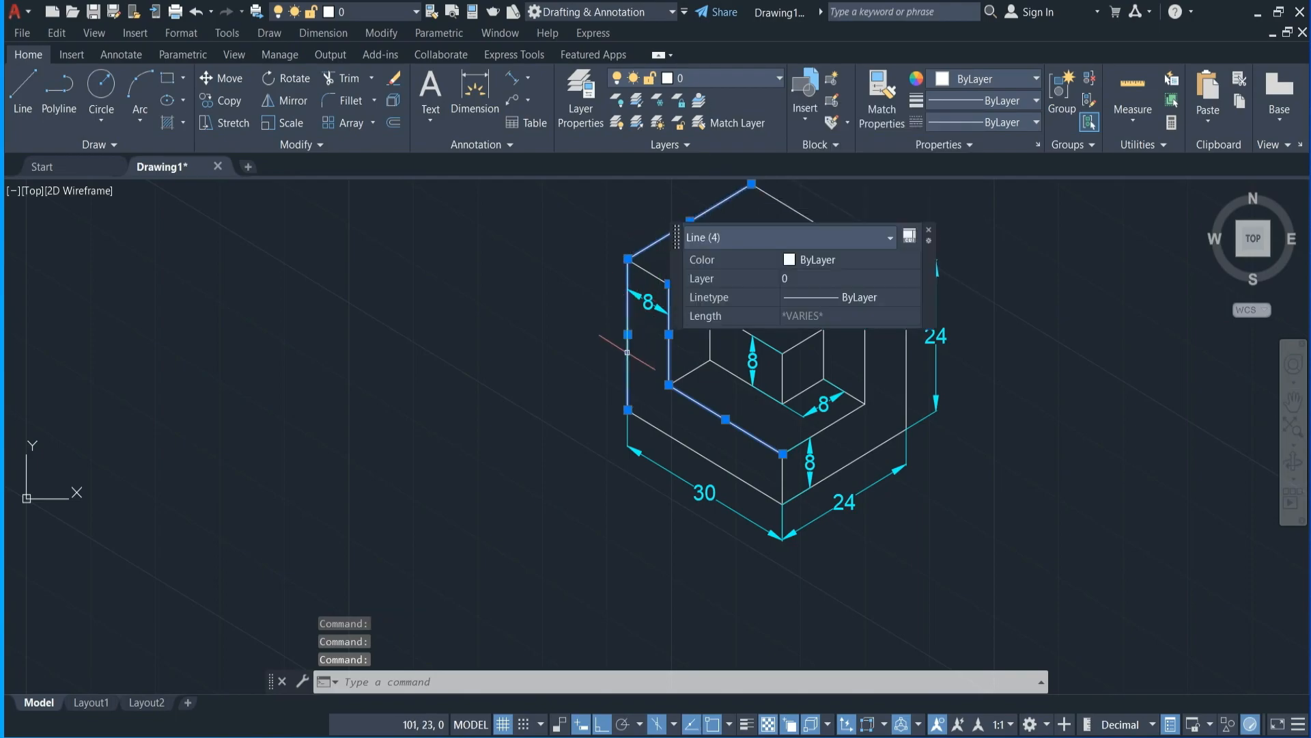
pyautogui.click(685, 444)
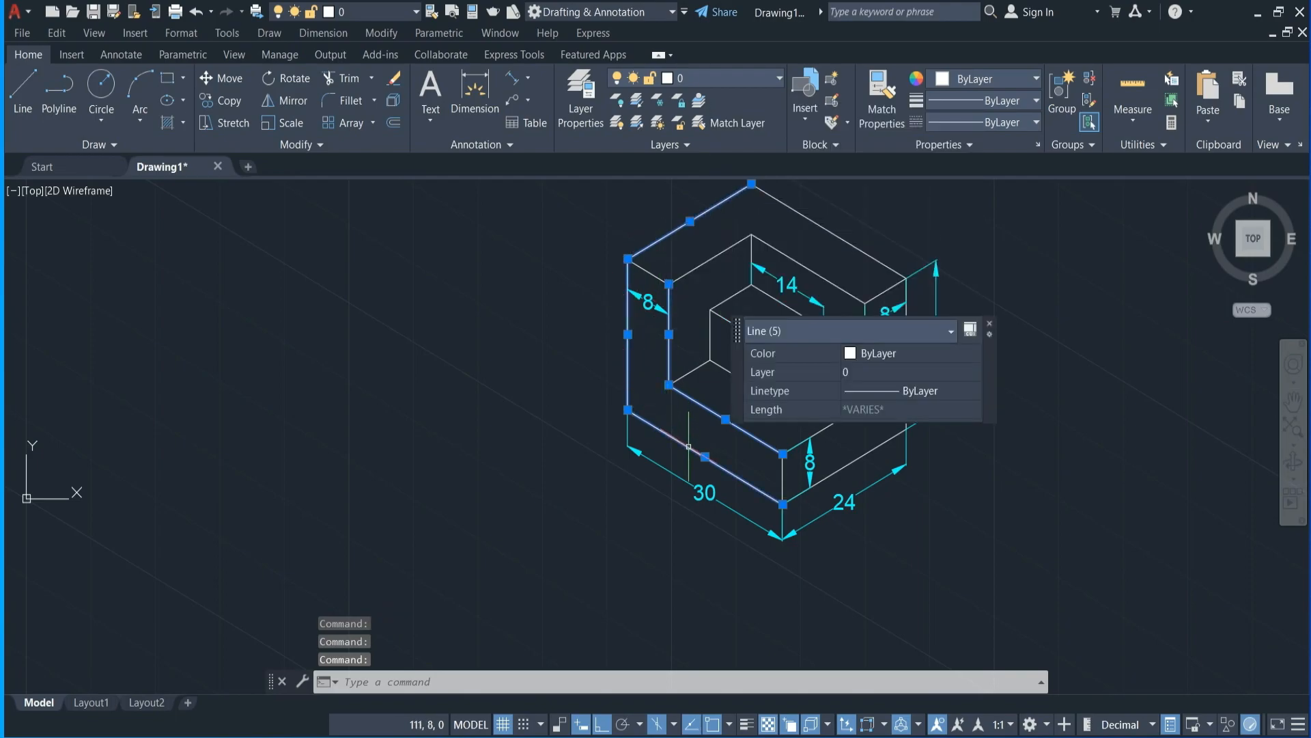
pyautogui.click(827, 232)
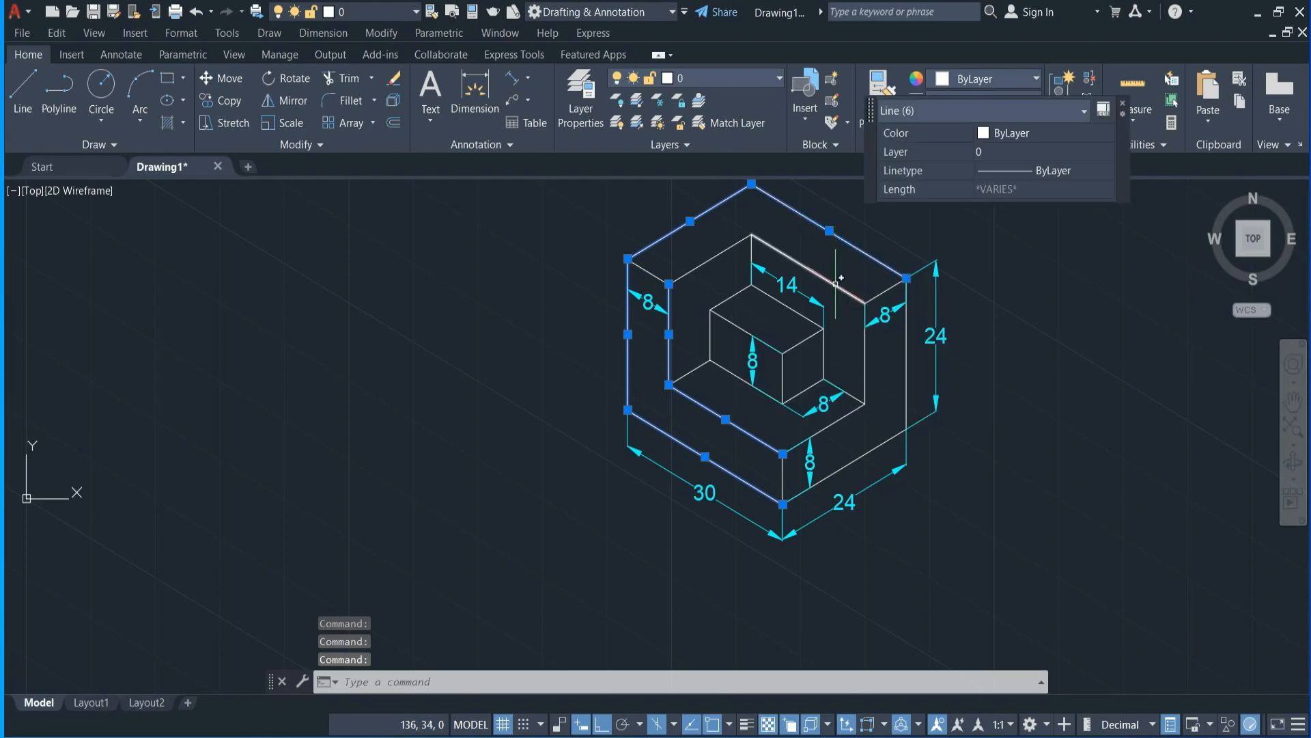
pyautogui.click(836, 282)
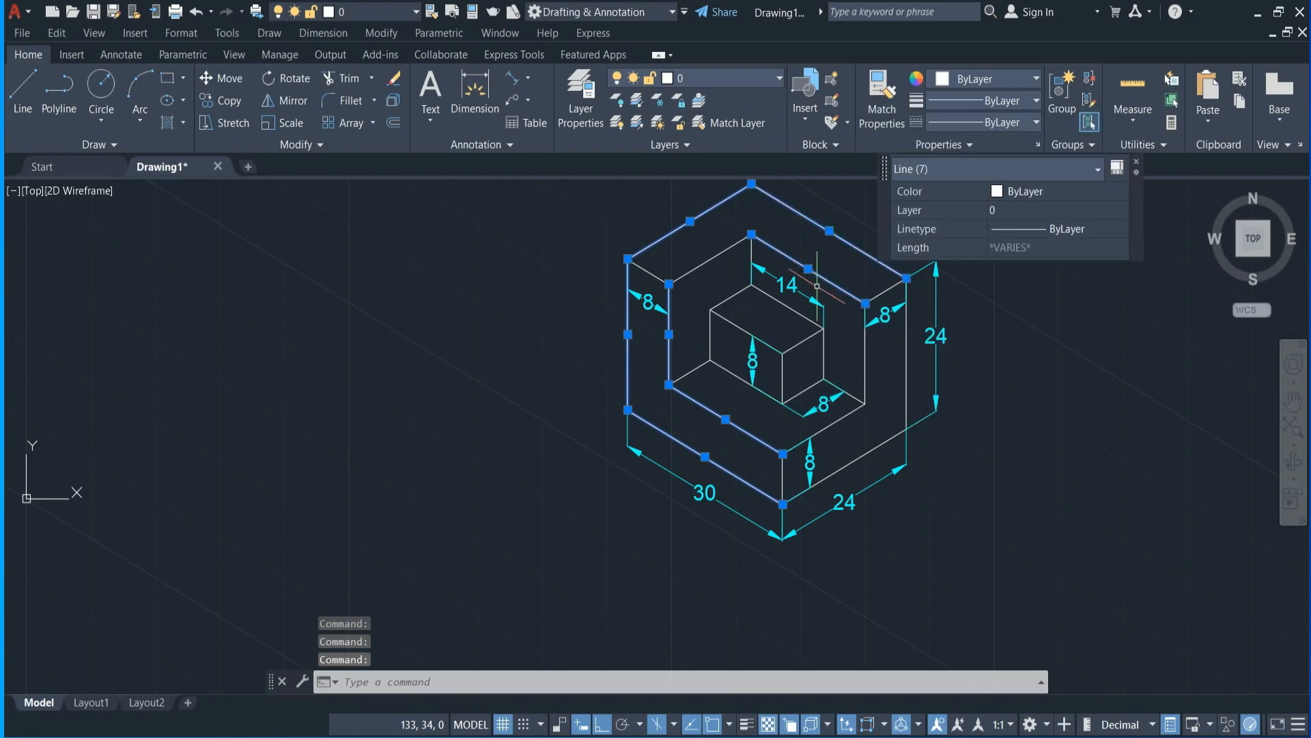
pyautogui.click(713, 256)
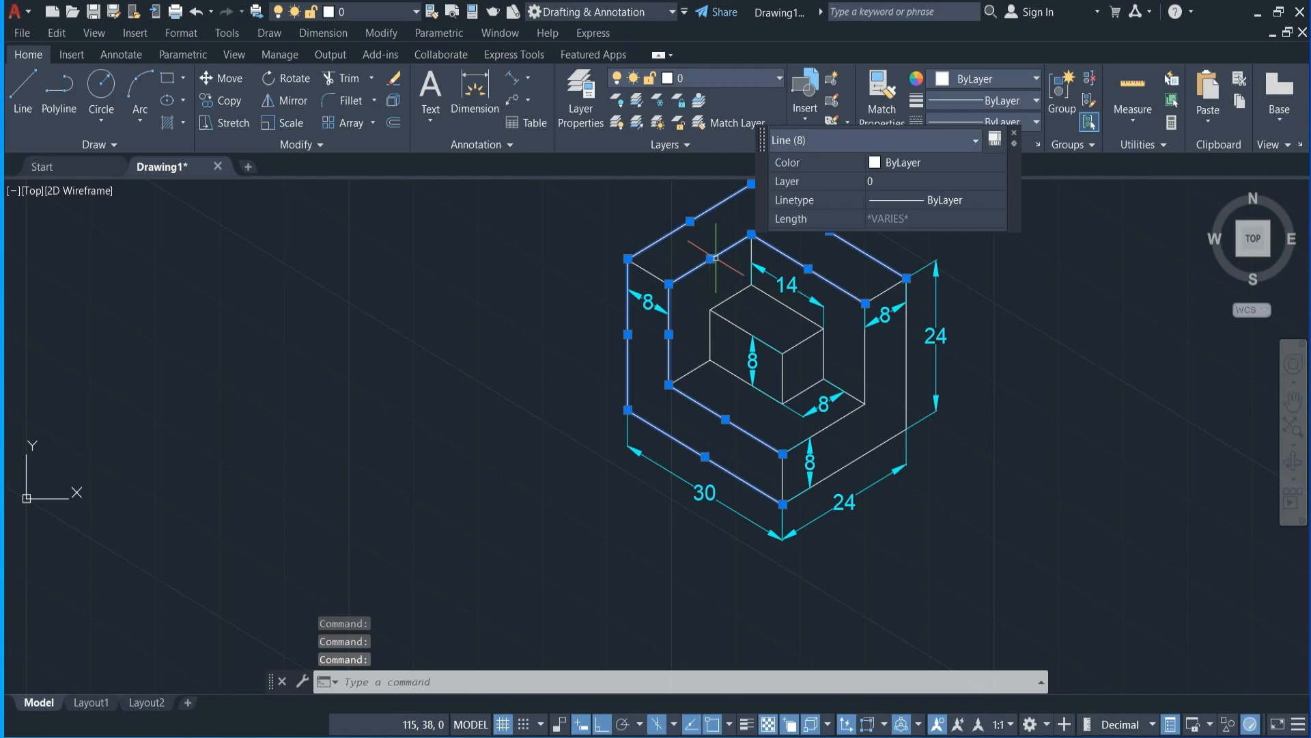
pyautogui.click(867, 370)
pyautogui.click(904, 381)
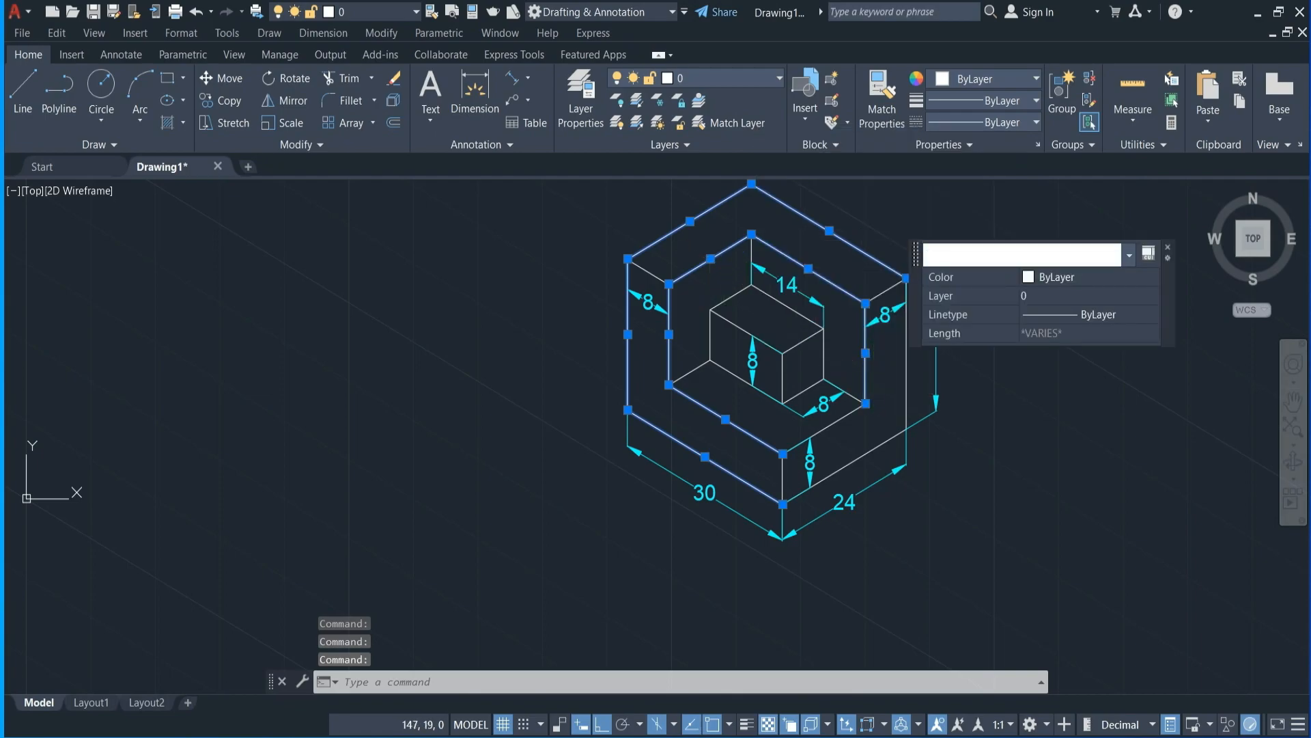
pyautogui.click(830, 424)
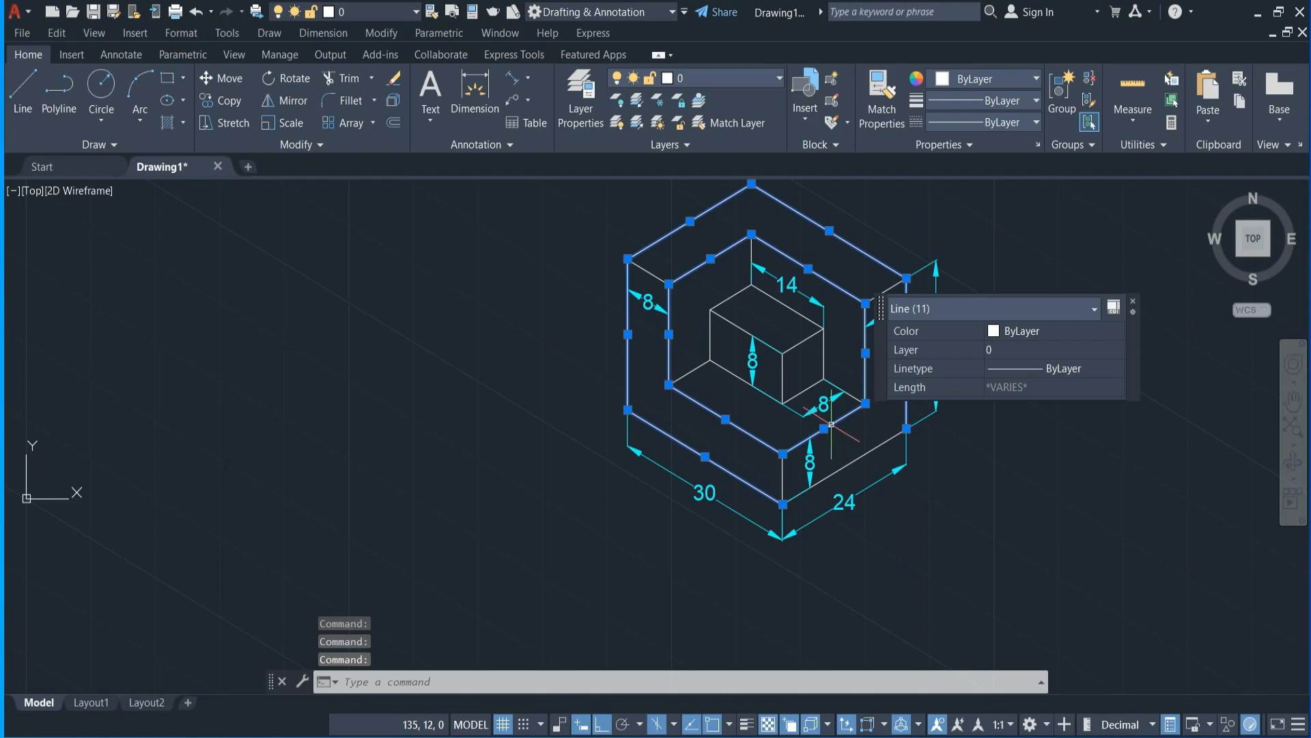
# - Add the inner block's top, front and left edges and the short floor edge to the recess's left corner to the selection
pyautogui.scroll(4, 830, 422)
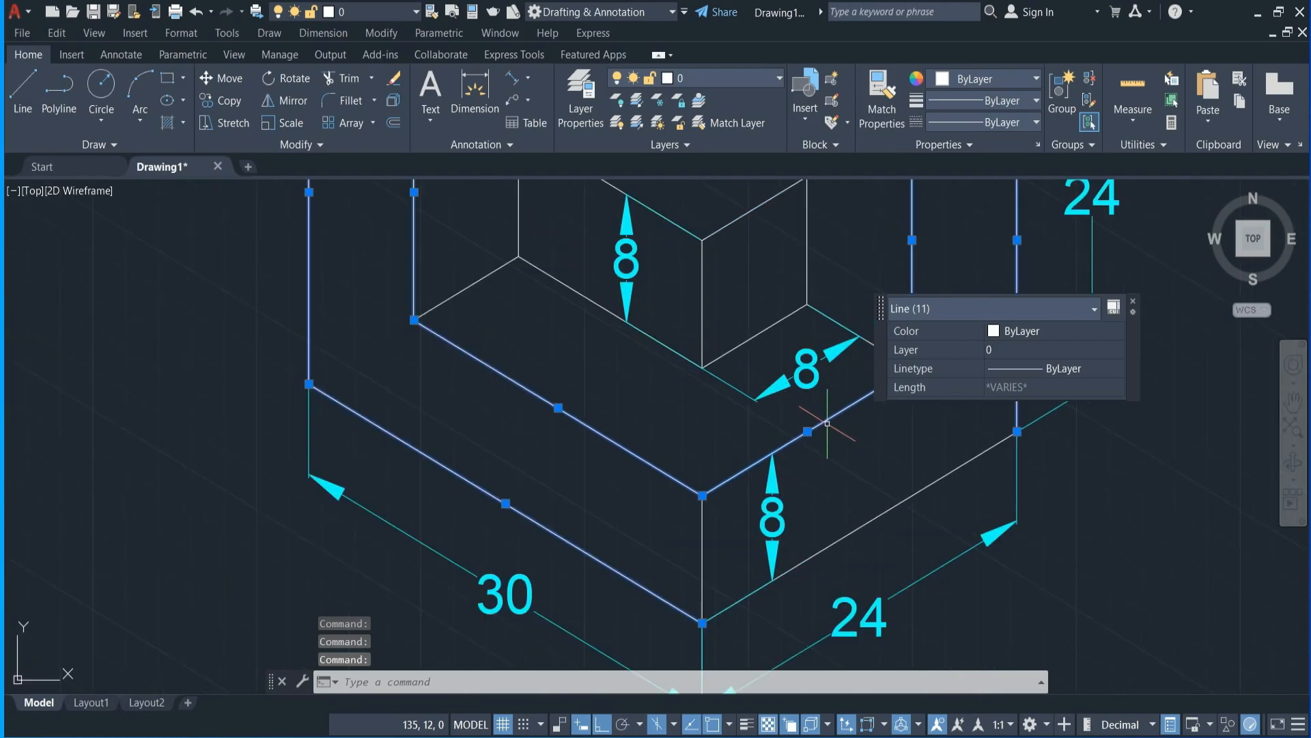
pyautogui.click(751, 339)
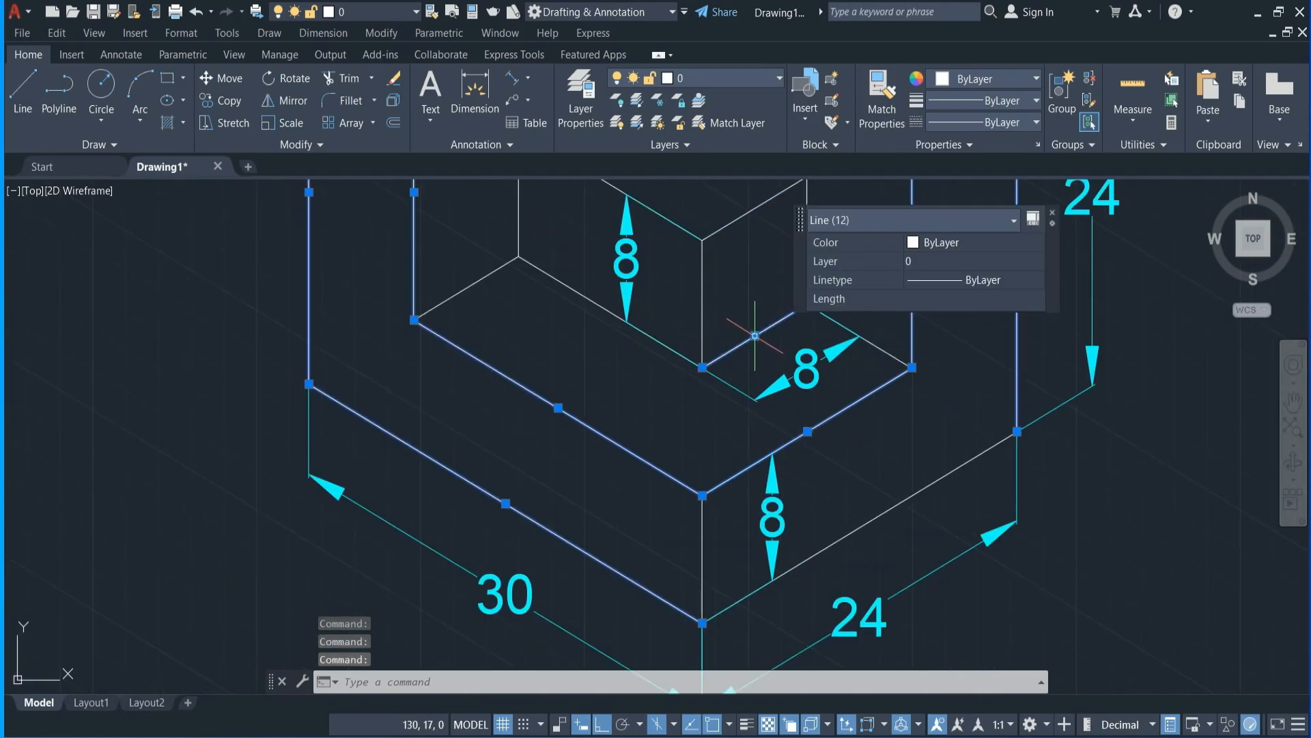
pyautogui.click(703, 270)
pyautogui.scroll(-2, 716, 301)
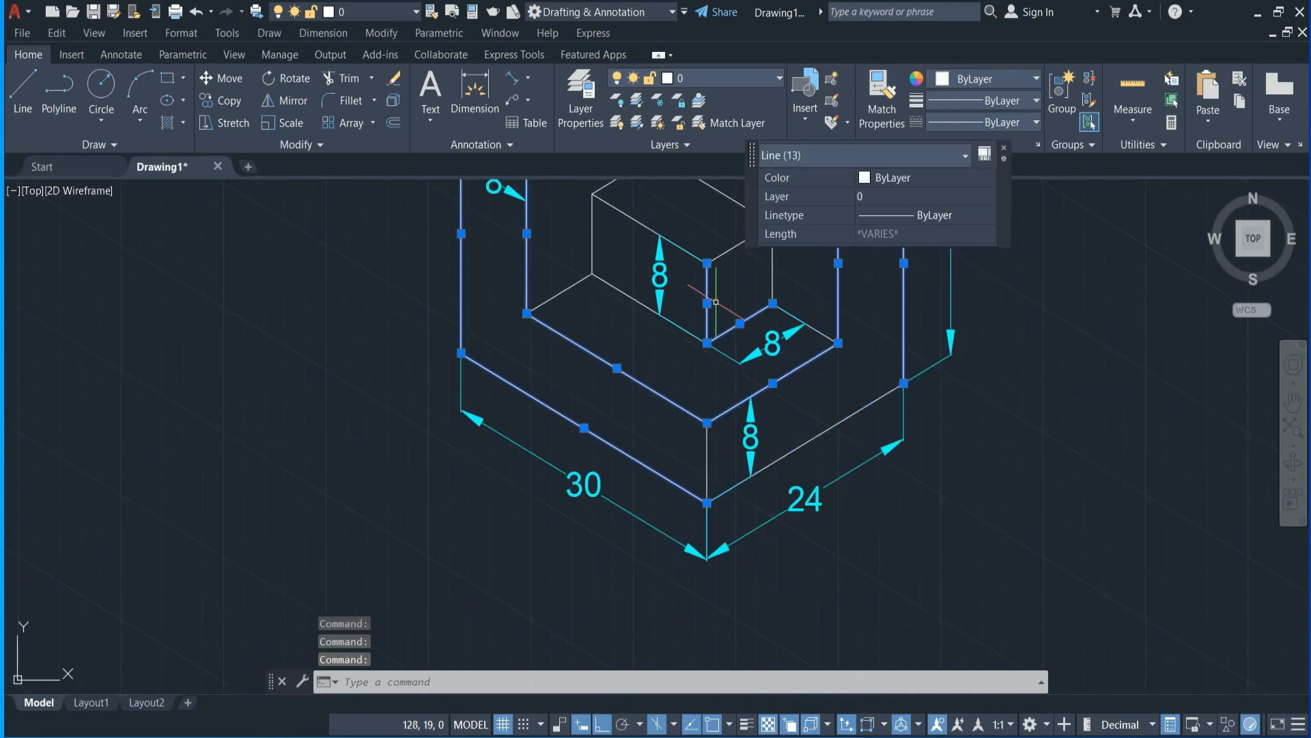
pyautogui.click(742, 246)
pyautogui.scroll(-2, 721, 271)
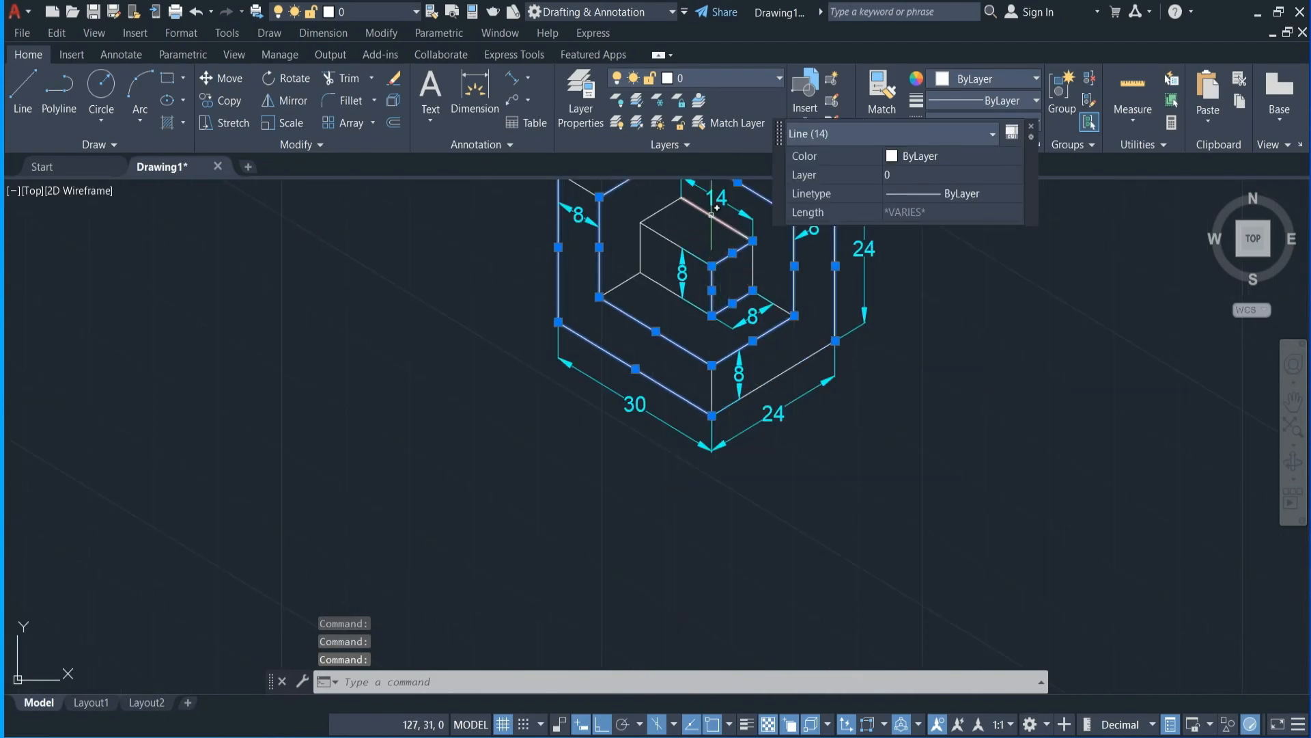
pyautogui.click(691, 216)
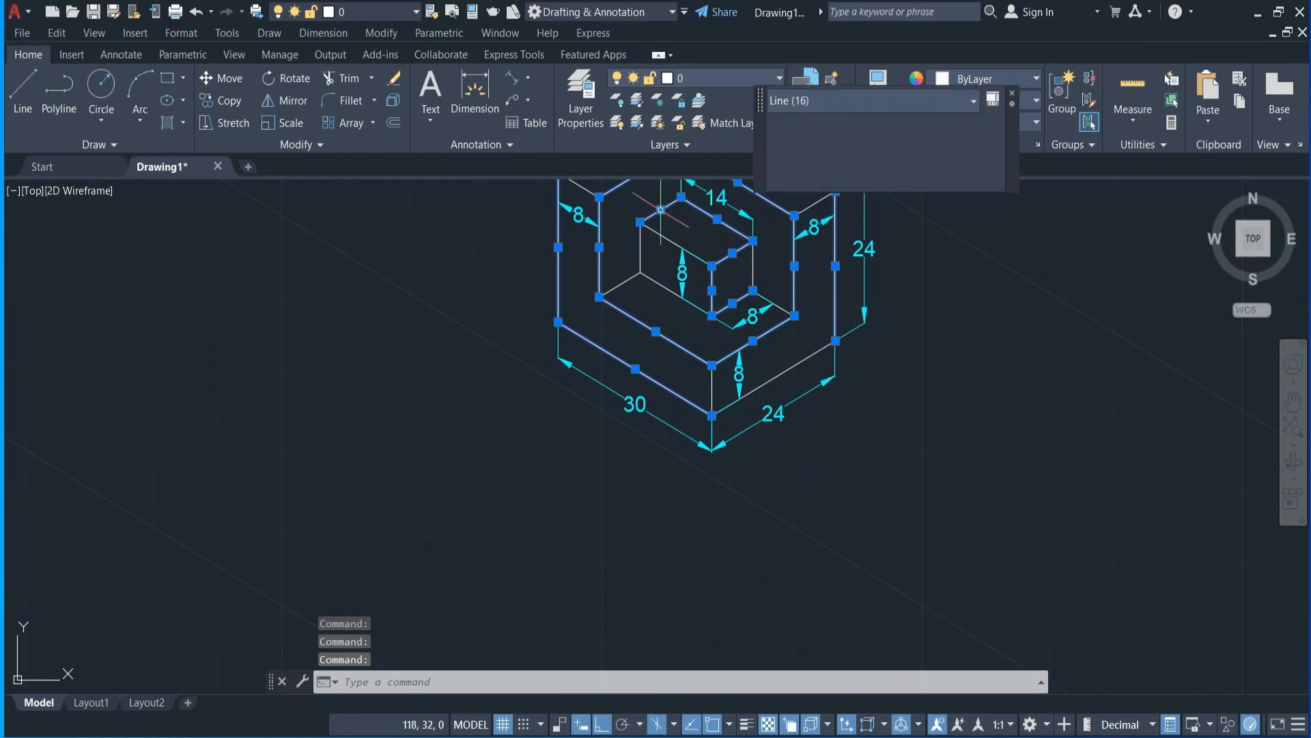
pyautogui.click(661, 209)
pyautogui.scroll(3, 652, 252)
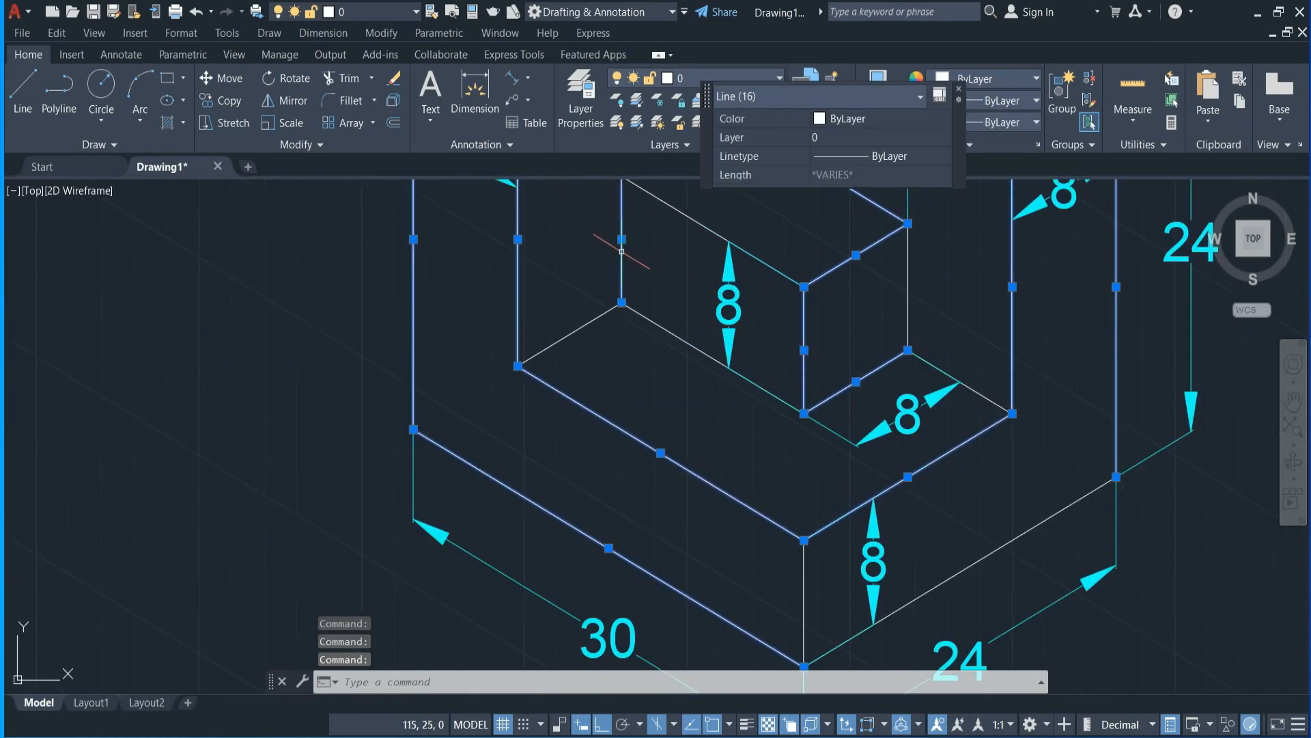
pyautogui.click(622, 251)
pyautogui.click(653, 196)
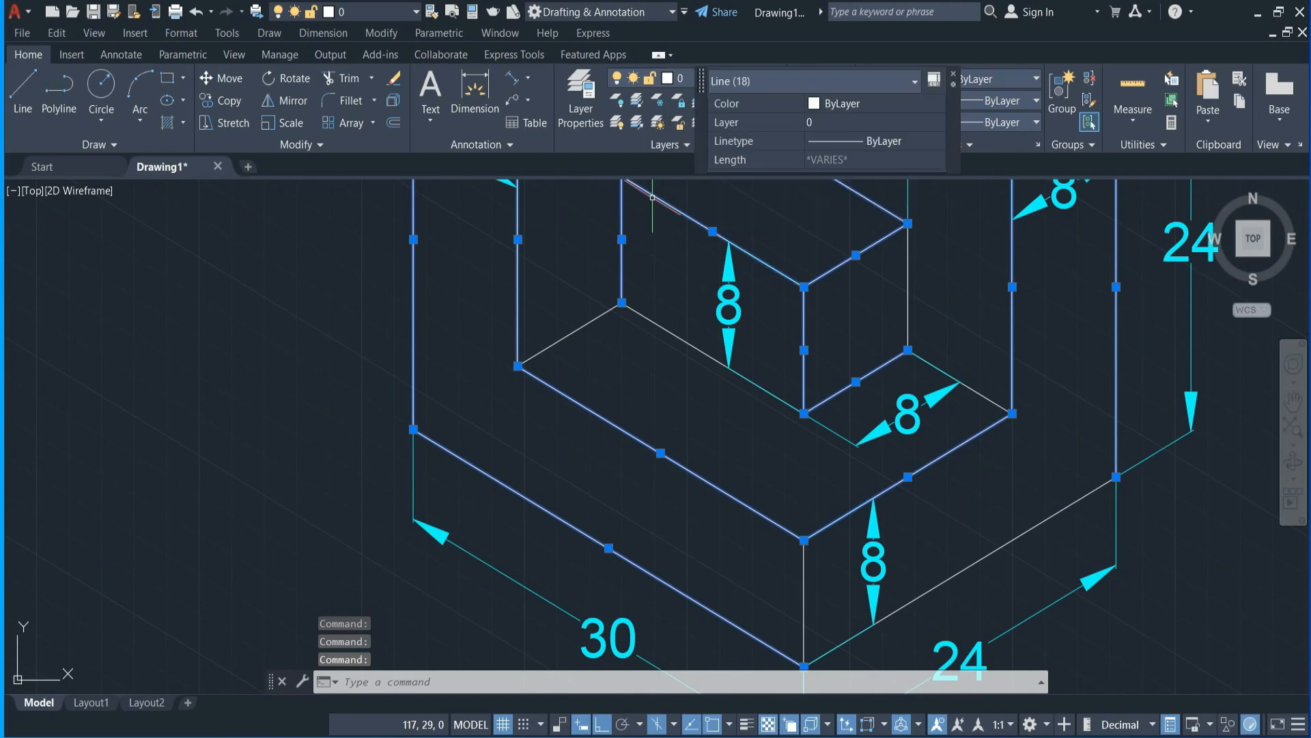
pyautogui.click(664, 327)
pyautogui.click(569, 334)
pyautogui.scroll(-4, 620, 382)
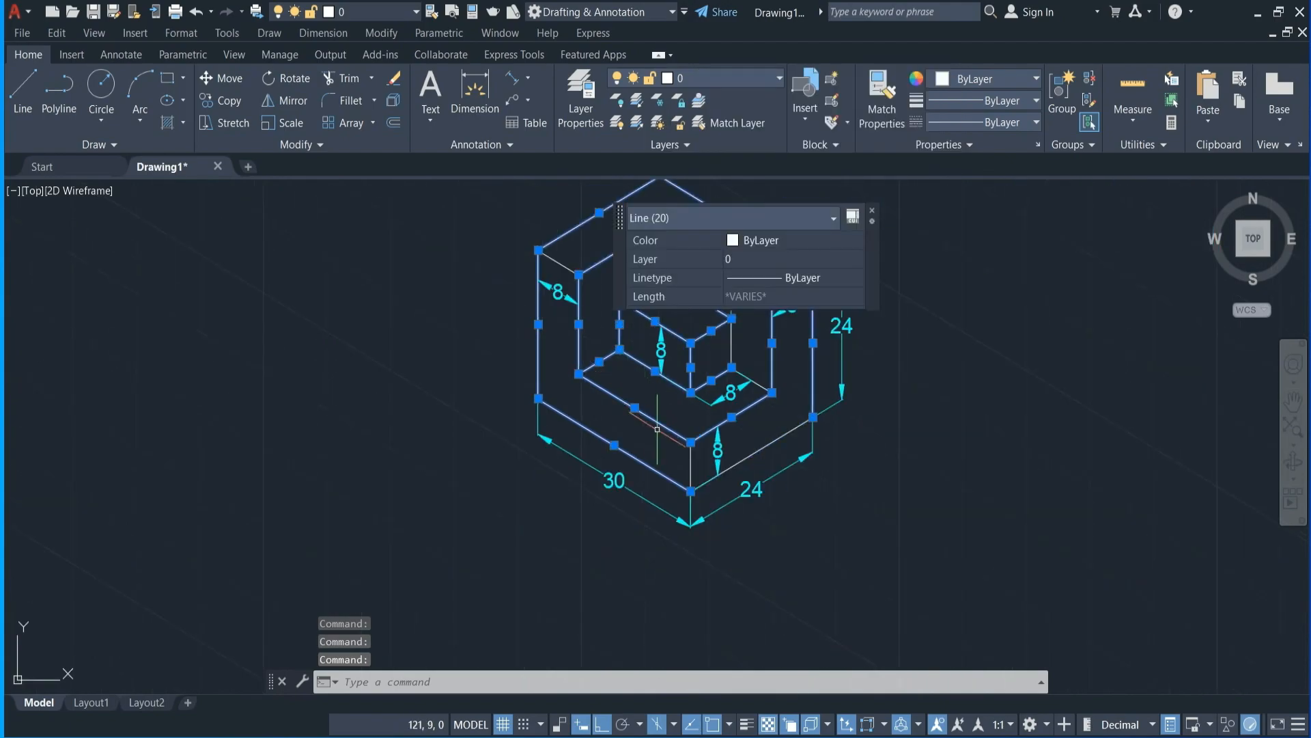
# - Add the lower right outer edge, inner block's right edge, right floor edge, recess's back vertical edge and left rim edge to the selection
pyautogui.click(751, 454)
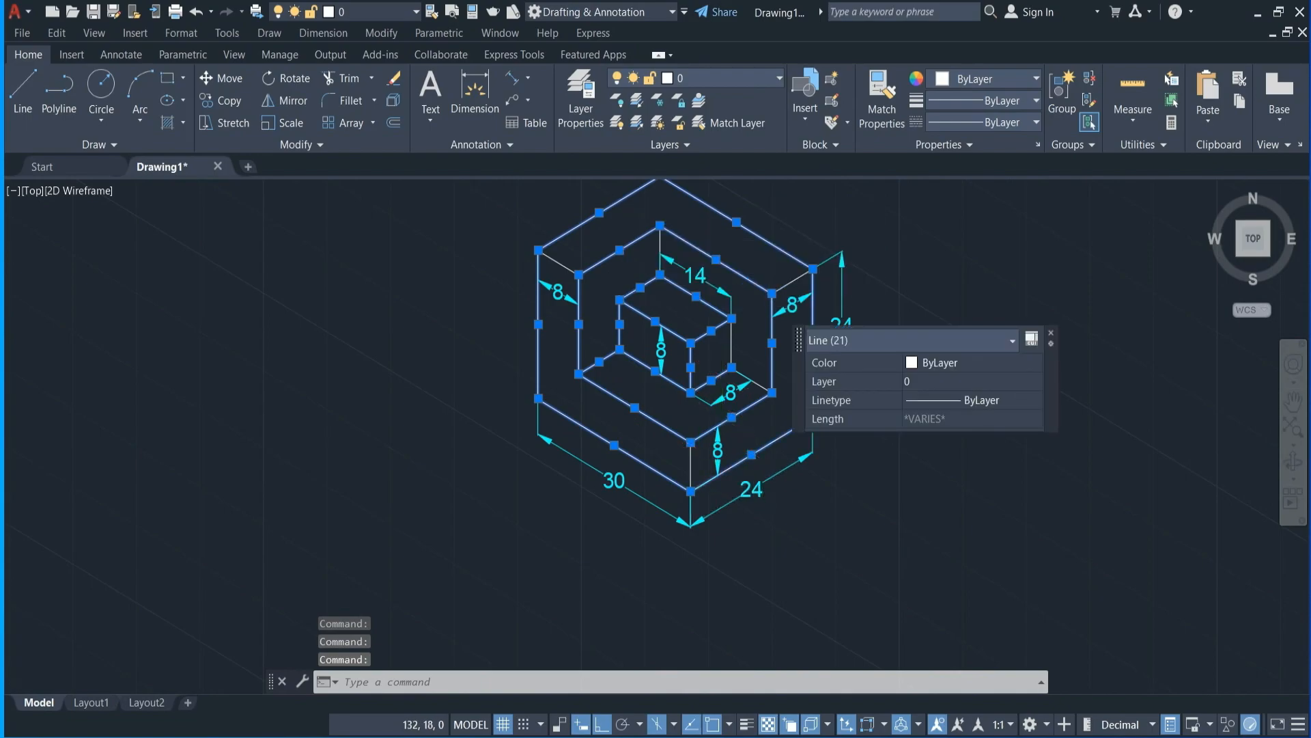
pyautogui.scroll(2, 727, 379)
pyautogui.click(759, 378)
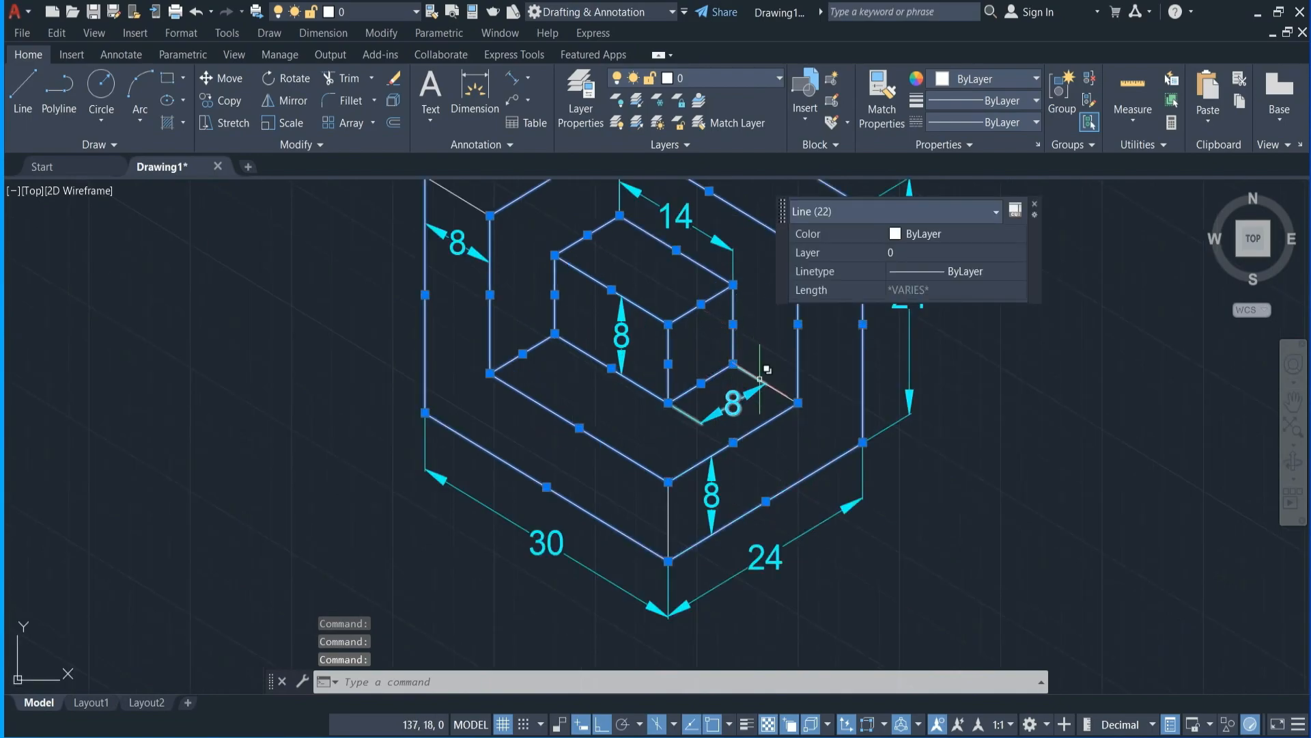
pyautogui.scroll(5, 768, 379)
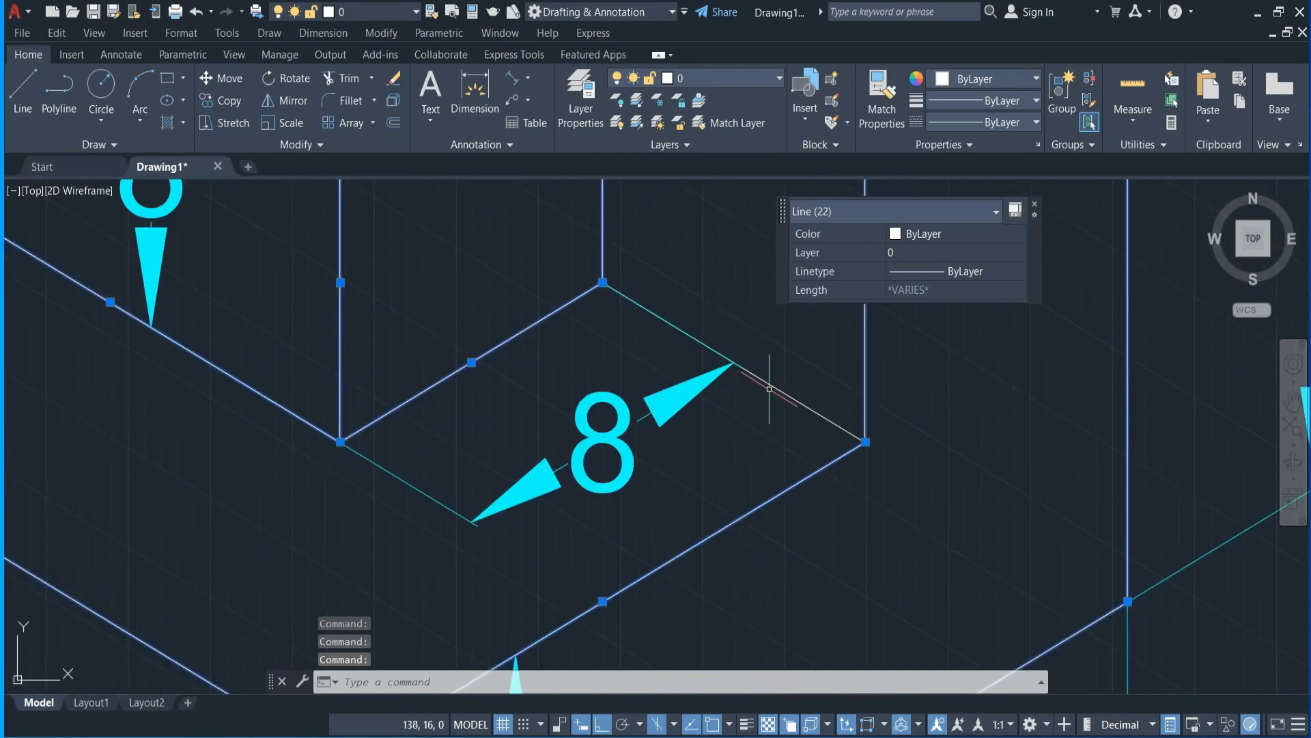
pyautogui.click(772, 385)
pyautogui.scroll(-5, 774, 384)
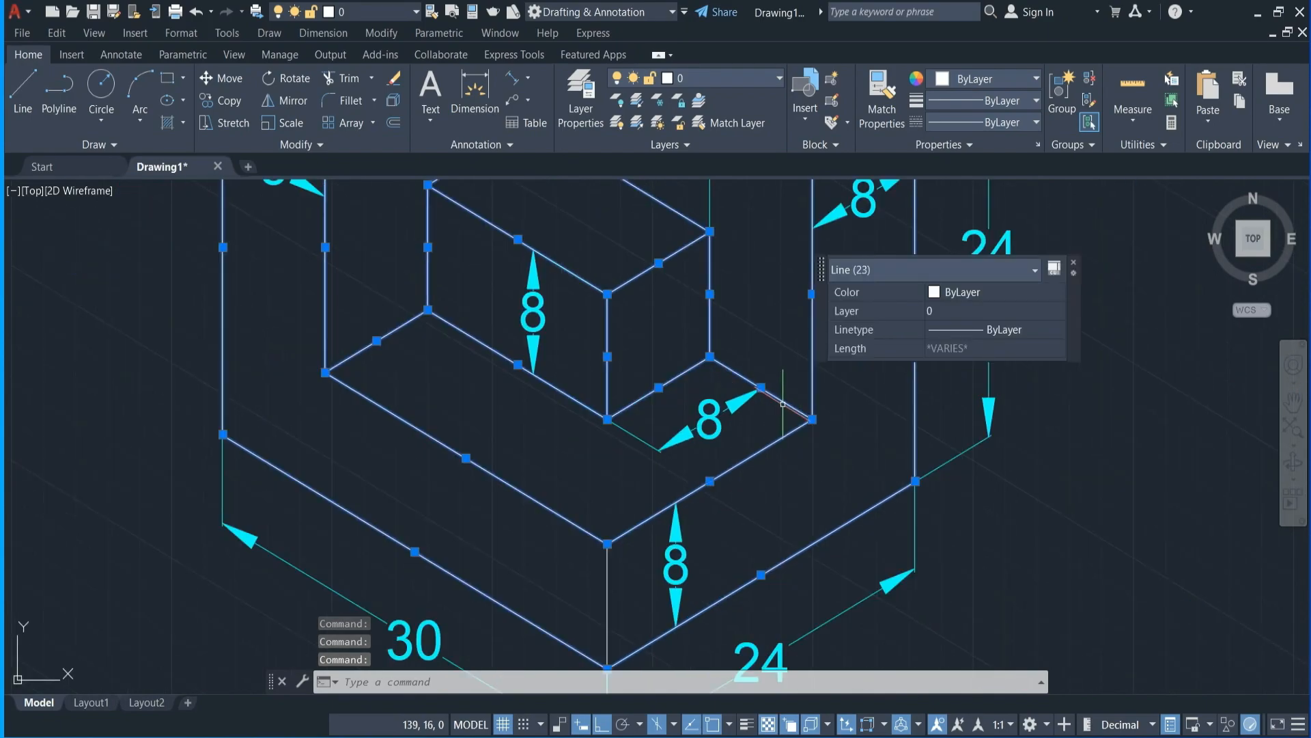
pyautogui.scroll(5, 686, 304)
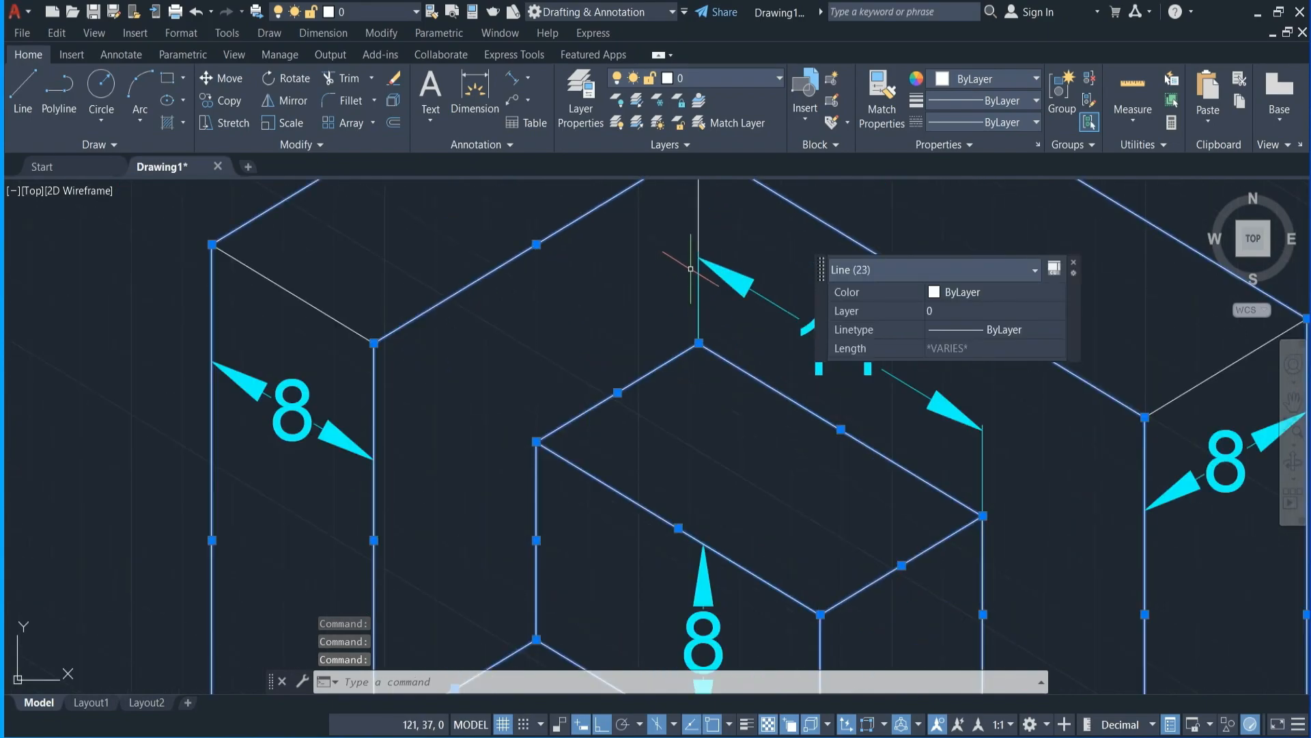
pyautogui.click(697, 212)
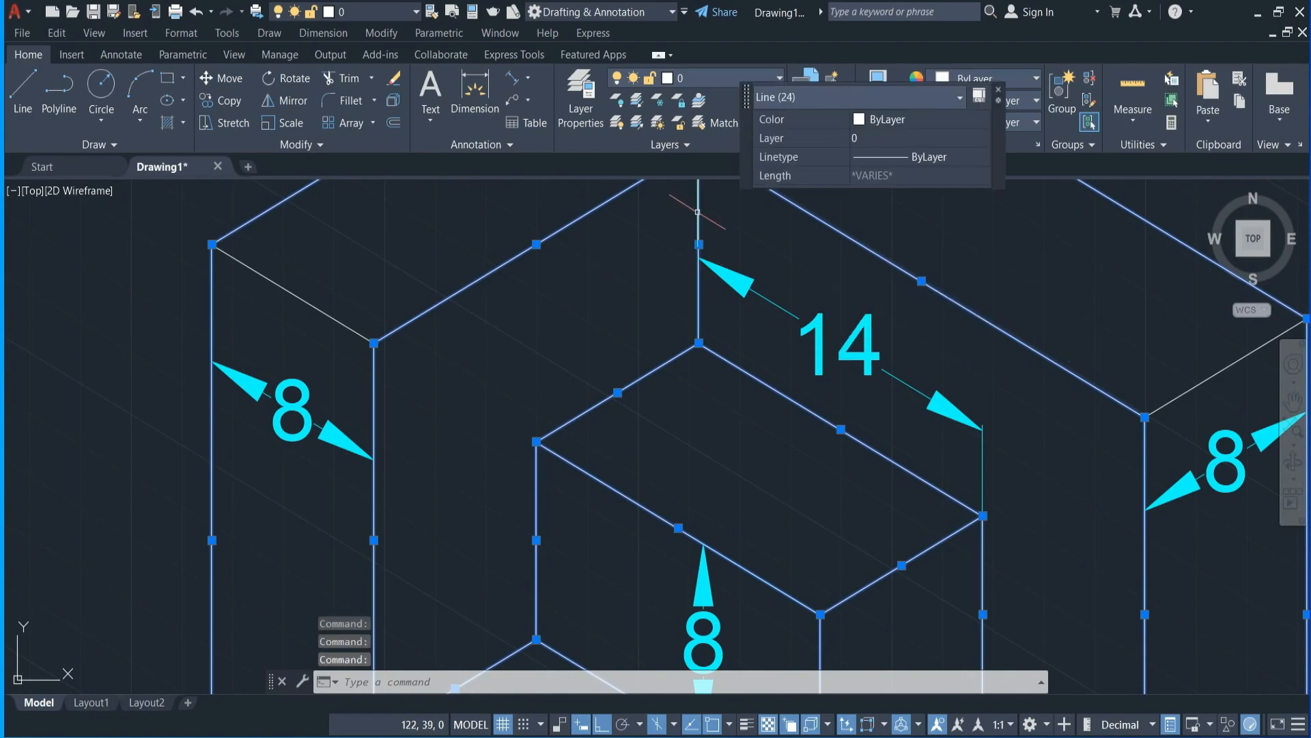
pyautogui.click(293, 294)
# - Assign the selected block edges to the line layer and clear the selection
pyautogui.scroll(-4, 553, 412)
pyautogui.scroll(-3, 702, 455)
pyautogui.scroll(1, 851, 403)
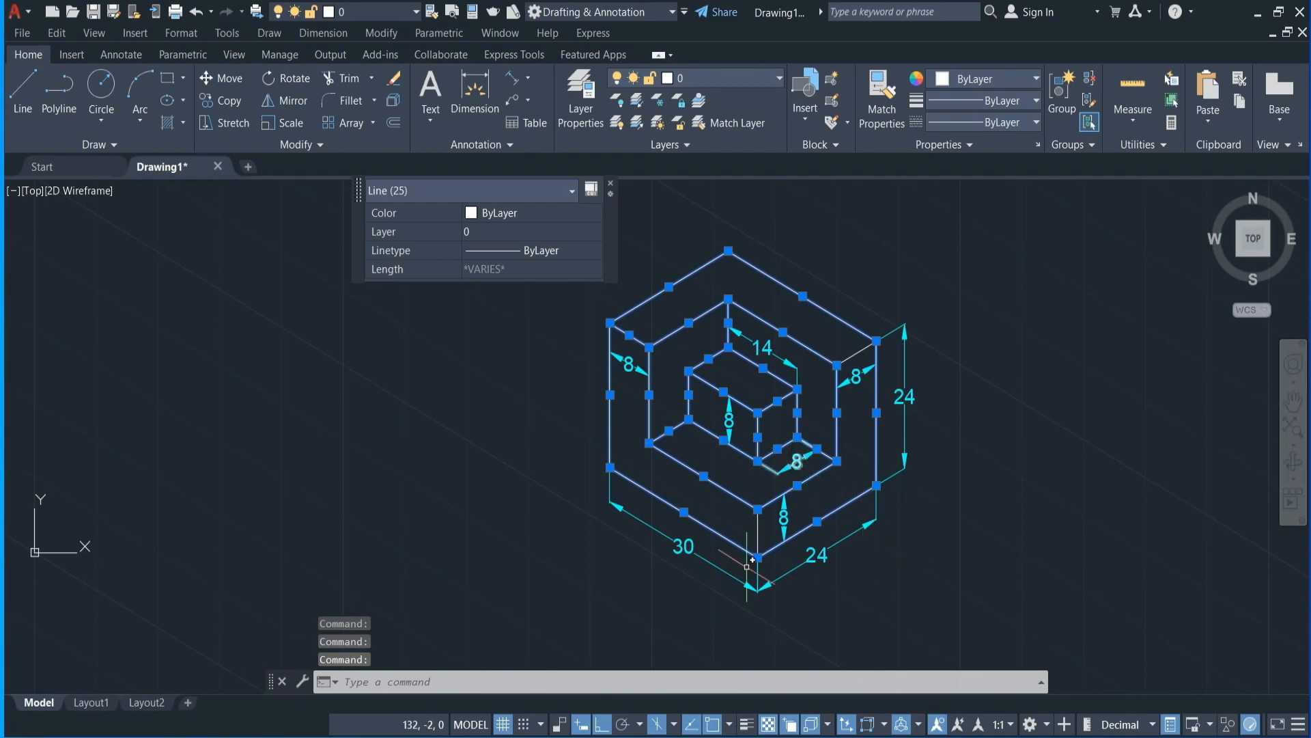
pyautogui.scroll(-3, 802, 502)
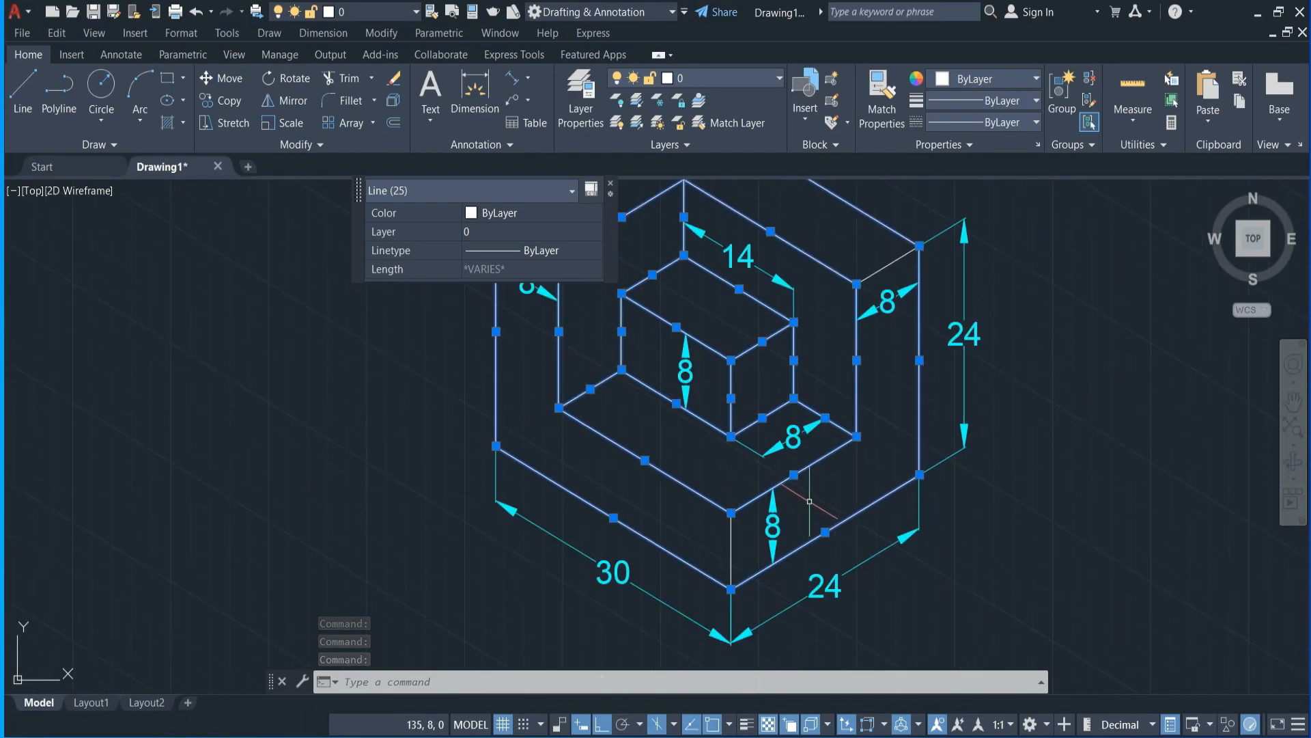
pyautogui.scroll(-2, 740, 468)
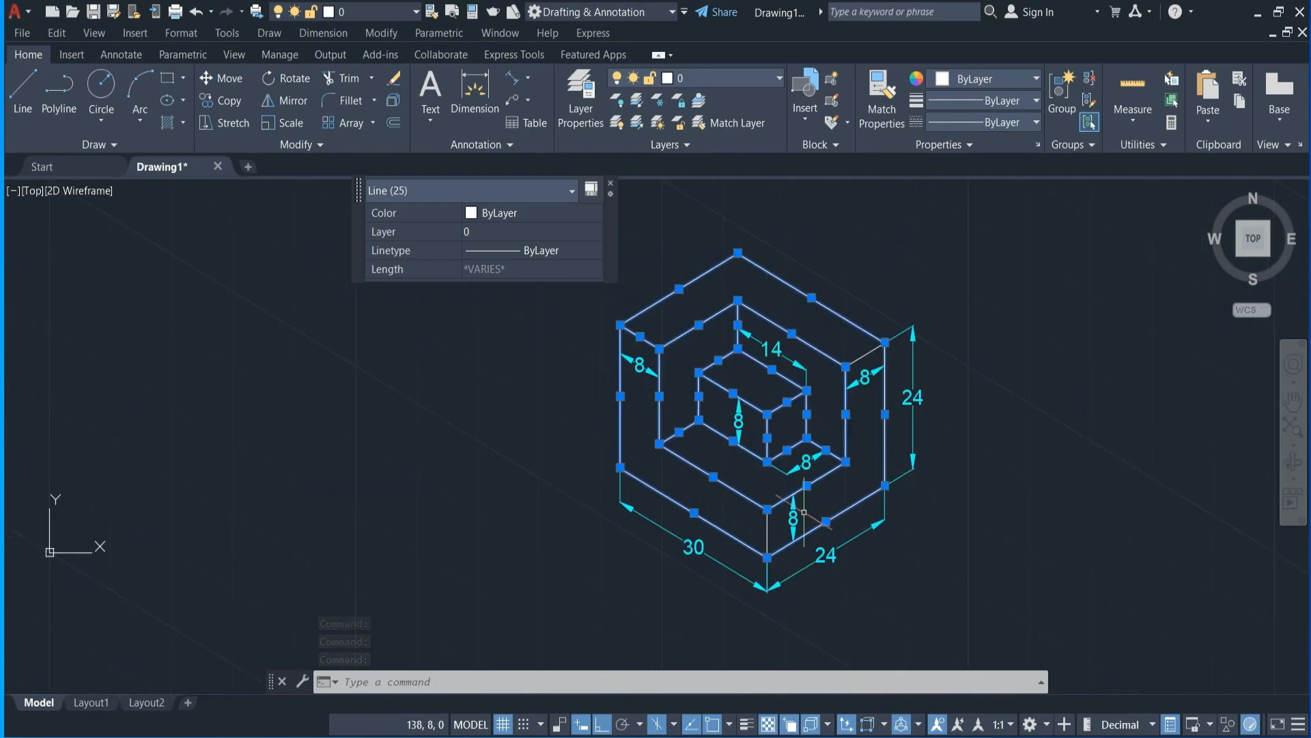
pyautogui.click(754, 85)
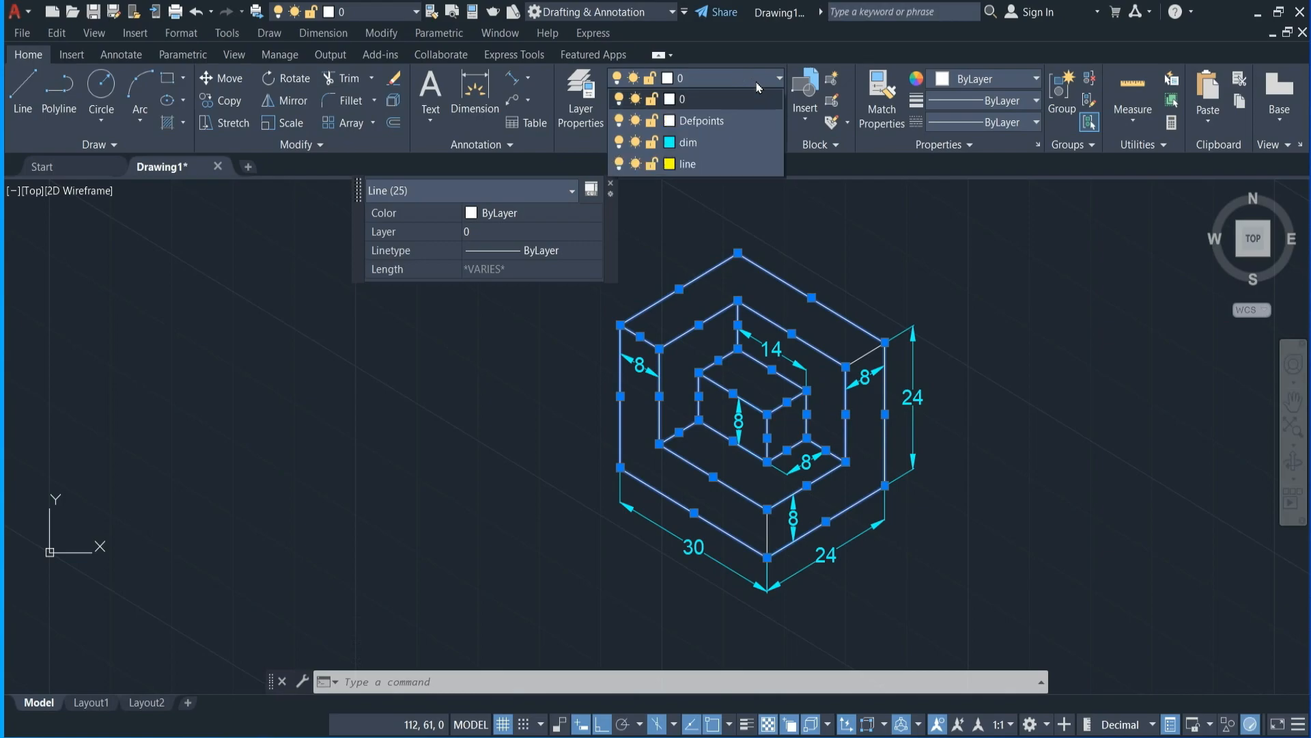
pyautogui.click(692, 164)
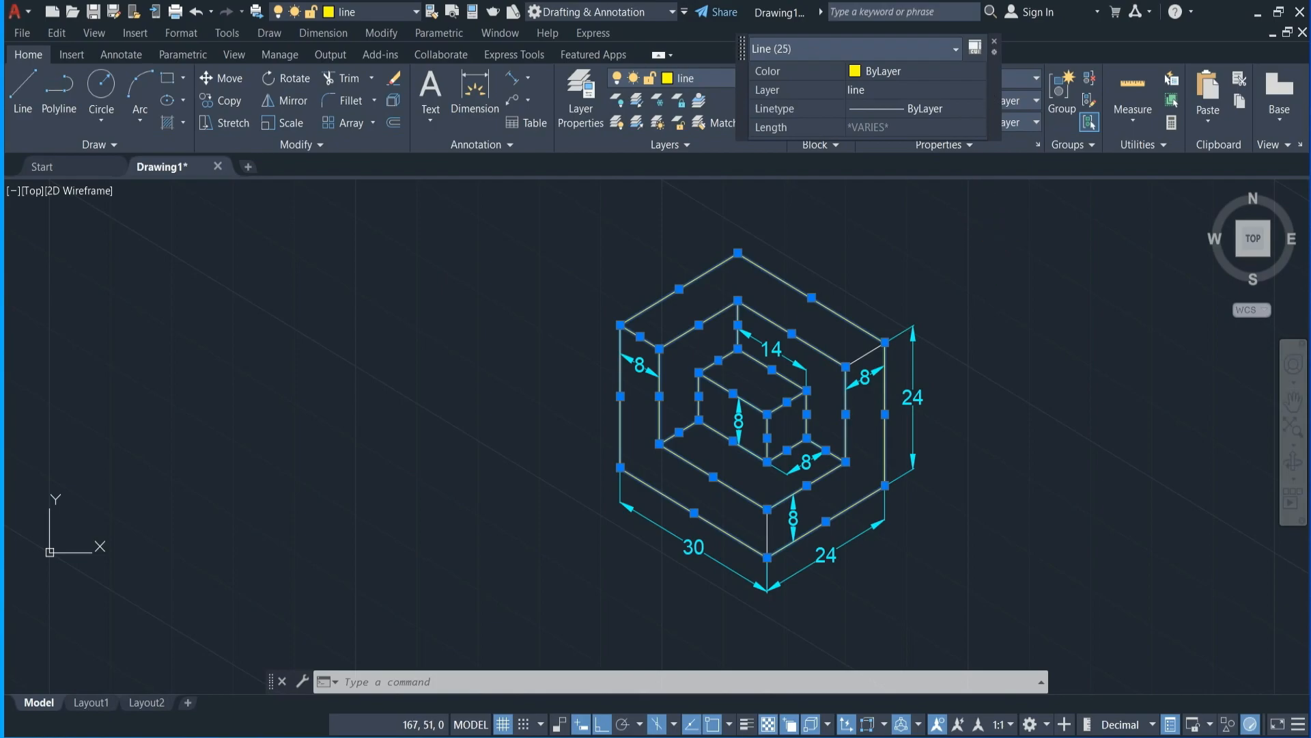
pyautogui.press('Escape')
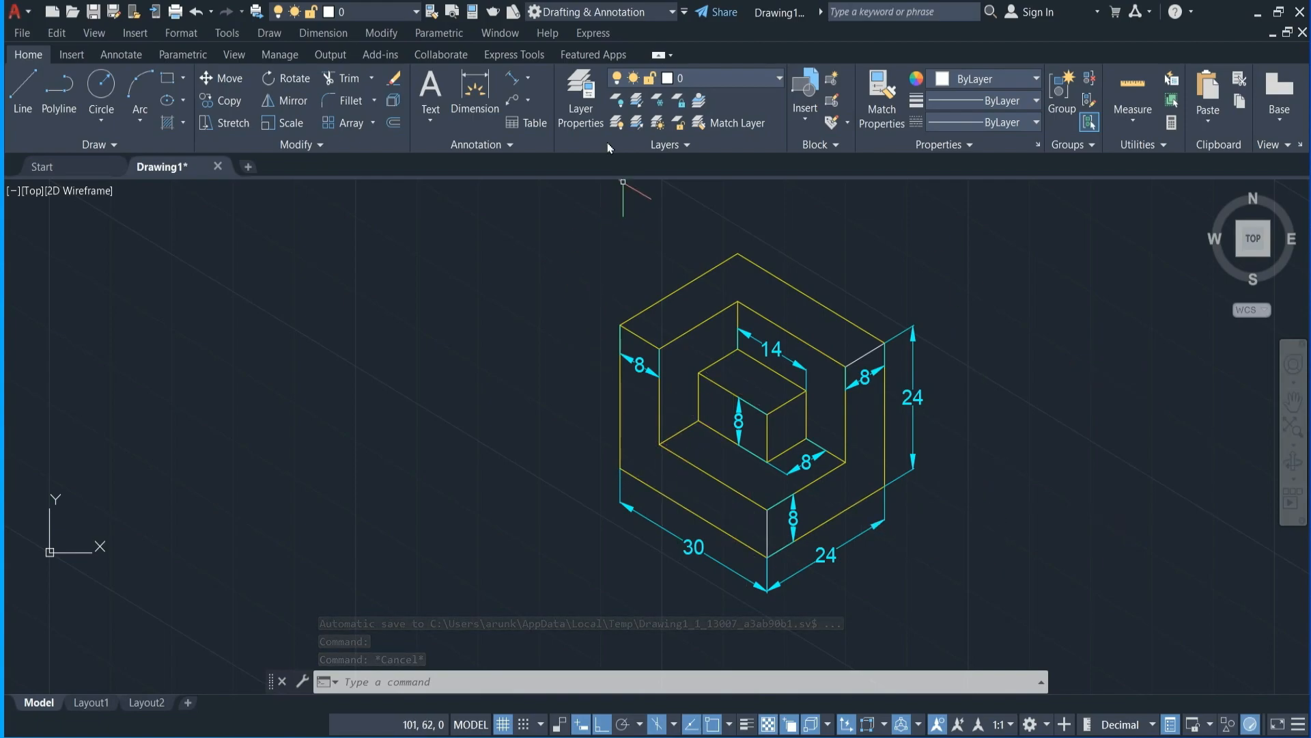
# - Make line the current layer, turn it off, and close the layer manager
pyautogui.click(592, 108)
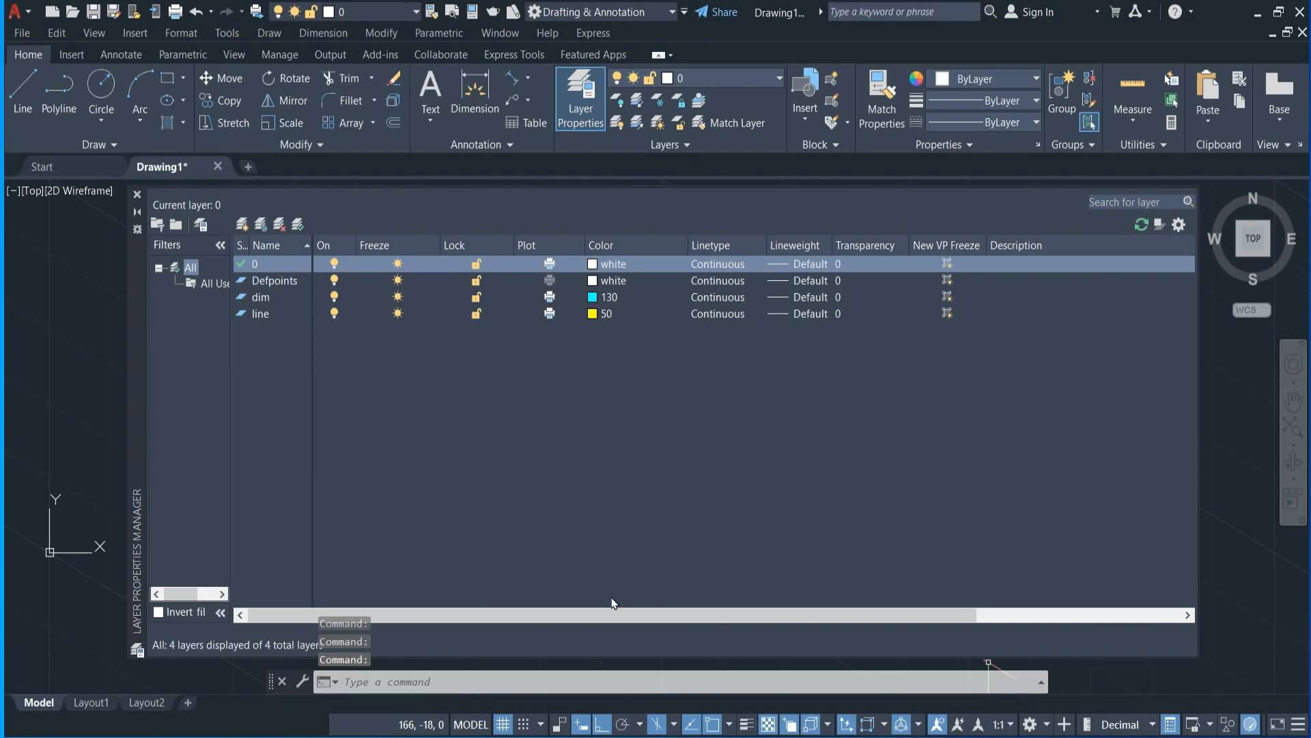
pyautogui.click(260, 314)
pyautogui.doubleClick(243, 315)
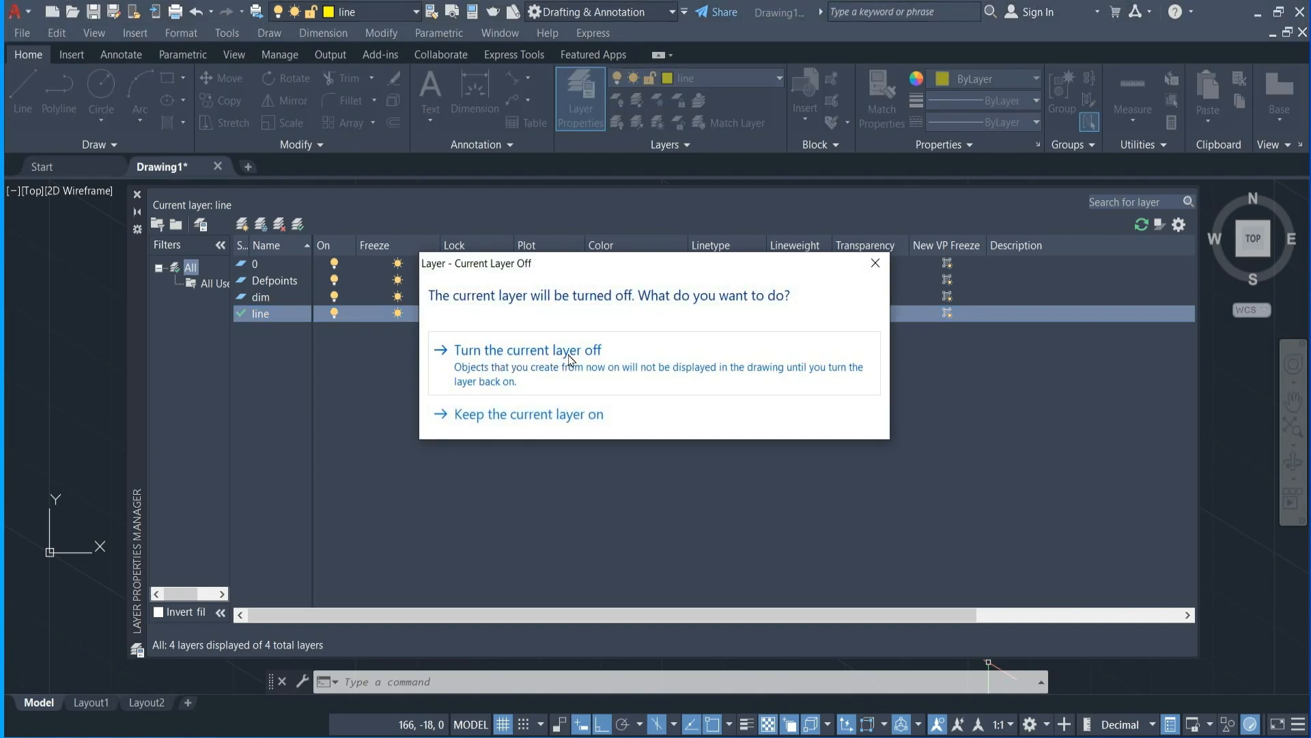
pyautogui.click(570, 358)
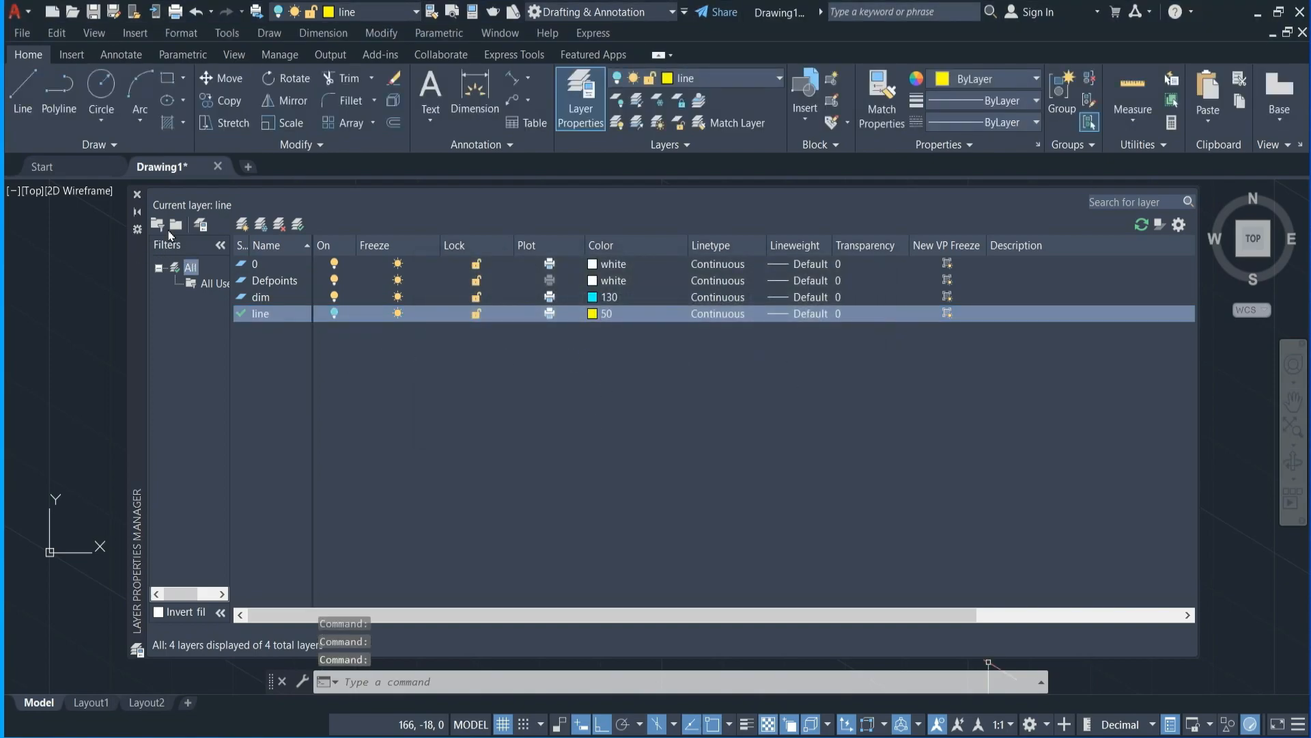
pyautogui.click(138, 195)
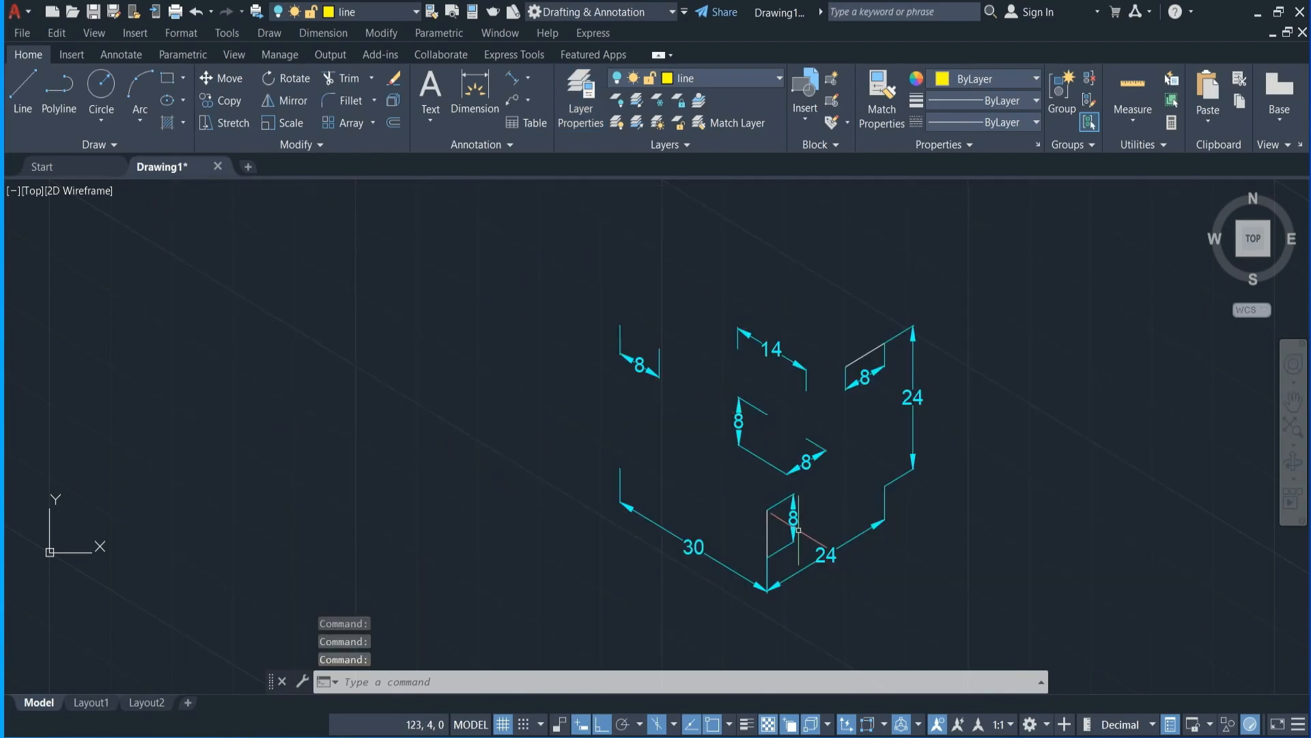
# - Draw a freehand zigzag chain of line segments beside the block on the turned-off line layer, and end the Line command
pyautogui.scroll(-2, 351, 446)
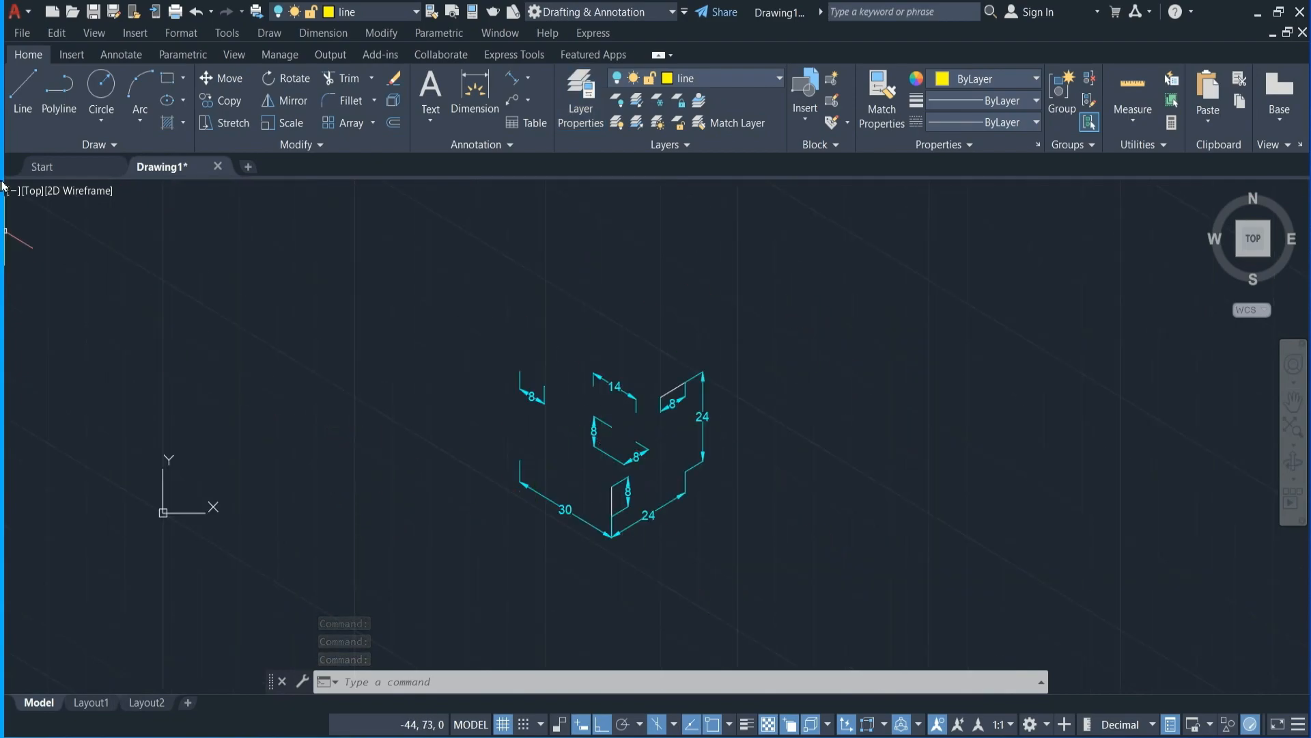
pyautogui.click(21, 111)
pyautogui.click(815, 411)
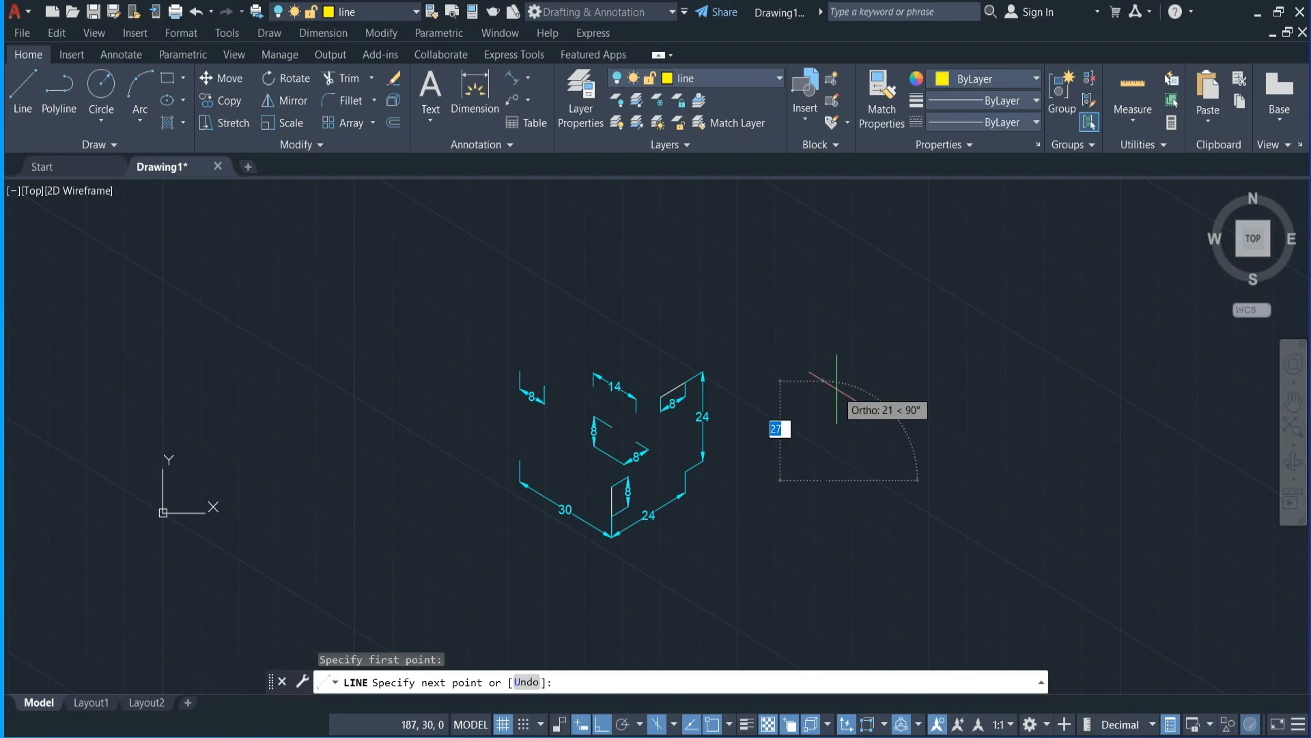
pyautogui.click(944, 377)
pyautogui.click(985, 443)
pyautogui.click(1085, 354)
pyautogui.click(1111, 386)
pyautogui.click(1122, 468)
pyautogui.click(1082, 580)
pyautogui.click(992, 539)
pyautogui.click(938, 605)
pyautogui.click(798, 549)
pyautogui.click(774, 581)
pyautogui.click(686, 549)
pyautogui.click(690, 623)
pyautogui.click(925, 571)
pyautogui.click(928, 516)
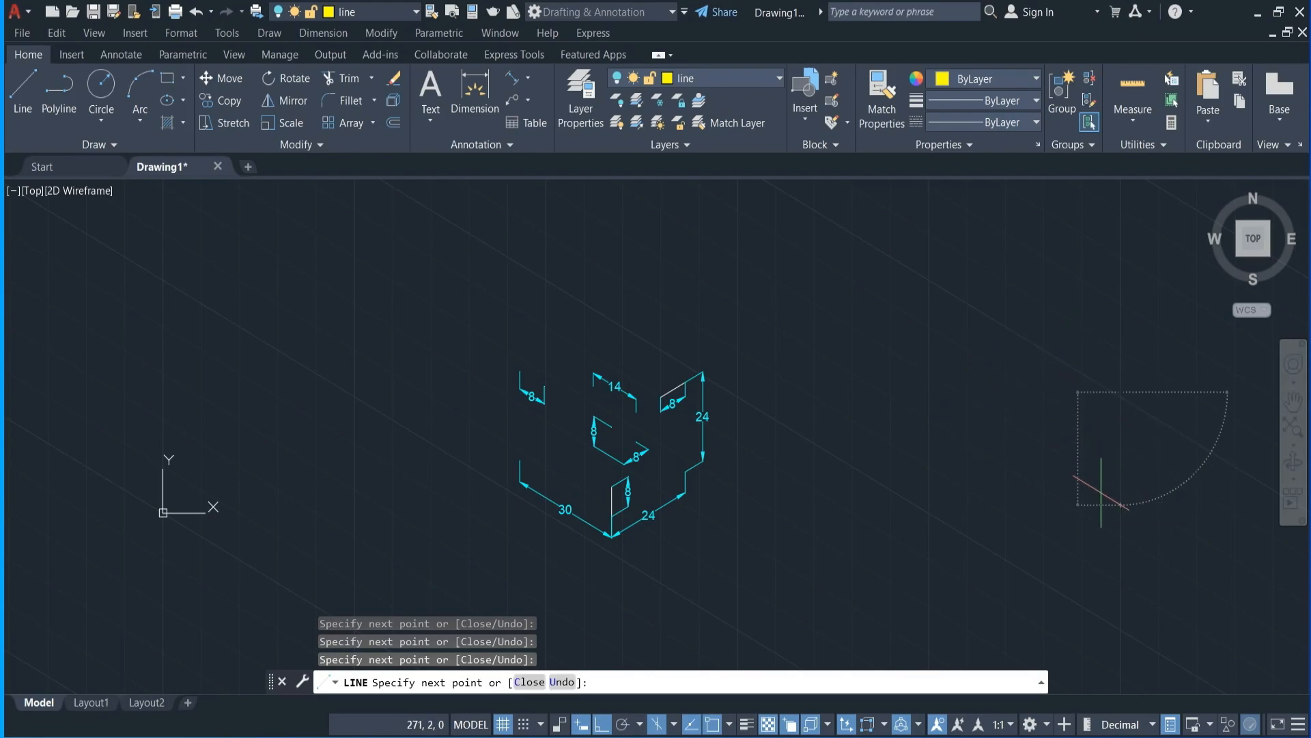
pyautogui.press('Escape')
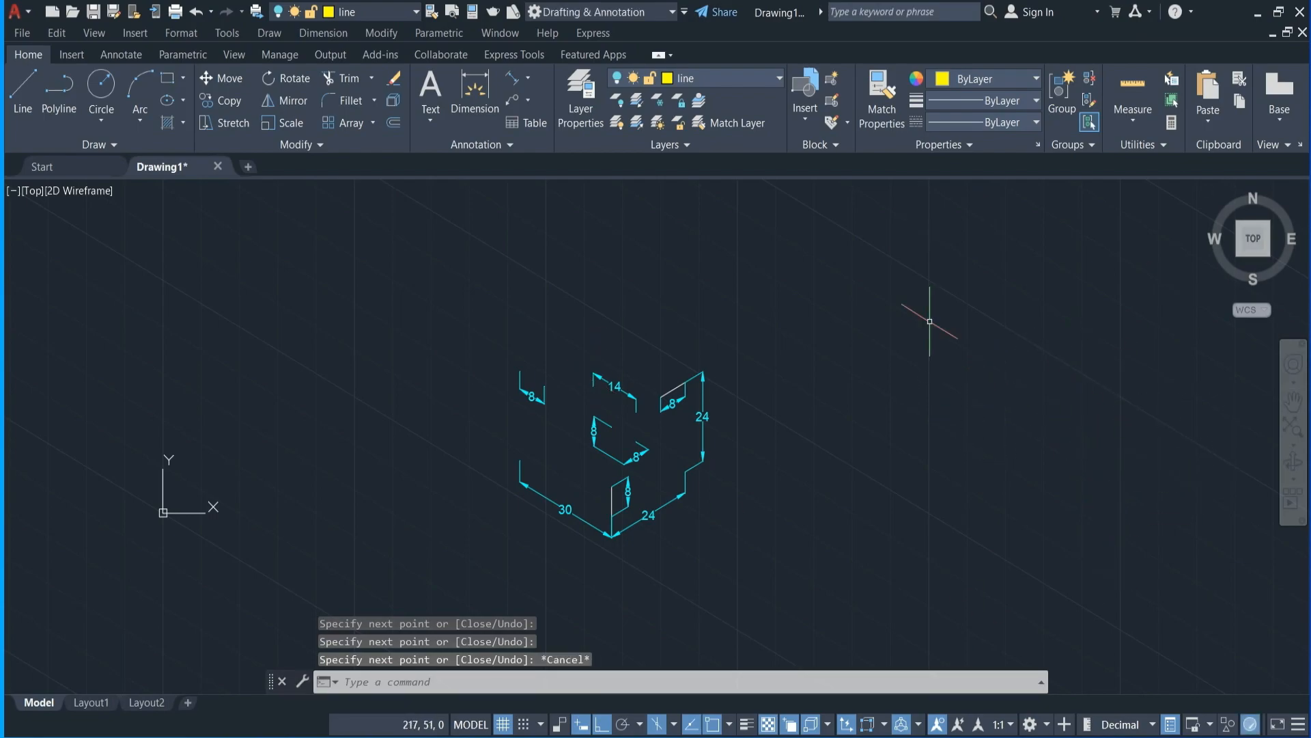
# - Turn the line layer back on and close the layer manager to view the block and the zigzag segments
pyautogui.click(579, 112)
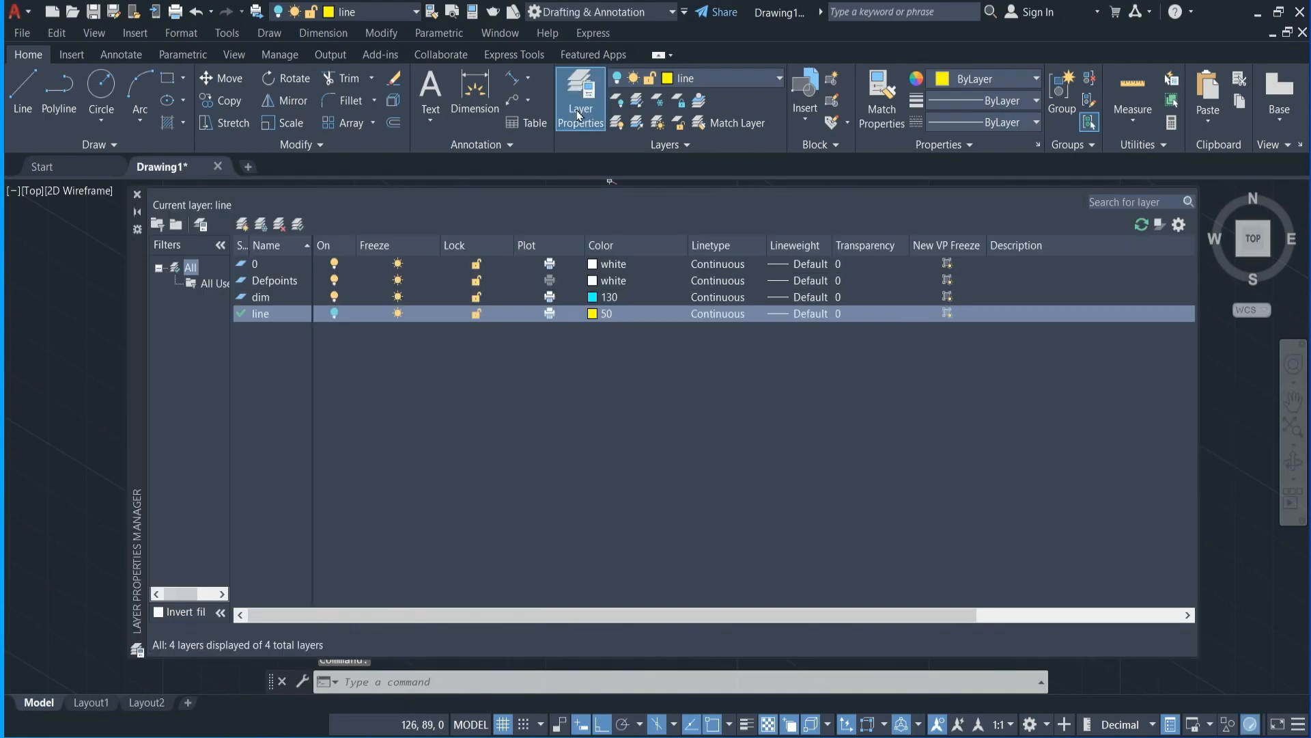
pyautogui.click(339, 319)
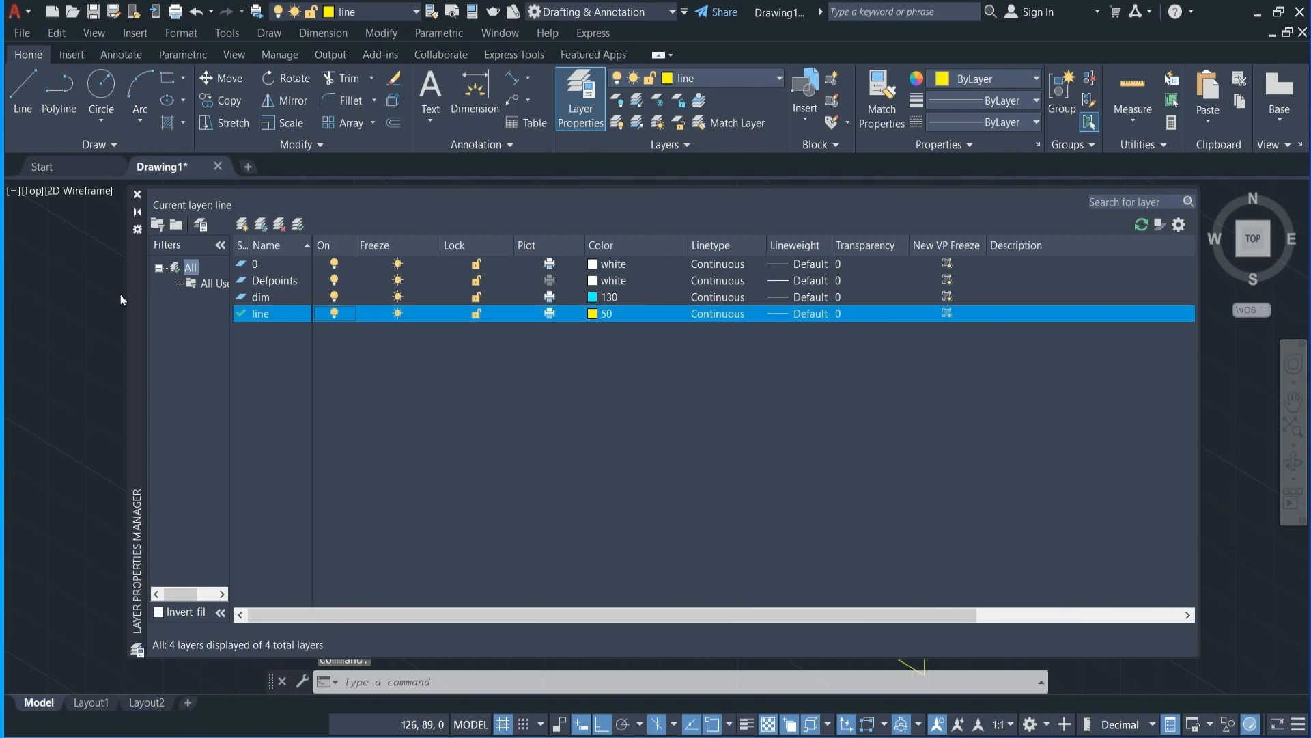
pyautogui.click(136, 194)
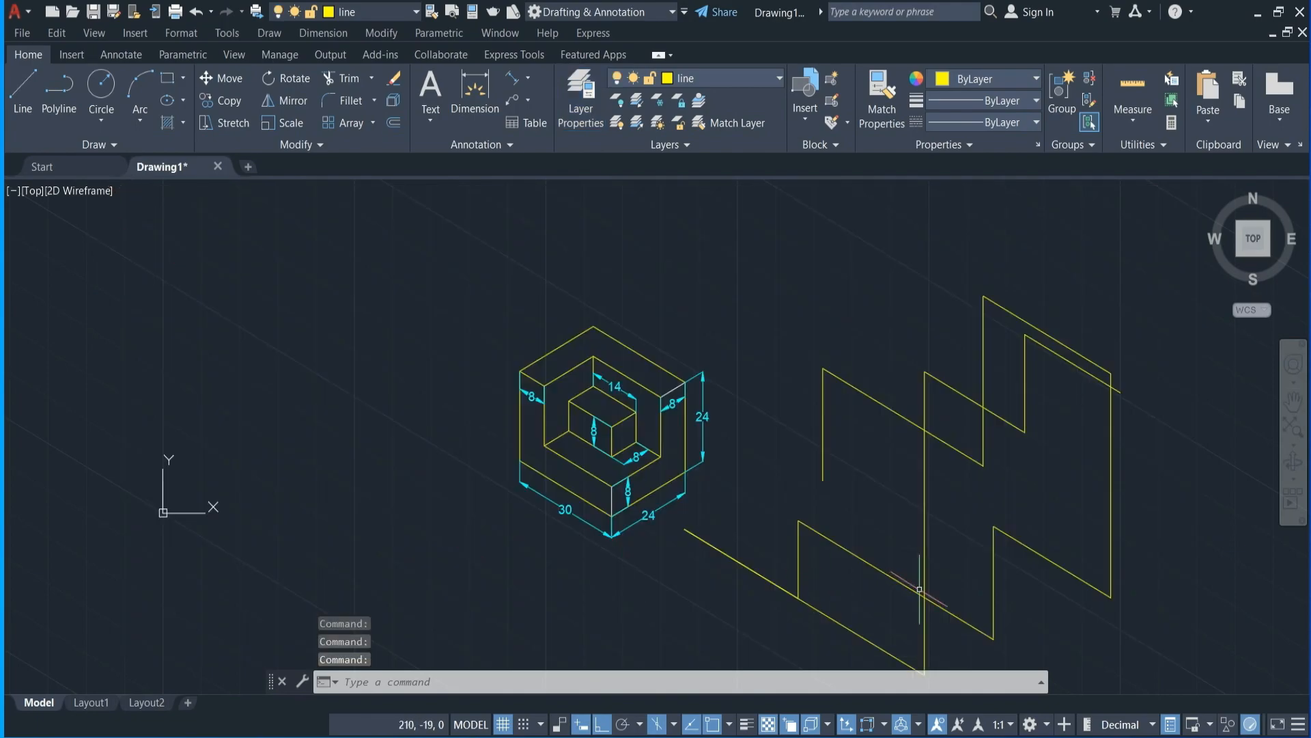
pyautogui.scroll(-2, 753, 295)
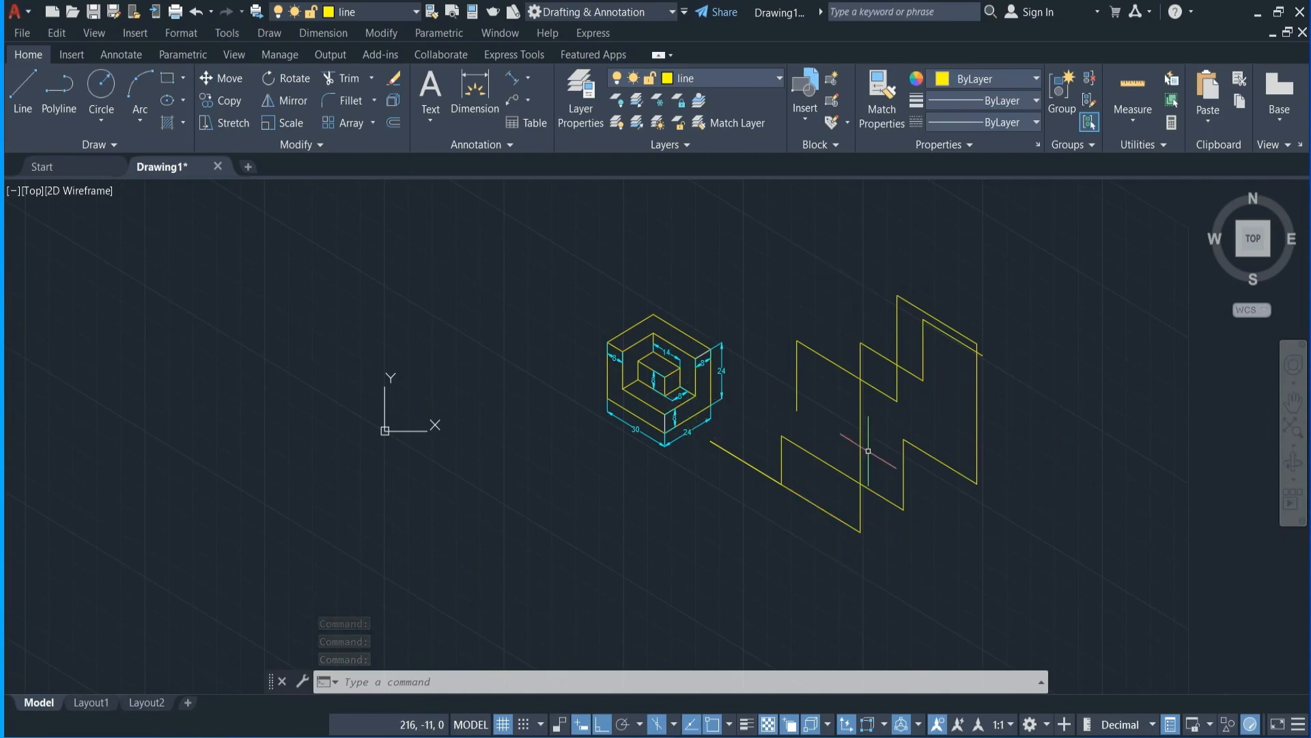
pyautogui.scroll(2, 868, 450)
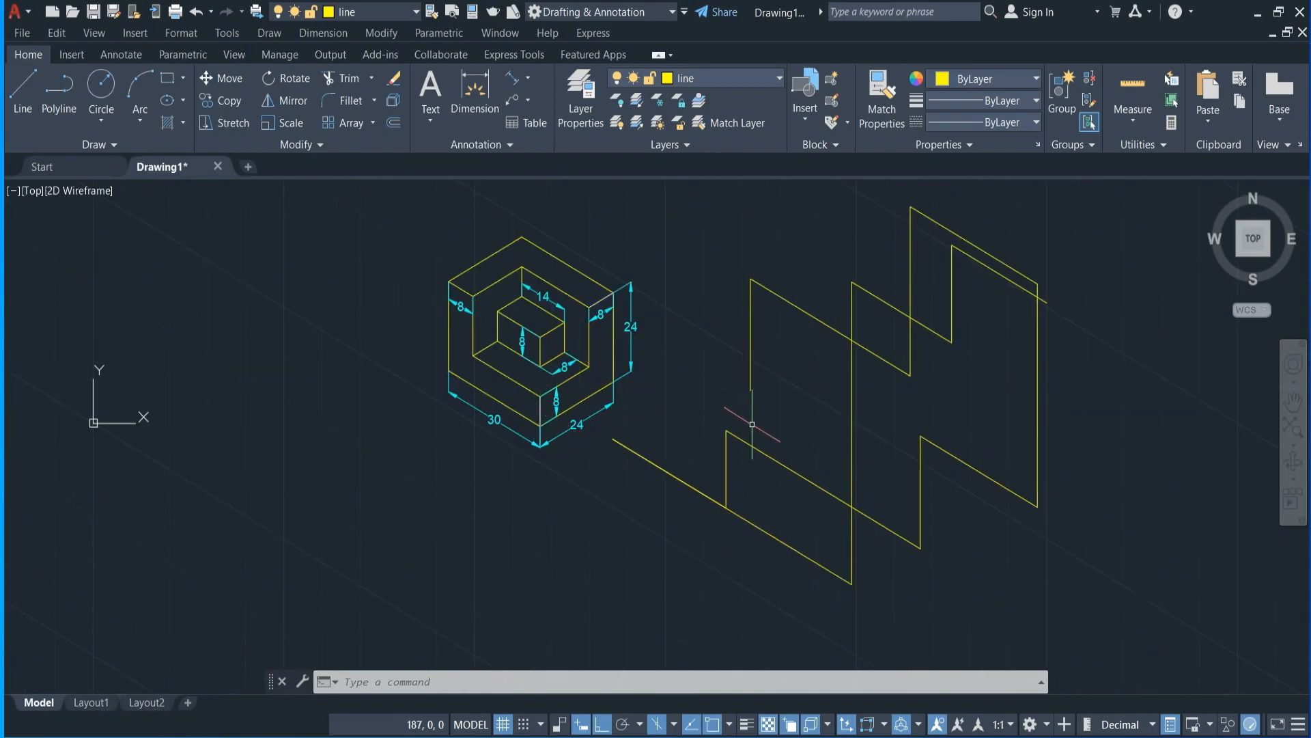
pyautogui.click(732, 83)
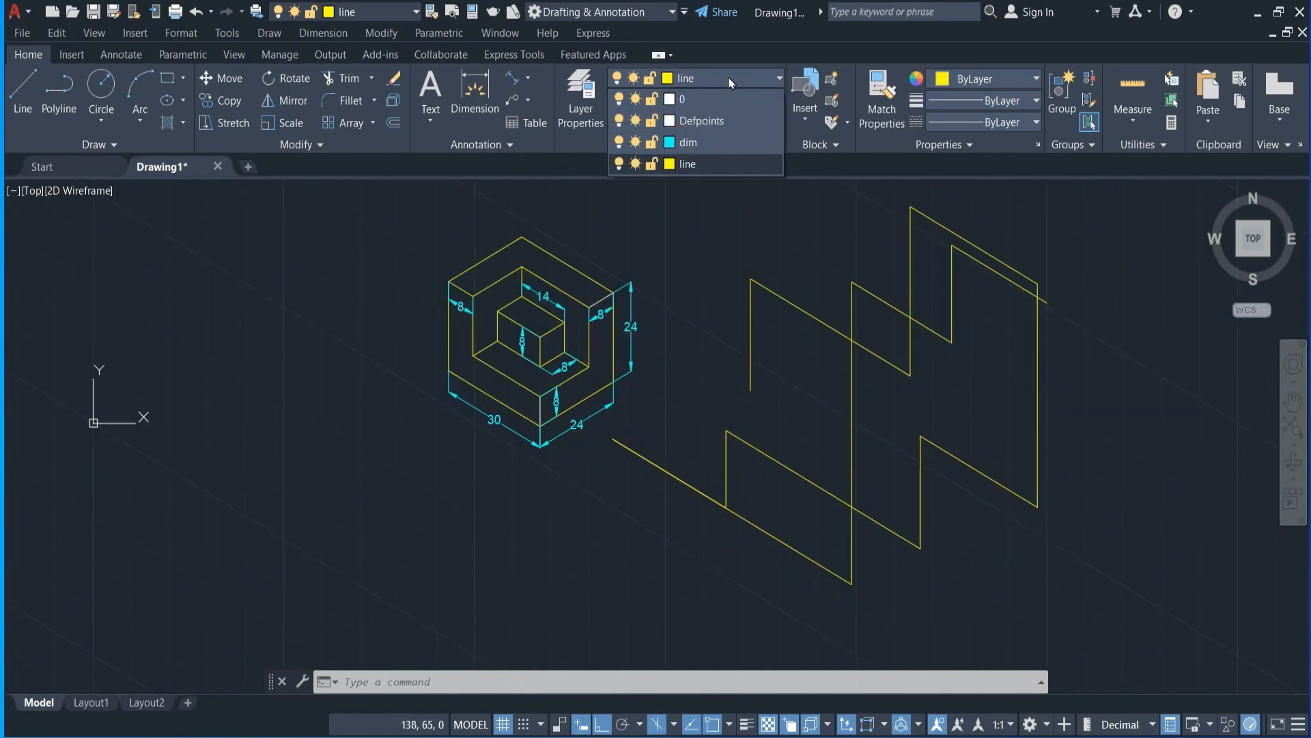
pyautogui.click(732, 82)
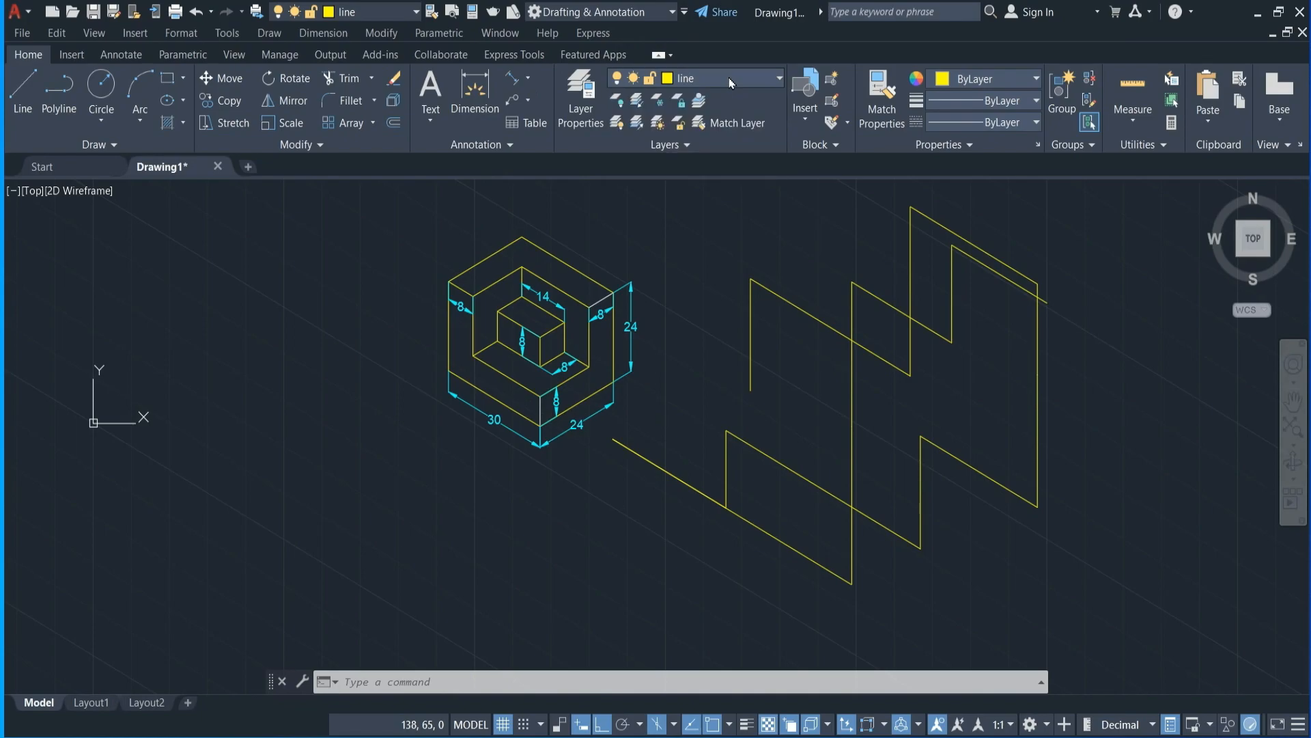
# - Open the layer manager and try to freeze the line layer while it is the current layer
pyautogui.click(589, 95)
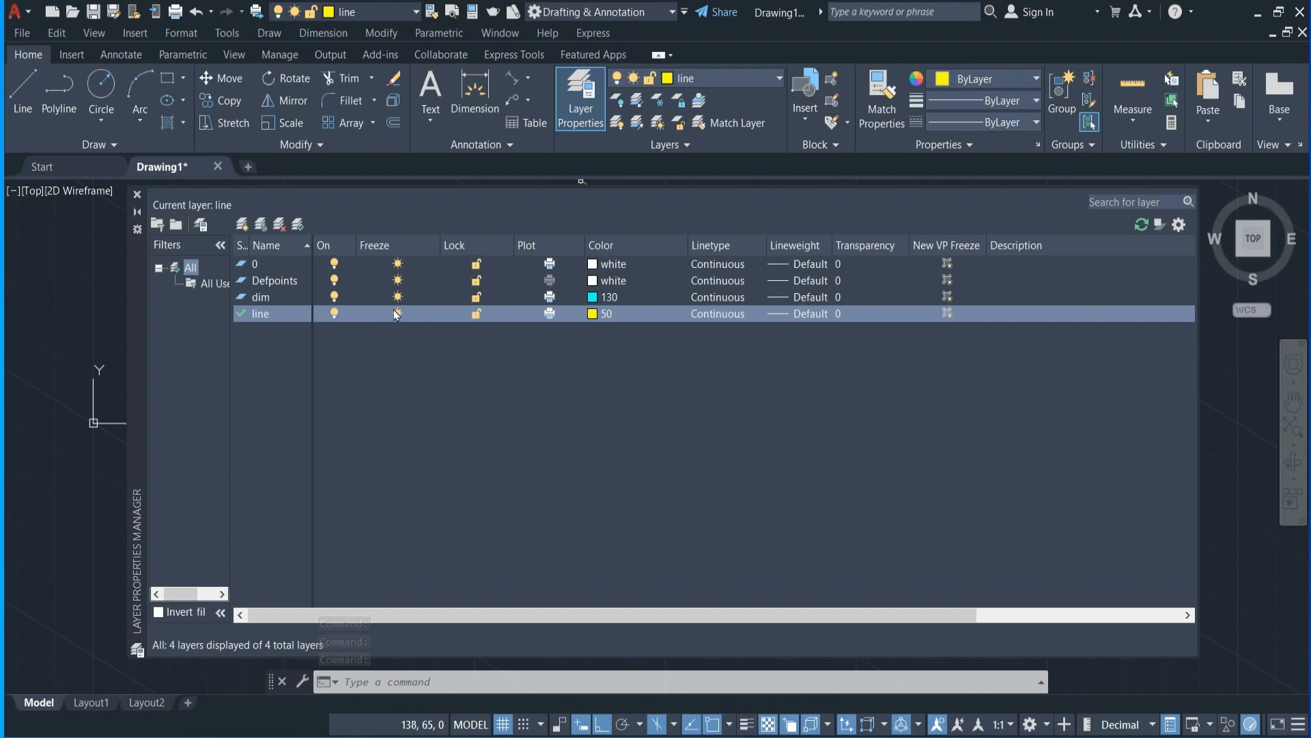
pyautogui.click(398, 315)
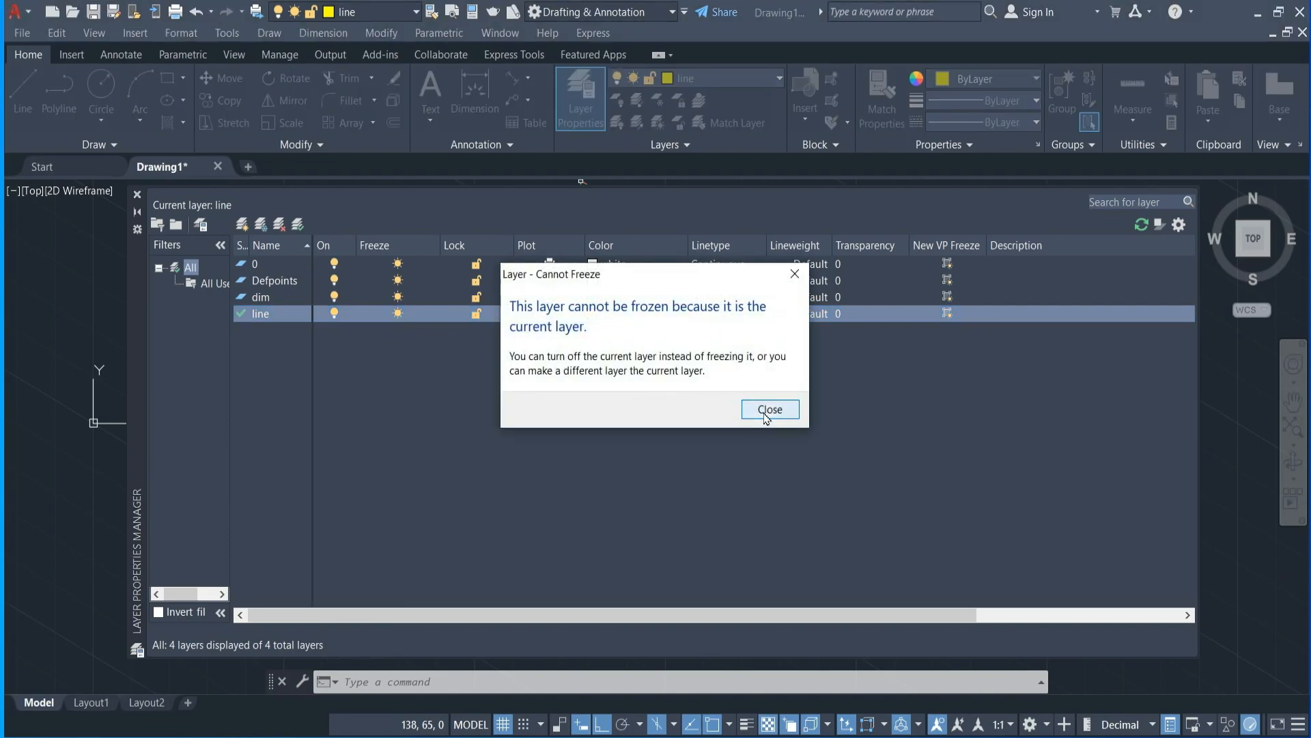
pyautogui.click(766, 410)
# - Make dim the current layer, freeze the line layer, and close the layer manager
pyautogui.doubleClick(239, 298)
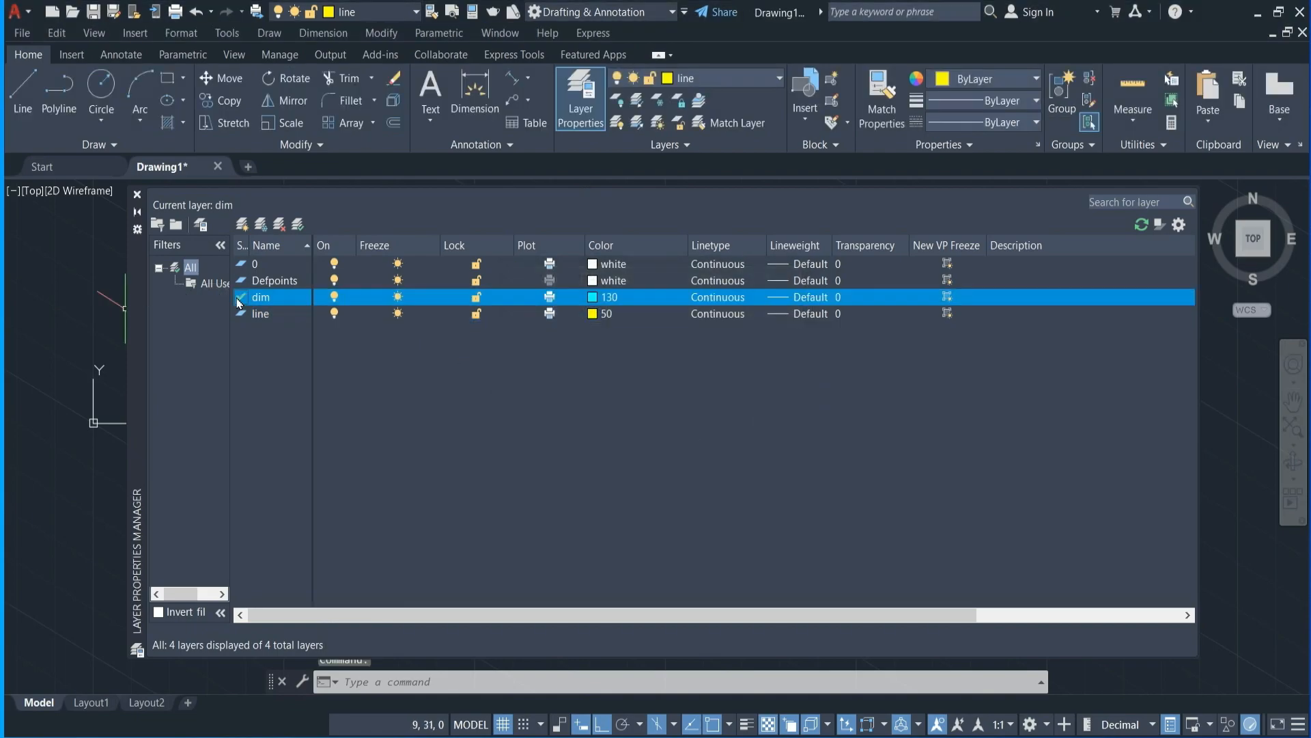
pyautogui.click(397, 315)
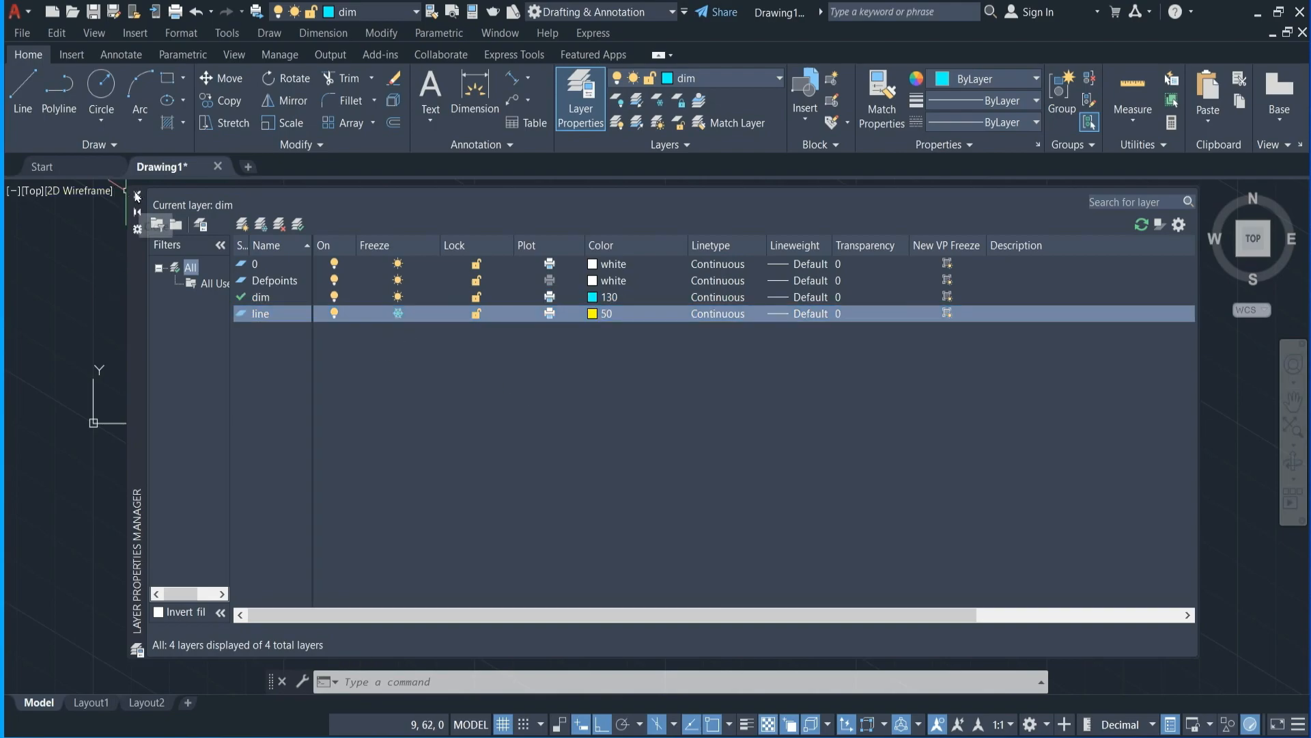
pyautogui.click(136, 194)
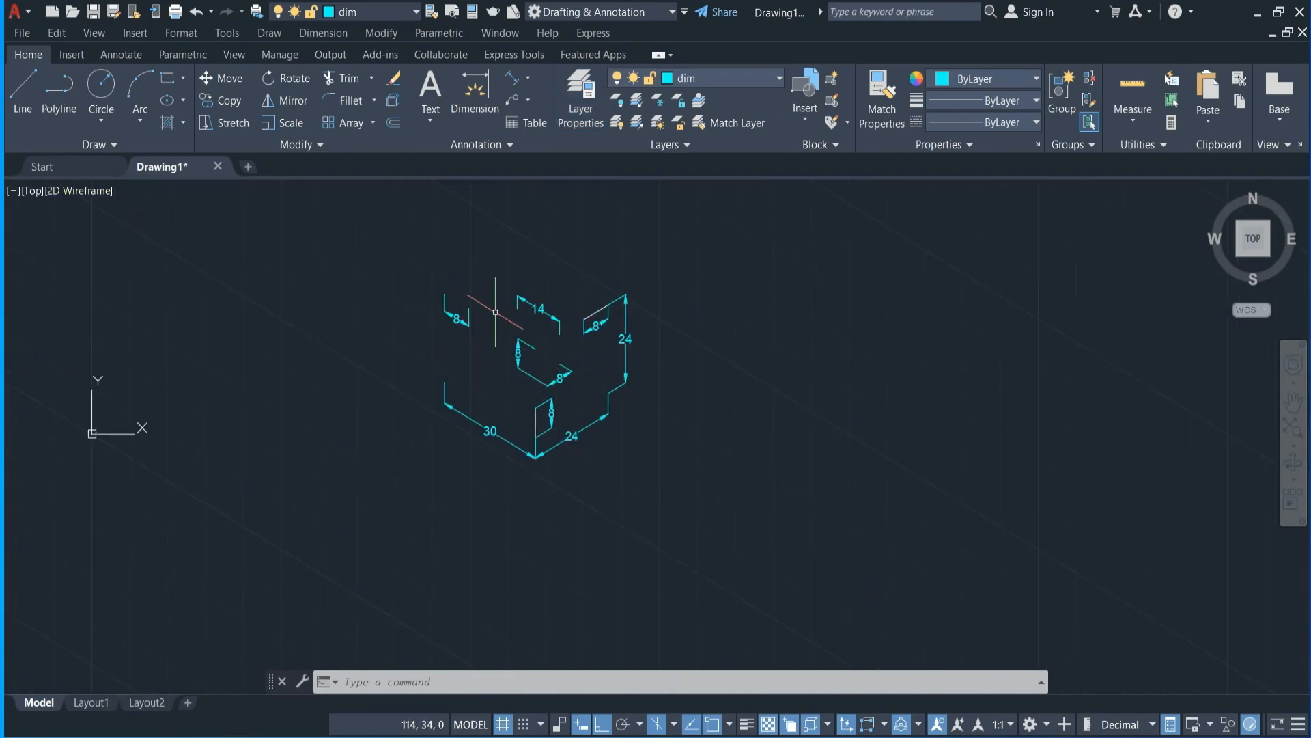
pyautogui.click(499, 343)
pyautogui.press('Escape')
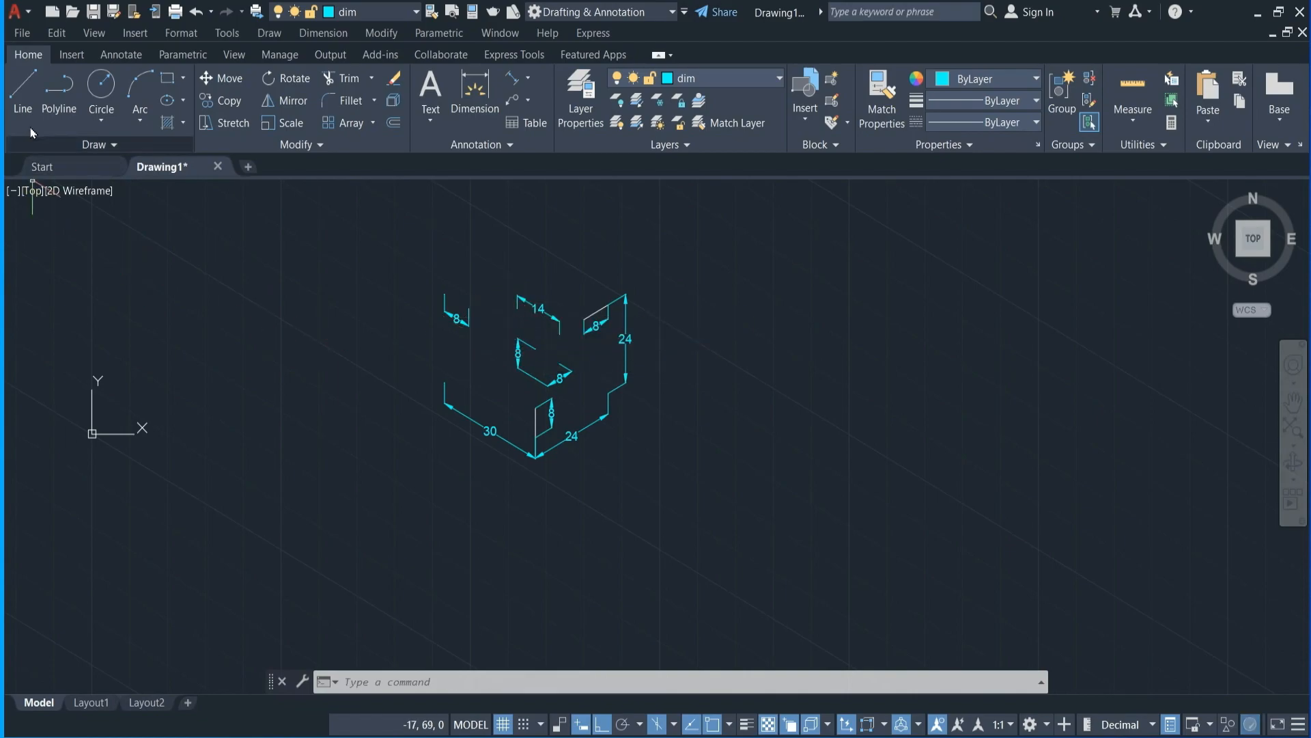
# - Draw a vertical test line about 32 units long beside the block on the dim layer and end the Line command
pyautogui.click(25, 103)
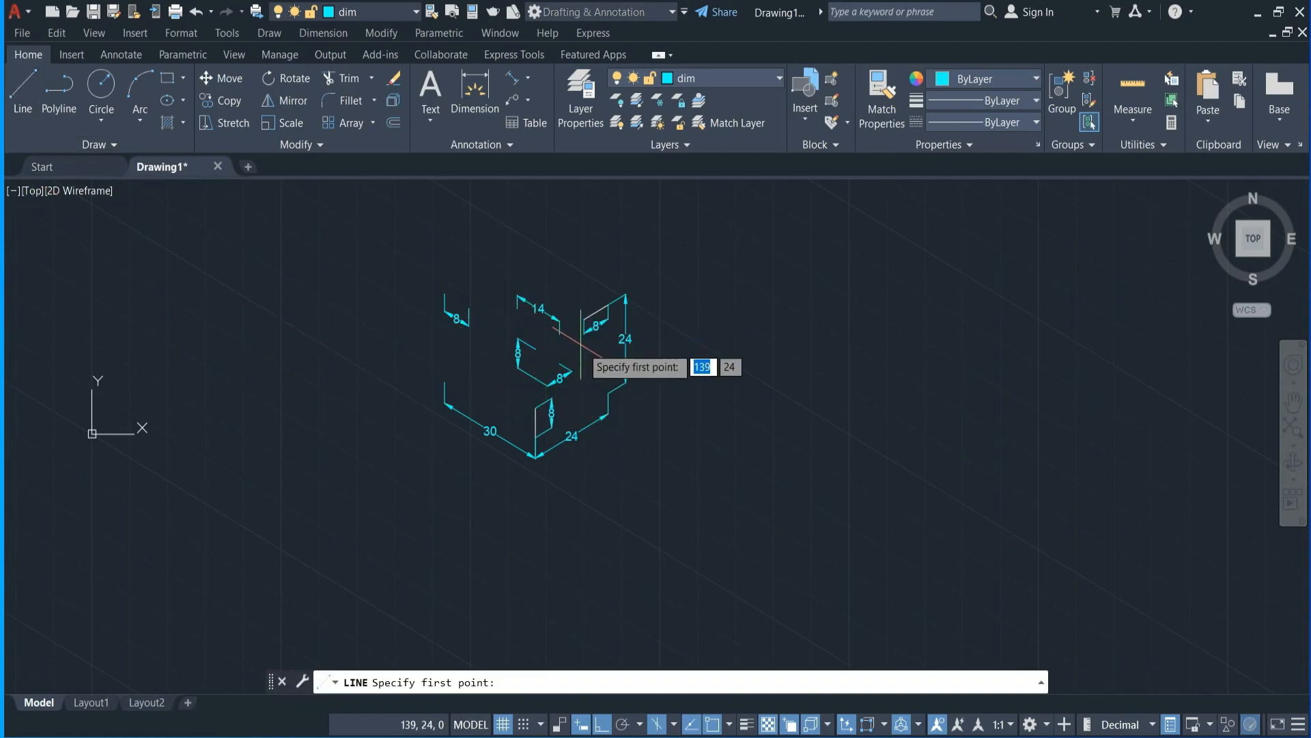
pyautogui.click(698, 335)
pyautogui.click(668, 434)
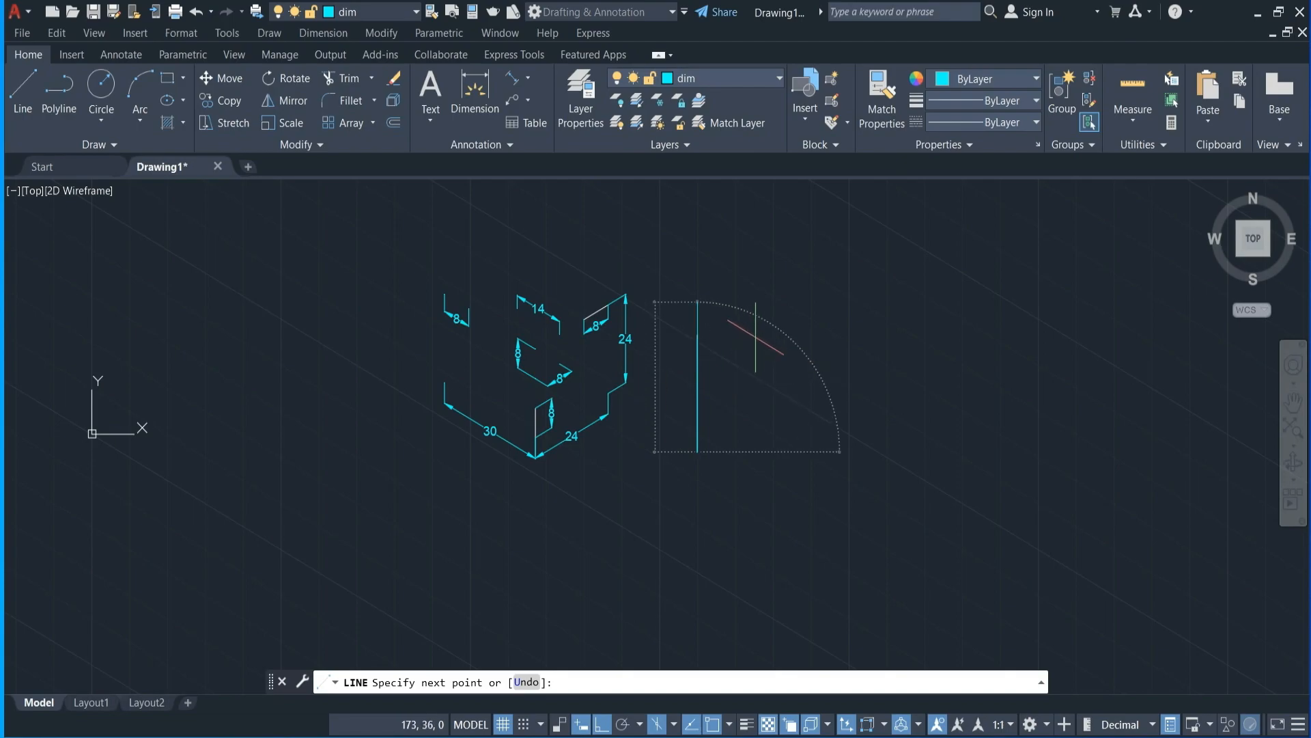
pyautogui.press('Escape')
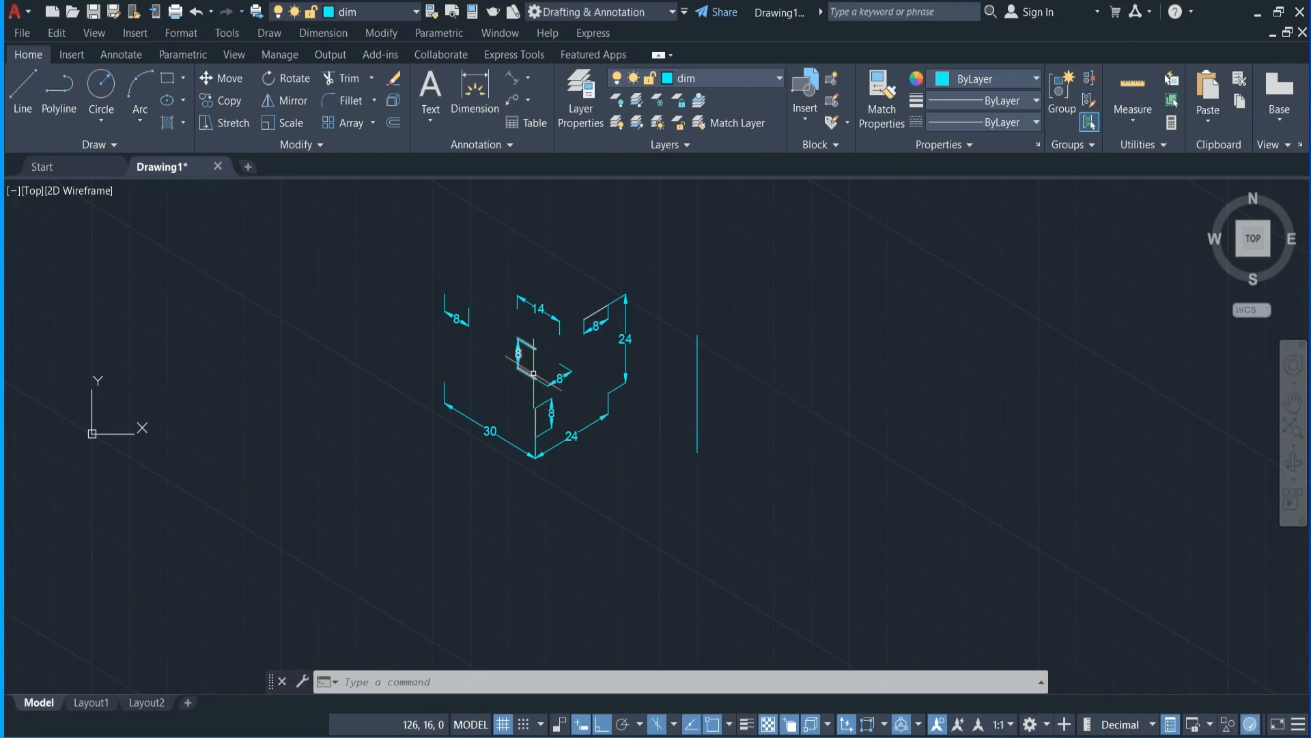
# - Select the vertical test line beside the block and delete it
pyautogui.scroll(4, 544, 364)
pyautogui.scroll(-2, 543, 362)
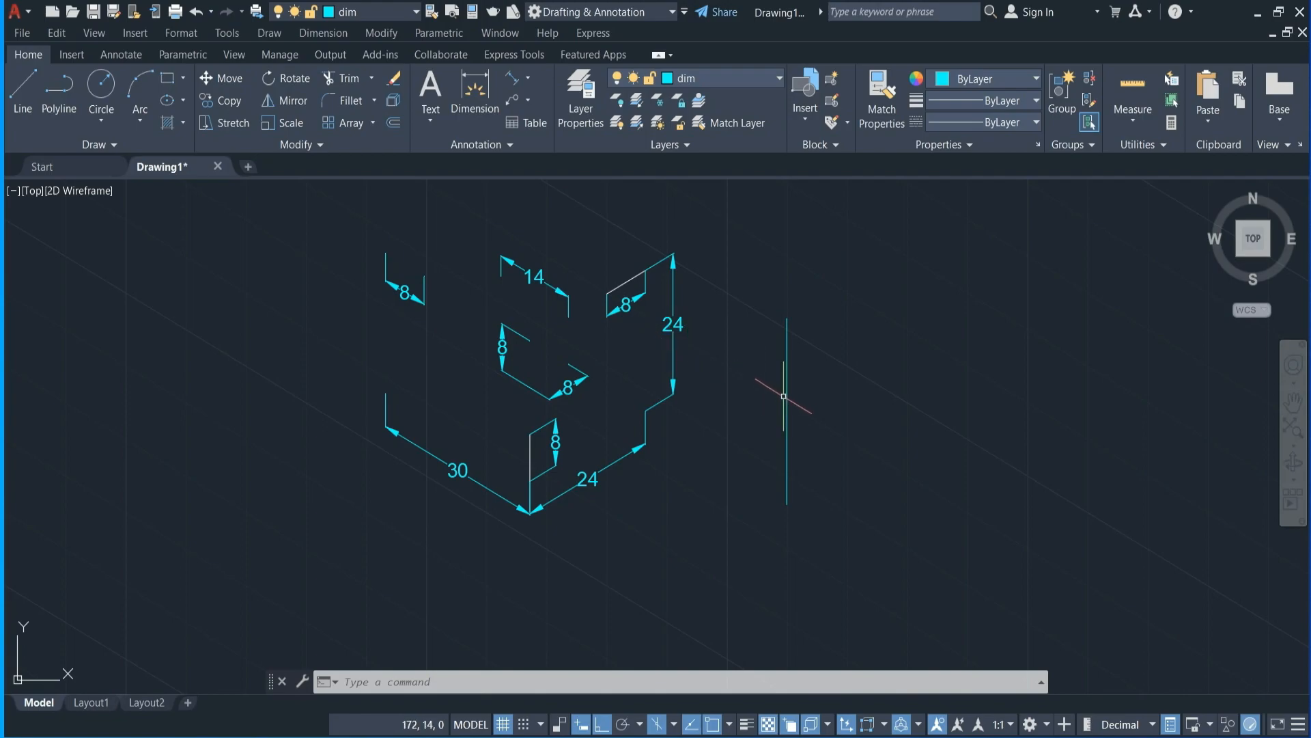
pyautogui.click(741, 305)
pyautogui.click(866, 535)
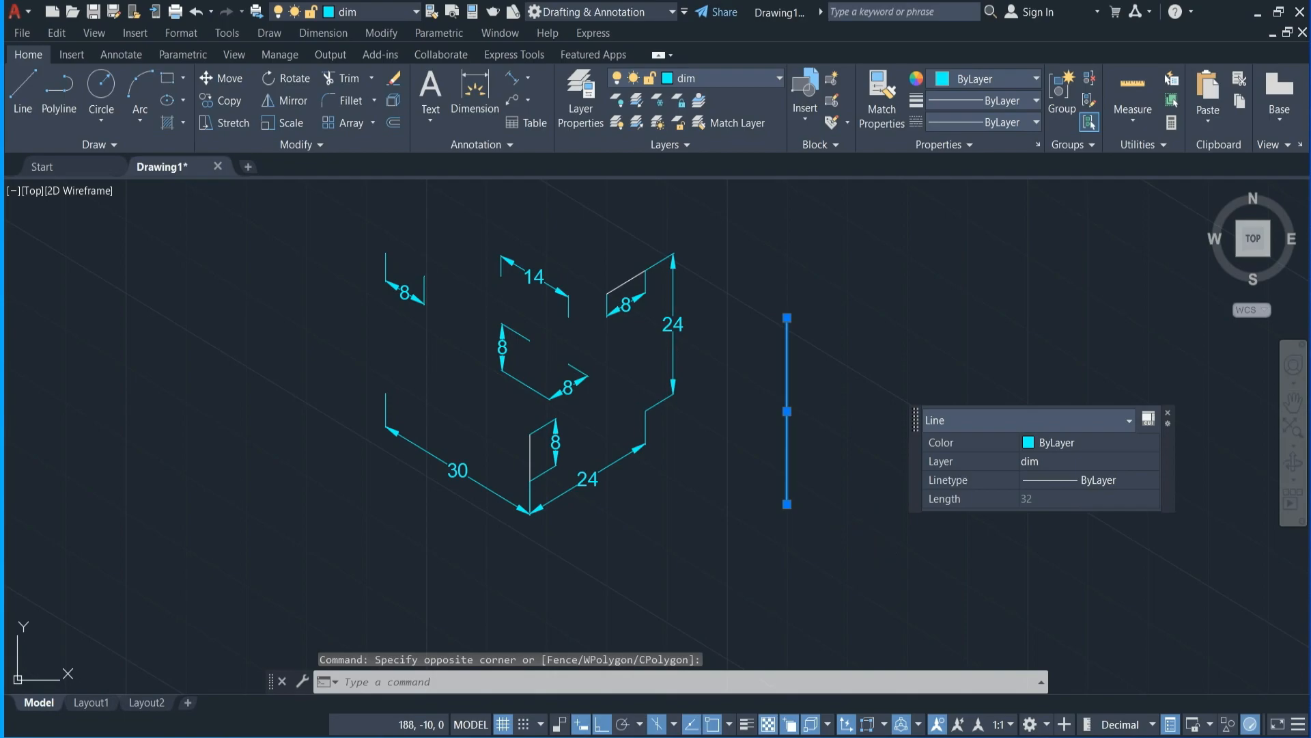
pyautogui.press('Delete')
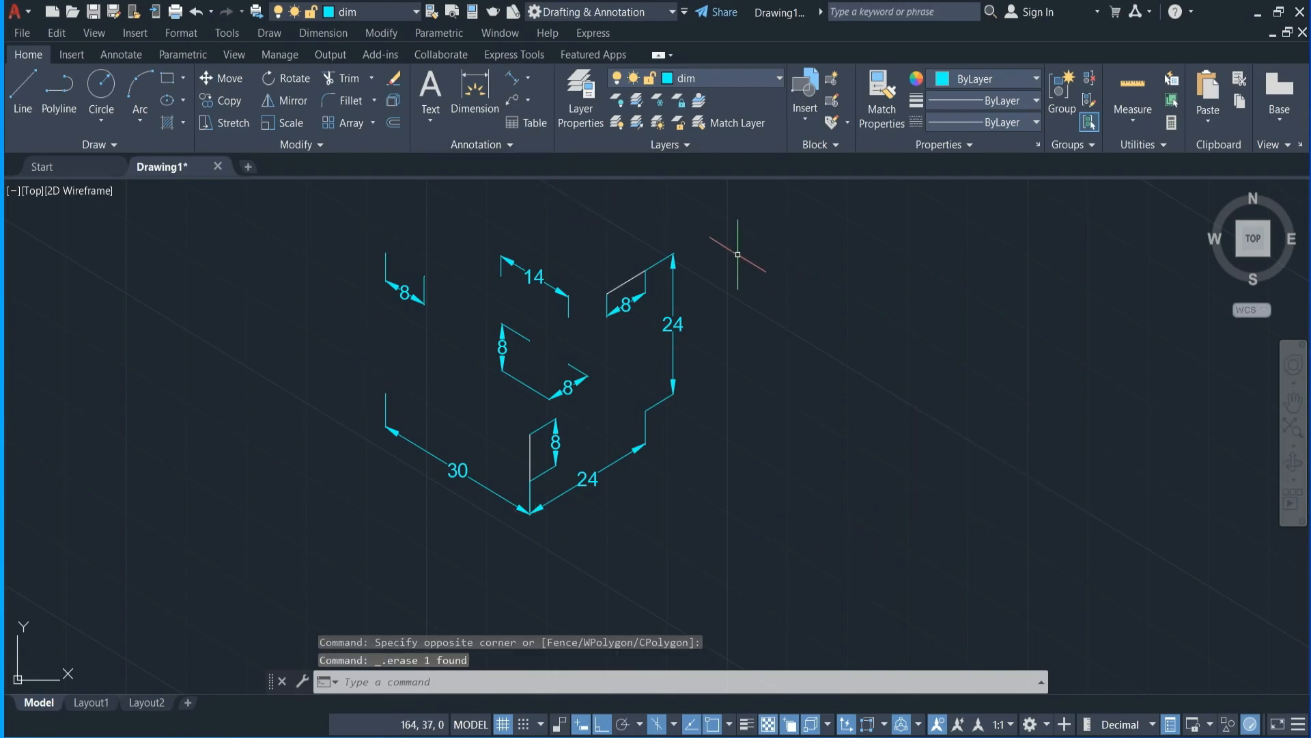
# - Open the layer manager and try to make the frozen line layer current
pyautogui.click(580, 98)
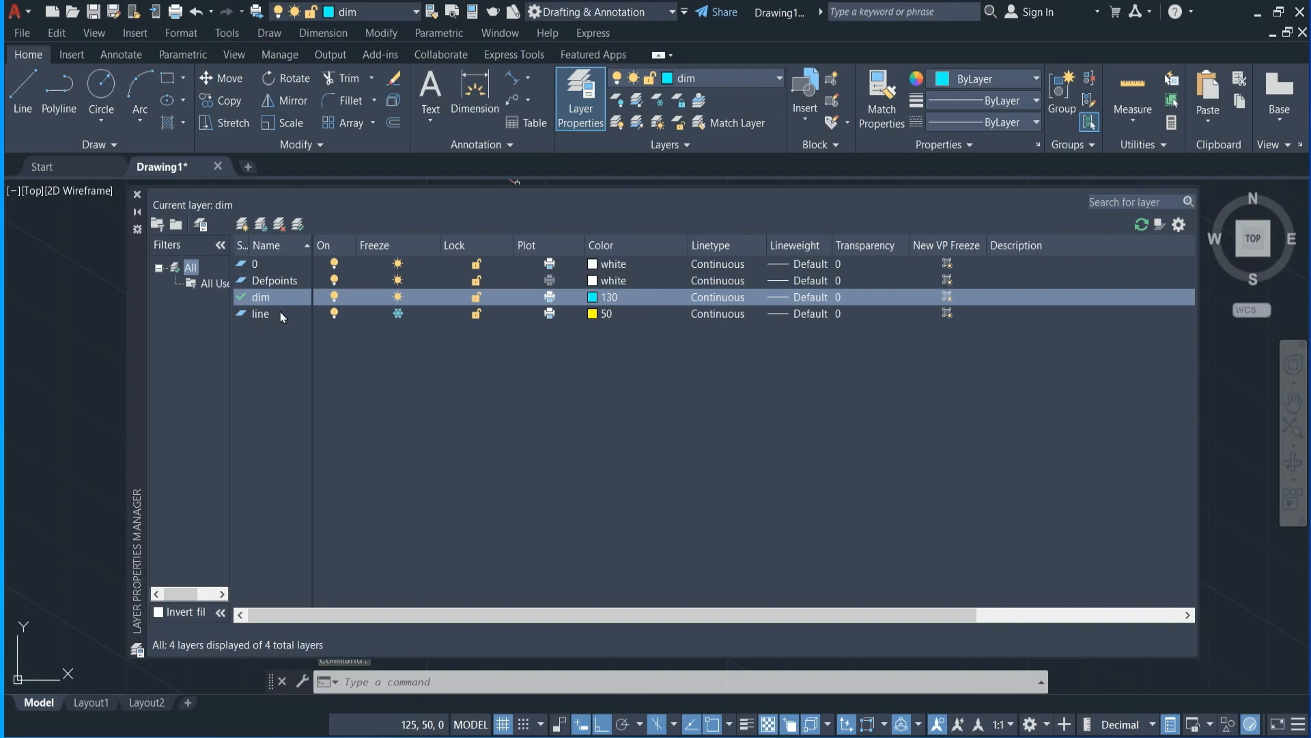
pyautogui.doubleClick(242, 314)
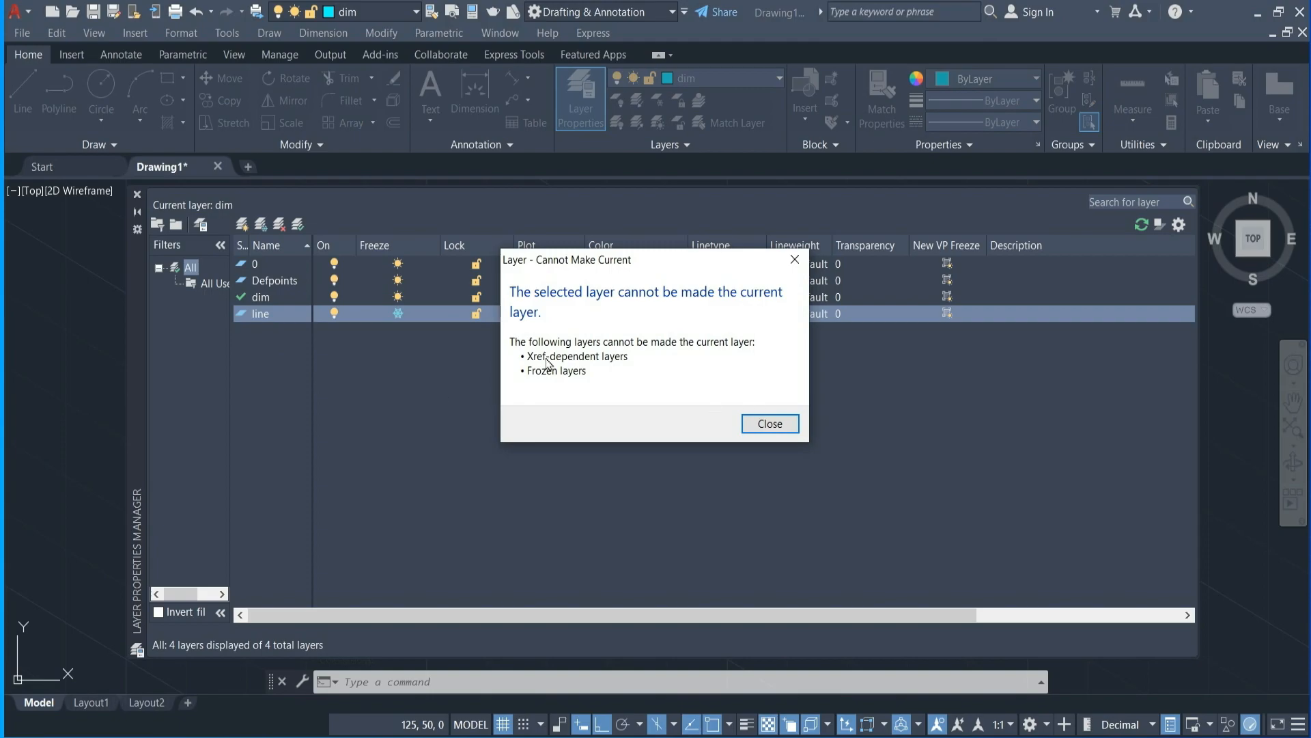
pyautogui.click(770, 425)
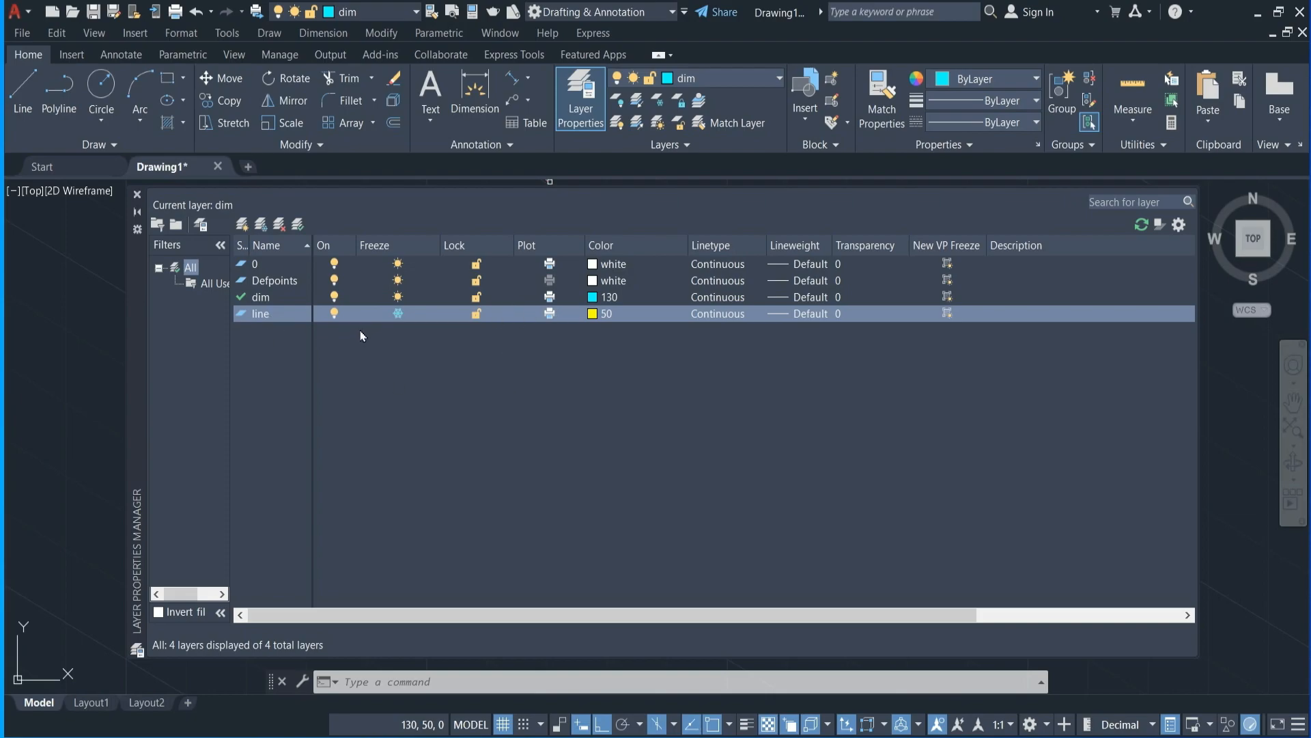
# - Thaw the line layer and make it the current layer
pyautogui.click(398, 314)
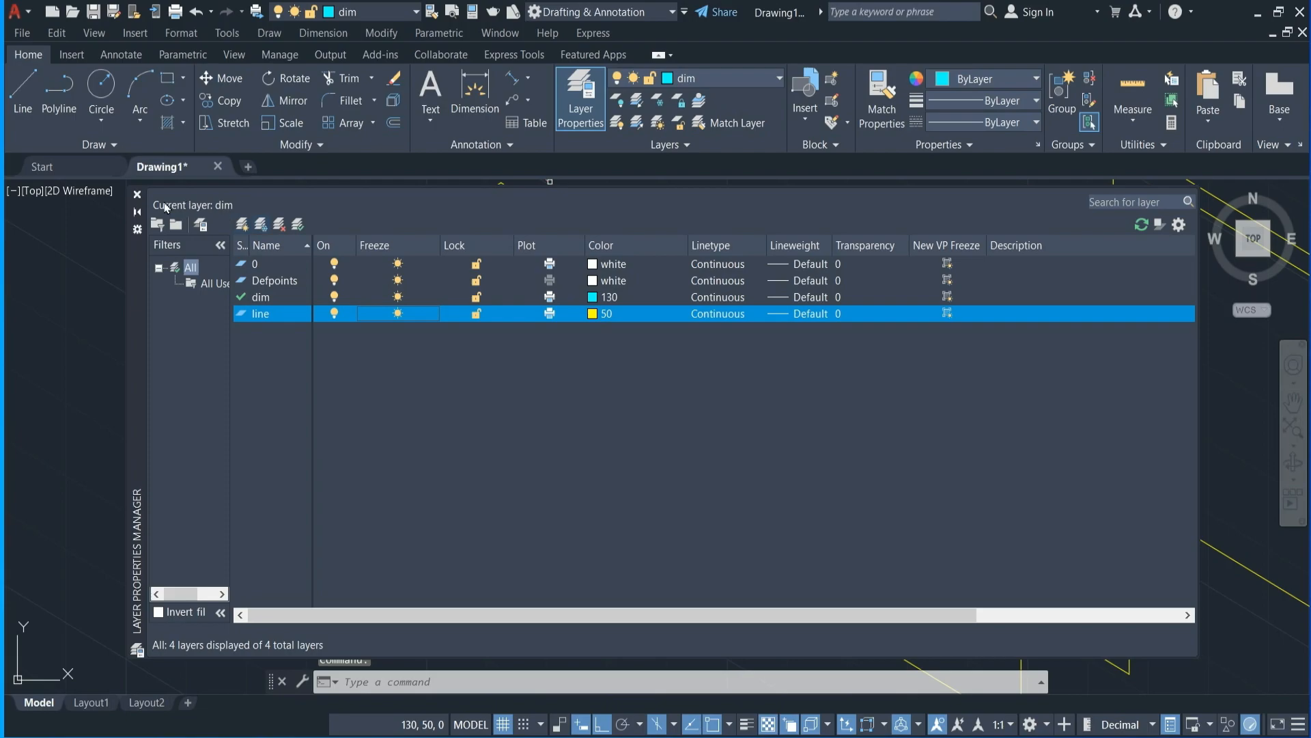
pyautogui.doubleClick(248, 318)
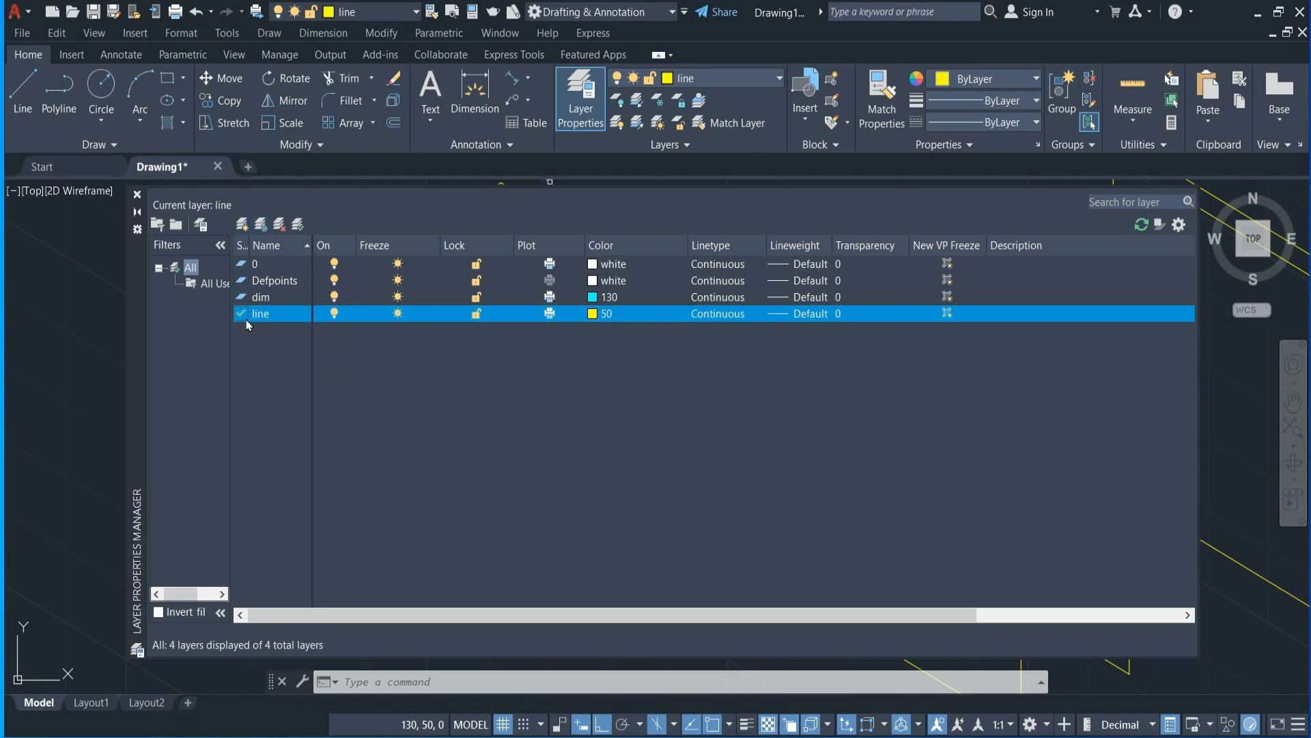
# - Lock the line layer and close the layer manager to inspect the block
pyautogui.click(477, 313)
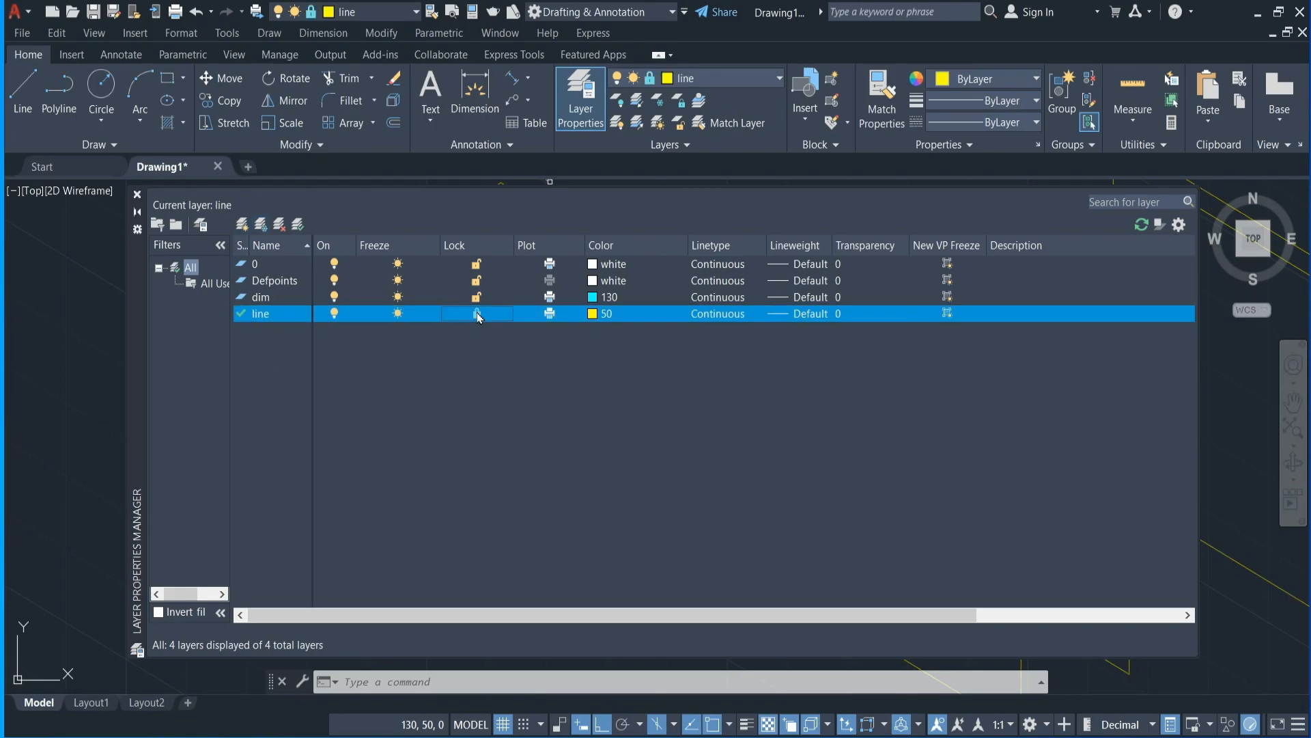
pyautogui.click(137, 194)
pyautogui.scroll(-2, 456, 467)
pyautogui.scroll(4, 456, 467)
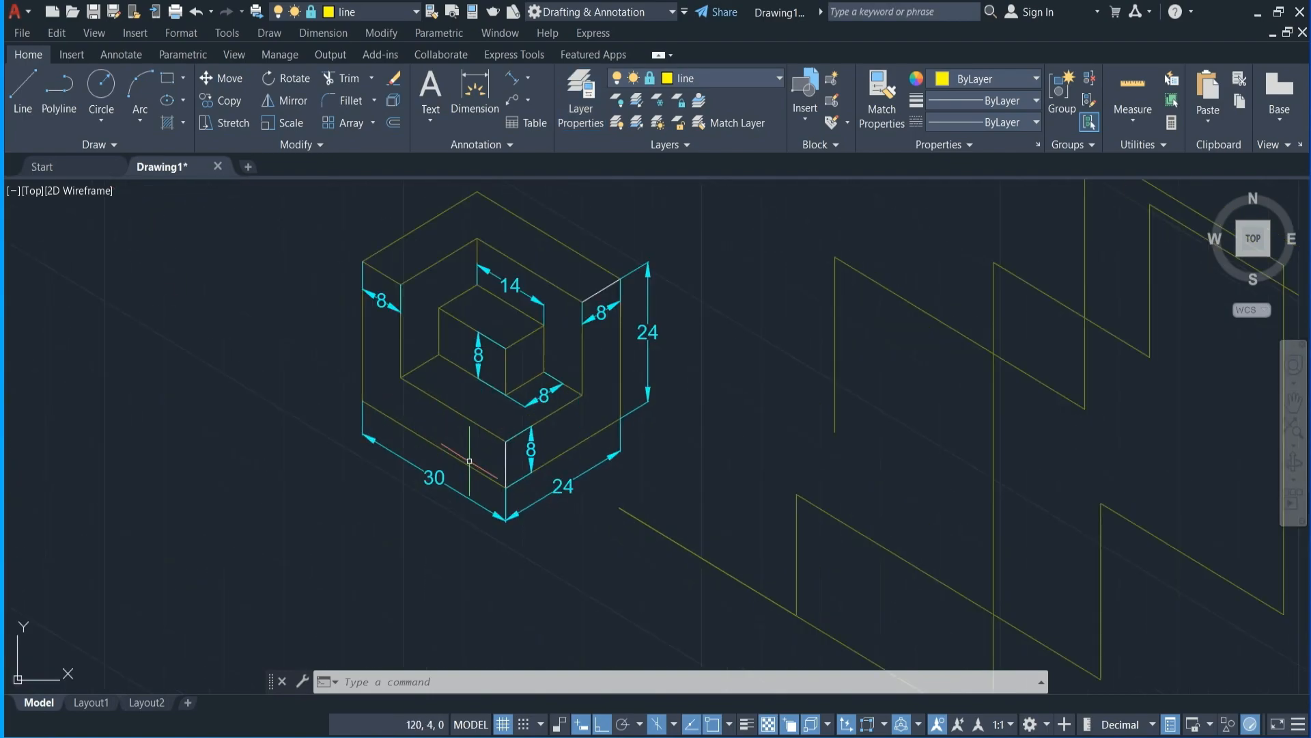
# - Try to select and edit the block's inner base edges on the locked line layer, and clear the selection
pyautogui.scroll(2, 409, 380)
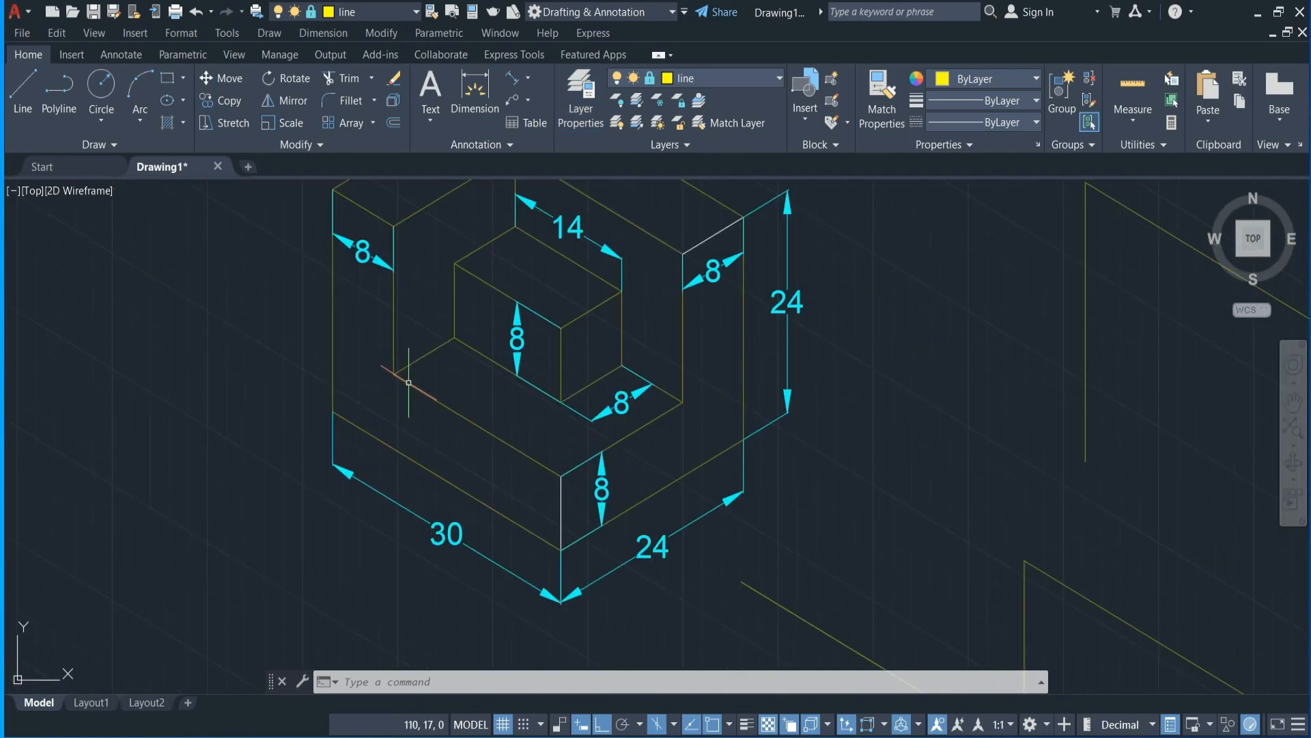
pyautogui.click(411, 385)
pyautogui.click(458, 416)
pyautogui.click(461, 418)
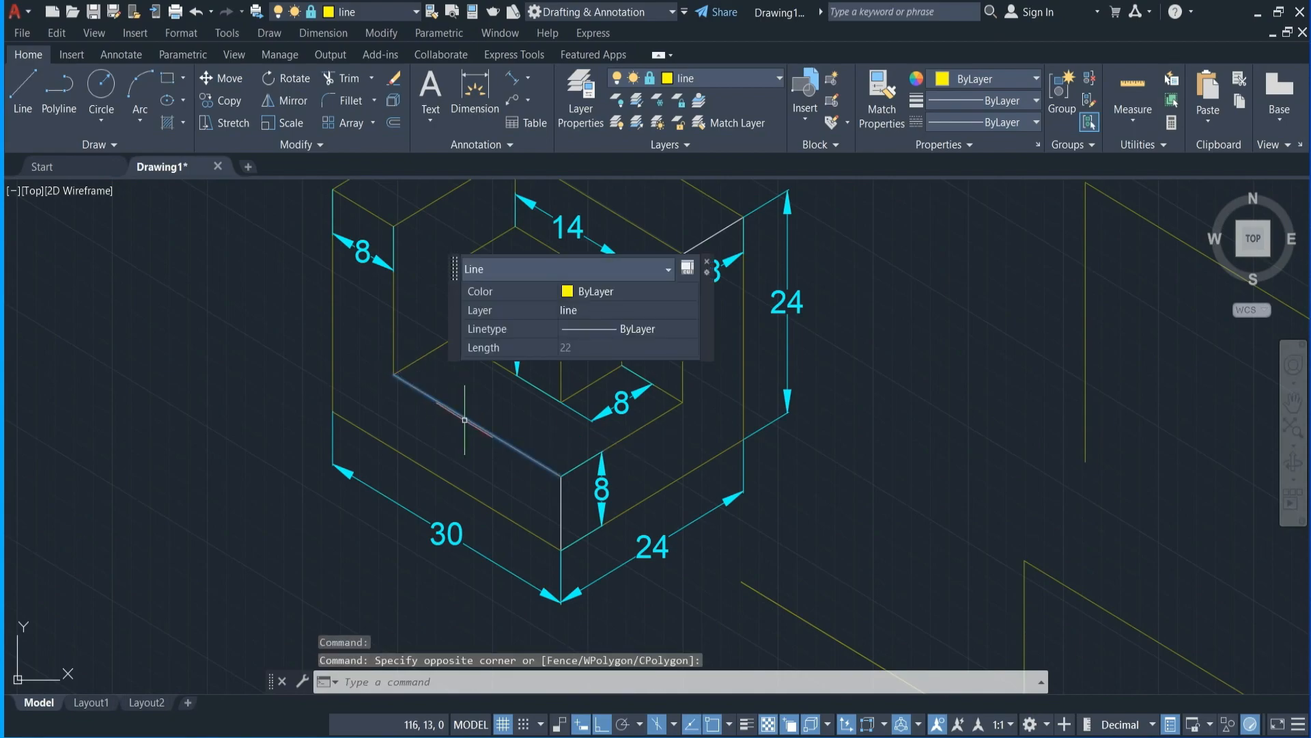
pyautogui.click(463, 417)
pyautogui.click(463, 418)
pyautogui.click(477, 421)
pyautogui.click(540, 414)
pyautogui.click(380, 343)
pyautogui.click(390, 332)
pyautogui.click(399, 323)
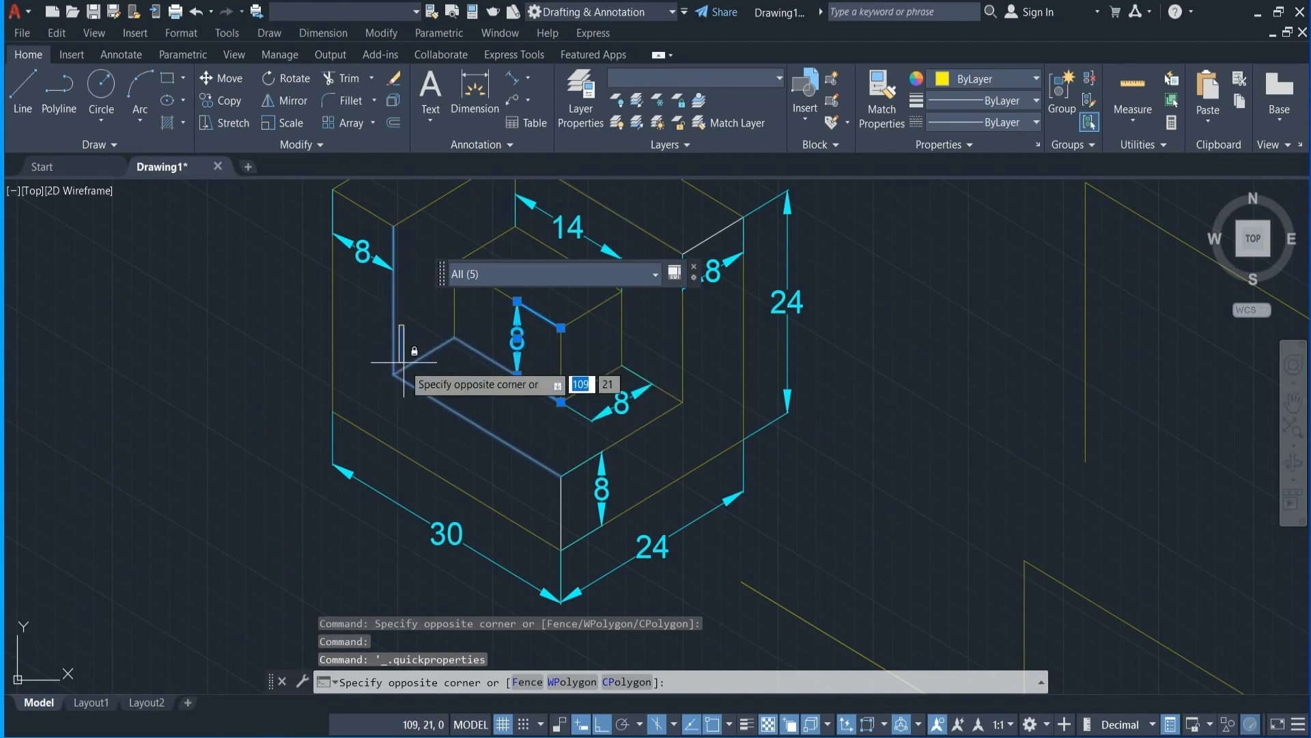
pyautogui.click(402, 371)
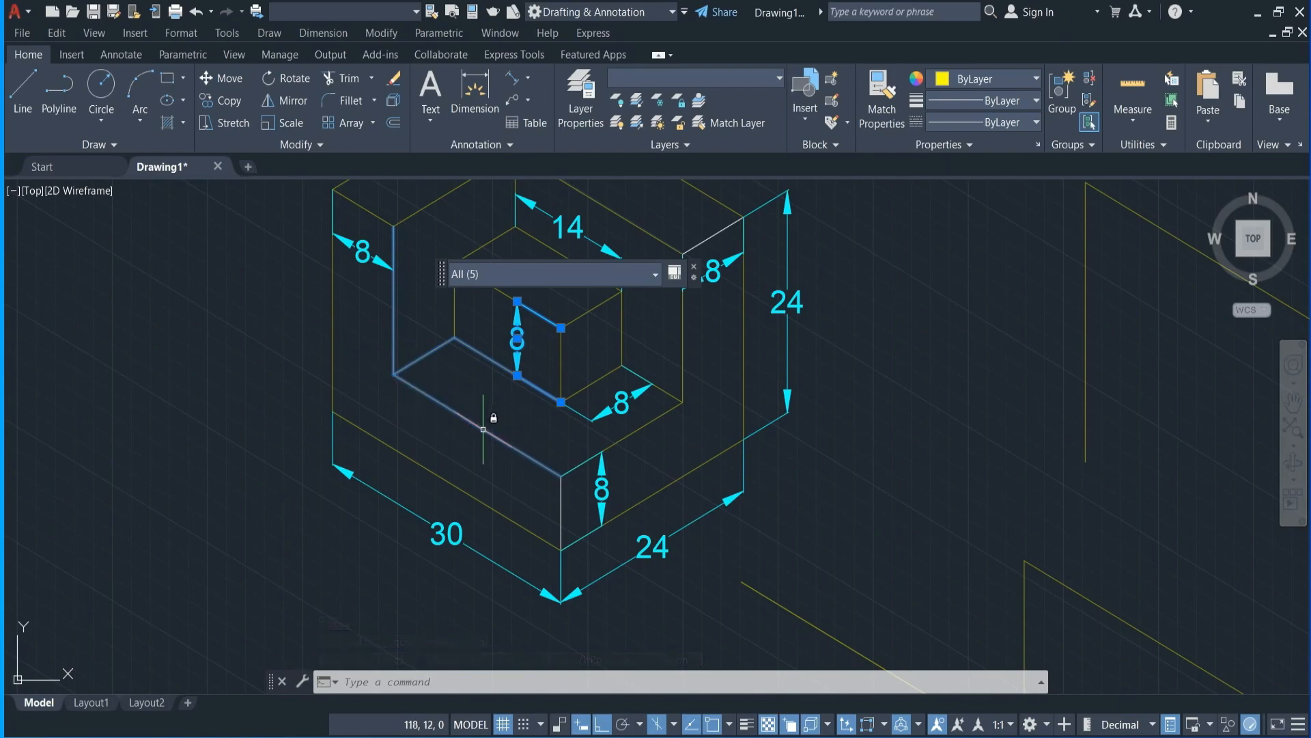
pyautogui.click(498, 391)
pyautogui.press('Escape')
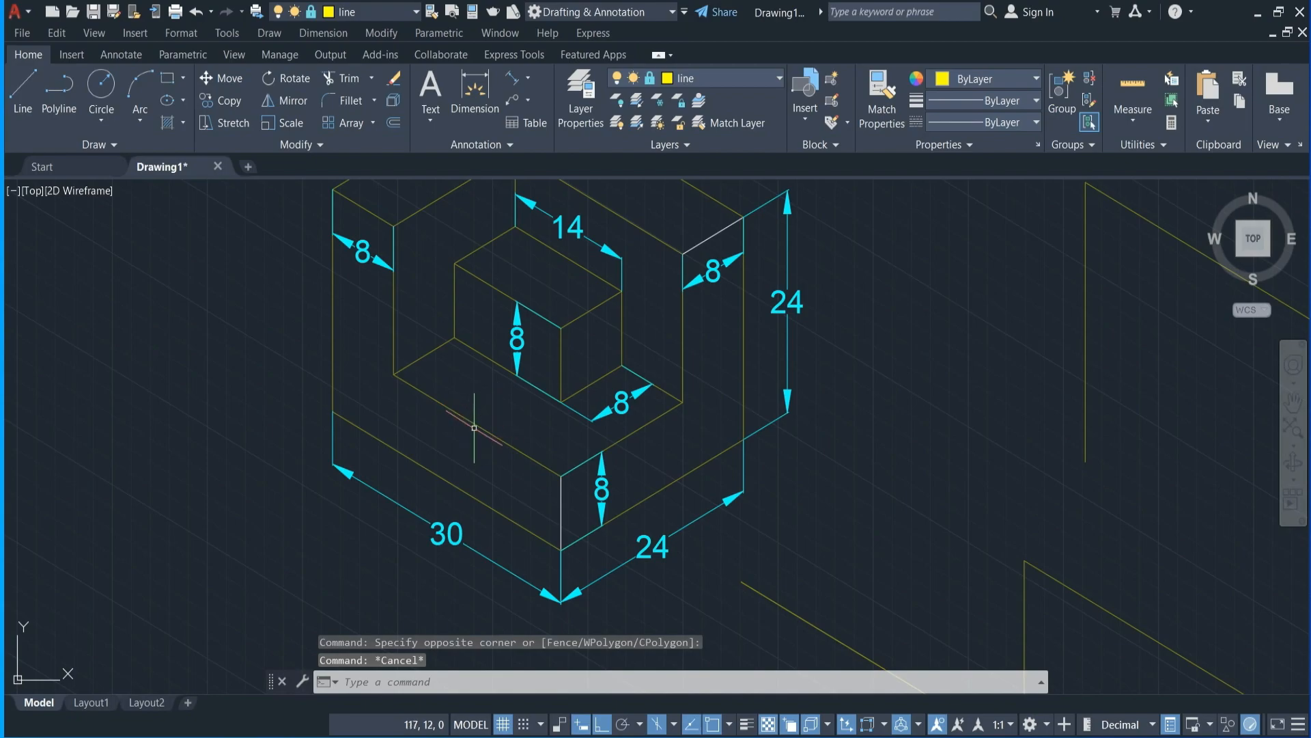
# - Reopen the layer manager, unlock the line layer, and close the manager
pyautogui.scroll(-4, 475, 425)
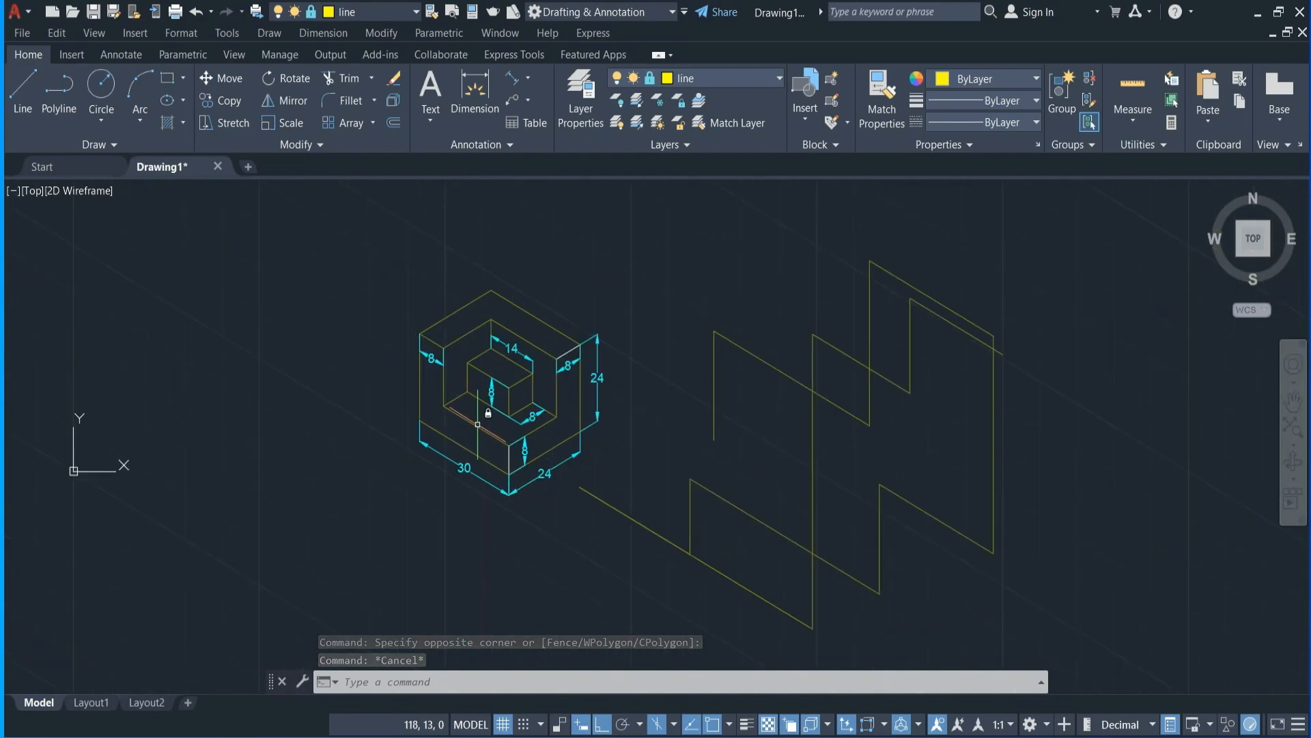
pyautogui.click(580, 113)
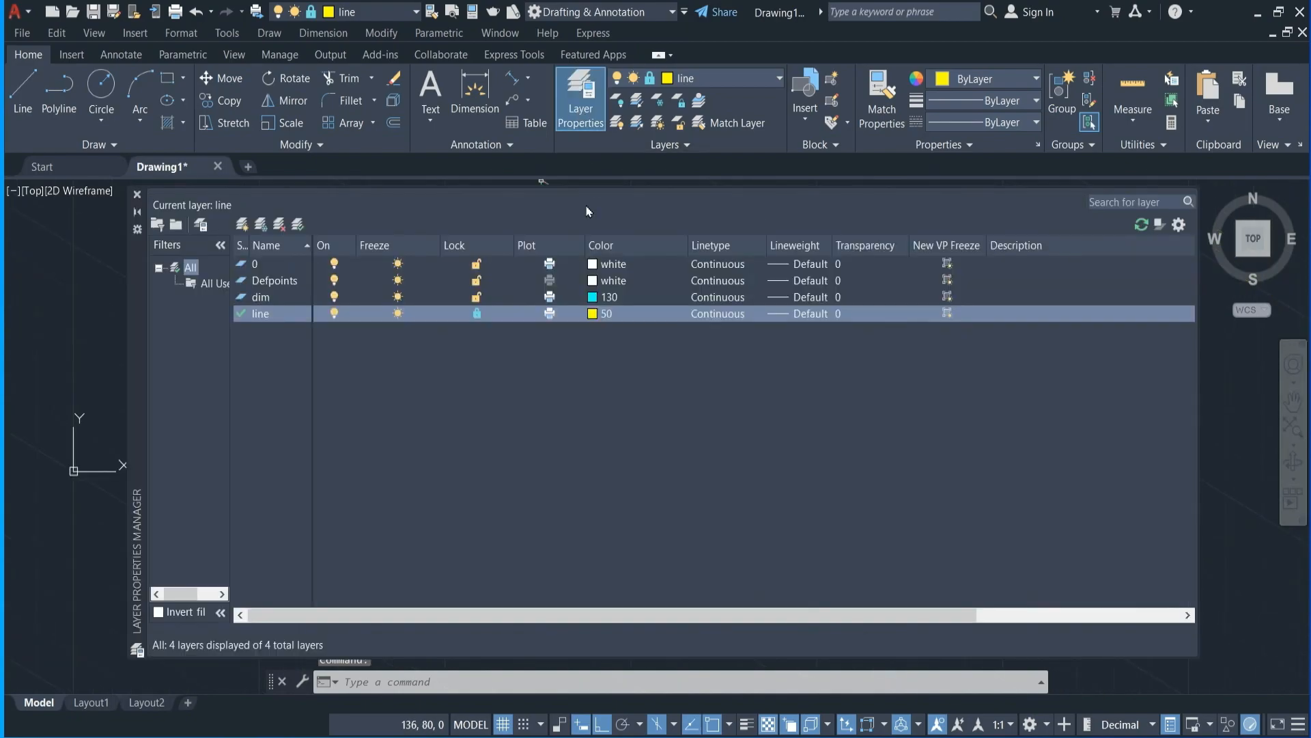
pyautogui.click(477, 314)
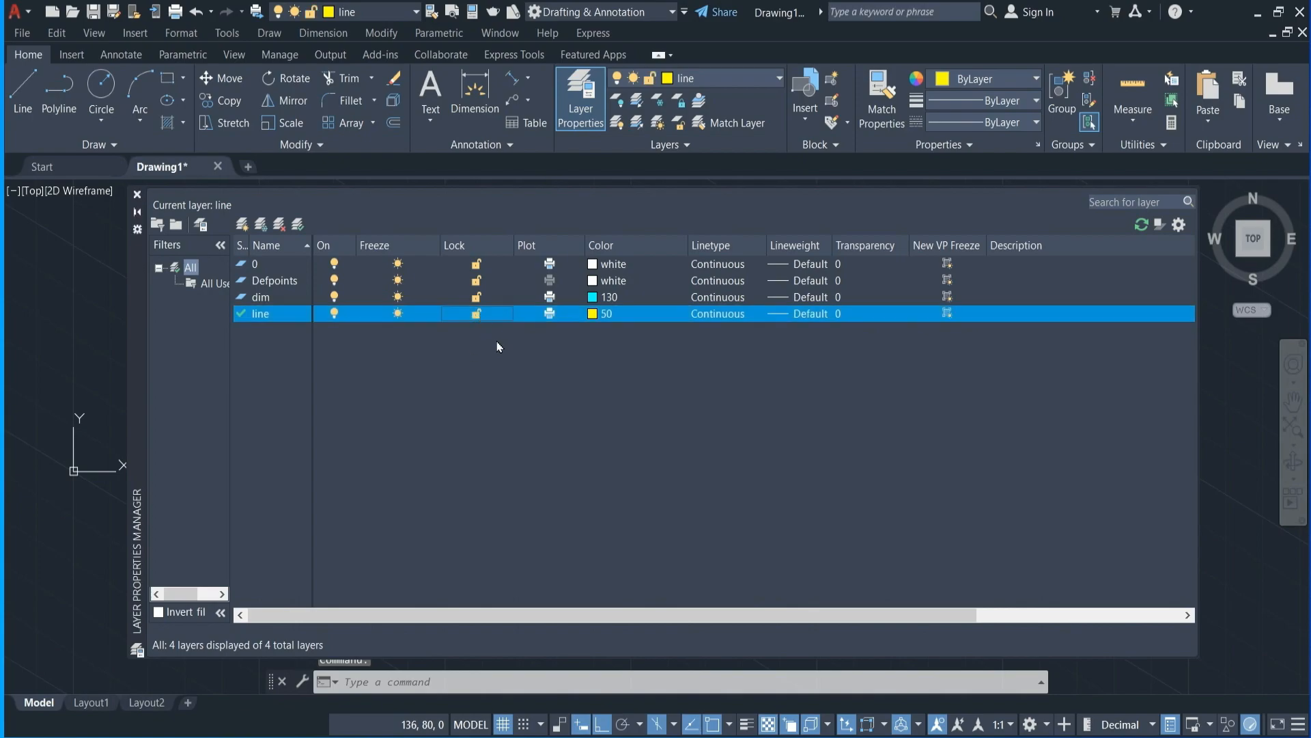
pyautogui.click(137, 194)
# - Stretch the left endpoint of the block's front inner base edge 4 units straight down and clear the selection
pyautogui.scroll(5, 437, 403)
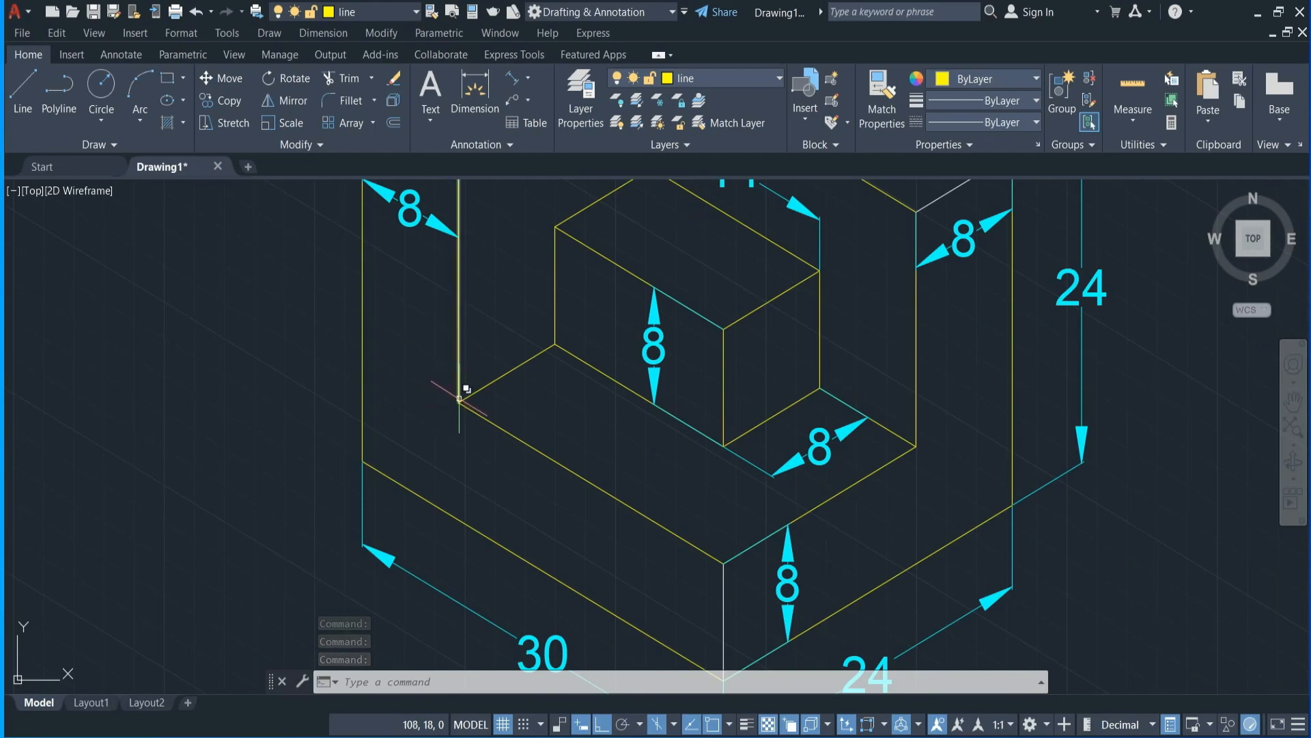
pyautogui.click(461, 405)
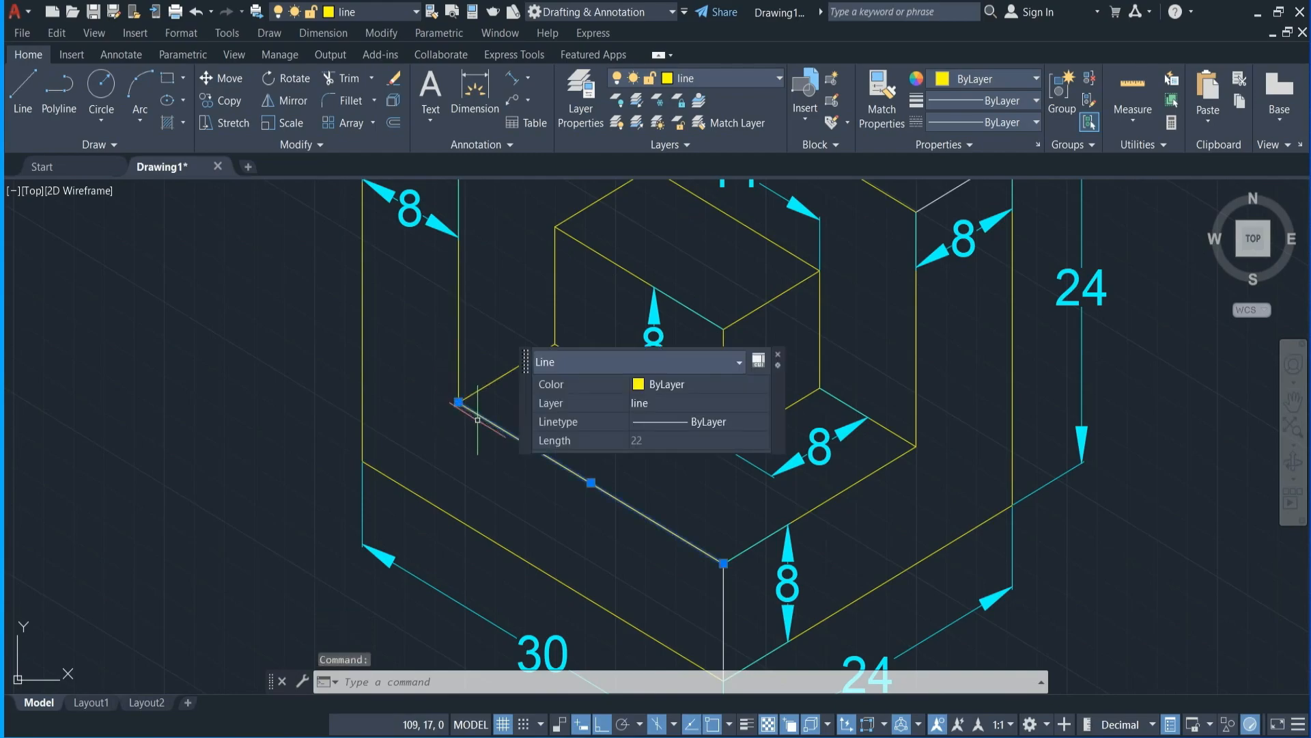
pyautogui.click(458, 402)
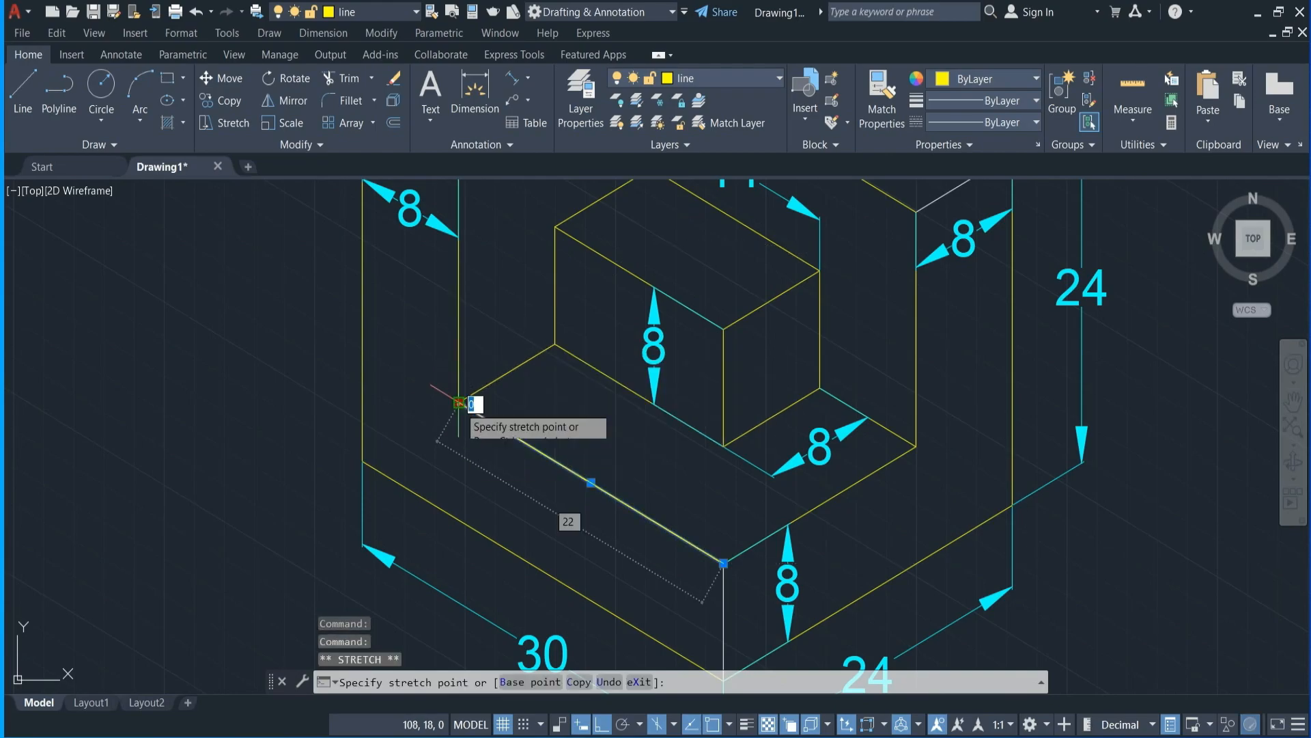
pyautogui.write('4')
pyautogui.press('Return')
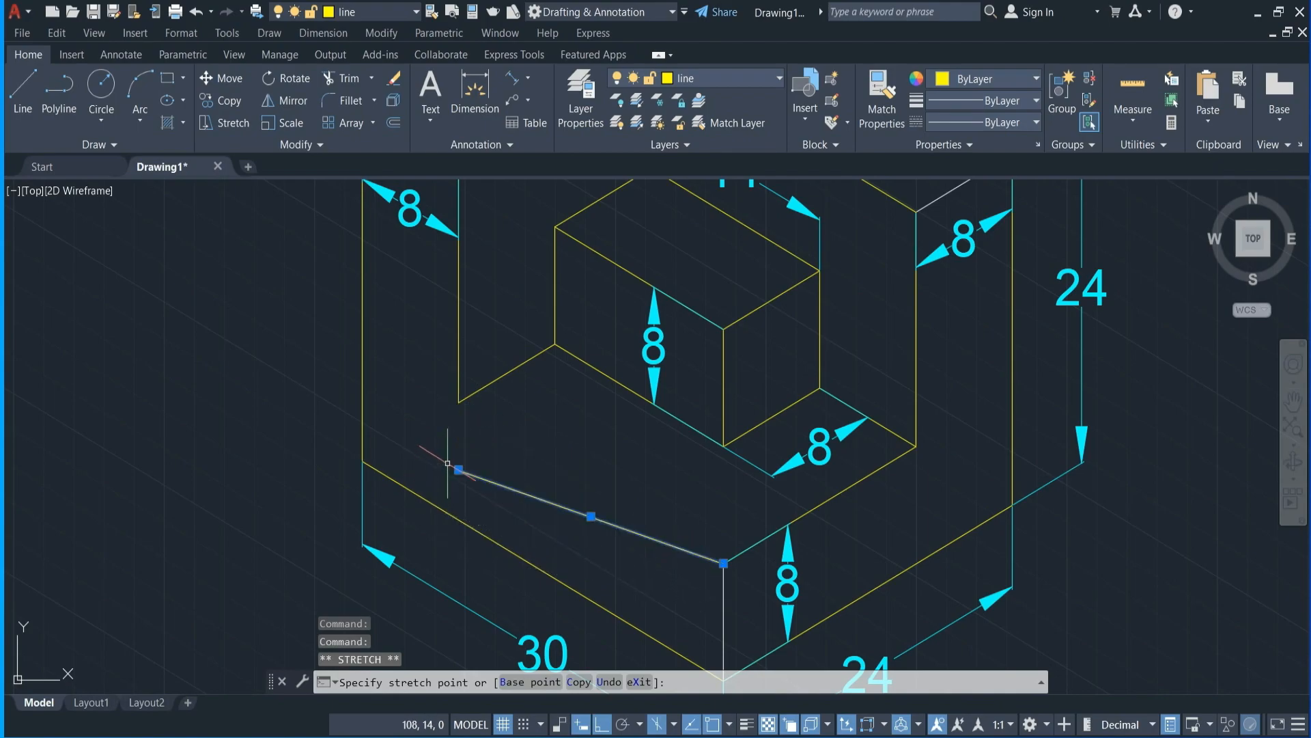
pyautogui.press('Escape')
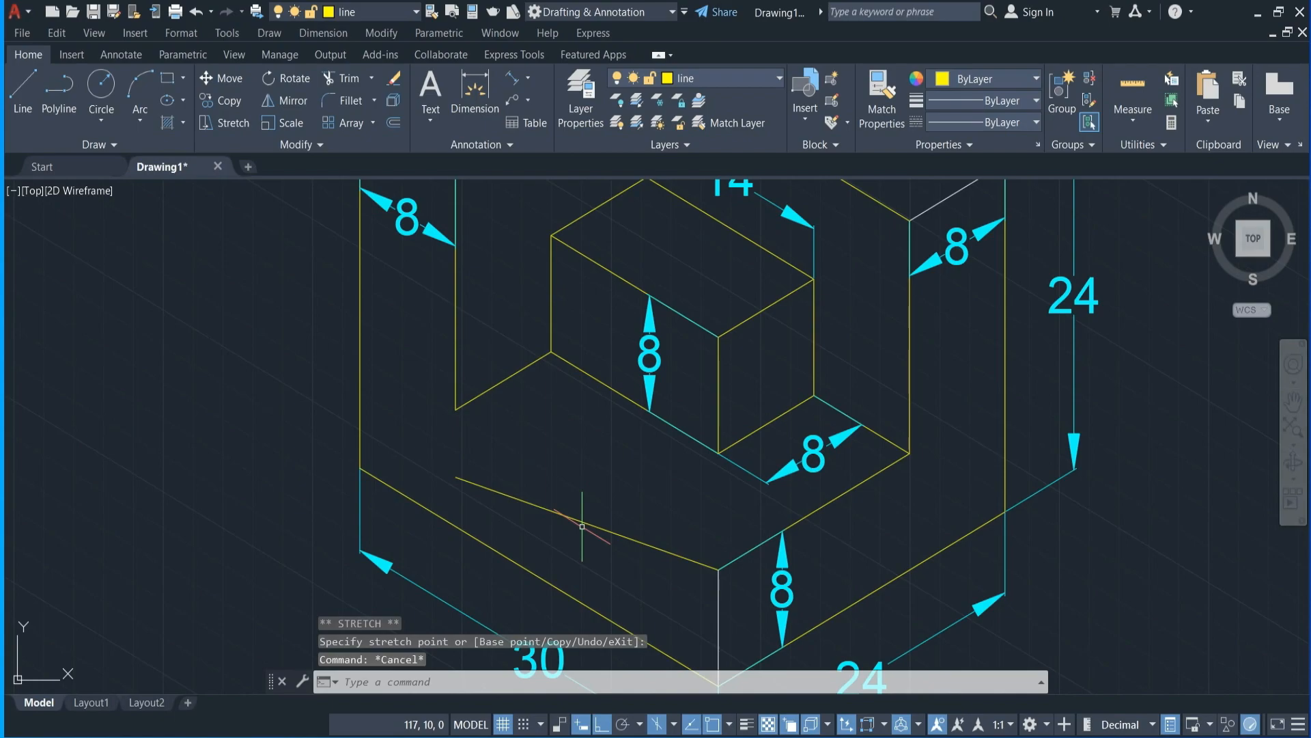
# - Undo the stretch of the block's front inner base edge
pyautogui.scroll(1, 582, 526)
pyautogui.hotkey('ctrl', 'z')
pyautogui.scroll(-4, 543, 532)
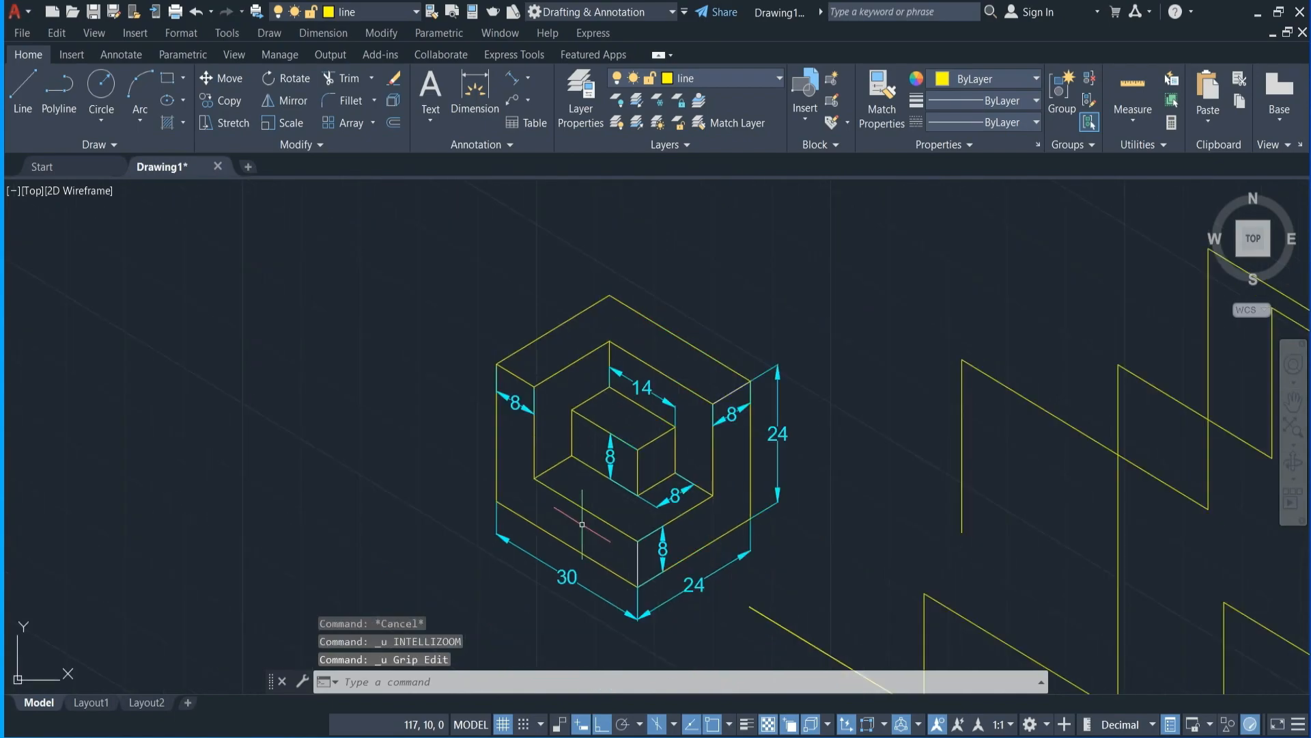
pyautogui.scroll(-1, 434, 482)
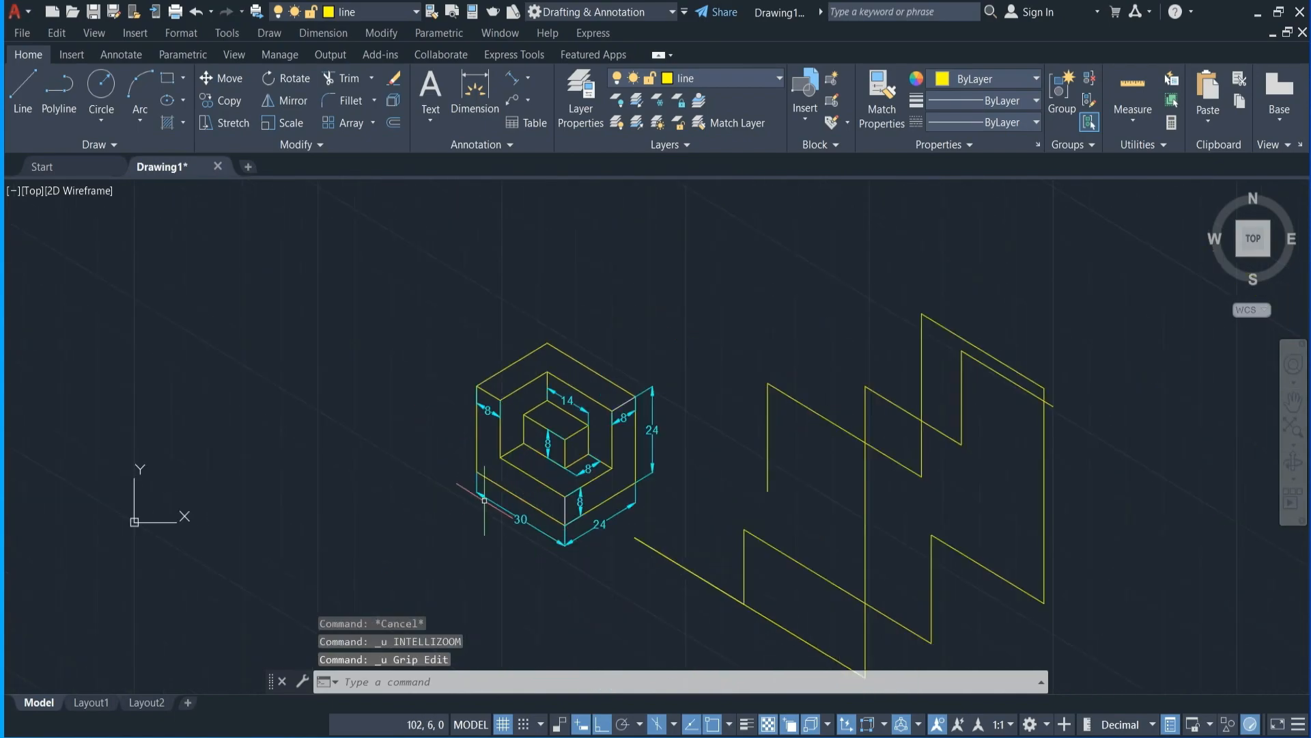
pyautogui.scroll(1, 549, 514)
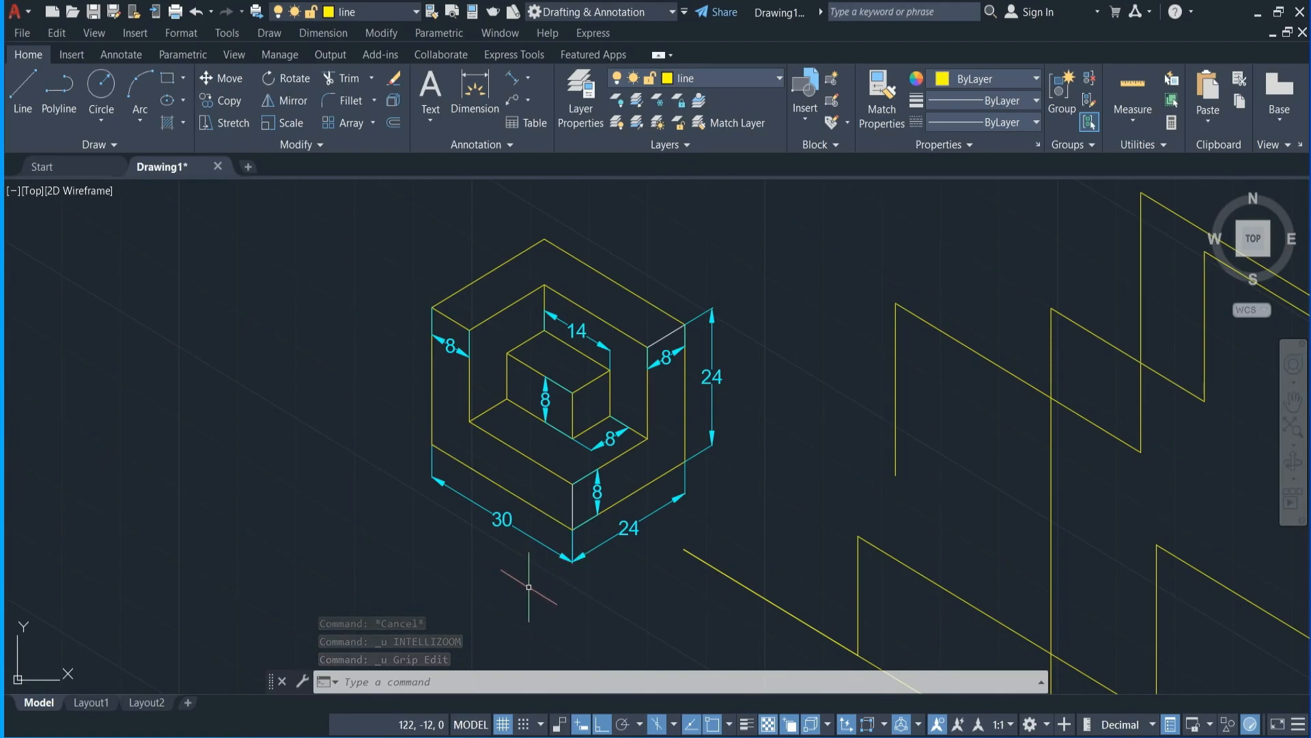